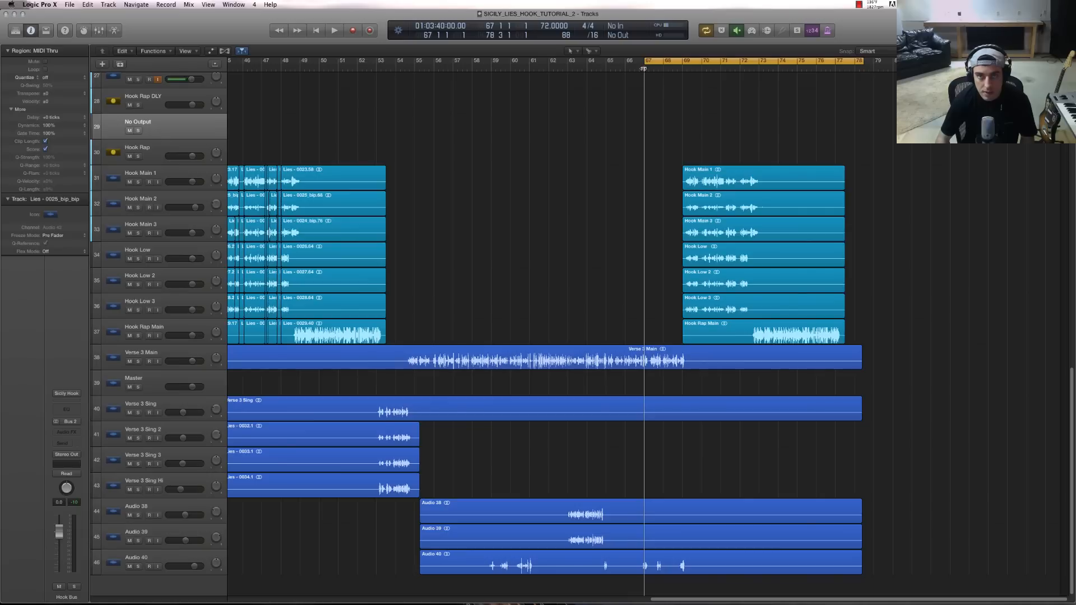
mouse_move(644, 68)
left_mouse_down()
mouse_move(683, 69)
mouse_move(644, 70)
left_mouse_up()
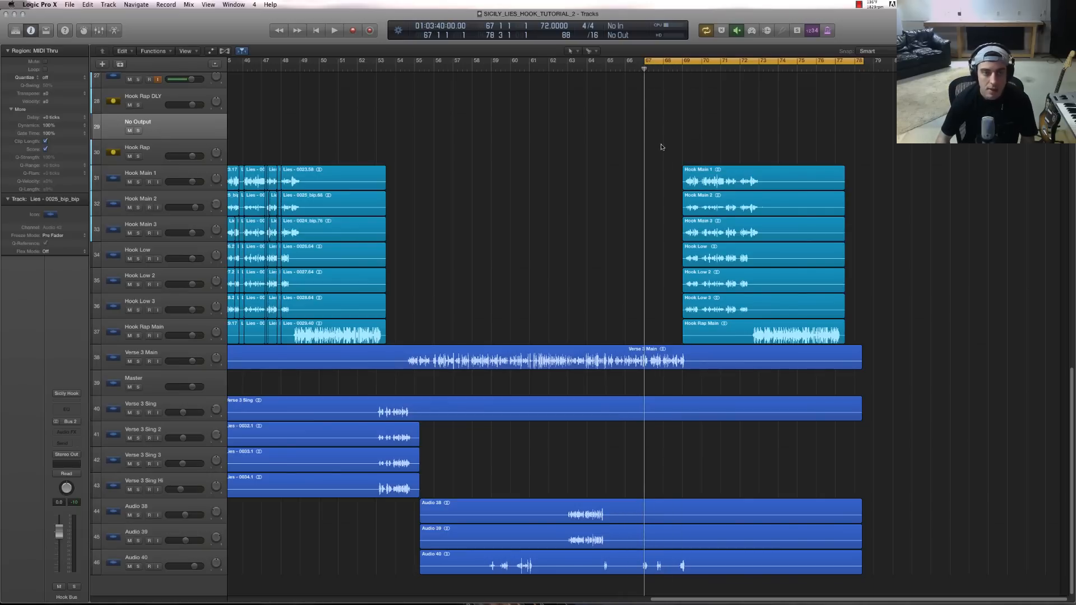
left_click(247, 348)
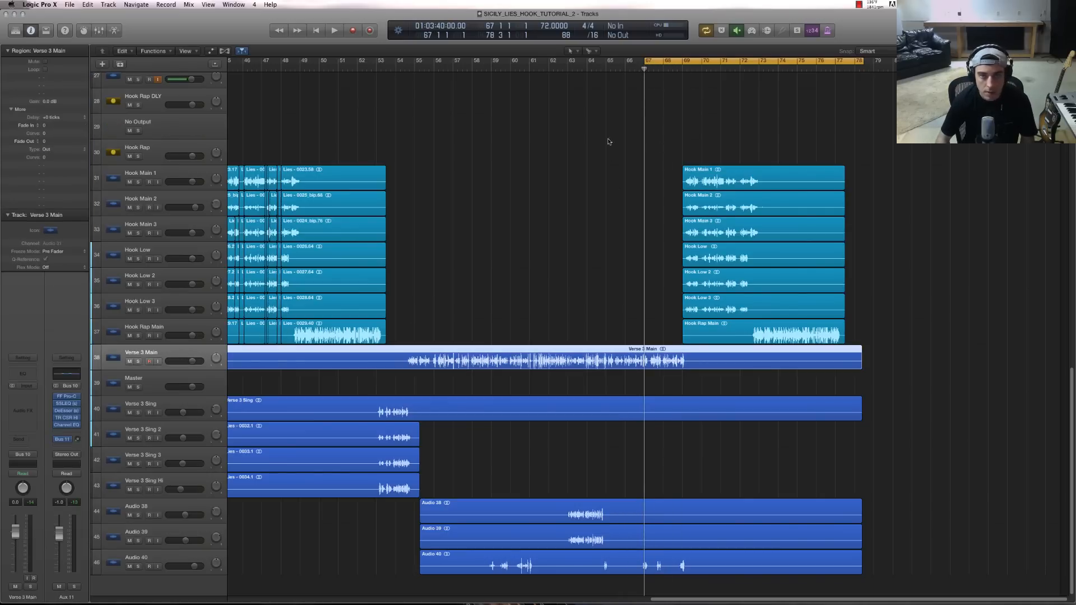
left_click_drag(644, 69, 643, 71)
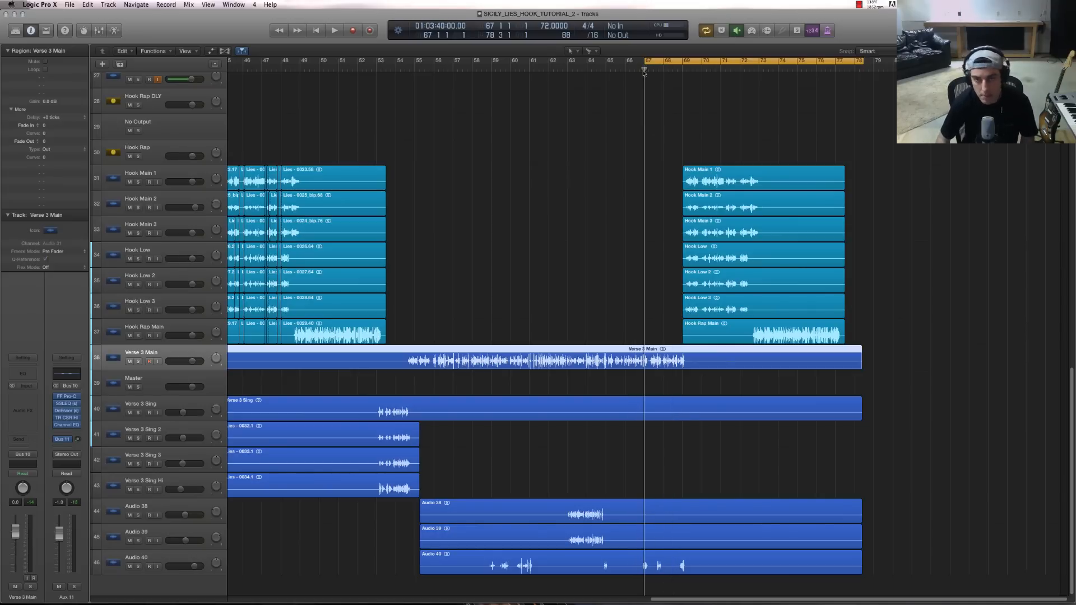
left_click(669, 117)
mouse_move(645, 68)
left_mouse_down()
mouse_move(675, 69)
mouse_move(644, 69)
left_mouse_up()
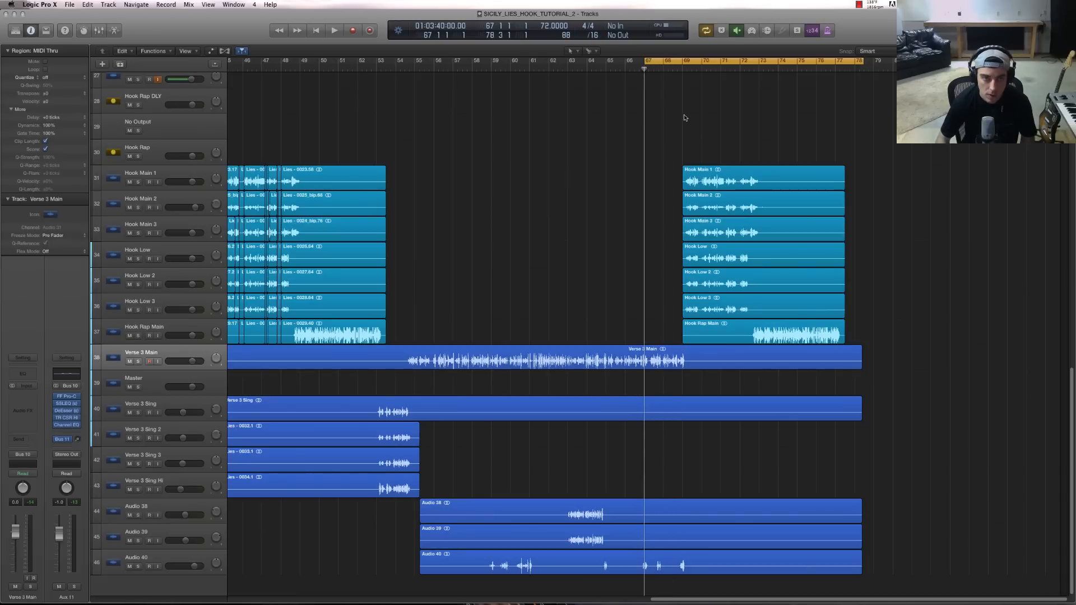
- Play the arrangement from bar 67 through the last hook with the mixer shown
left_click(684, 68)
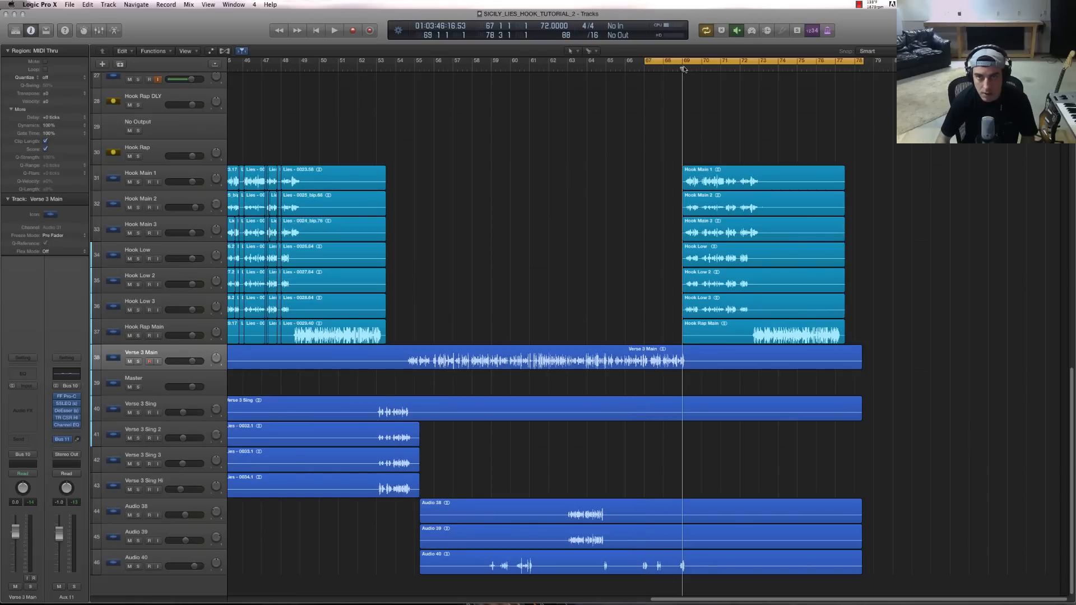
left_click(645, 68)
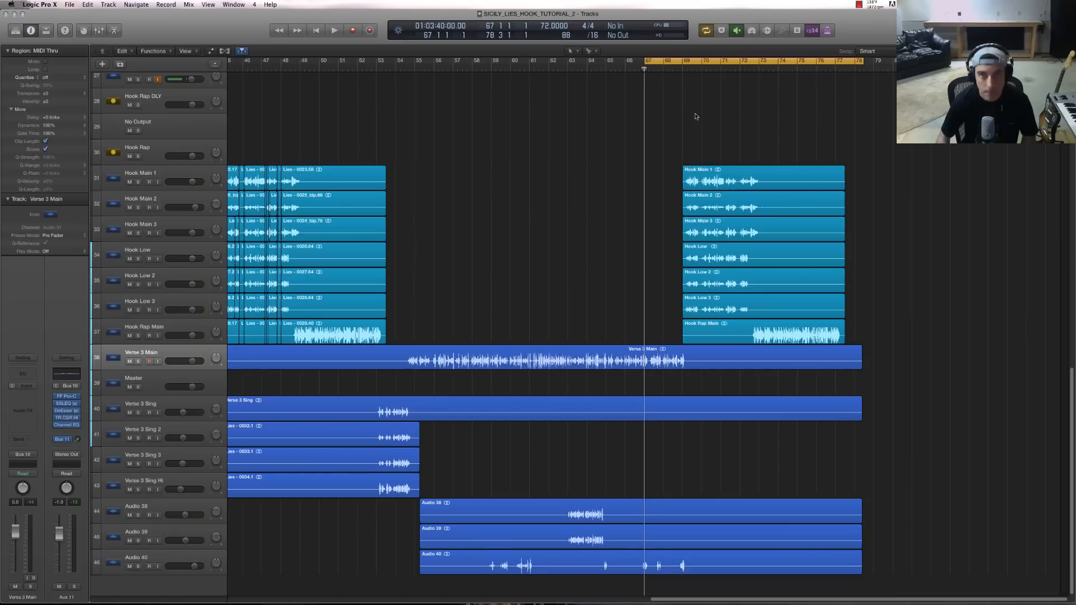
key("space")
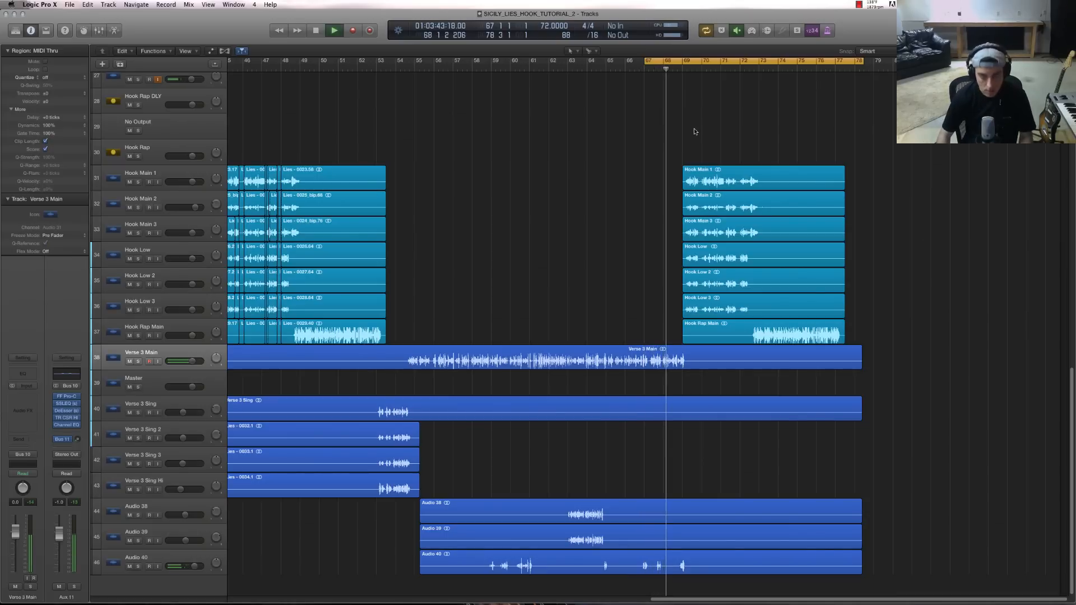
left_click(718, 178)
key("x")
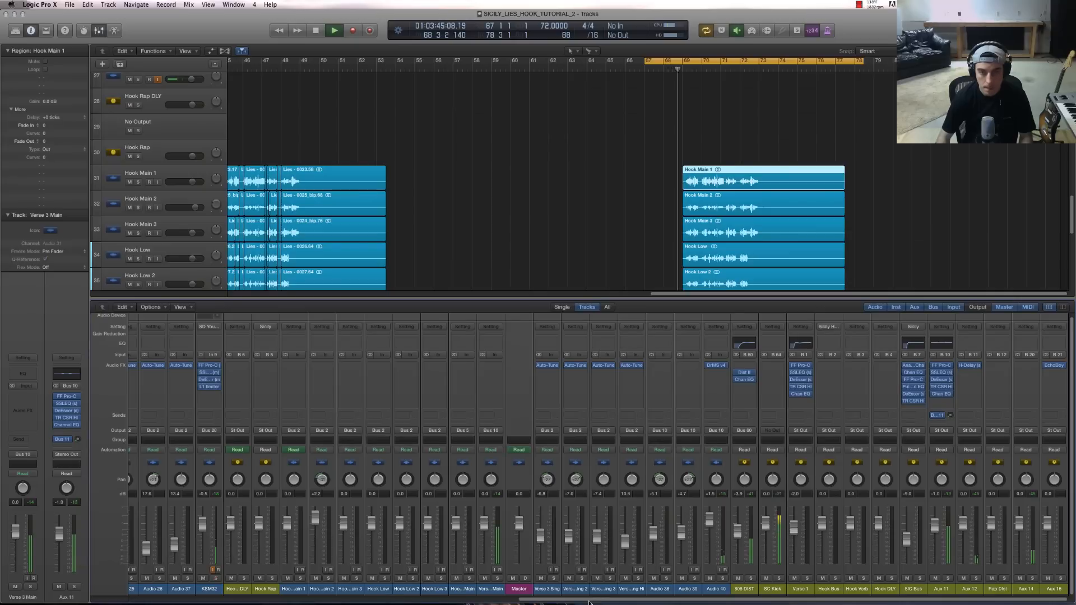
left_click(490, 589)
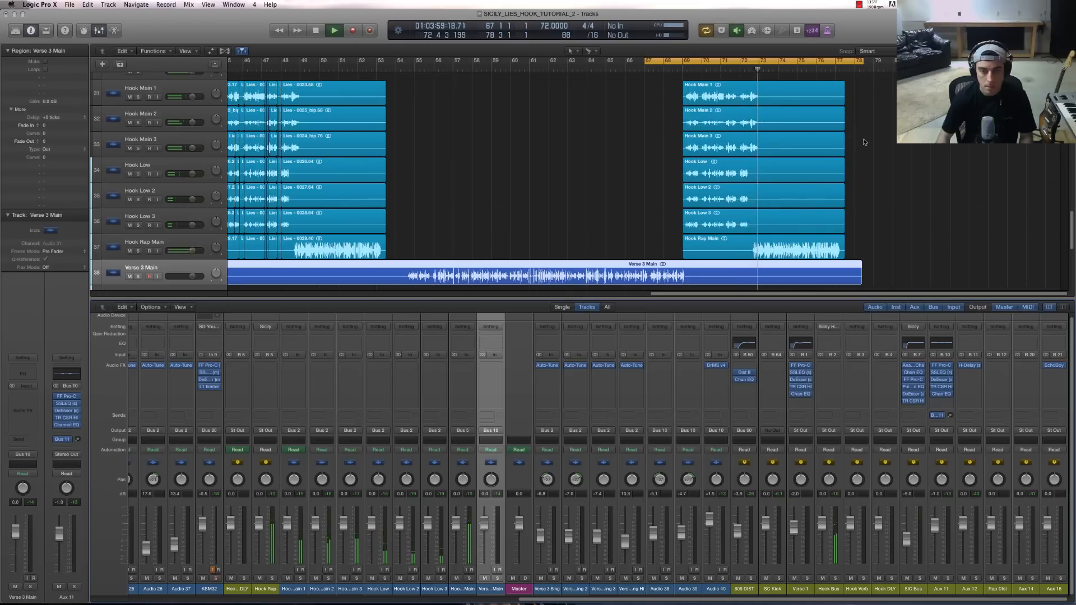
left_click(892, 141)
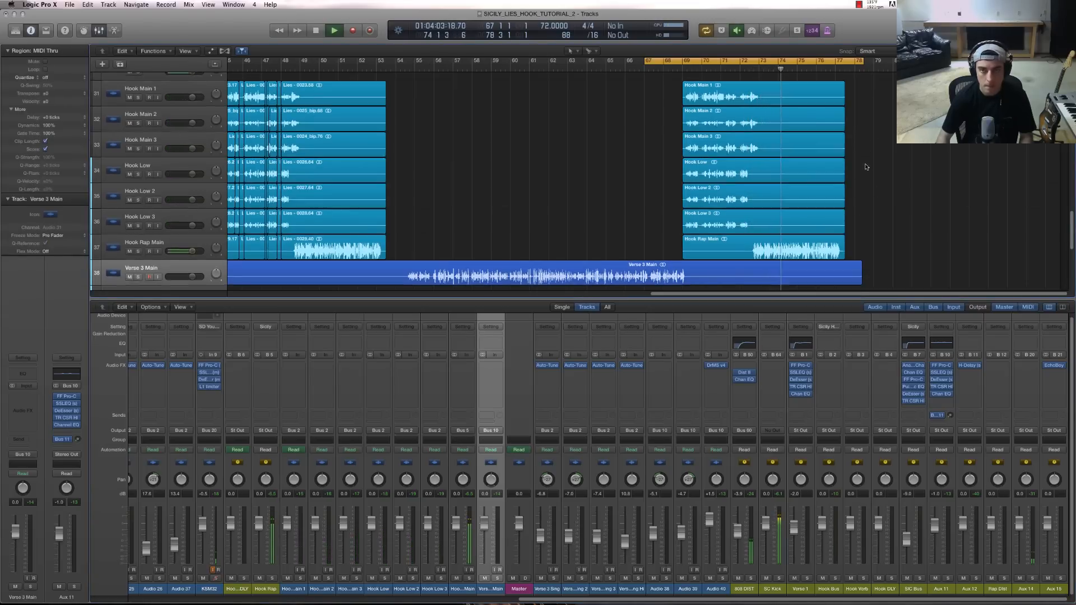
scroll(866, 167, "up", 4)
left_click(826, 122)
scroll(862, 171, "down", 2)
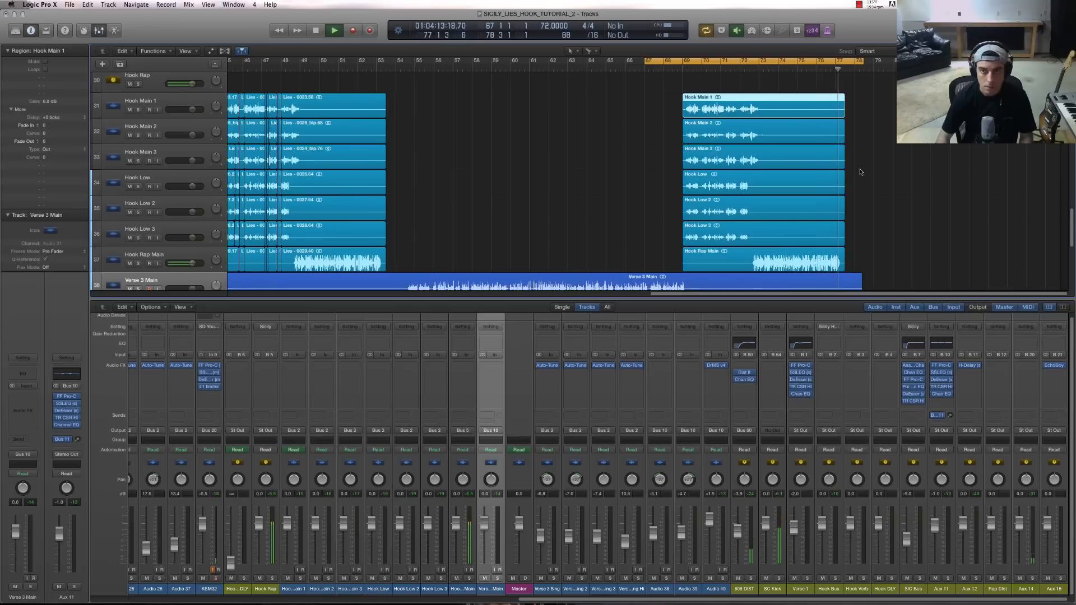
key("space")
left_click(663, 64)
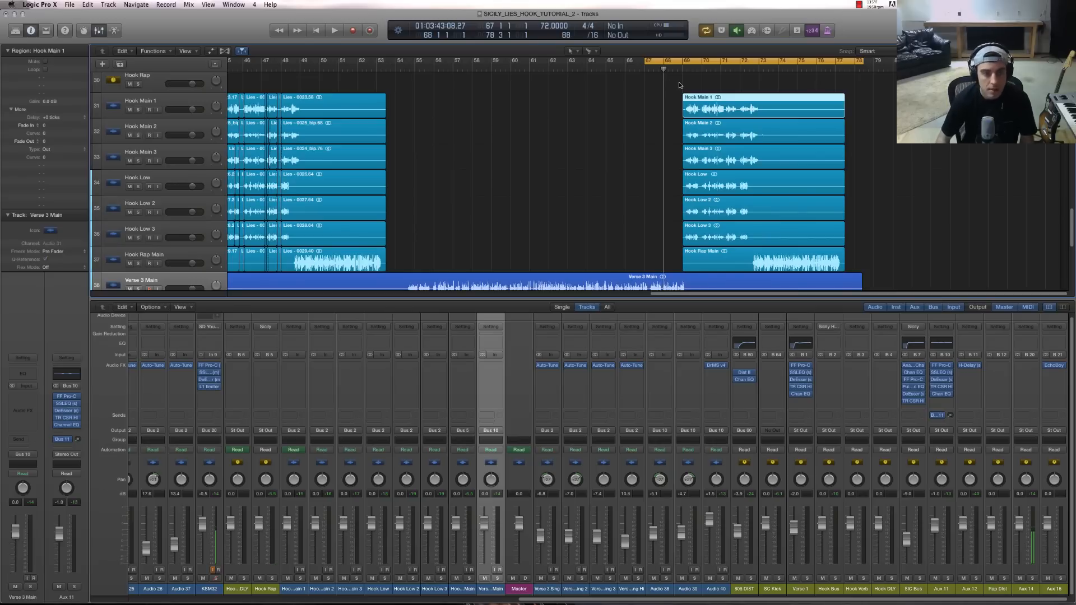
- Select the Hook Main 1 track
scroll(663, 121, "down", 1)
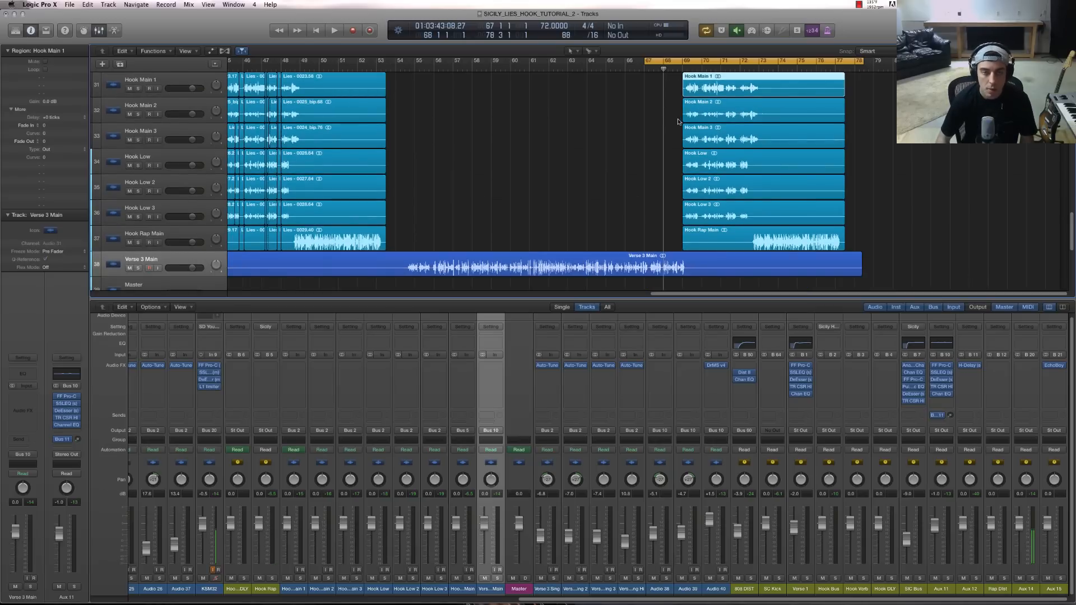
left_click(668, 118)
scroll(166, 112, "up", 1)
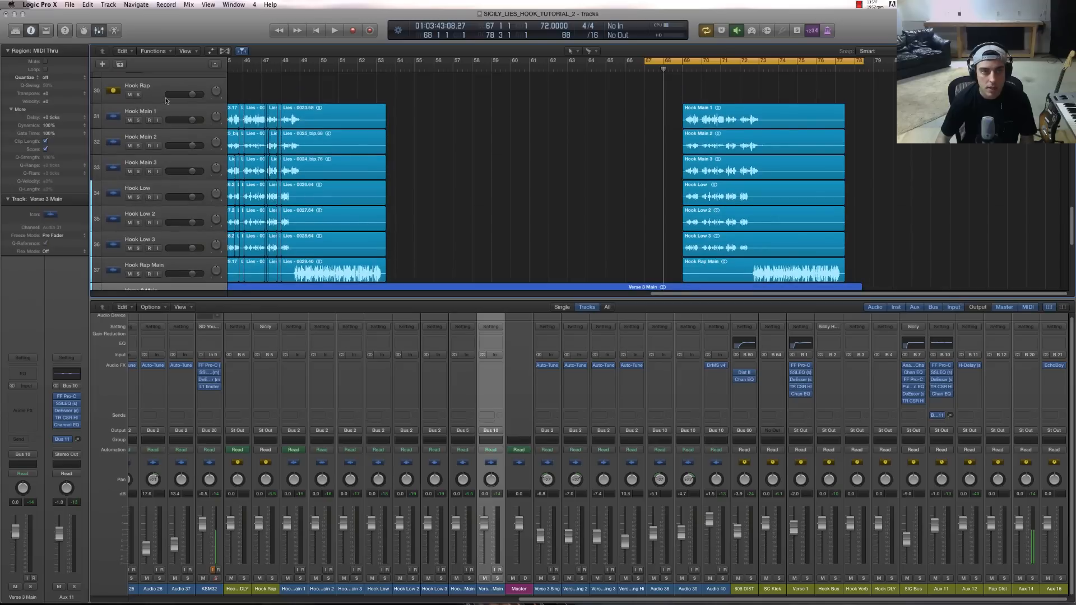
left_click(153, 109)
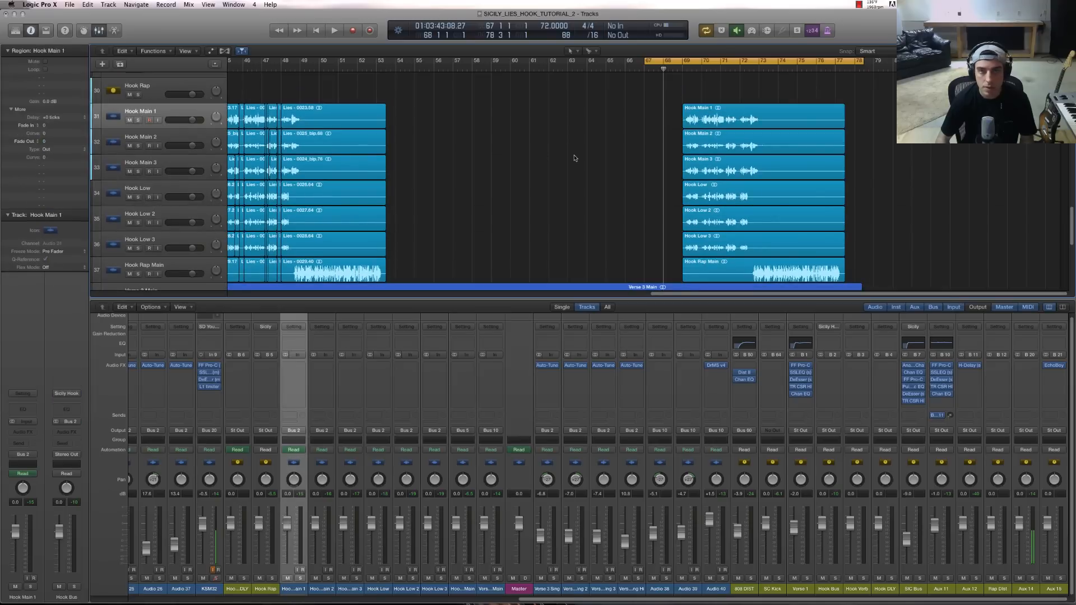
- Place the playhead at bar 69, at the start of the last hook's regions, and turn off cycle mode
left_click(682, 72)
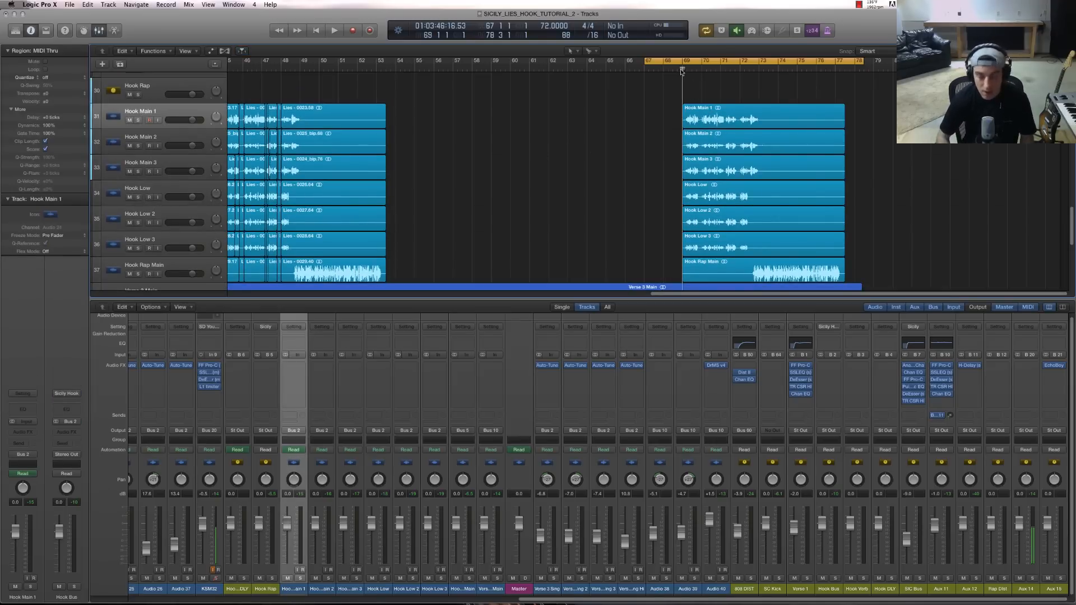
key("super+Right")
key("super+Down")
key("super+Down")
key("super+Down")
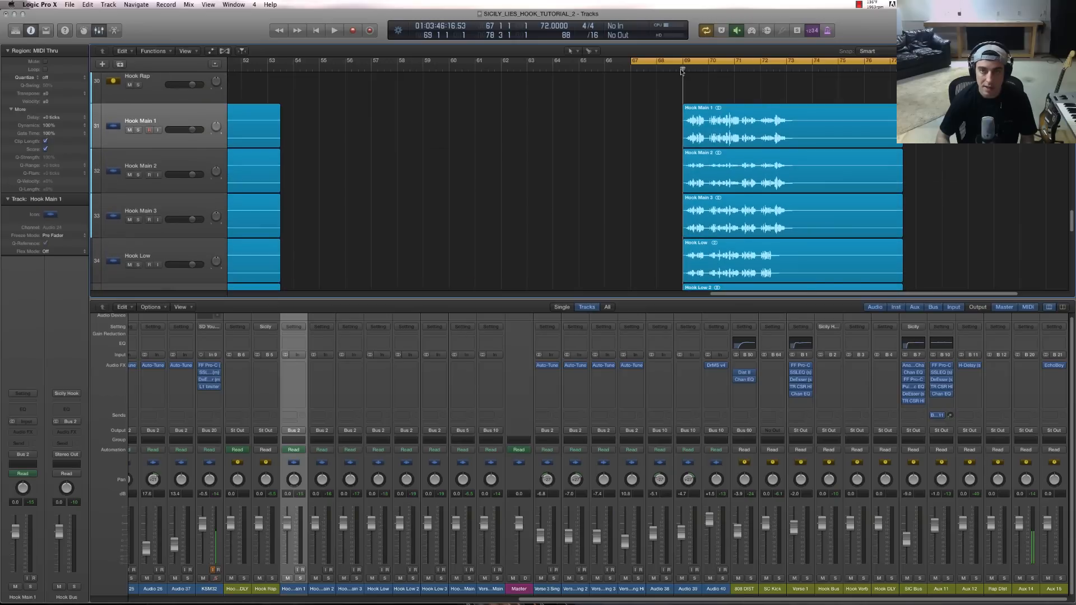
key("super+Right")
key("super+Down")
key("super+Down")
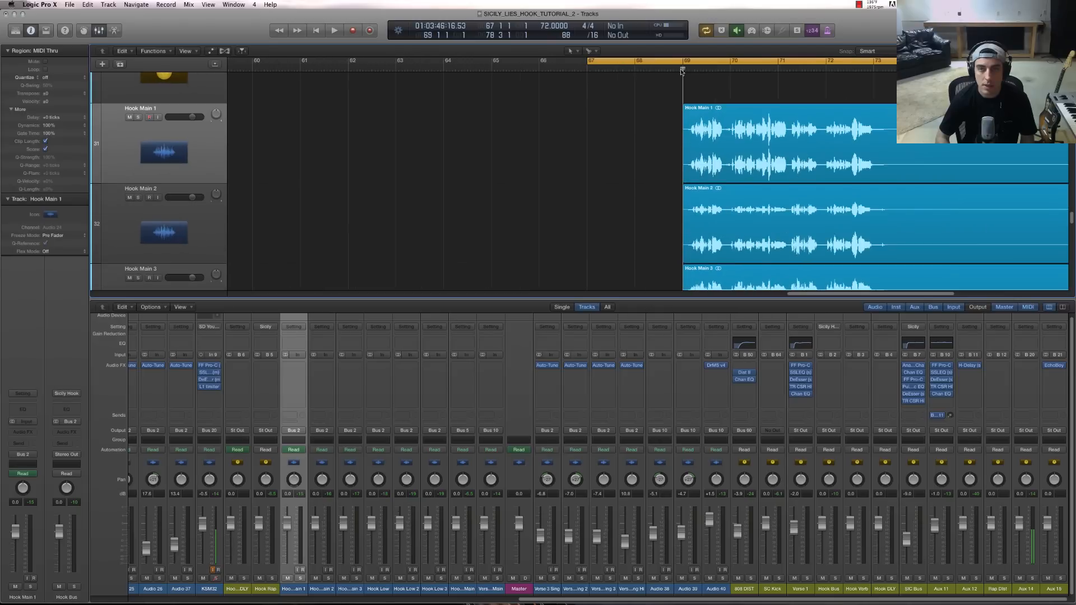
key("c")
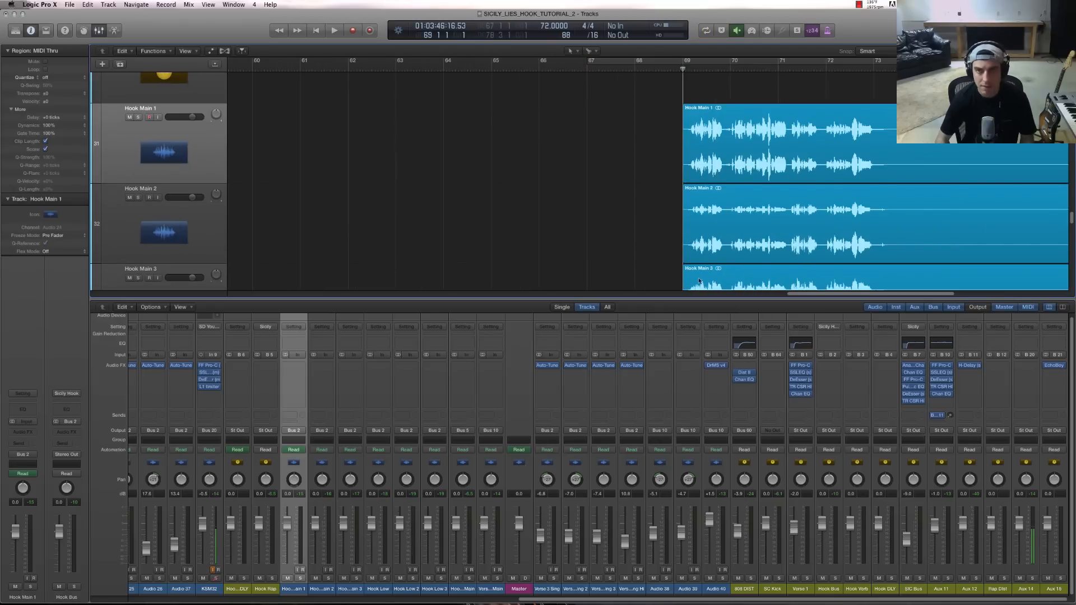
scroll(816, 298, "right", 5)
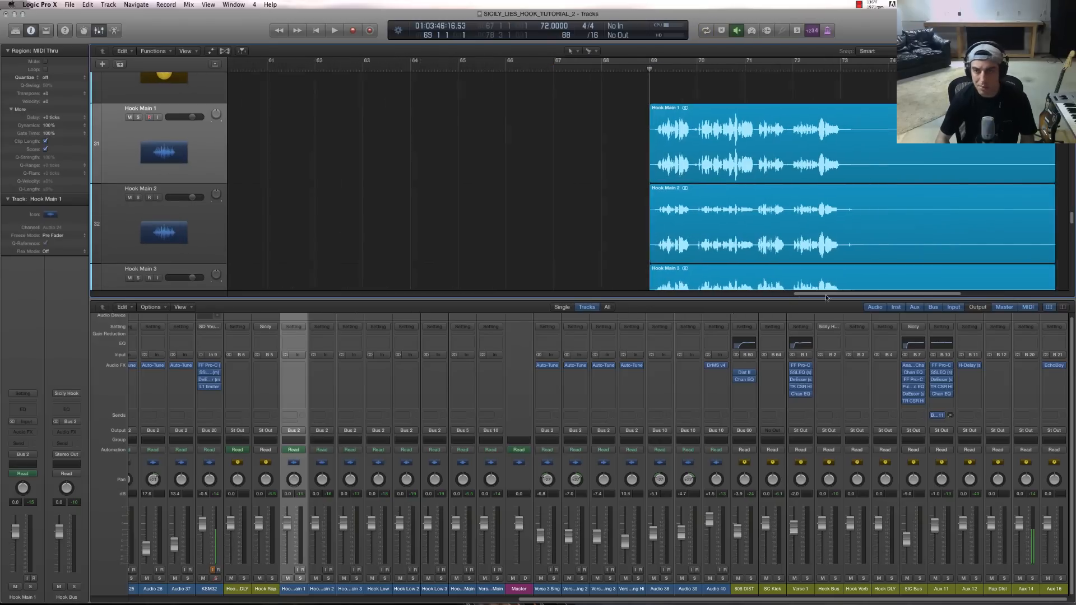
left_click(526, 69)
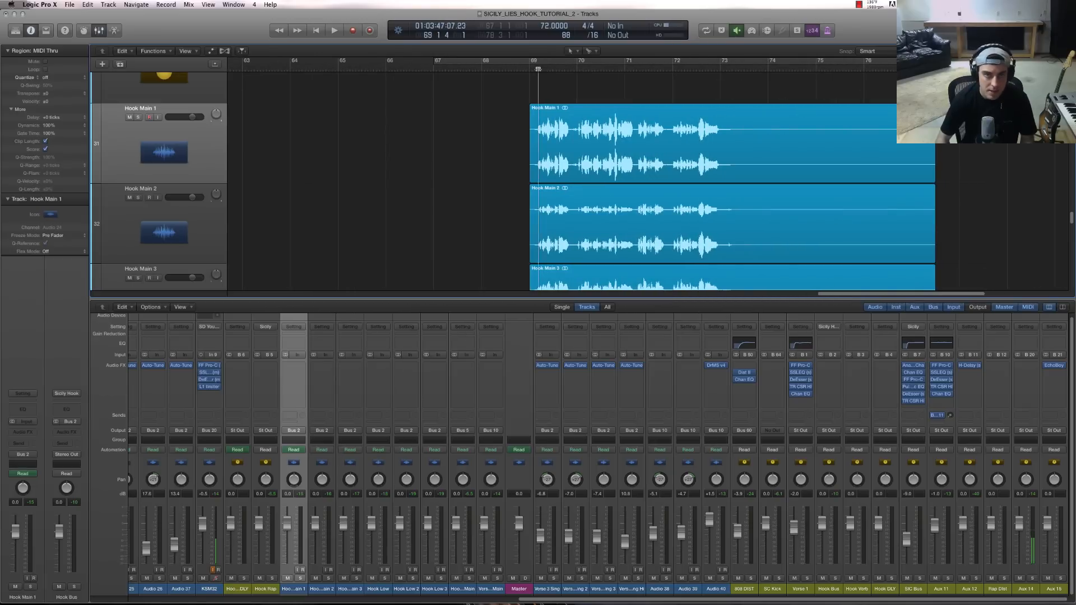
left_click(530, 69)
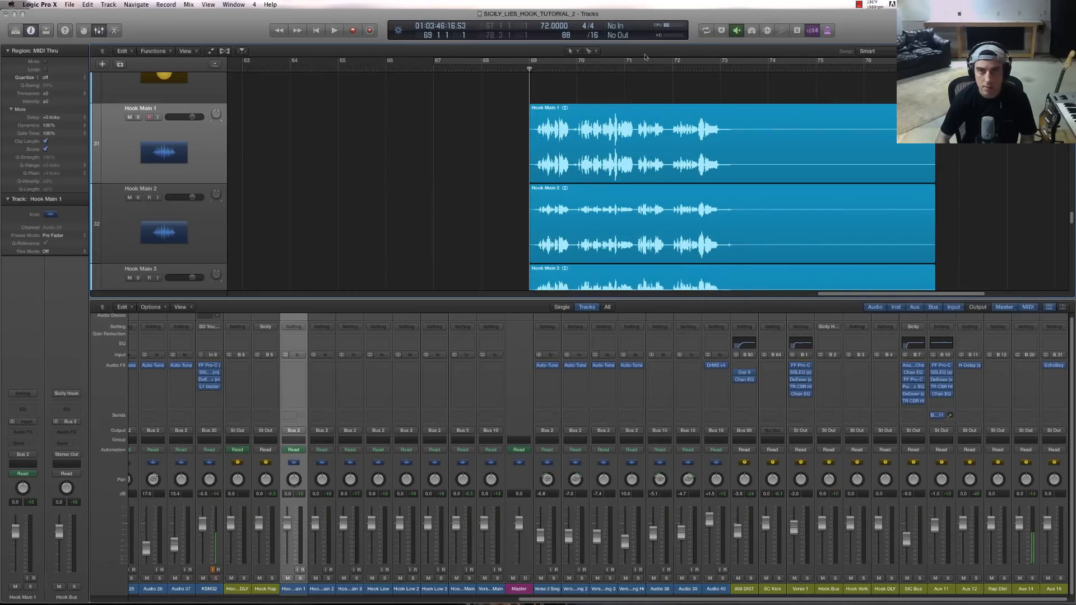
- Set the secondary tool to the Marquee Tool and hide the mixer
left_click(590, 51)
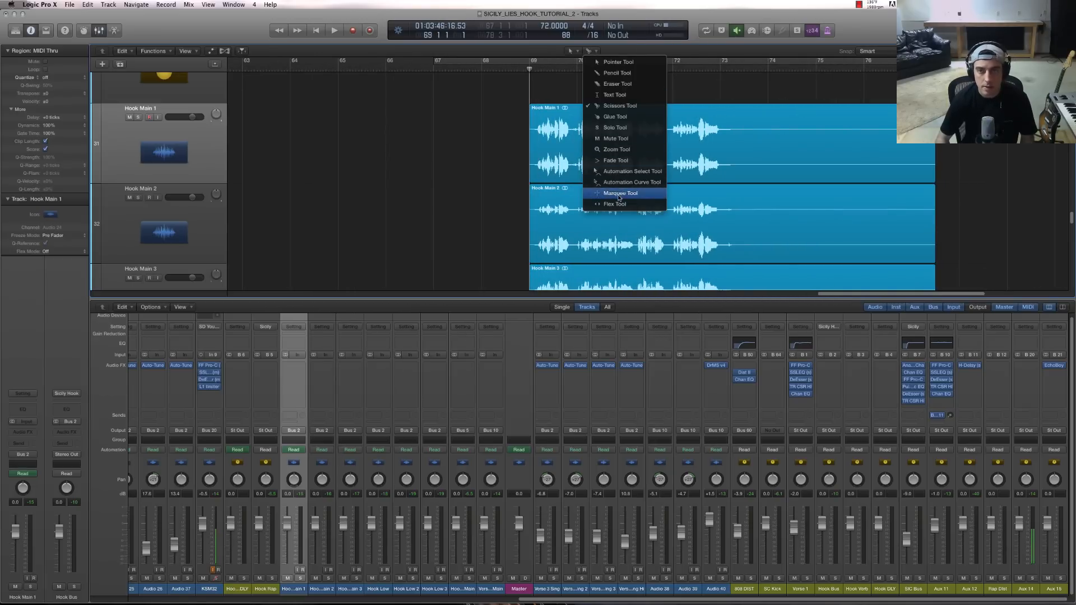
left_click(619, 193)
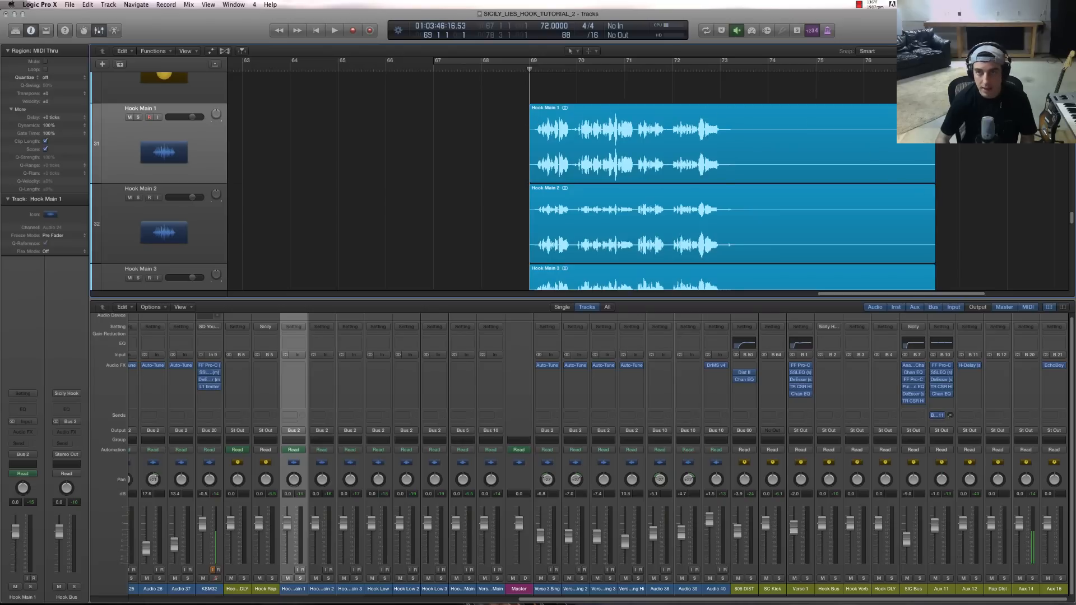
key("super+Left")
key("super+Left")
key("super+Left")
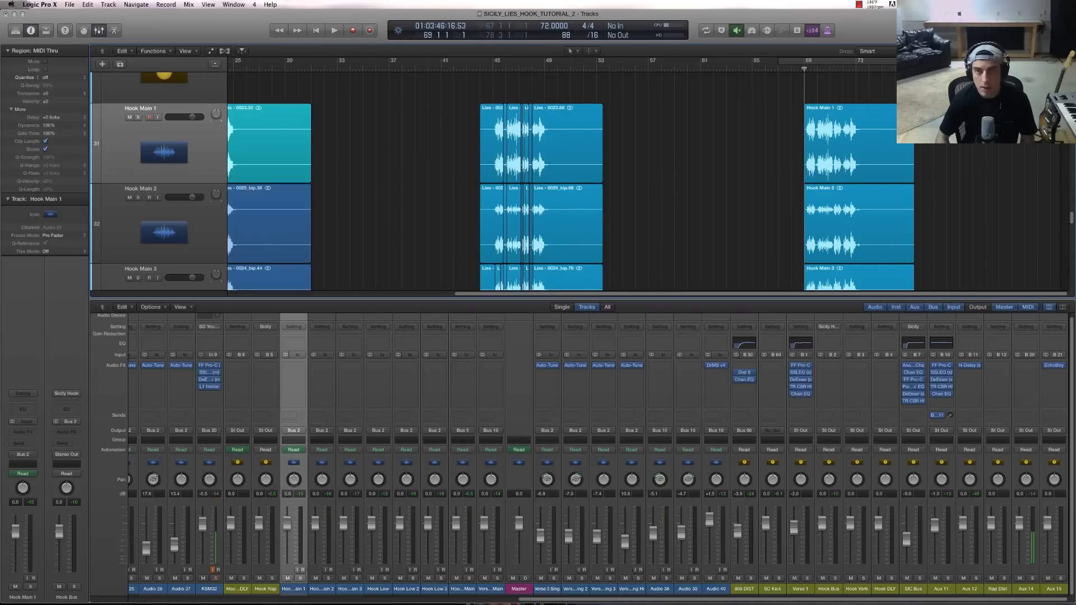
scroll(938, 204, "down", 5)
scroll(935, 203, "up", 1)
key("x")
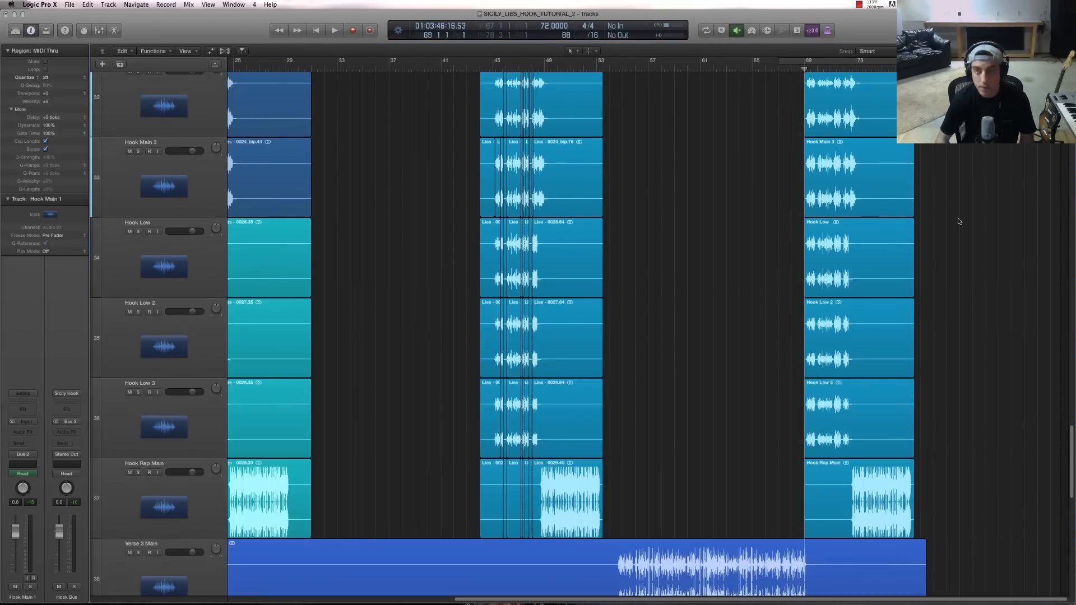
key("z")
key("z")
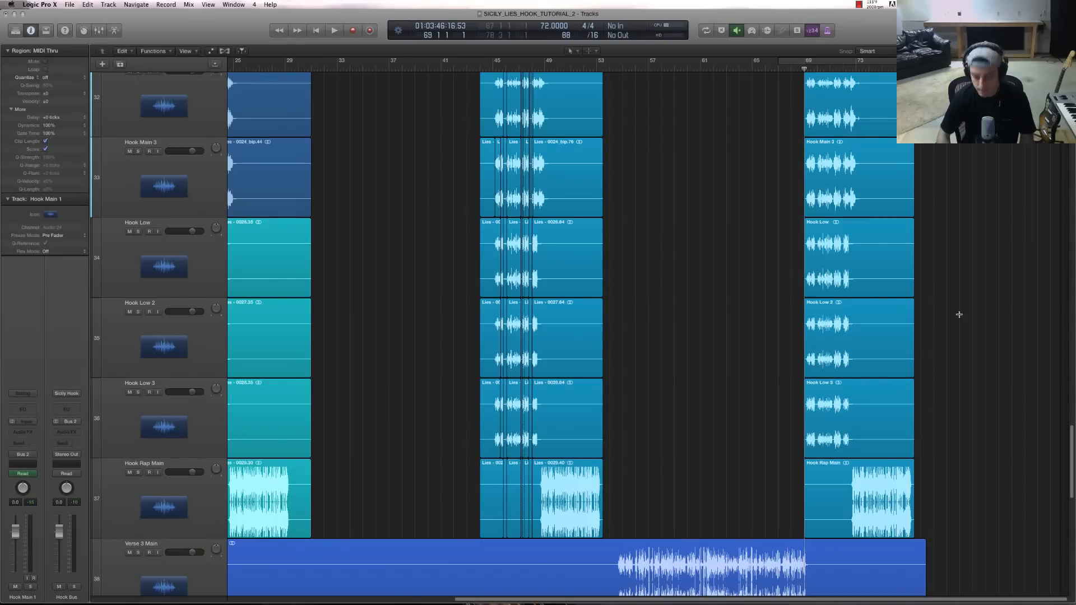
scroll(959, 314, "down", 3)
key("super+Up")
key("super+Up")
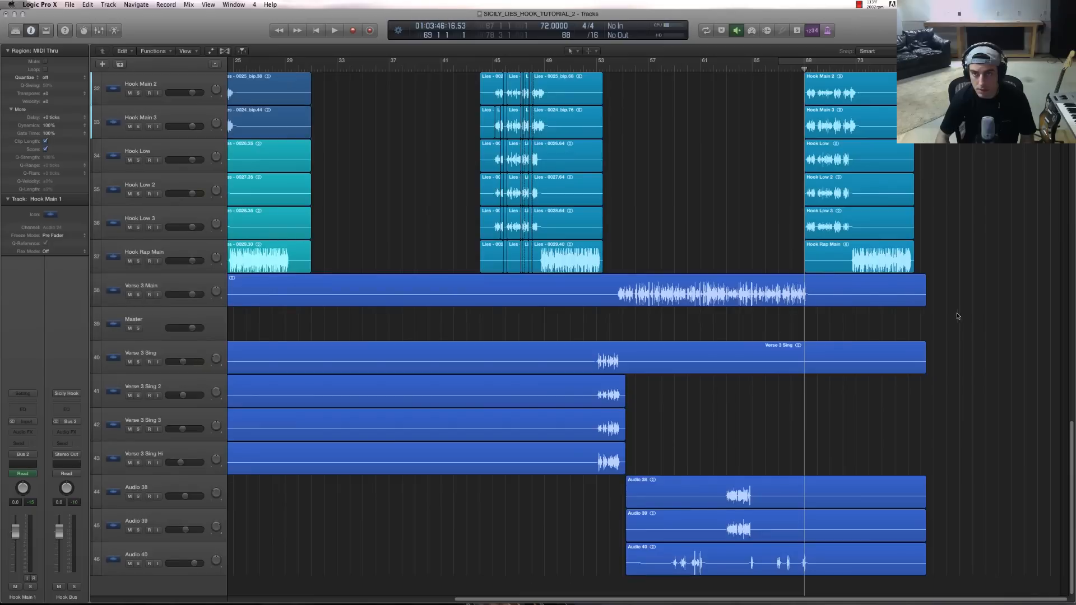
- Trim the silent start of the last Hook Rap Main region and the silent ends of the last Hook Main and Hook Low regions
left_click_drag(808, 267, 850, 269)
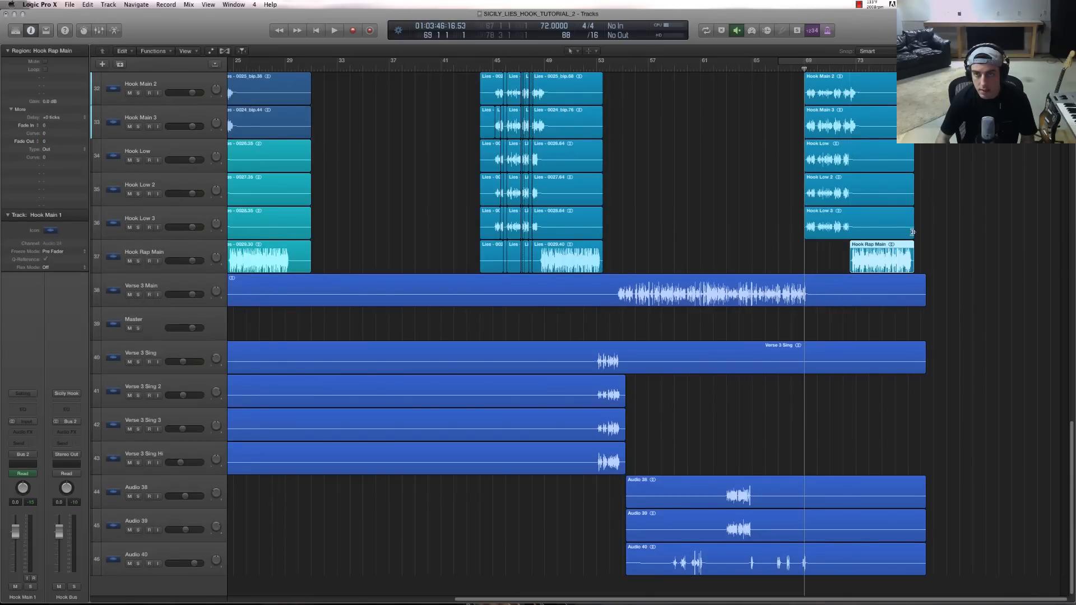
left_click_drag(912, 233, 851, 233)
left_click_drag(929, 234, 862, 102)
left_click(895, 129)
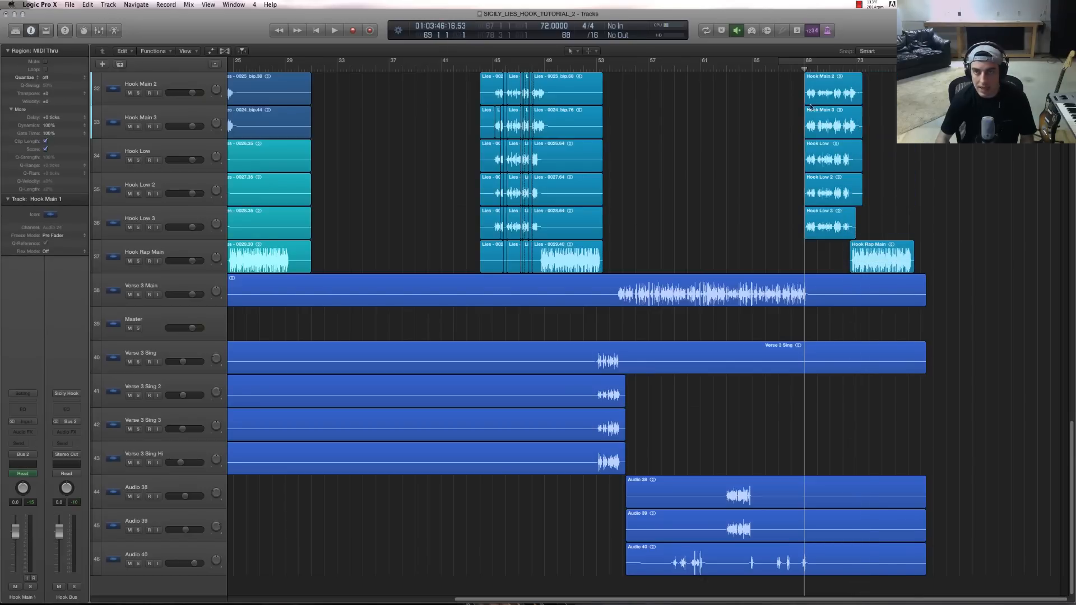
scroll(894, 129, "up", 3)
left_click_drag(911, 147, 858, 144)
left_click(589, 51)
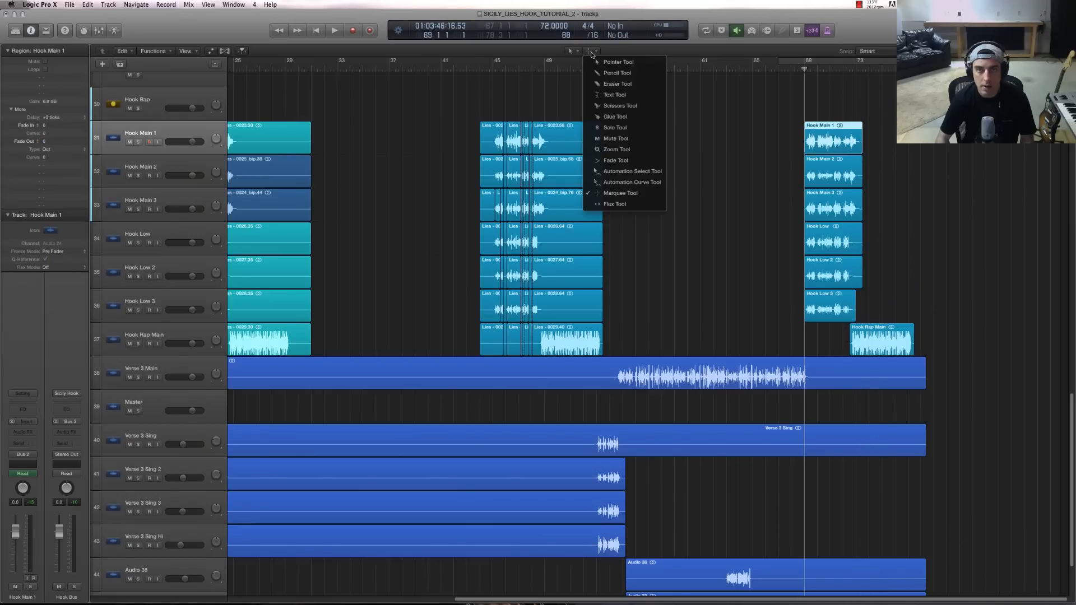
left_click(890, 152)
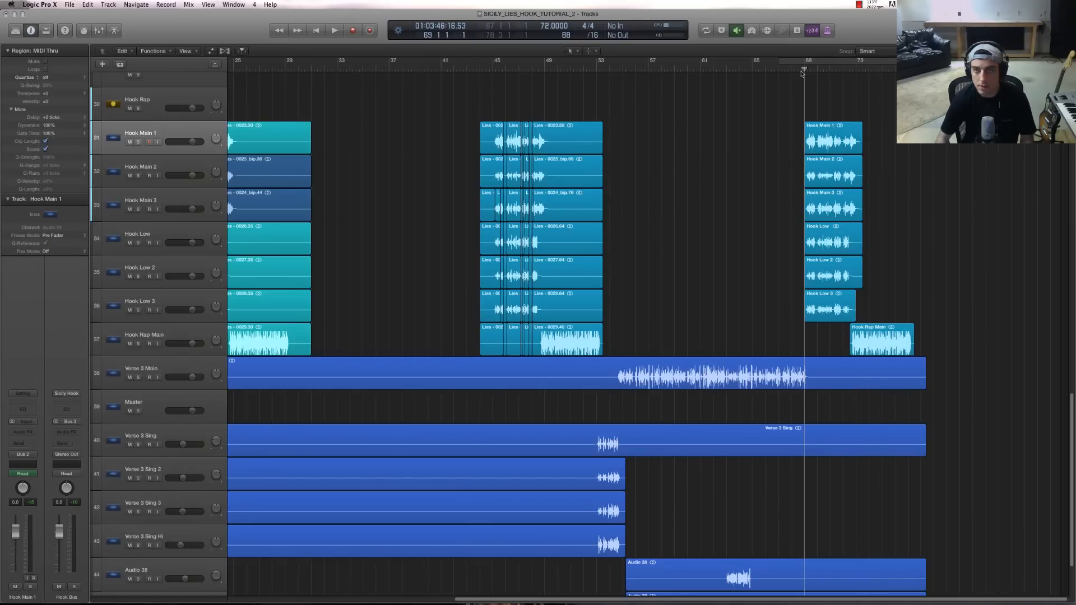
- Split off the silence at bar 69, before the first phrase, in the six Hook Main and Hook Low regions and mute it
key("super+Right")
key("super+Right")
key("super+Right")
key("super+Right")
key("super+Right")
key("super+Right")
key("super+Right")
key("super+Right")
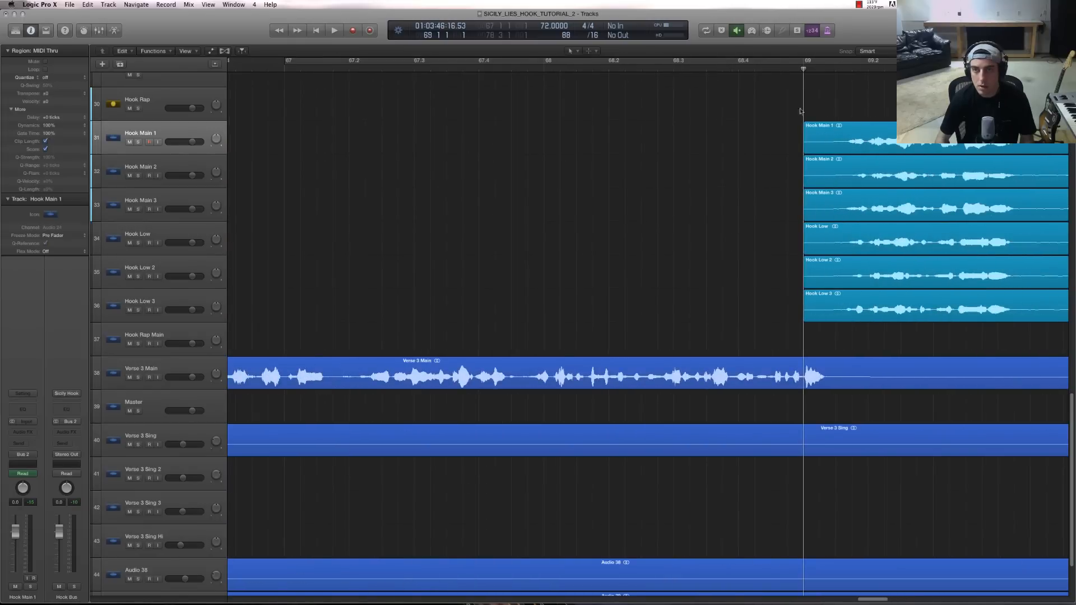
left_click_drag(784, 137, 844, 330)
left_click(823, 144)
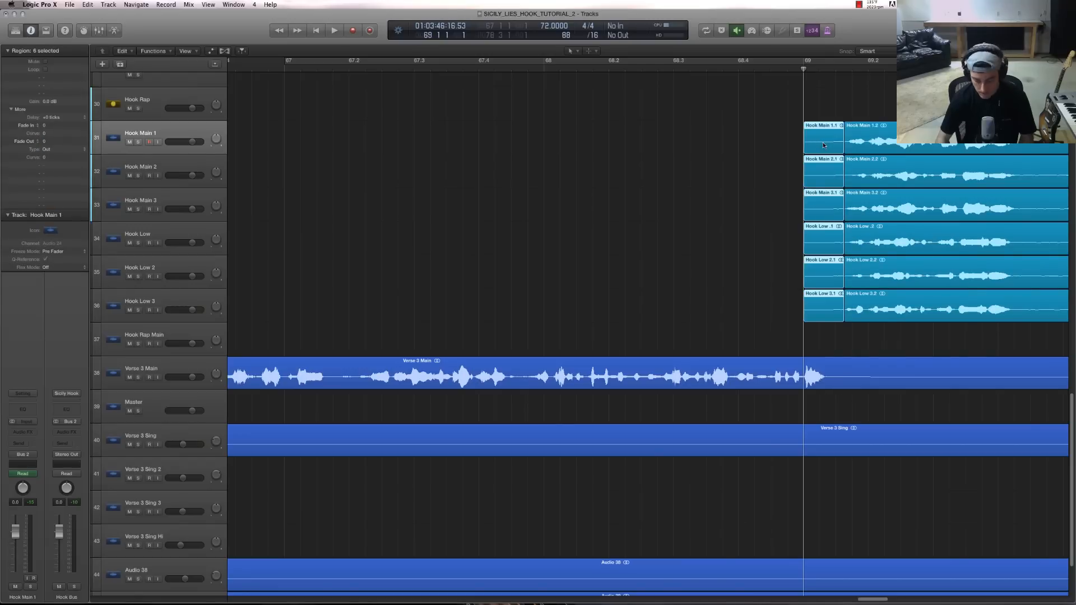
key("ctrl+m")
- Split off the silent gap just before bar 70 in the six Hook Main and Hook Low regions and mute it
left_click_drag(872, 602, 889, 600)
mouse_move(524, 114)
left_mouse_down()
mouse_move(559, 185)
mouse_move(573, 320)
mouse_move(529, 112)
left_mouse_up()
left_click(571, 329)
left_click(554, 152)
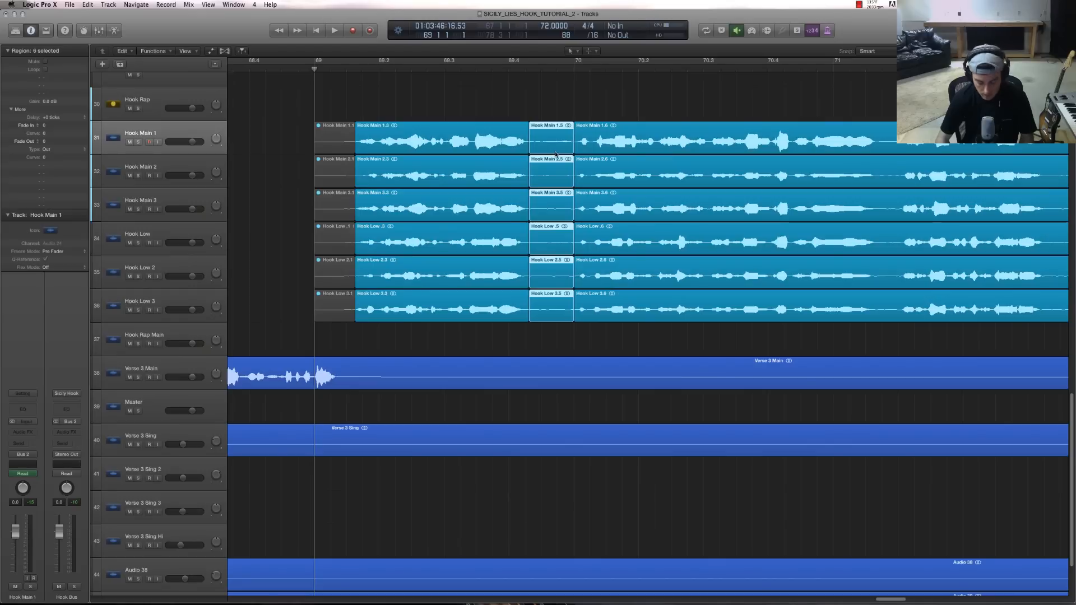
key("ctrl+m")
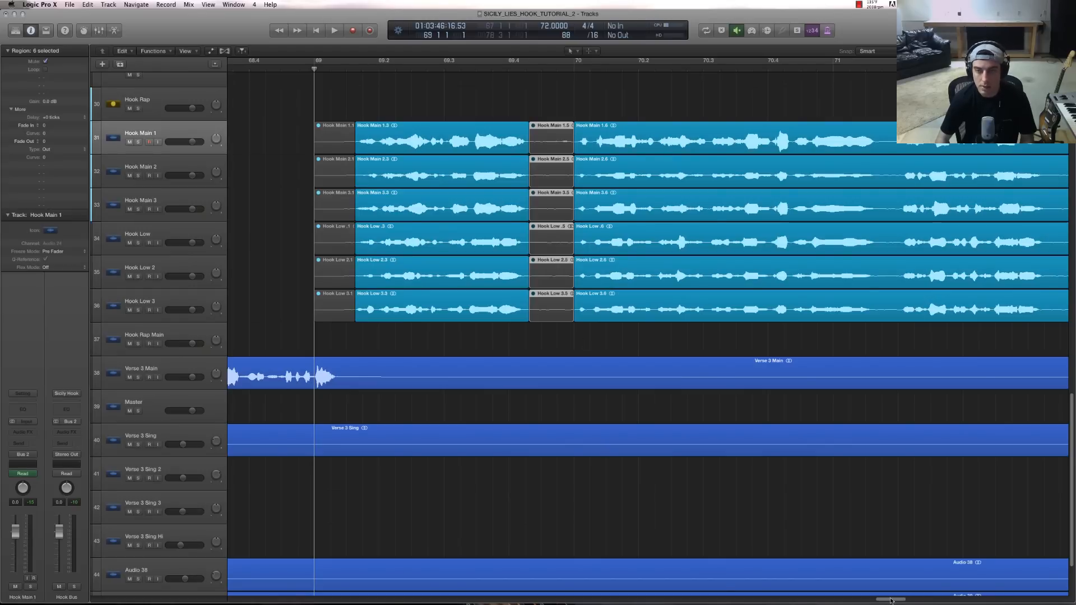
- Split off the short silent gap just before 71.2 in the six Hook Main and Hook Low regions and mute it
left_click_drag(891, 600, 894, 599)
left_click(819, 328)
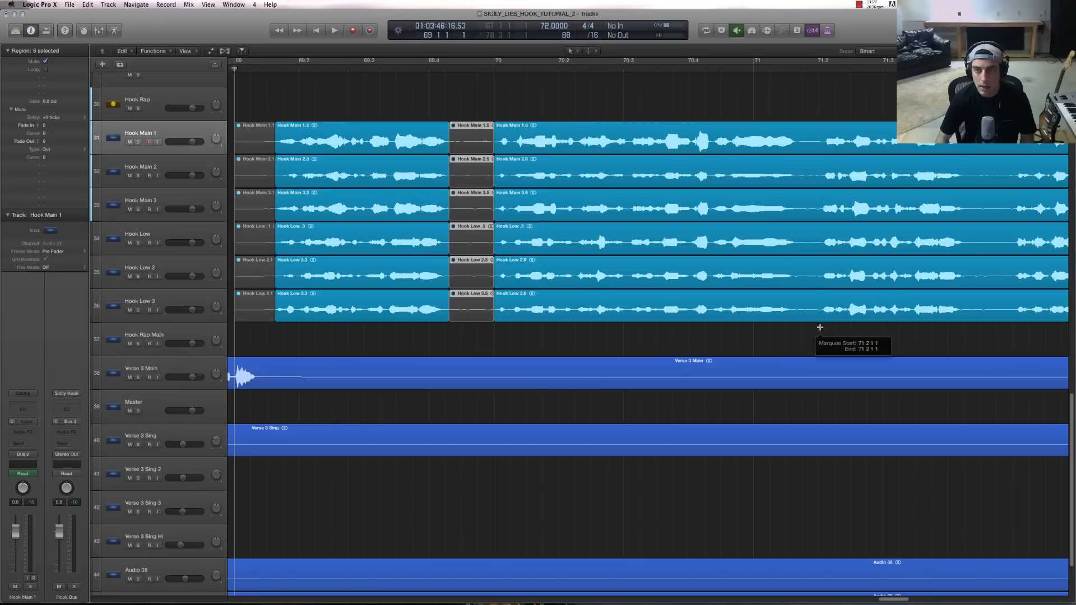
left_click_drag(820, 327, 797, 144)
left_click(810, 144)
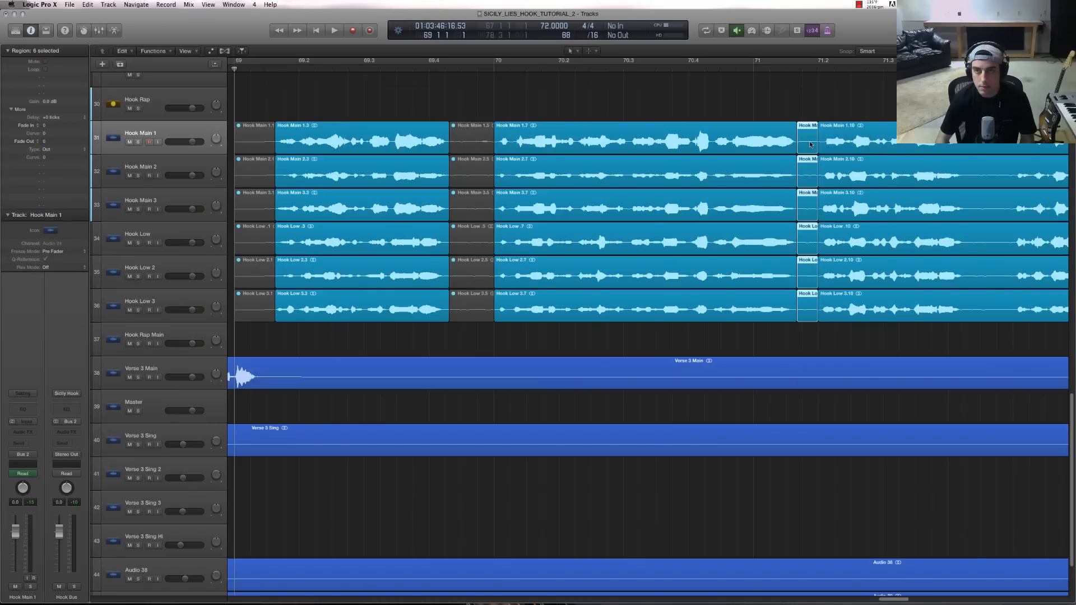
key("ctrl+m")
- Split off the silent gap just before bar 72 in the six Hook Main and Hook Low regions and mute it
left_click_drag(901, 600, 908, 599)
left_click_drag(870, 328, 827, 139)
left_click(849, 147)
key("ctrl+m")
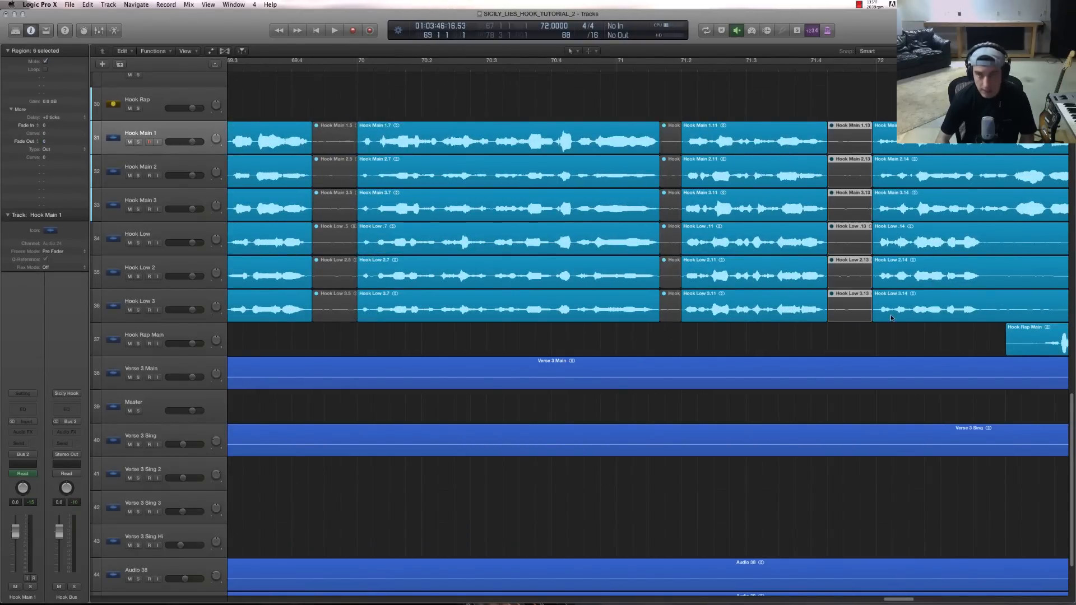
- Split off and mute the silence after the last phrase in the three Hook Low and three Hook Main regions
left_click_drag(908, 601, 917, 588)
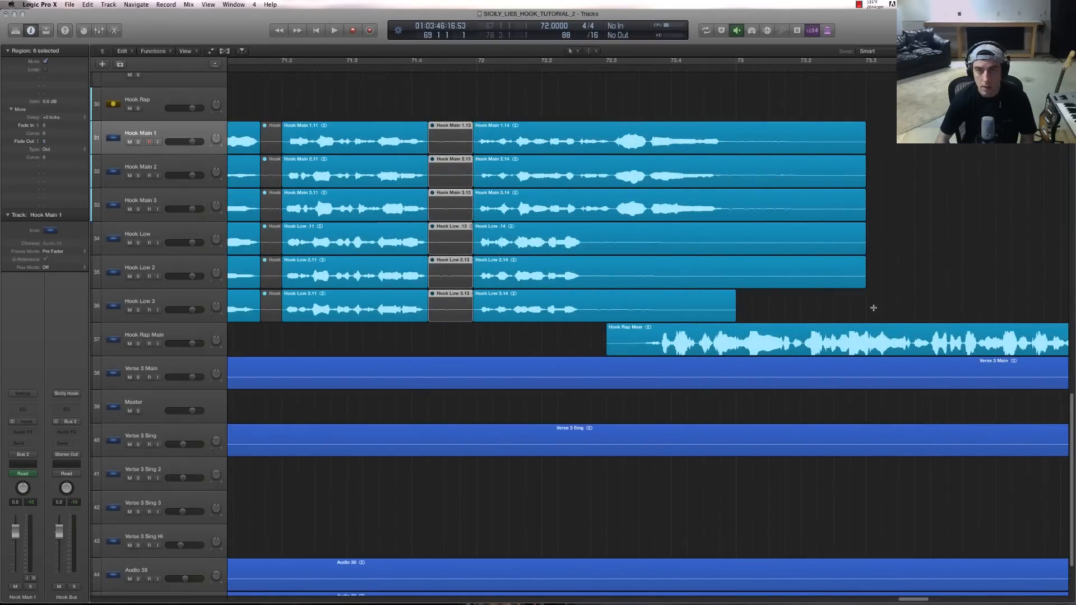
left_click_drag(873, 307, 585, 234)
key("ctrl+m")
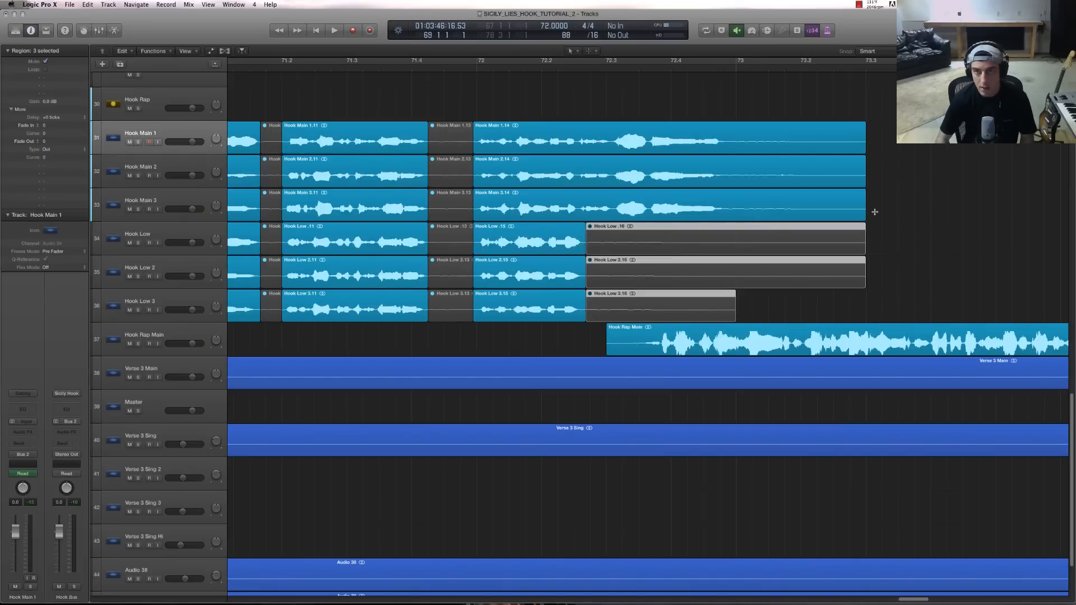
left_click_drag(874, 211, 722, 124)
key("ctrl+m")
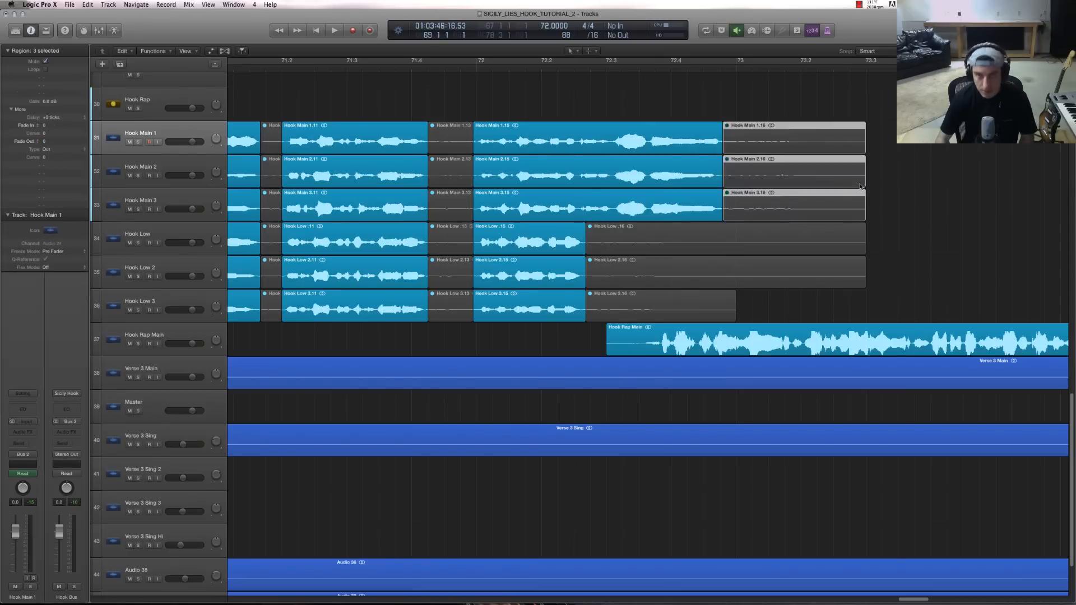
- Delete the muted tails of the three Hook Main tracks and extend their last phrase regions to bar 73
left_click(909, 197)
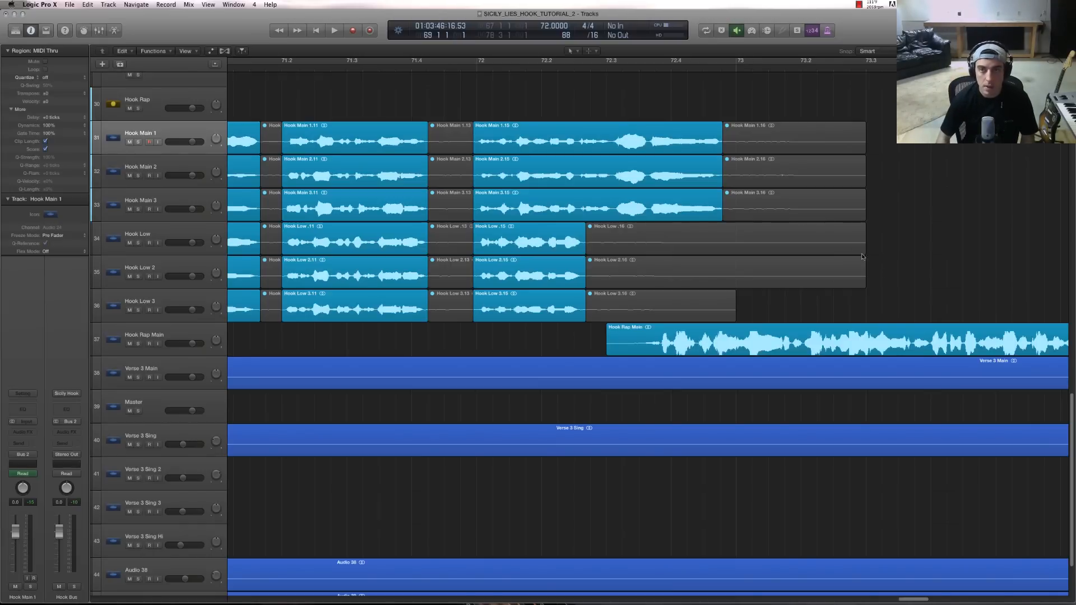
left_click_drag(907, 214, 732, 150)
key("Delete")
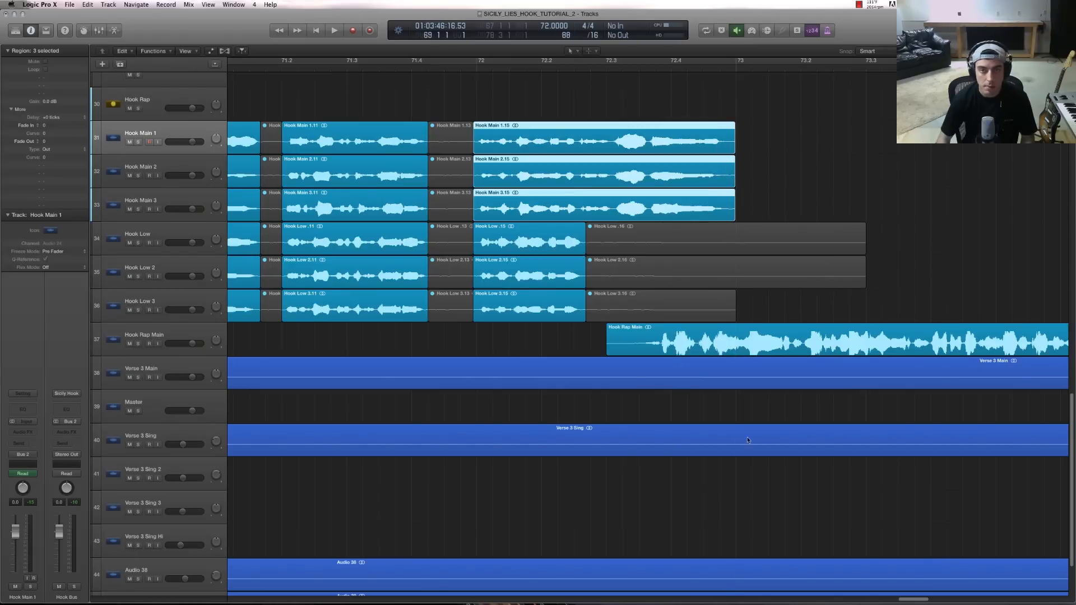
- Solo the Hook Main 1, 2 and 3 and the Hook Low, Hook Low 2 and Hook Low 3 tracks
left_click_drag(912, 601, 887, 602)
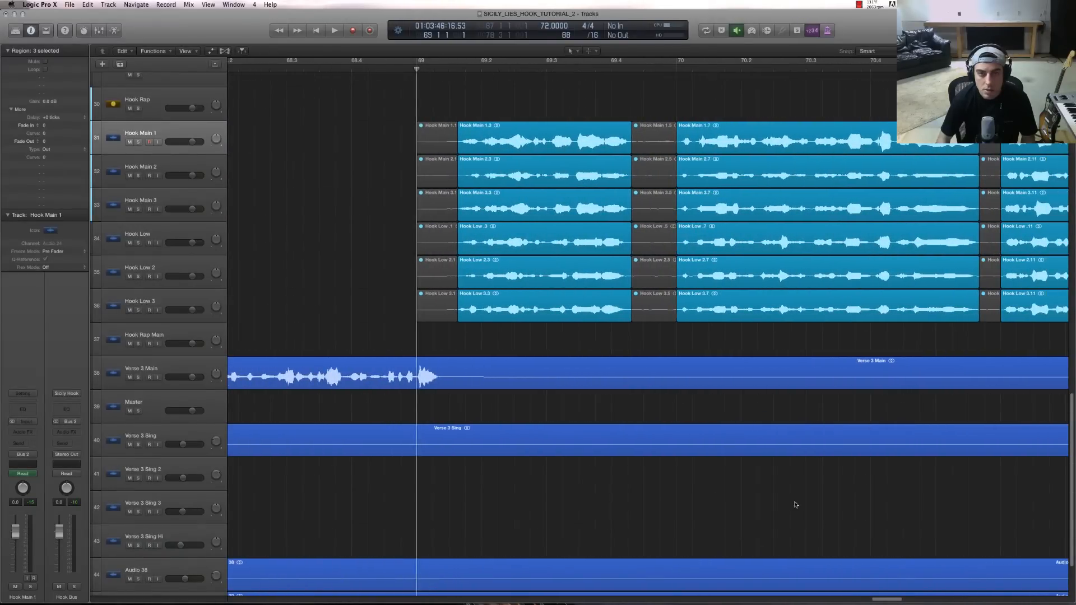
left_click(137, 141)
left_click(138, 143)
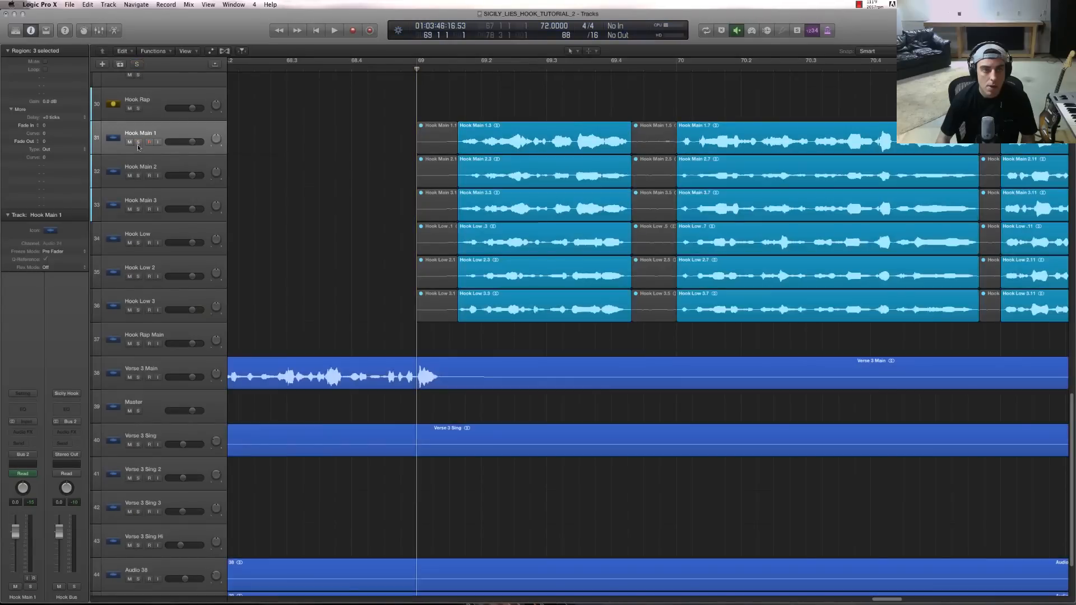
left_click(138, 142)
left_click(138, 175)
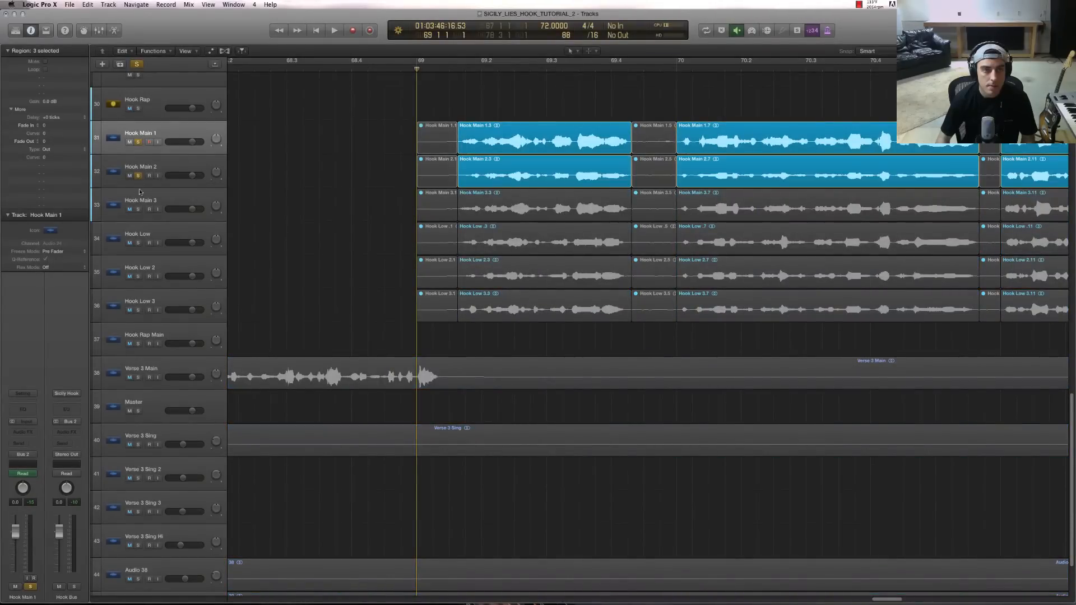
left_click(138, 209)
left_click(138, 243)
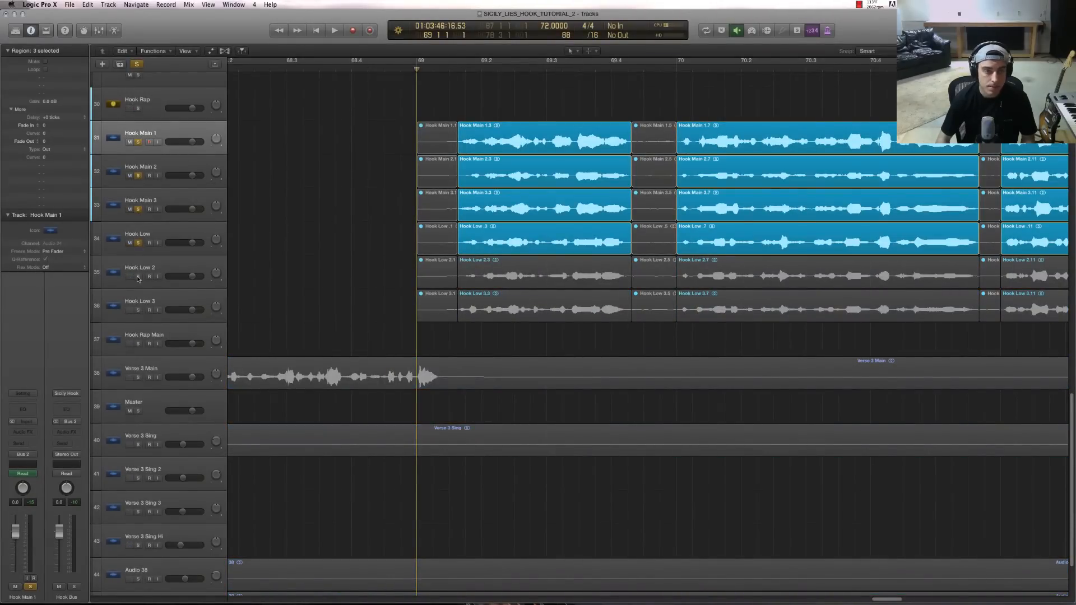
left_click(138, 276)
left_click(138, 310)
left_click(305, 268)
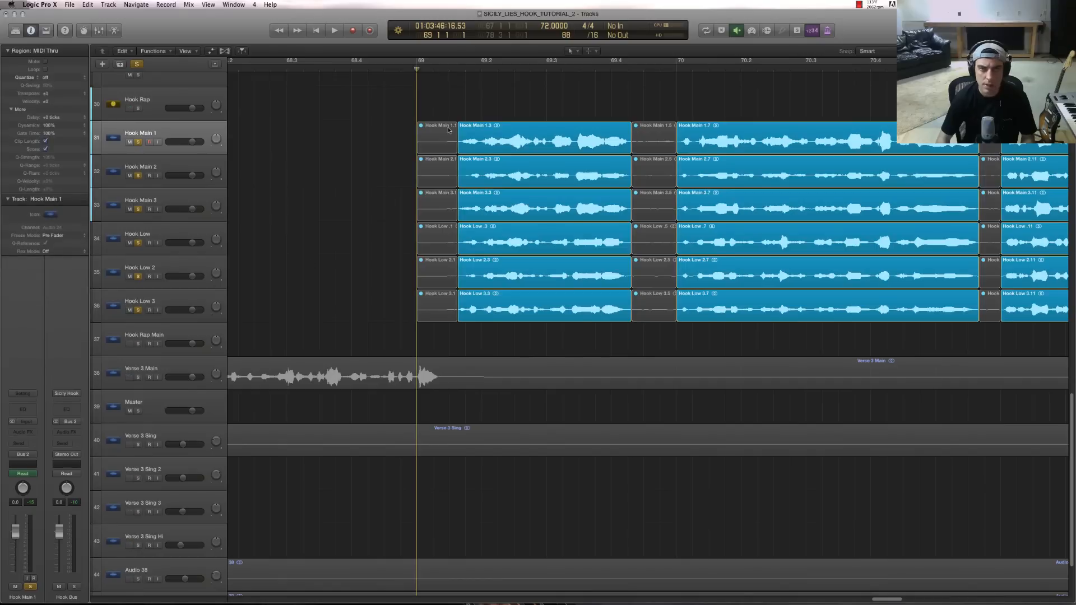
- Play the soloed hook tracks from just before bar 69 to bar 73 to check the edited vocals
left_click(411, 67)
key("space")
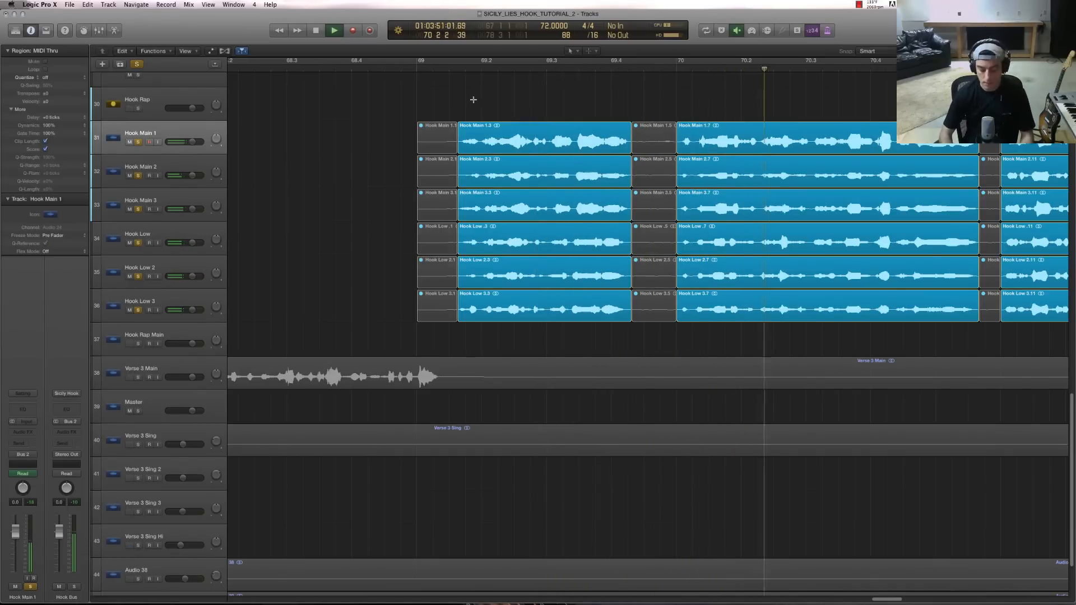
key("super+Left")
key("super+Left")
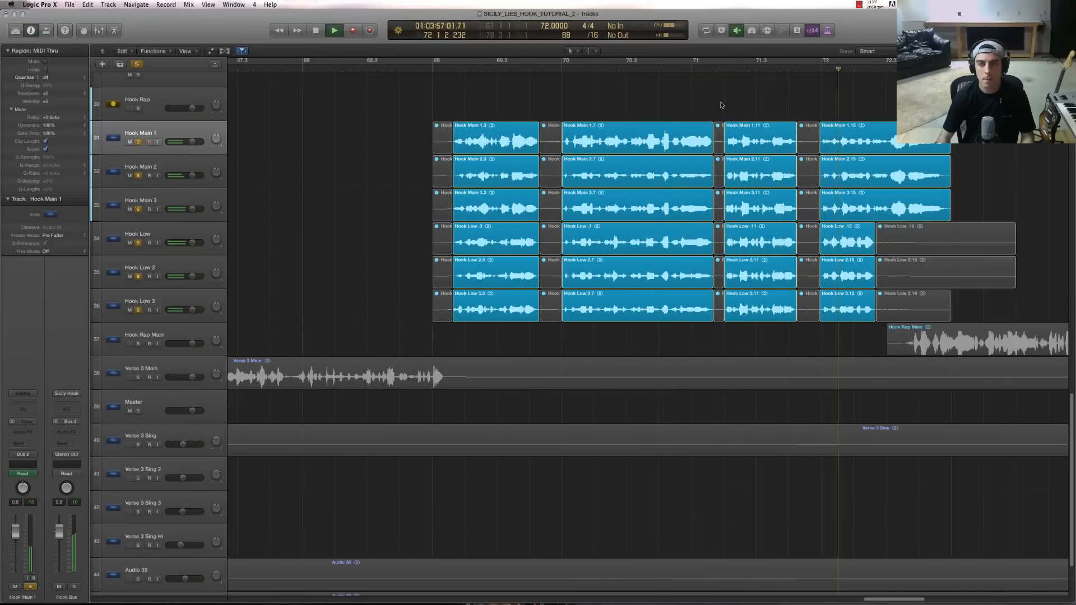
left_click_drag(910, 601, 915, 601)
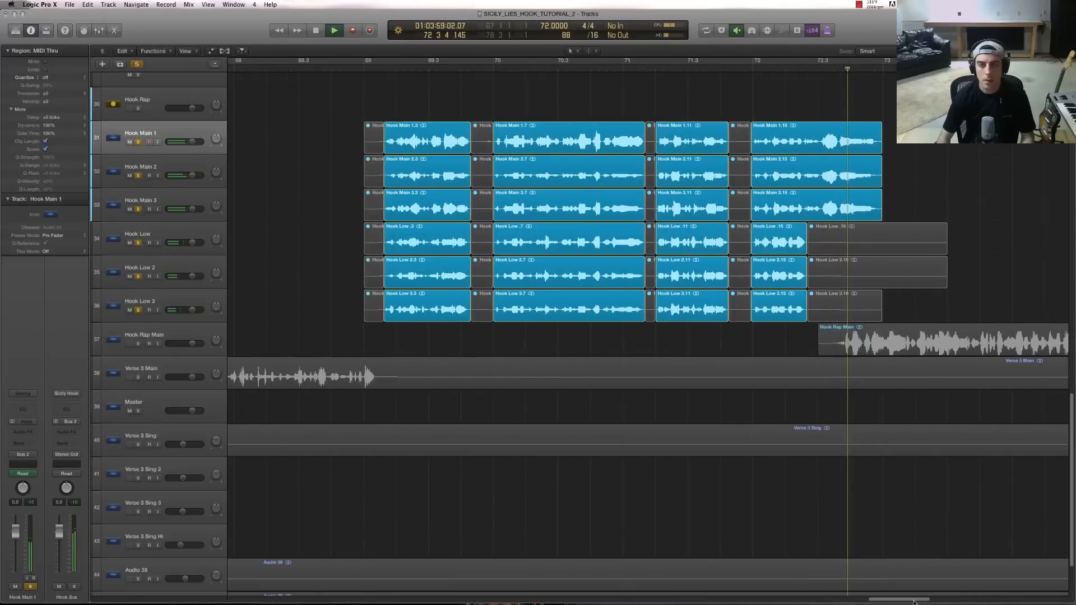
key("space")
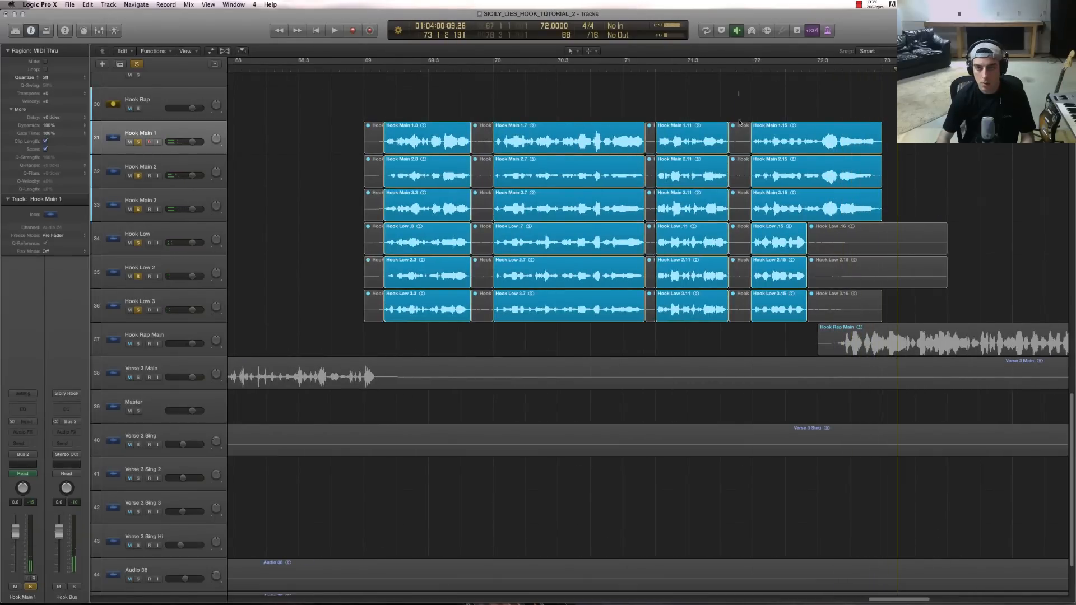
- Unmute the six gap regions before bar 72, play from 71.2 to hear the breath sounds, and mute them again
left_click_drag(738, 122, 738, 322)
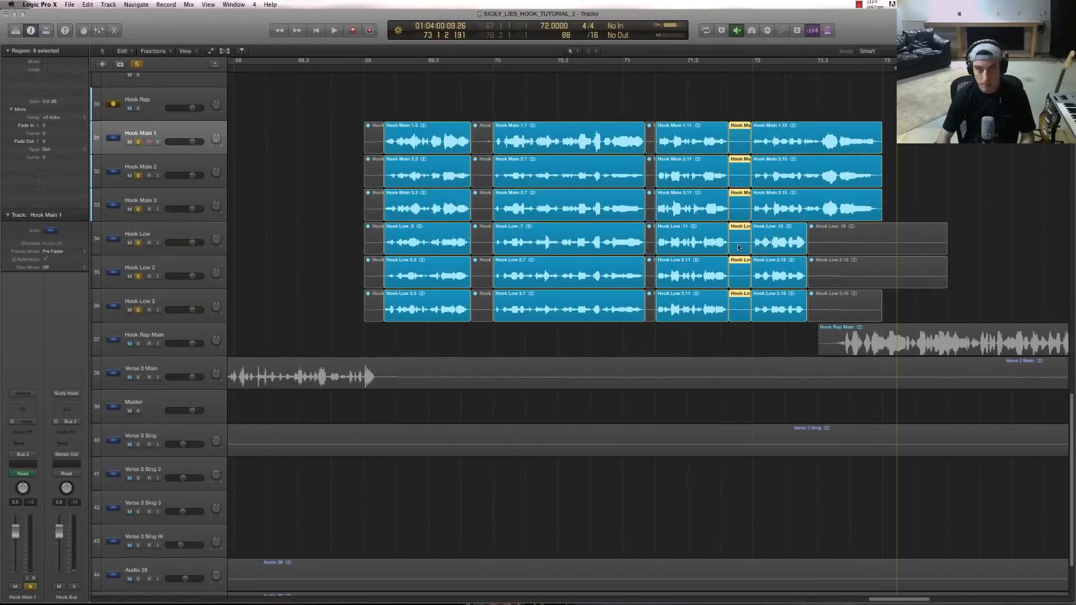
left_click(720, 70)
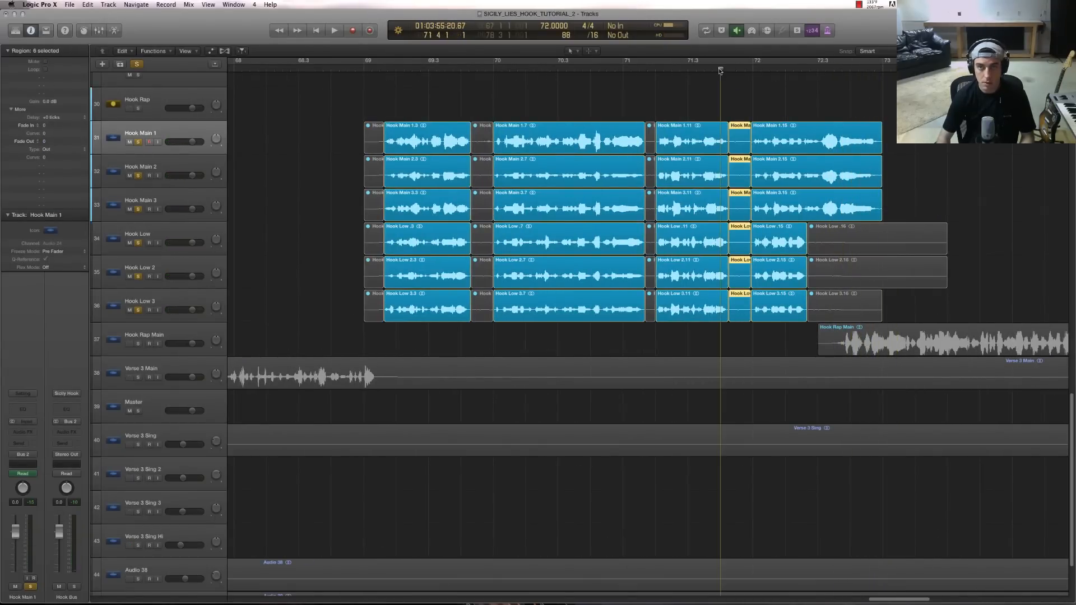
left_click(672, 68)
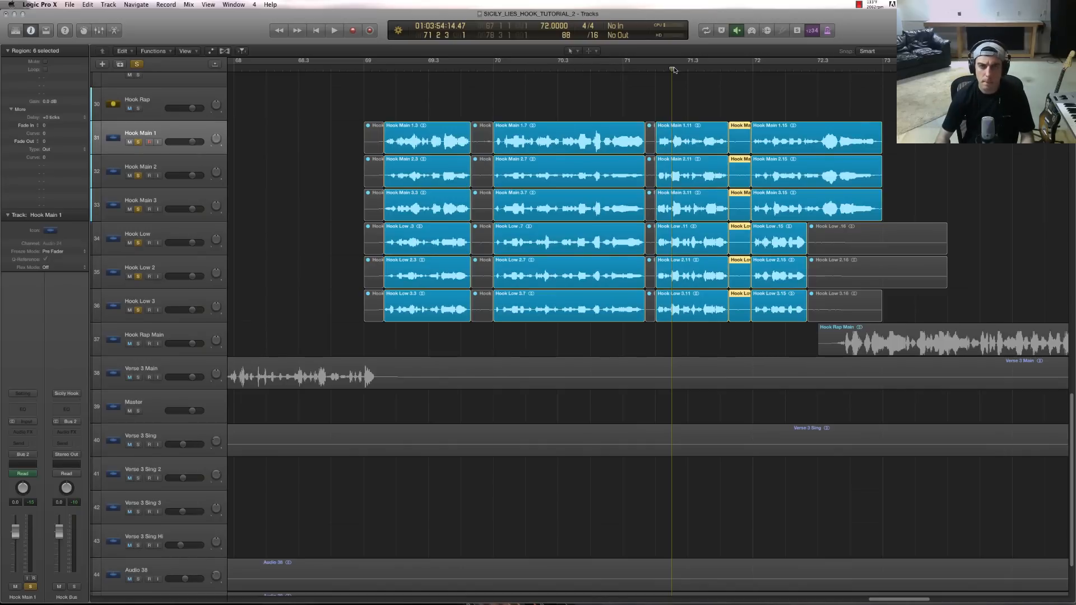
key("space")
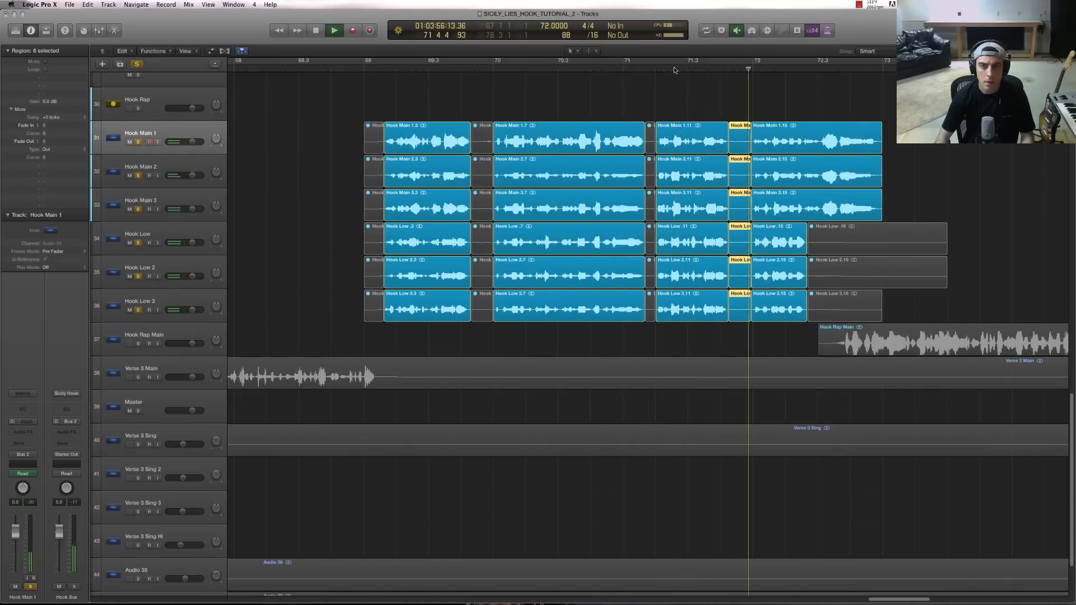
key("space")
key("ctrl+m")
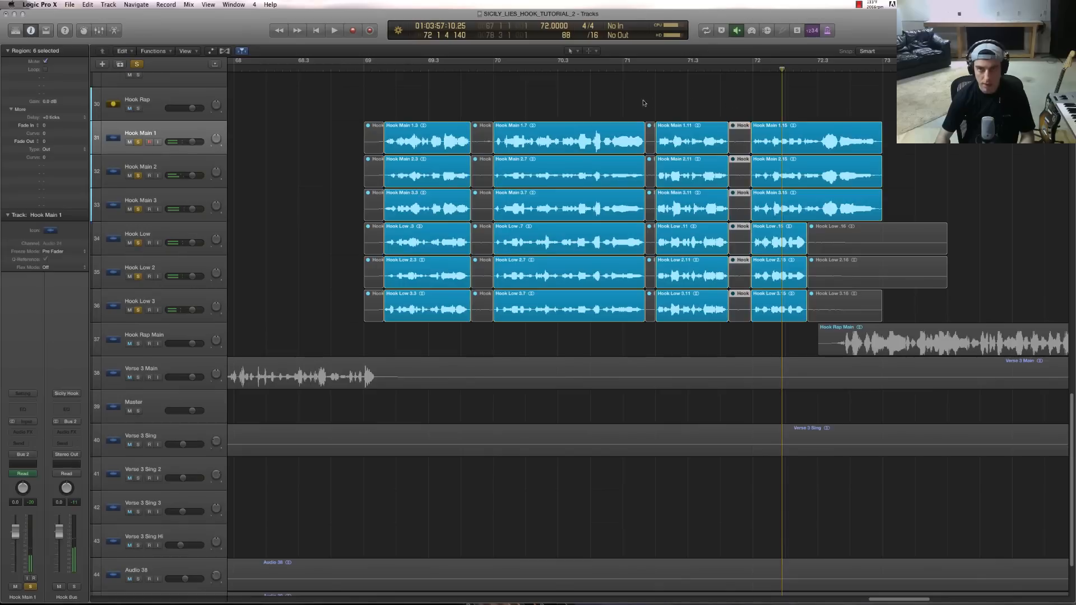
- Unmute the six short gap regions before 71.2, play from about bar 71 to hear them, and mute them again
left_click_drag(644, 103, 650, 337)
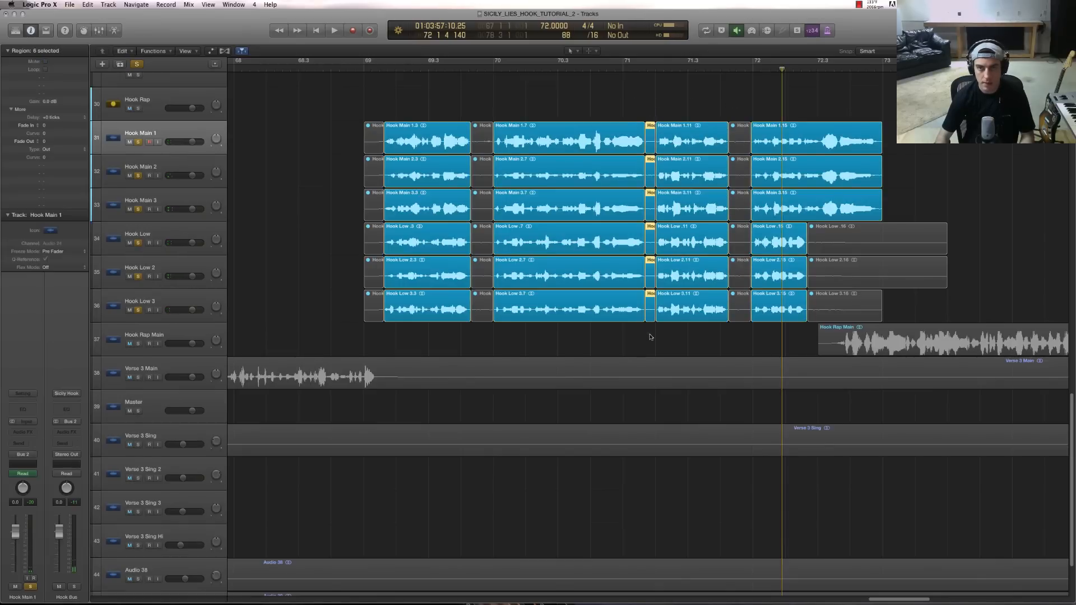
left_click(626, 69)
key("space")
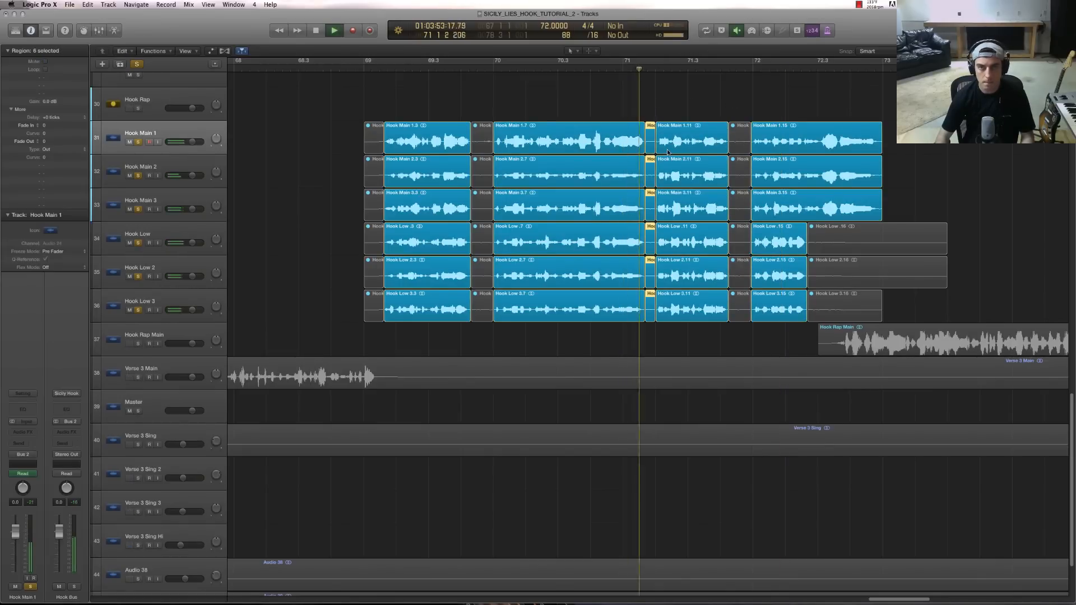
left_click(649, 103)
left_click_drag(648, 104, 650, 308)
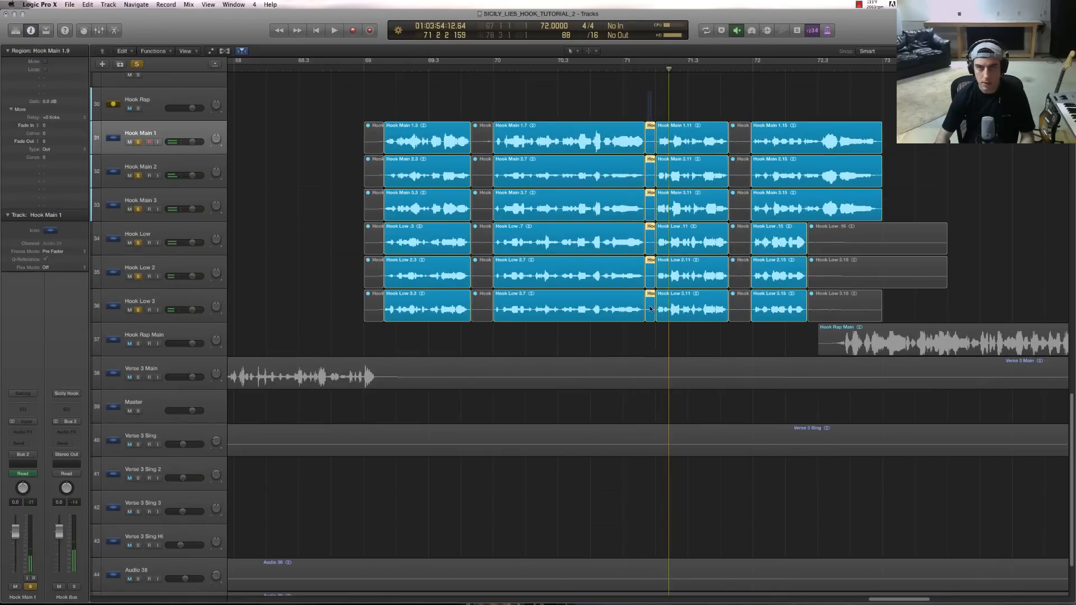
key("ctrl+m")
left_click(634, 90)
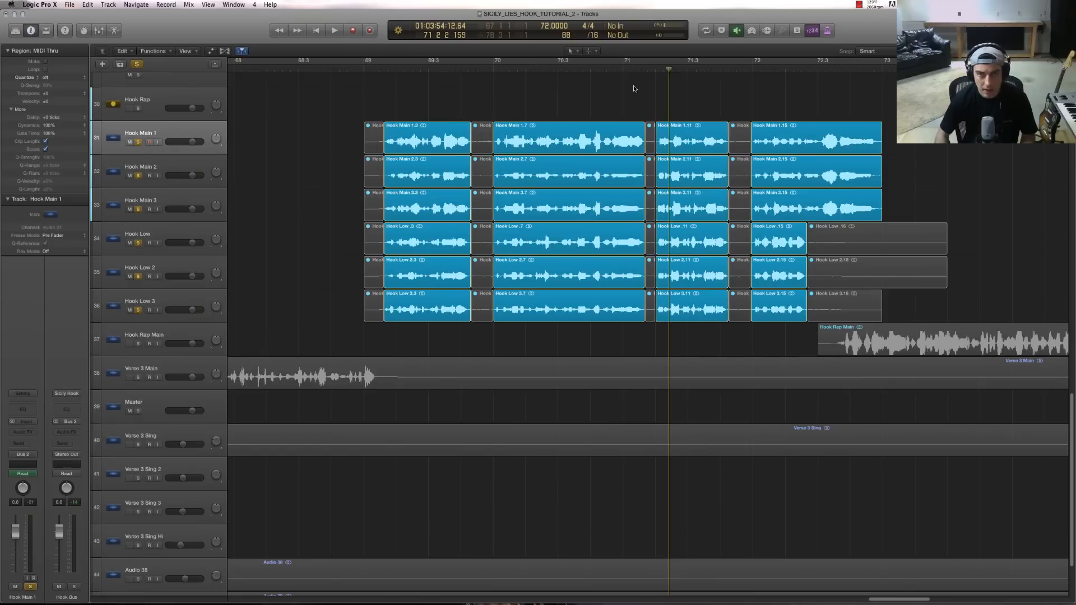
- Turn off solo on the three Hook Main and three Hook Low tracks
left_click(137, 143)
left_click(138, 176)
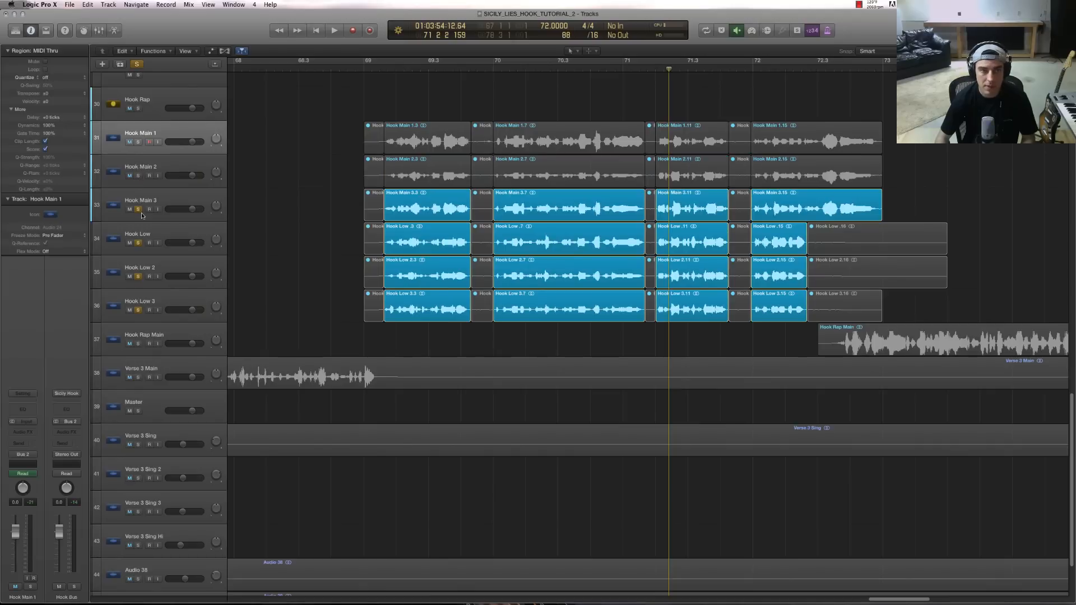
left_click(138, 210)
left_click(138, 243)
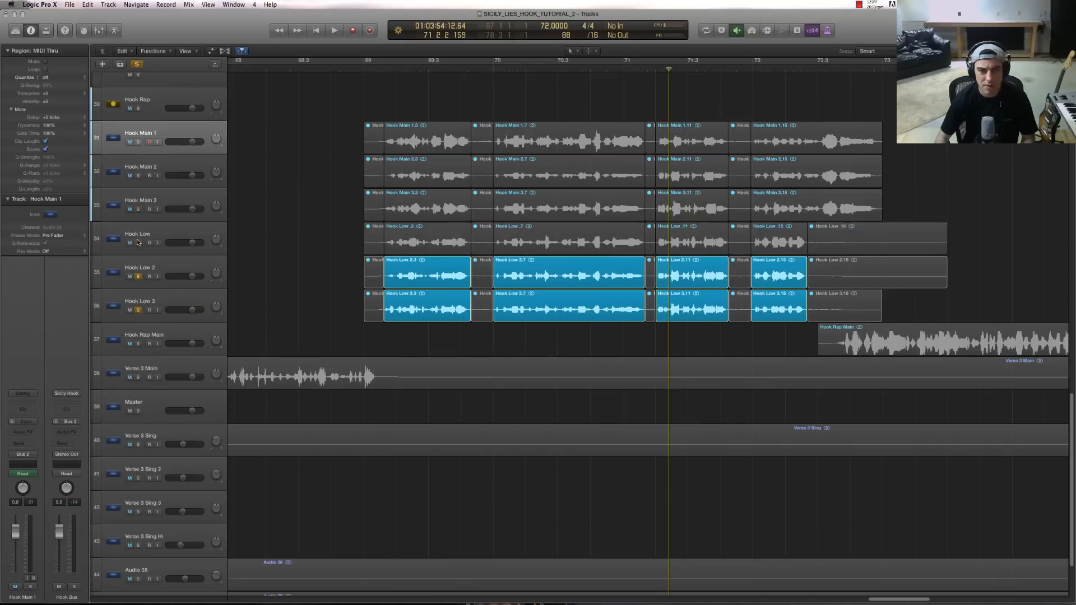
left_click(138, 276)
left_click(138, 310)
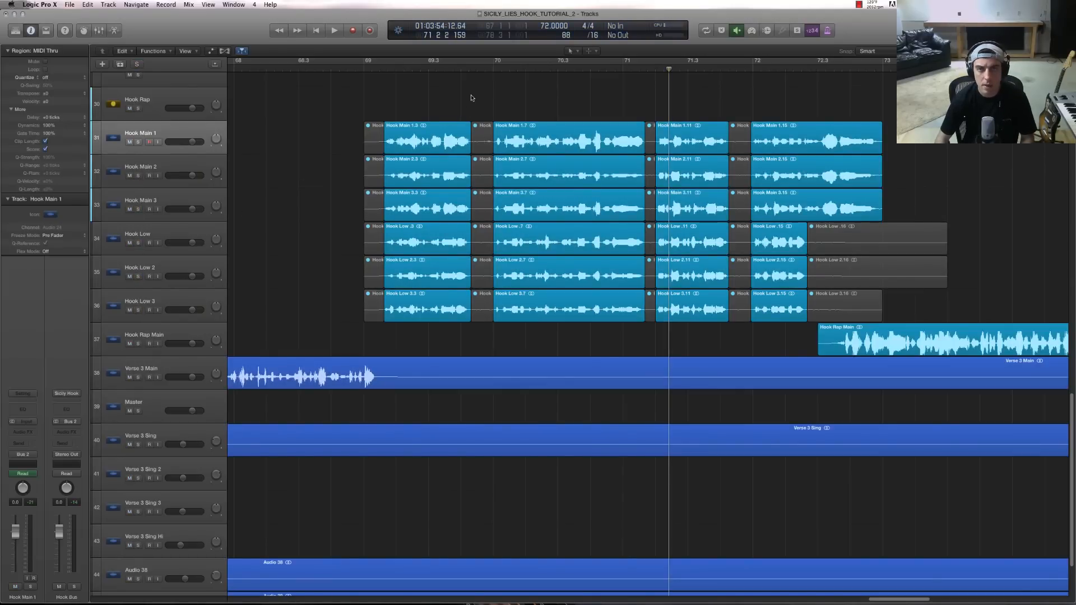
- Move the playhead to 68 4 3, just before the first hook regions at bar 69
left_click(356, 69)
left_click(365, 70)
left_click(412, 70)
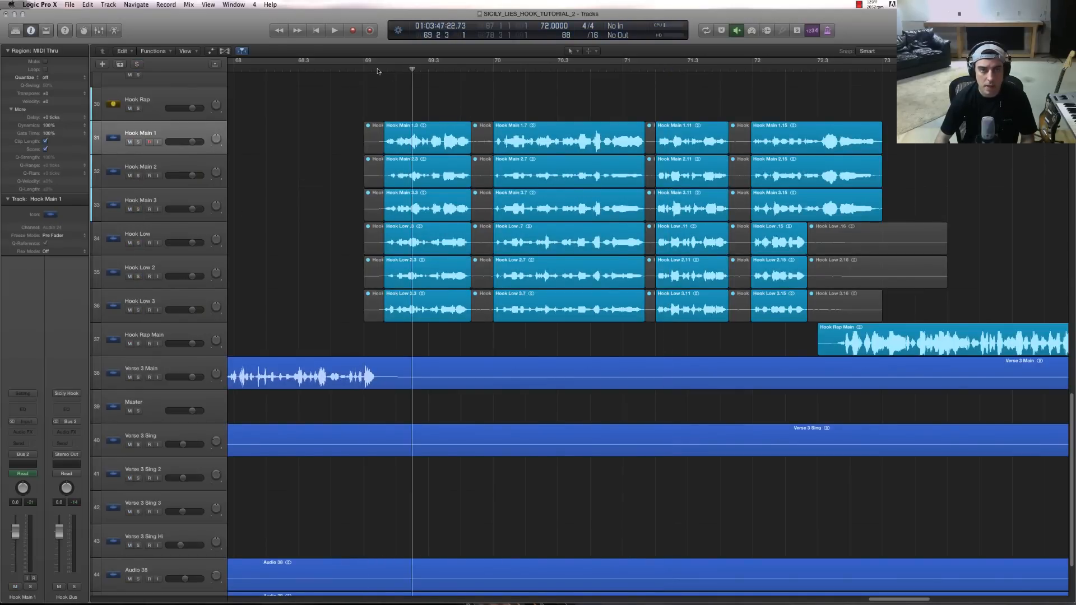
left_click(362, 69)
left_click(380, 70)
left_click(356, 70)
left_click(372, 69)
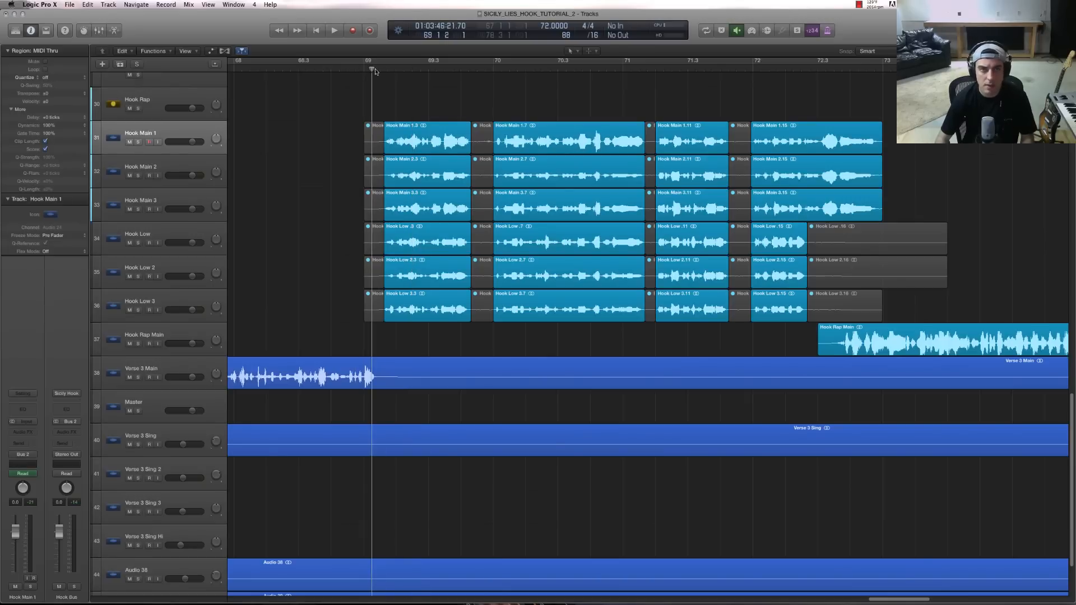
left_click(365, 70)
left_click(469, 69)
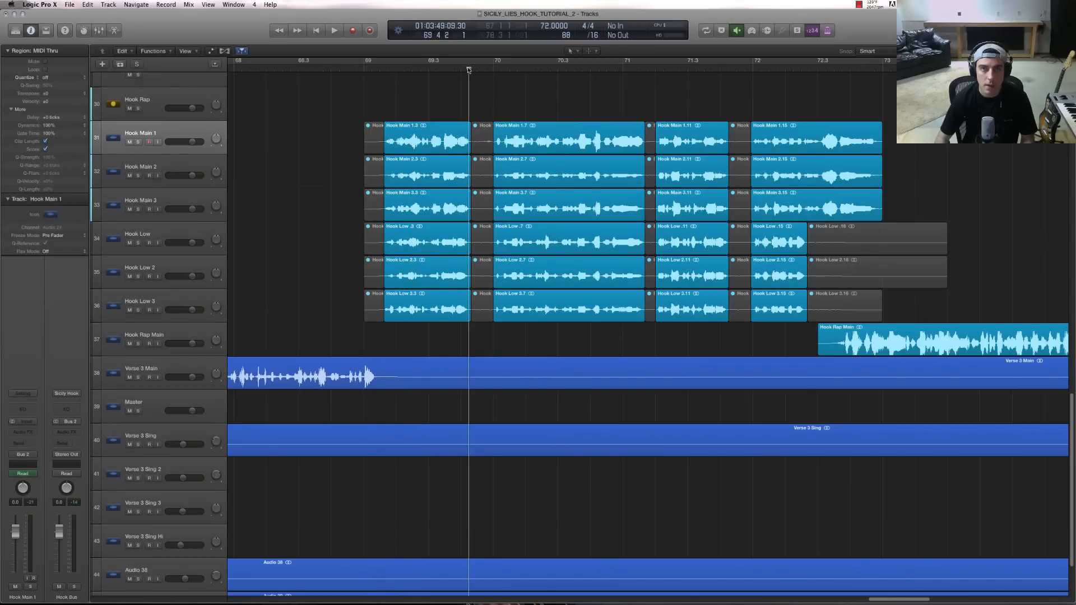
left_click(349, 69)
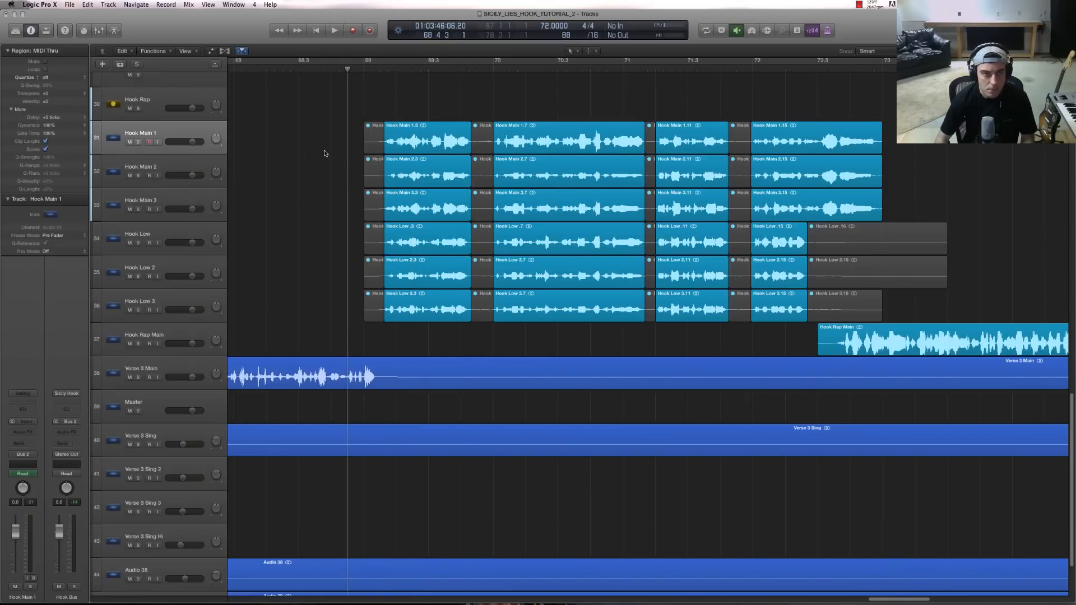
- Show the mixer and select the channel strips from Hook Main 1 through the last hook channel after Hook Low 3
key("x")
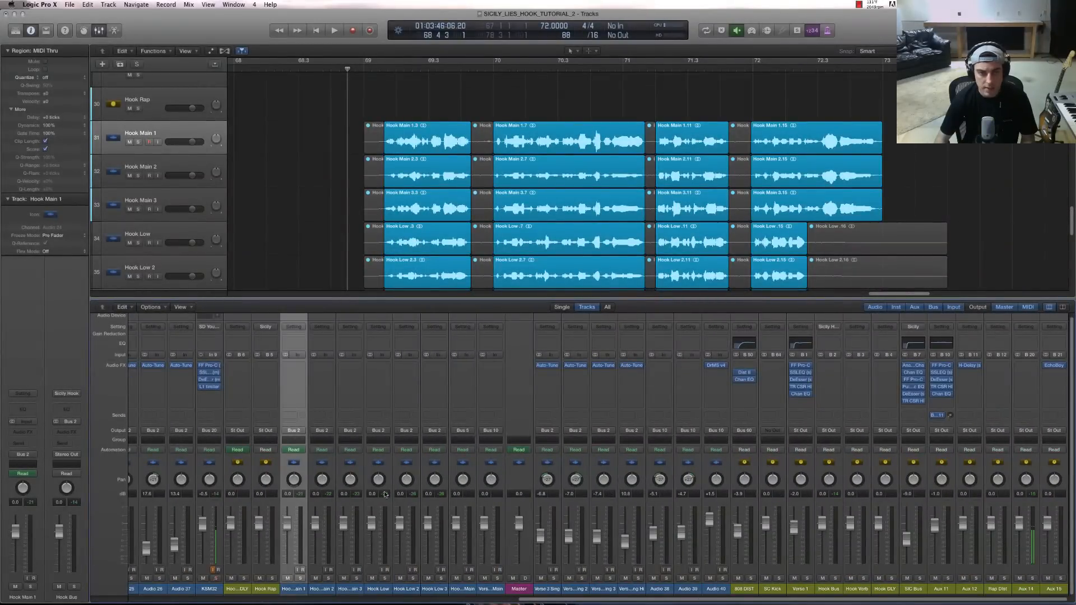
left_click_drag(760, 601, 709, 602)
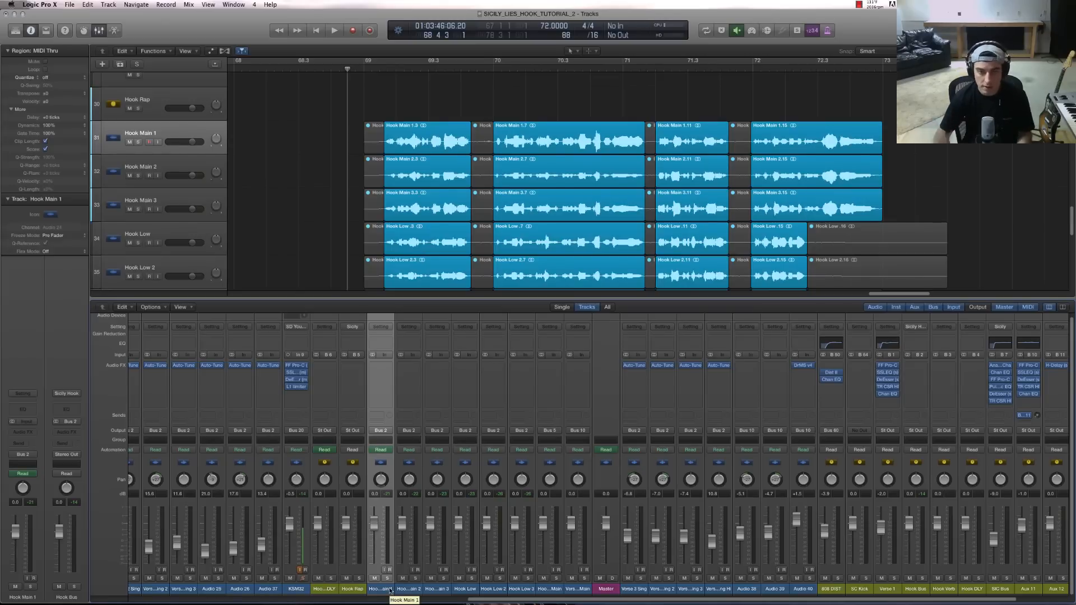
left_click_drag(396, 591, 542, 602)
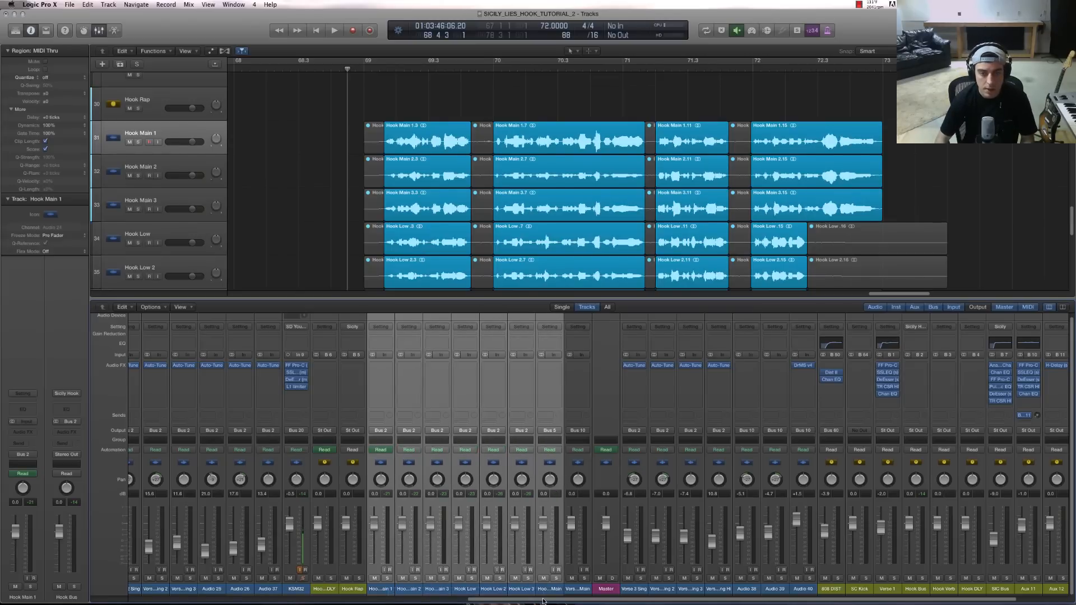
scroll(338, 133, "down", 2)
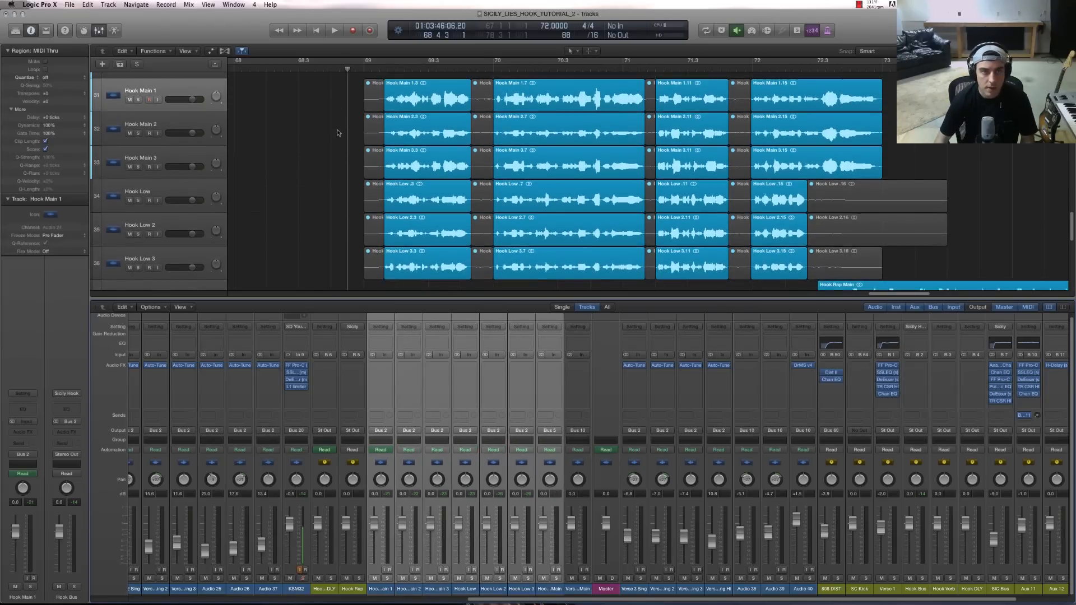
scroll(337, 131, "up", 1)
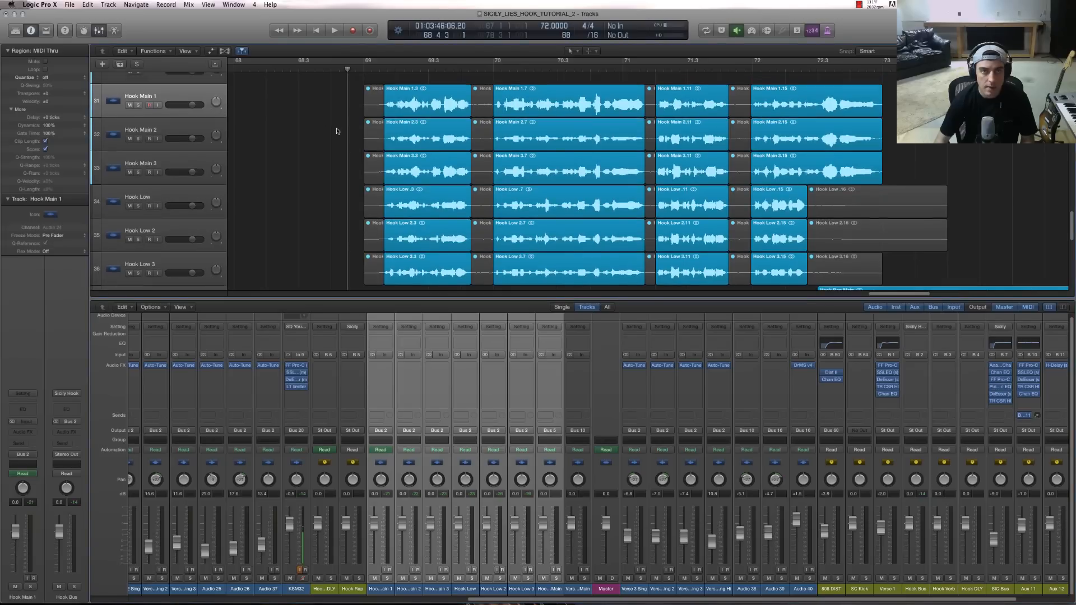
- Solo Hook Main 1, play it from bar 69 to the end of the hook, and turn its solo off
left_click(140, 106)
left_click(364, 69)
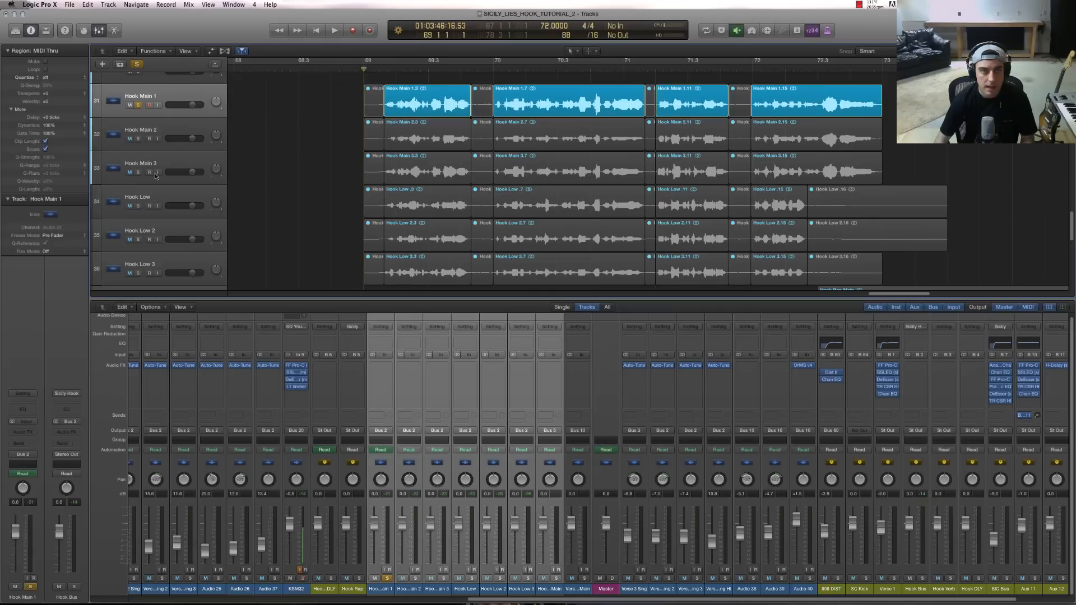
key("space")
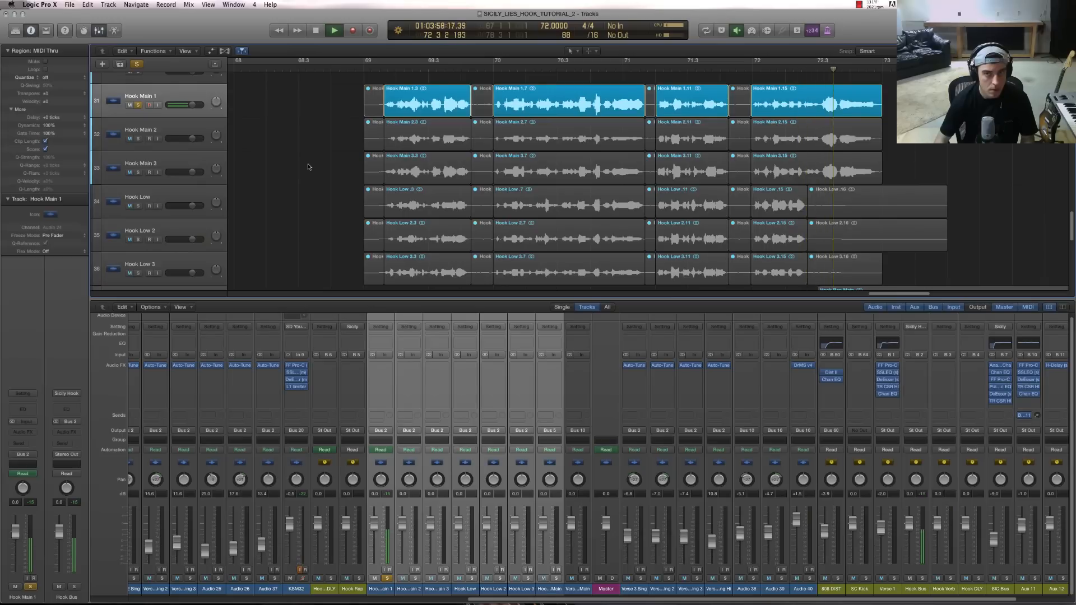
key("space")
left_click(138, 105)
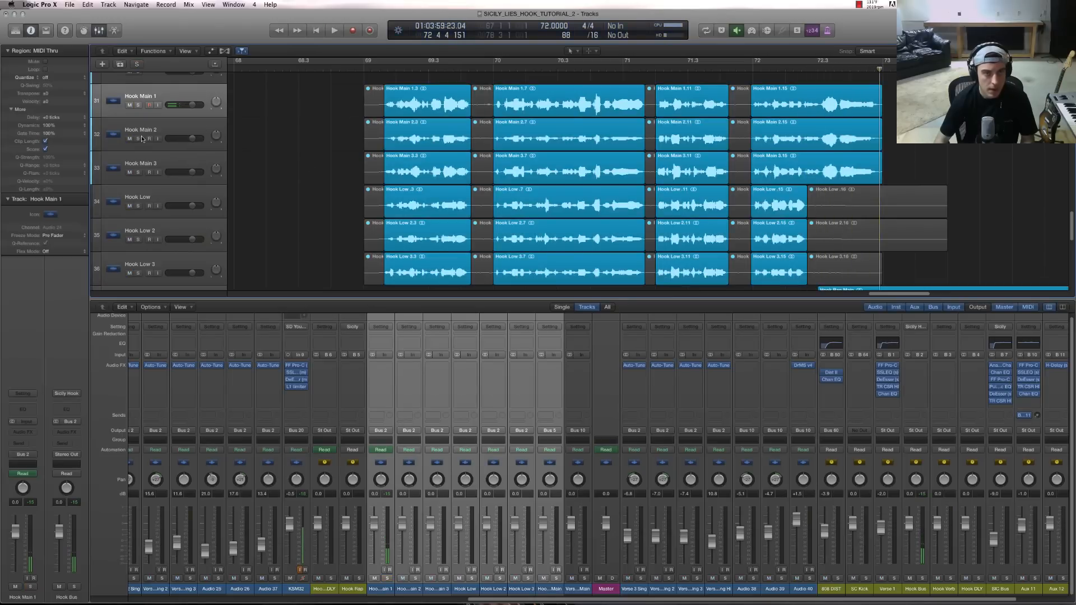
- Solo Hook Main 2, play it from bar 69 into bar 70, and turn its solo off
left_click(139, 138)
left_click(368, 71)
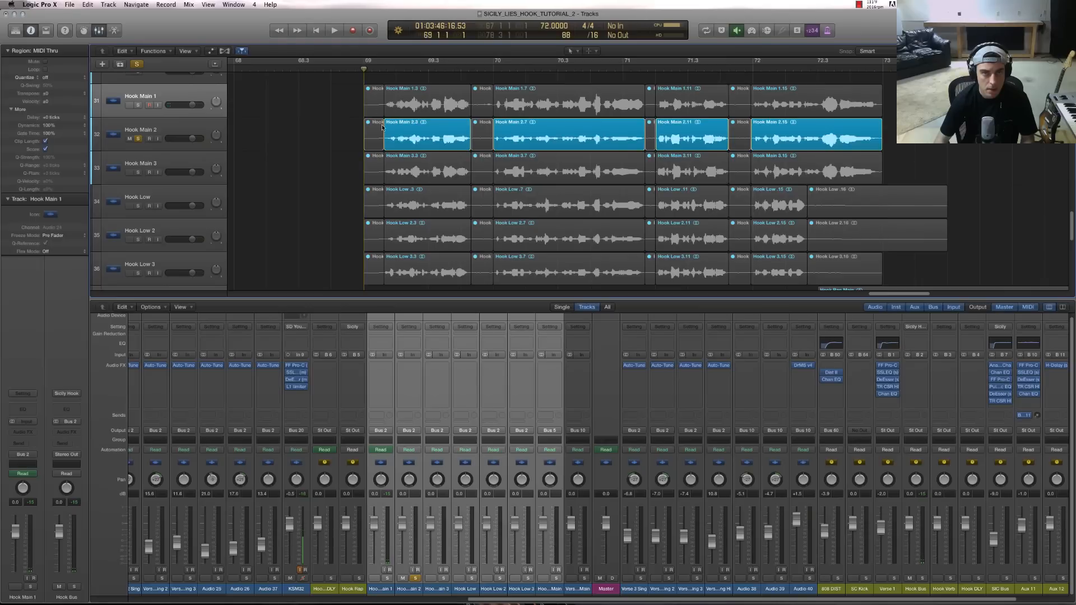
key("space")
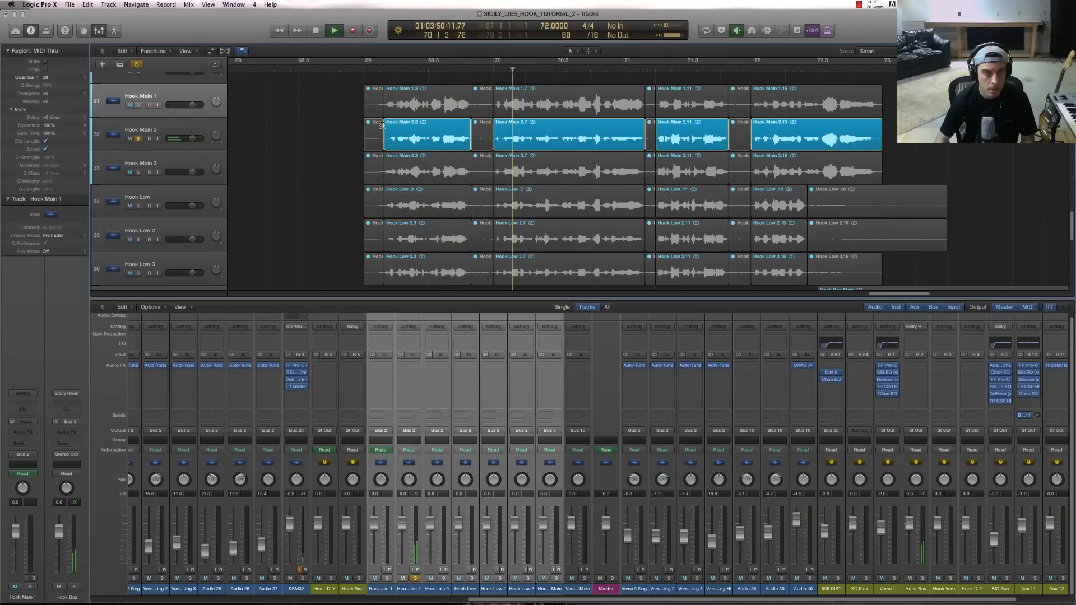
key("space")
left_click(138, 139)
- Solo Hook Main 3, play its first phrase from bar 69, and turn its solo off
left_click(137, 172)
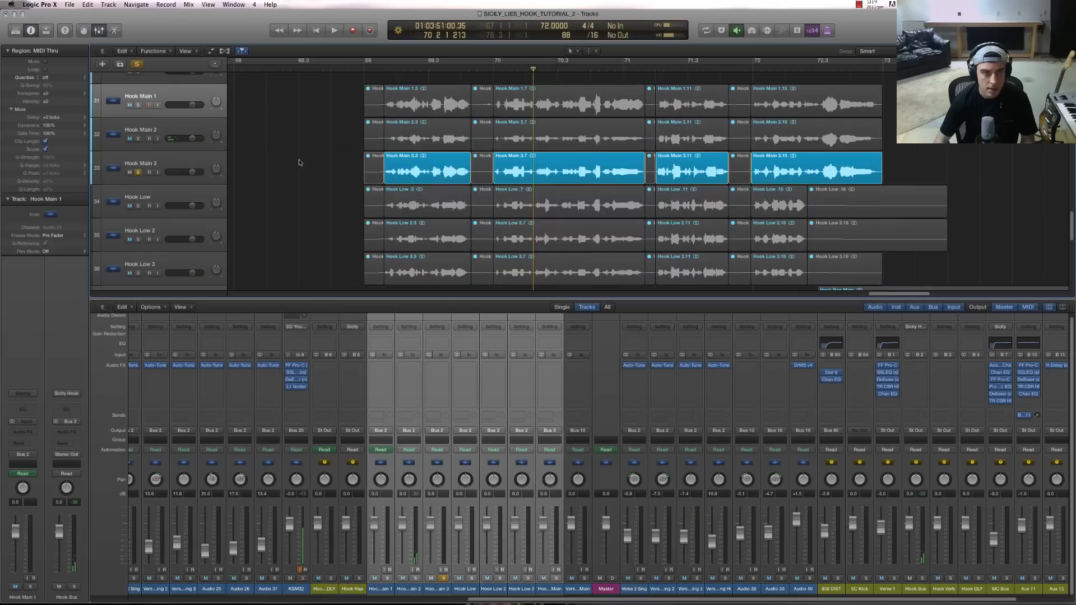
key("space")
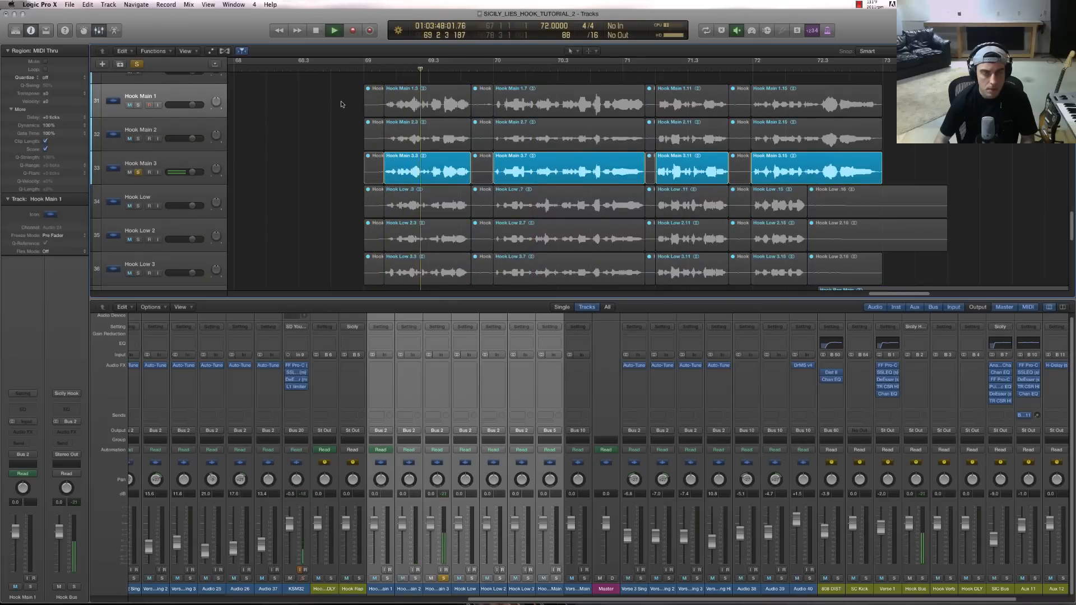
key("space")
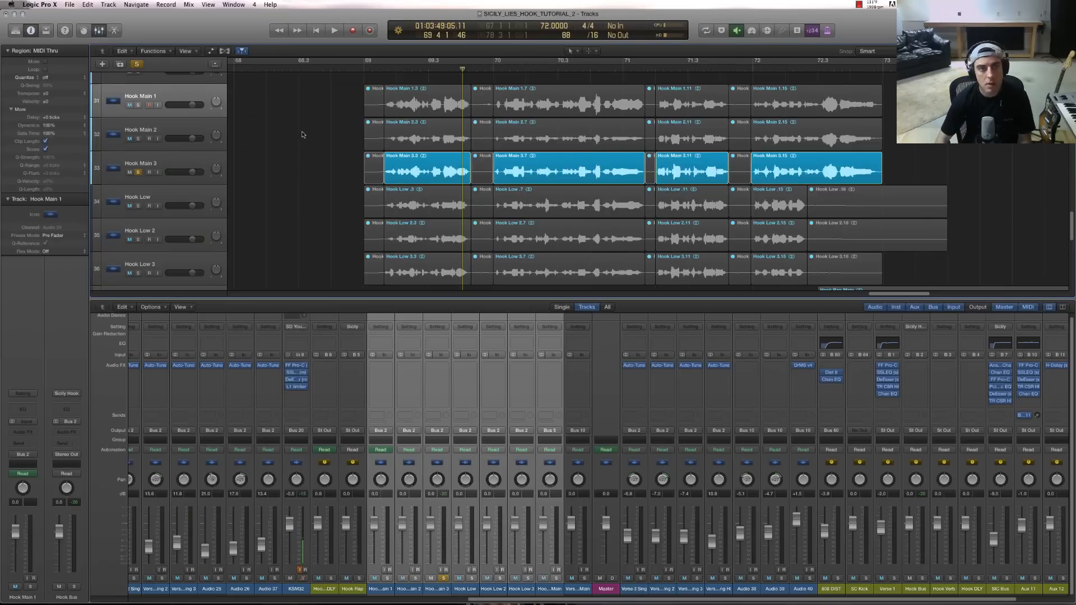
left_click(137, 173)
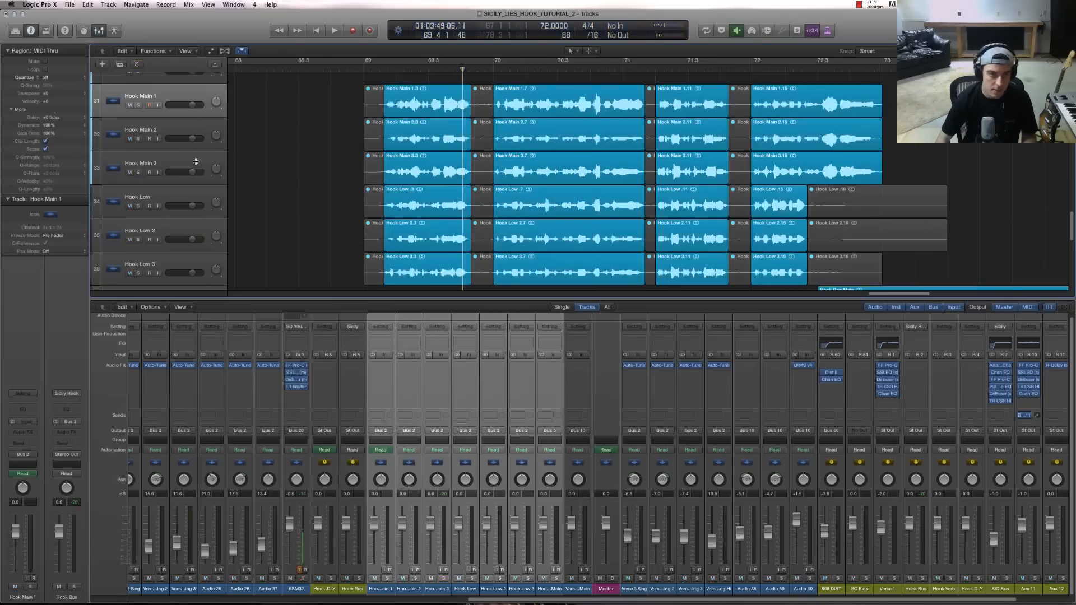
- Select the Hook Main 1, 2 and 3 tracks together, then deselect their regions
left_click(179, 126, "shift")
left_click(169, 163, "shift")
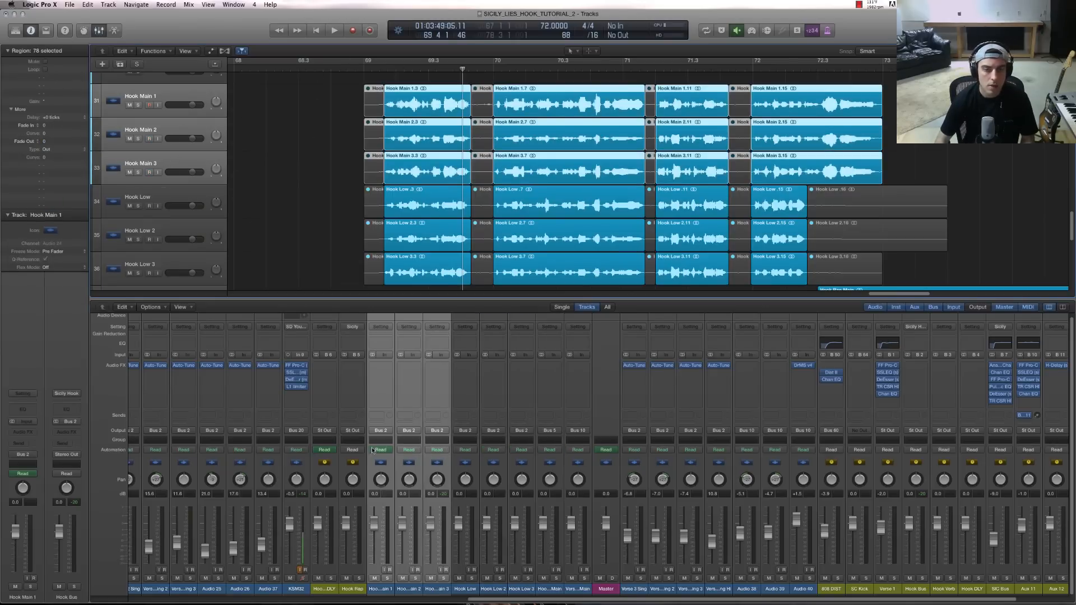
scroll(330, 163, "down", 1)
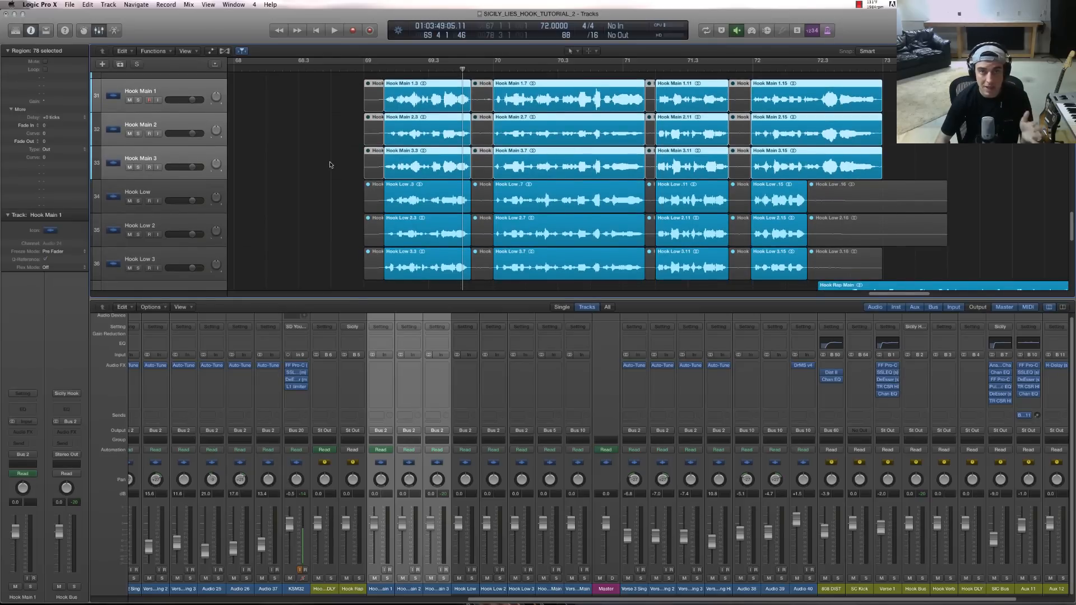
left_click(322, 188)
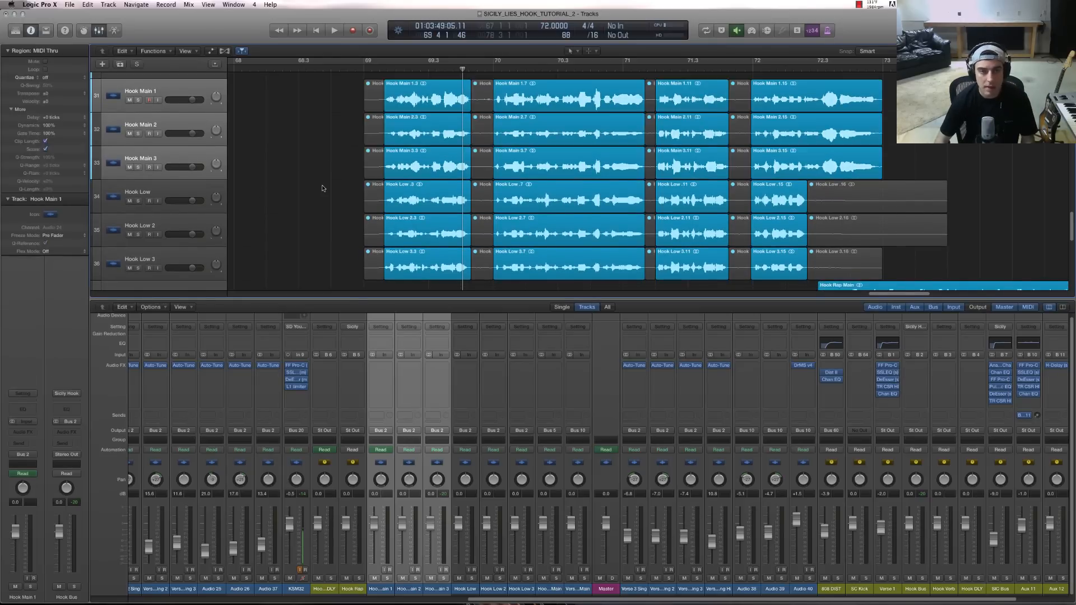
scroll(322, 189, "down", 2)
scroll(323, 164, "up", 4)
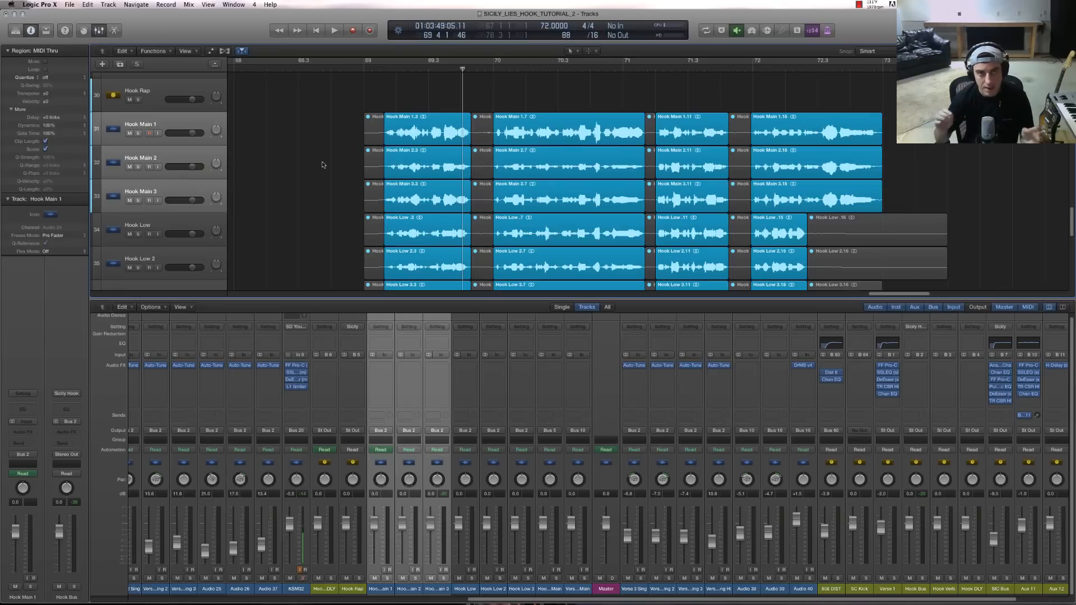
scroll(323, 164, "down", 1)
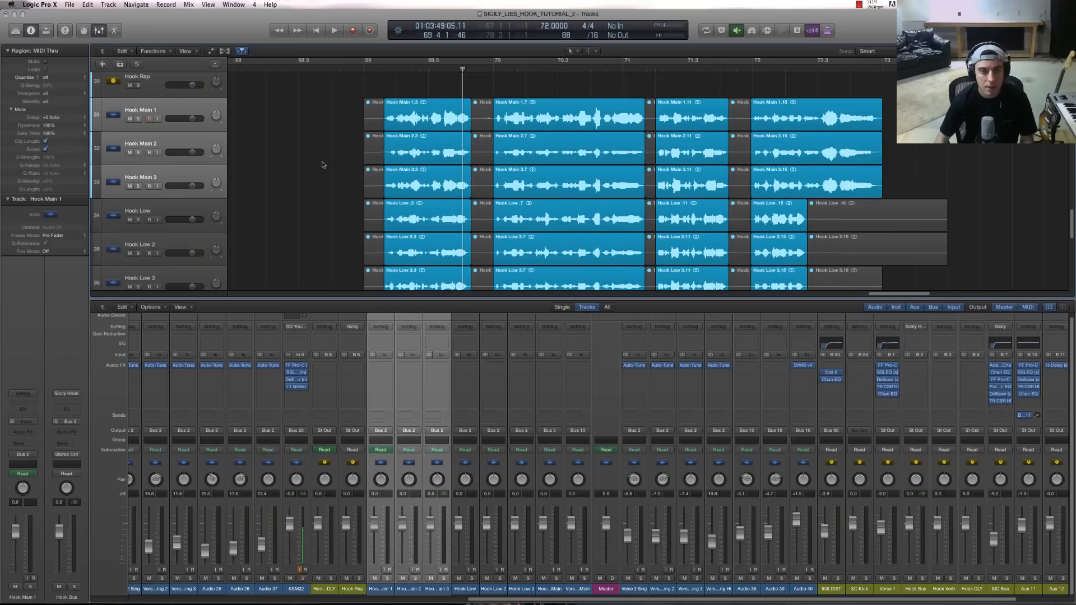
scroll(324, 164, "down", 1)
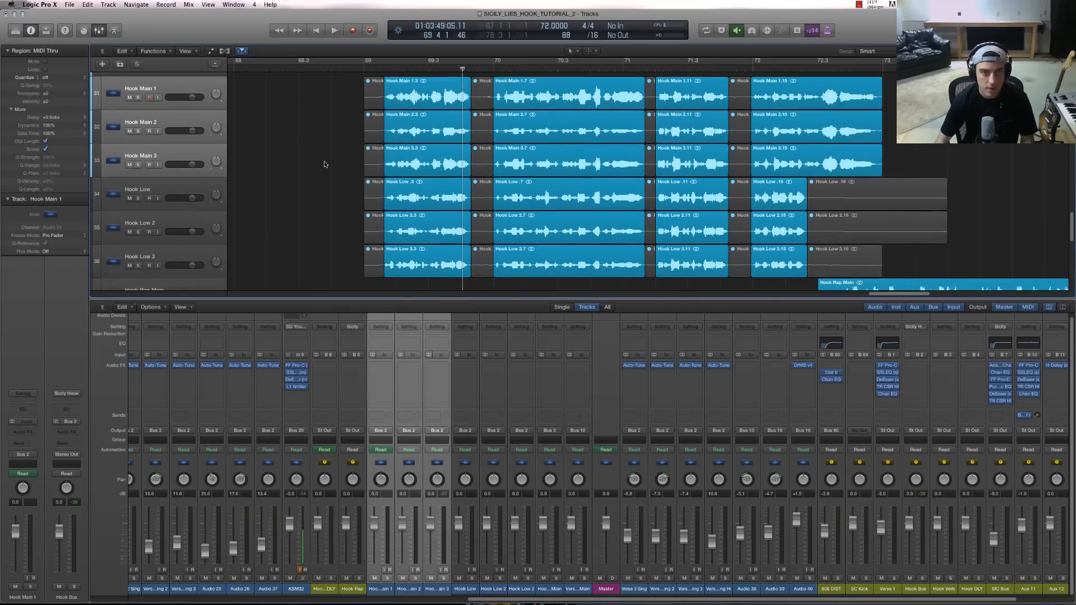
- Move the playhead to bar 69 with cycle mode off and select the three Hook Low tracks together
key("c")
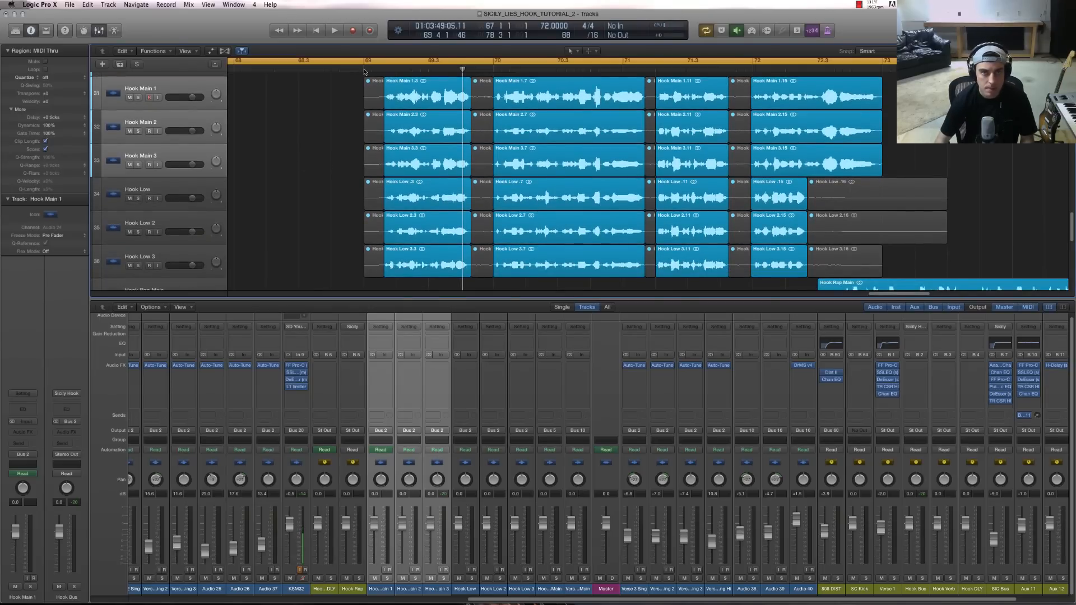
left_click(363, 66)
key("c")
left_click(162, 189)
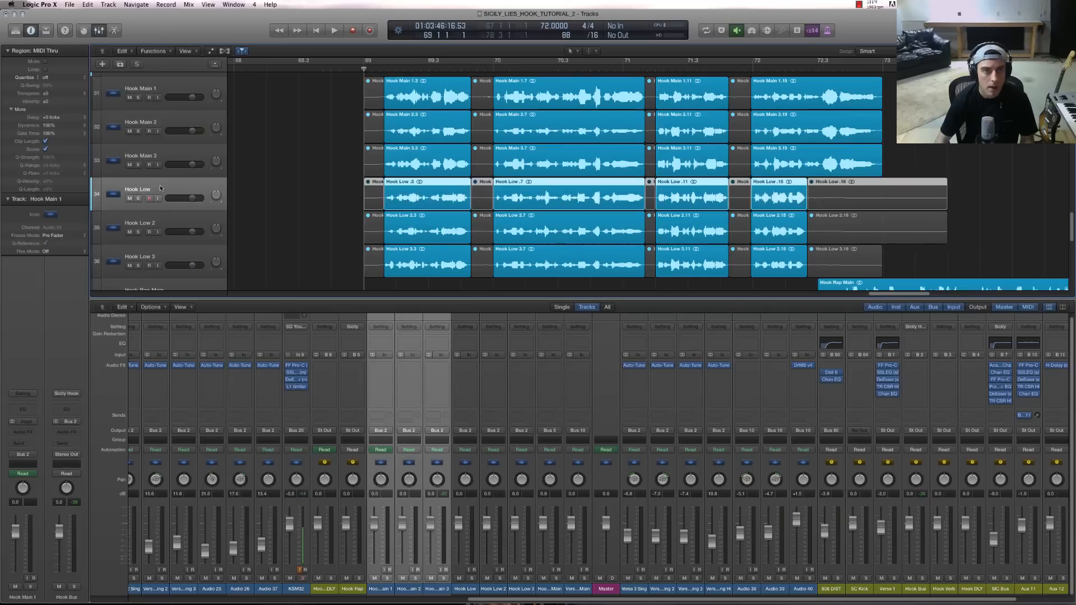
left_click(162, 224, "shift")
left_click(163, 255, "shift")
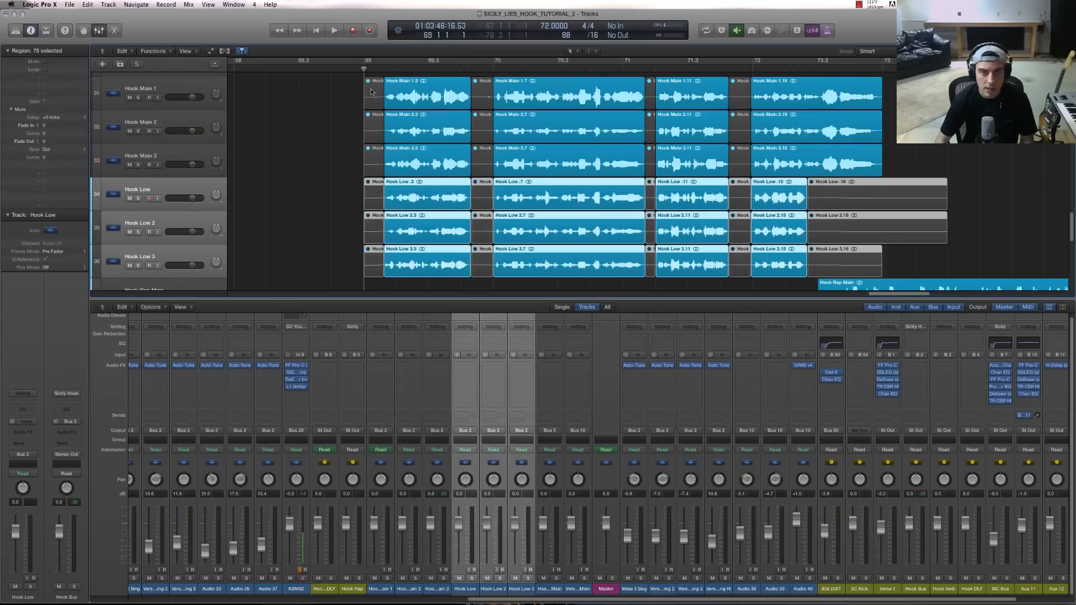
- Select and solo only the first Hook Low track, play it from bar 69 to about bar 71, and turn its solo off
left_click(164, 155)
left_click(159, 190)
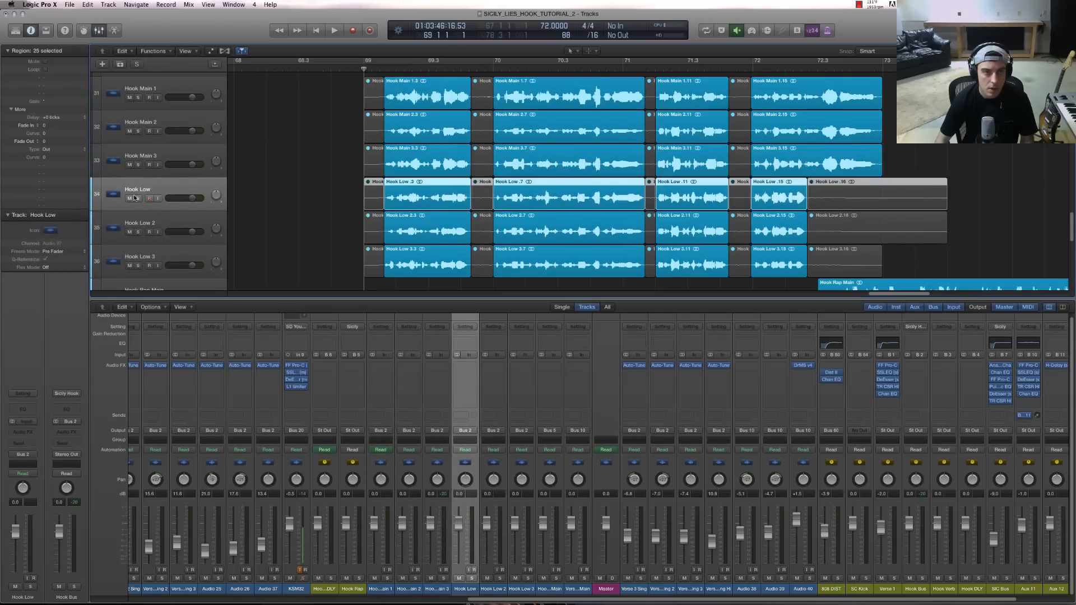
left_click(138, 198)
key("space")
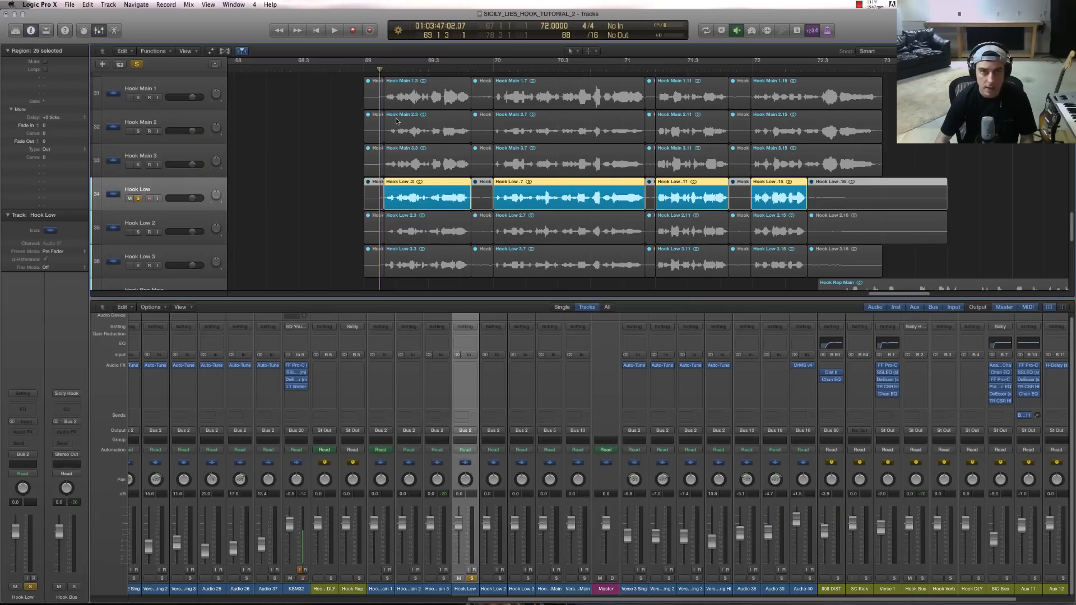
key("space")
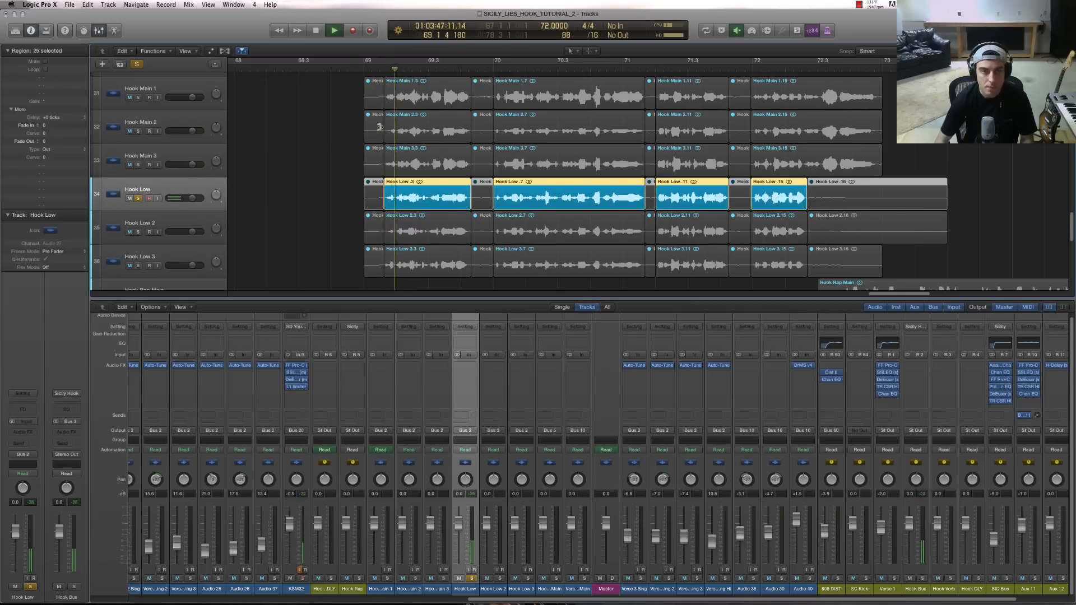
key("space")
left_click(139, 199)
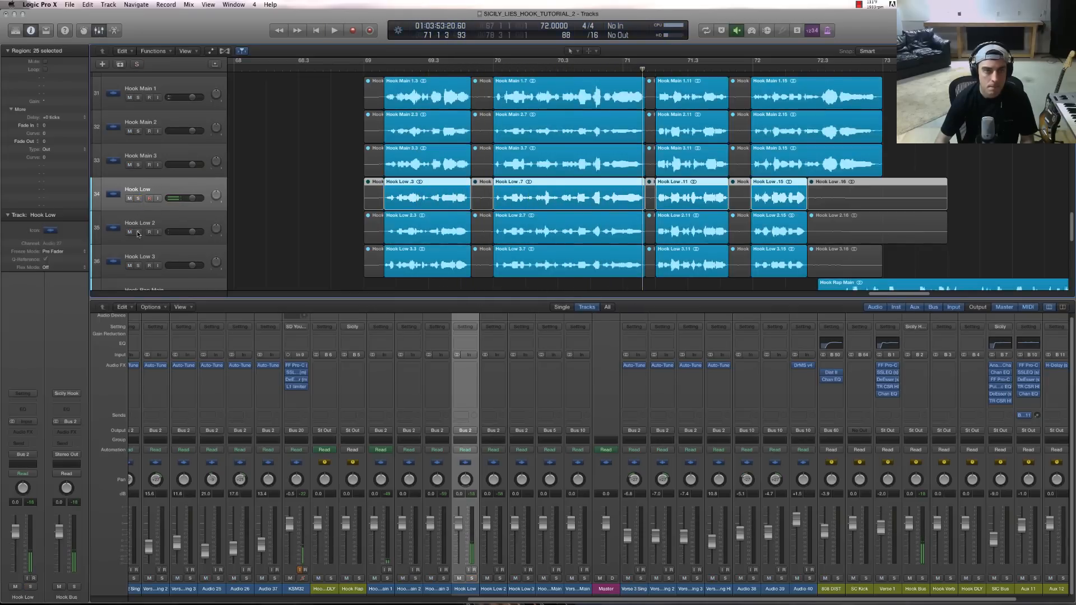
- Solo Hook Low 2, play the start of its first phrase from bar 69, and turn its solo off
left_click(138, 232)
key("space")
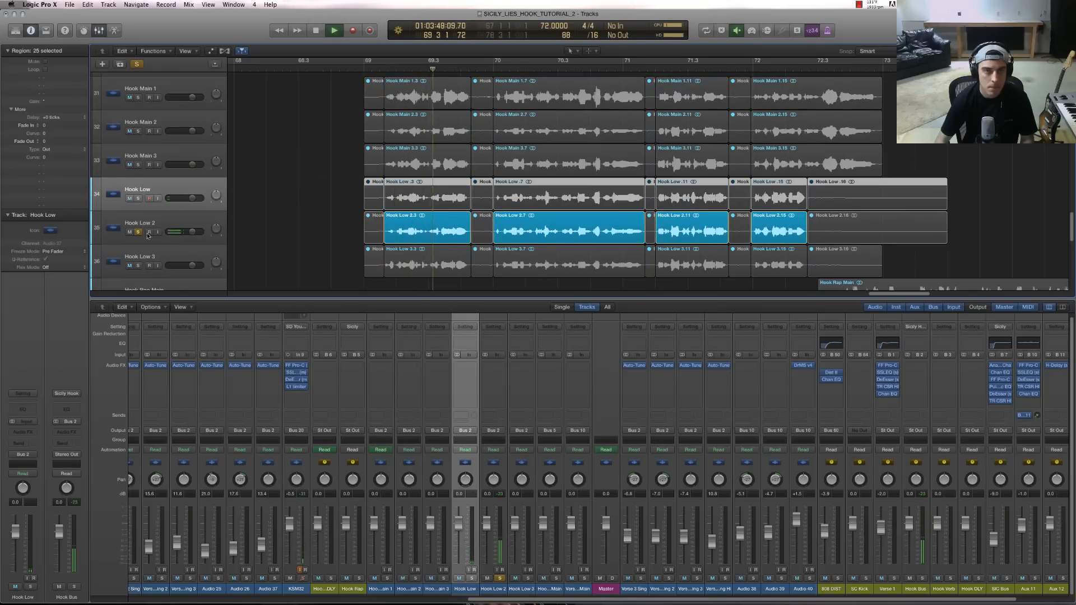
key("space")
left_click(139, 232)
- Solo Hook Low 3, play the start of its first phrase from bar 69, and turn its solo off
left_click(138, 265)
key("space")
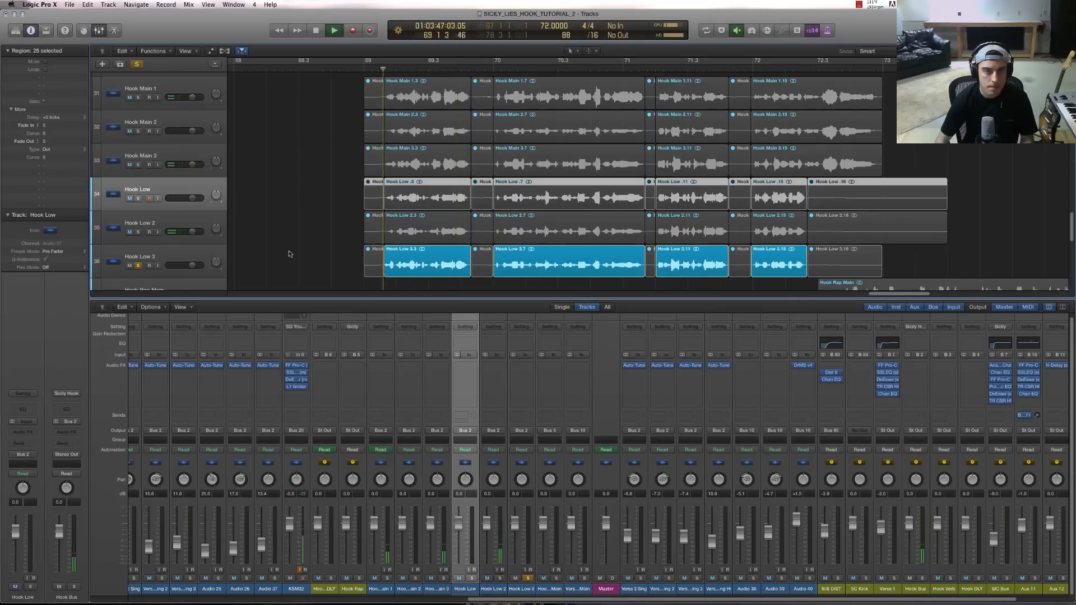
key("space")
left_click(139, 266)
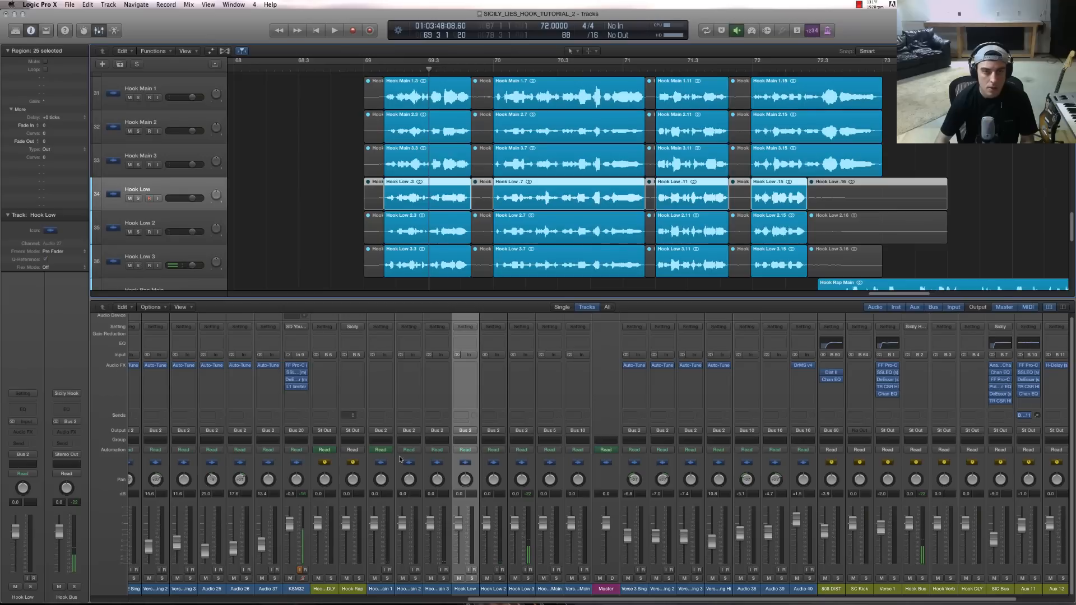
- Pull the volume faders of Hook Low, Hook Low 2 and Hook Low 3 all the way down
left_click_drag(458, 527, 455, 602)
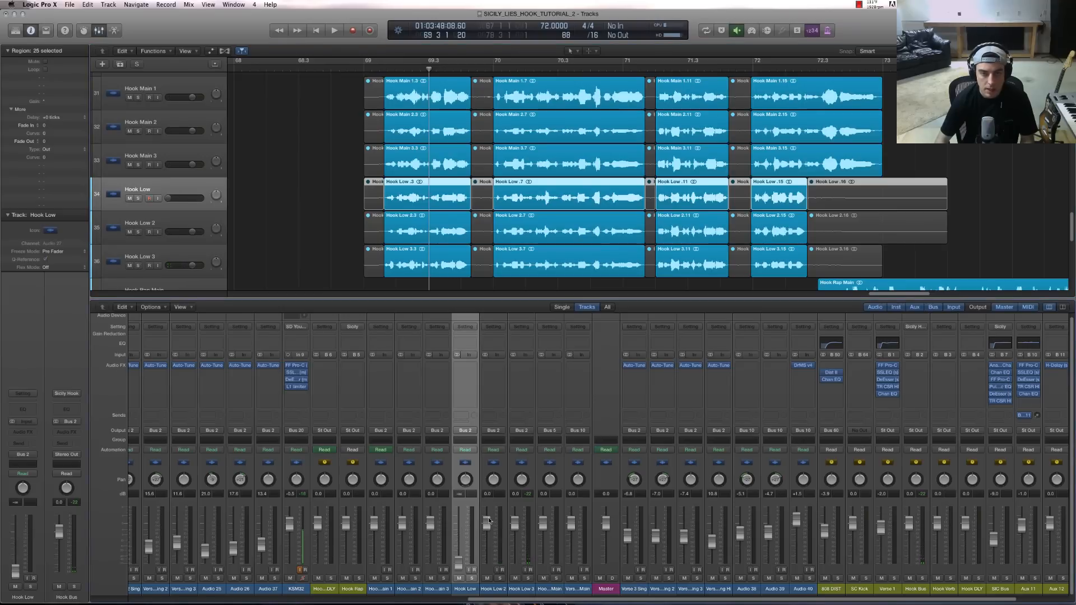
left_click_drag(487, 522, 515, 565)
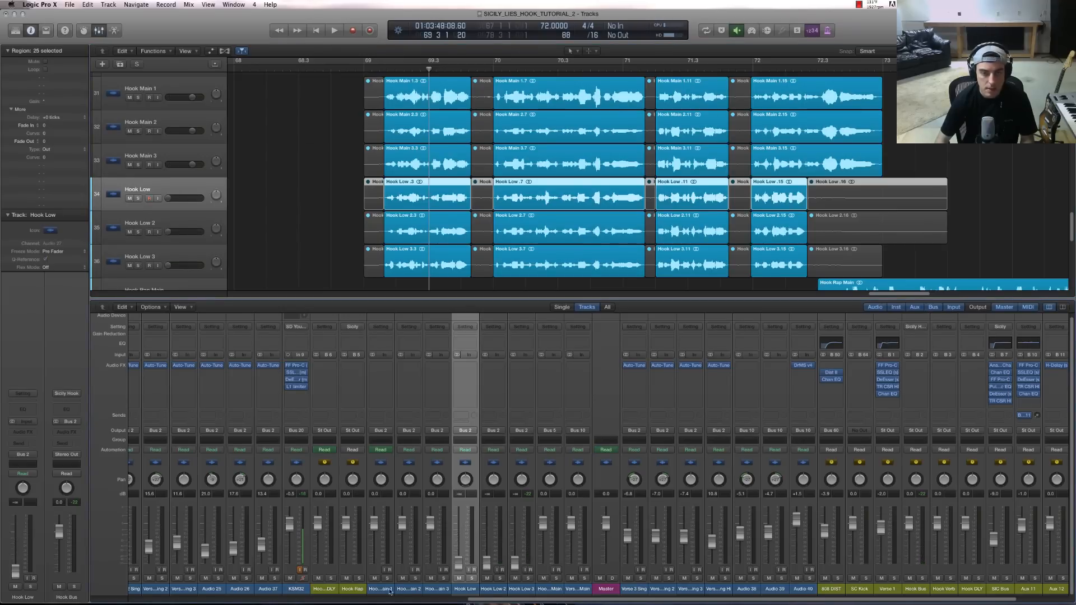
- Select the three Hook Main channel strips, play the hook from bar 69, and deselect the regions
left_click_drag(390, 590, 439, 589)
scroll(330, 218, "up", 3)
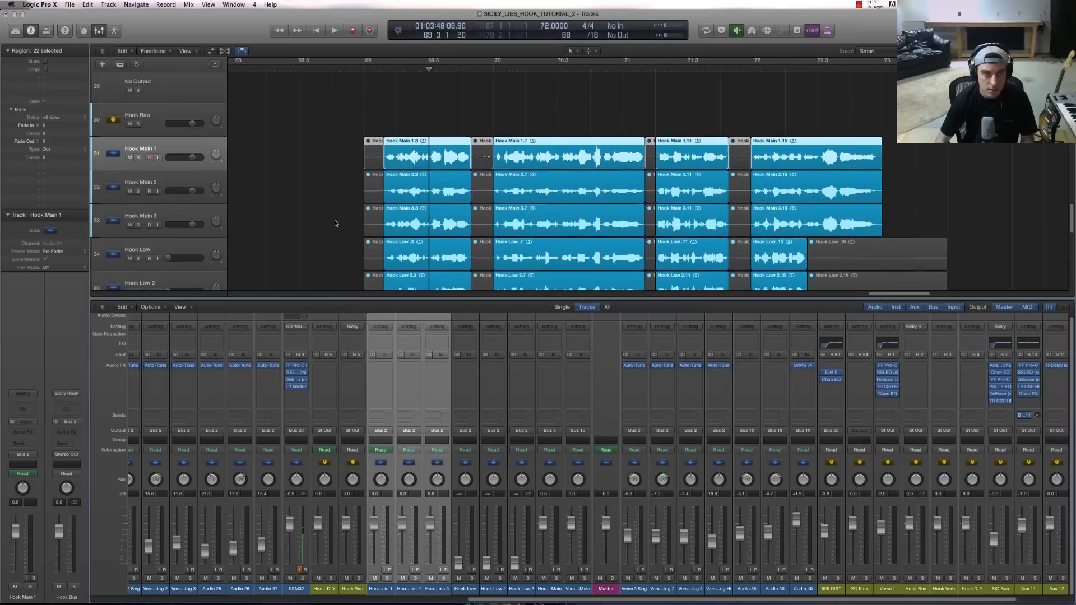
left_click(365, 64)
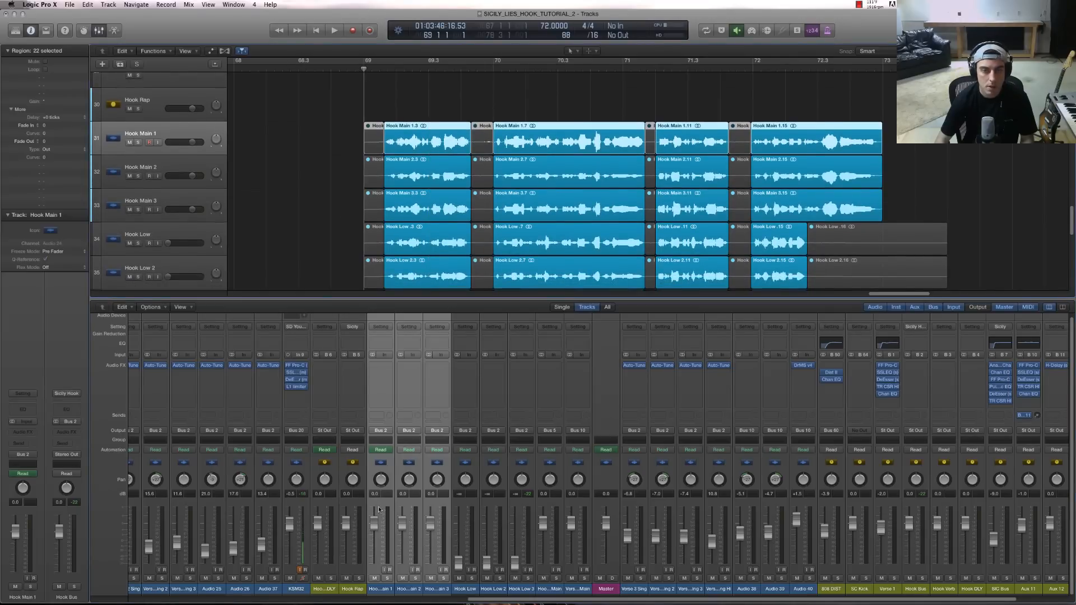
key("space")
left_click(349, 173)
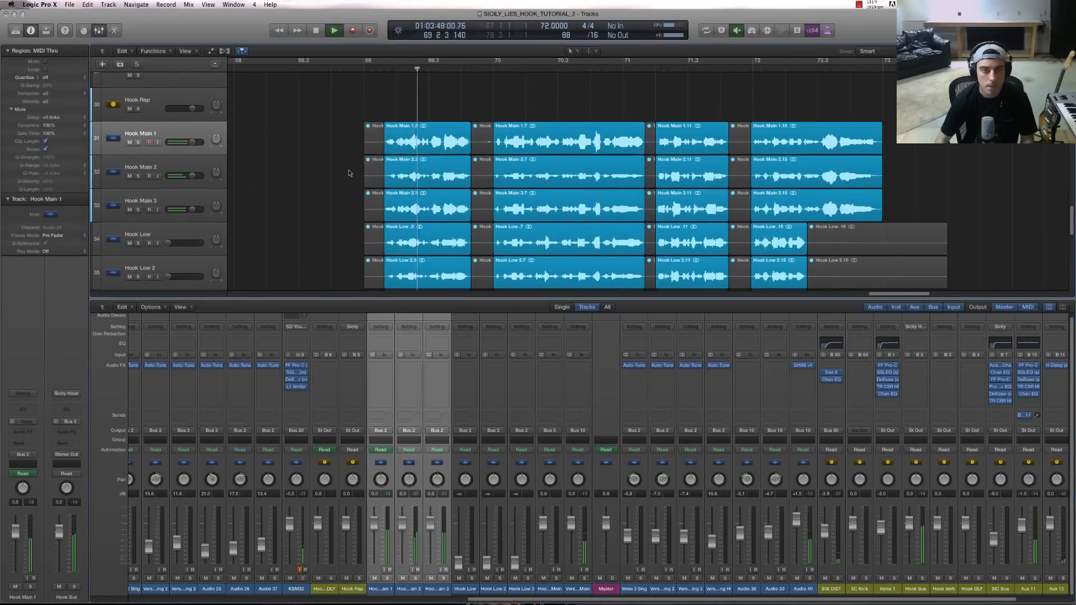
- Turn on cycle mode and shorten the cycle range so it ends just after the hook, around bar 73
scroll(349, 173, "down", 2)
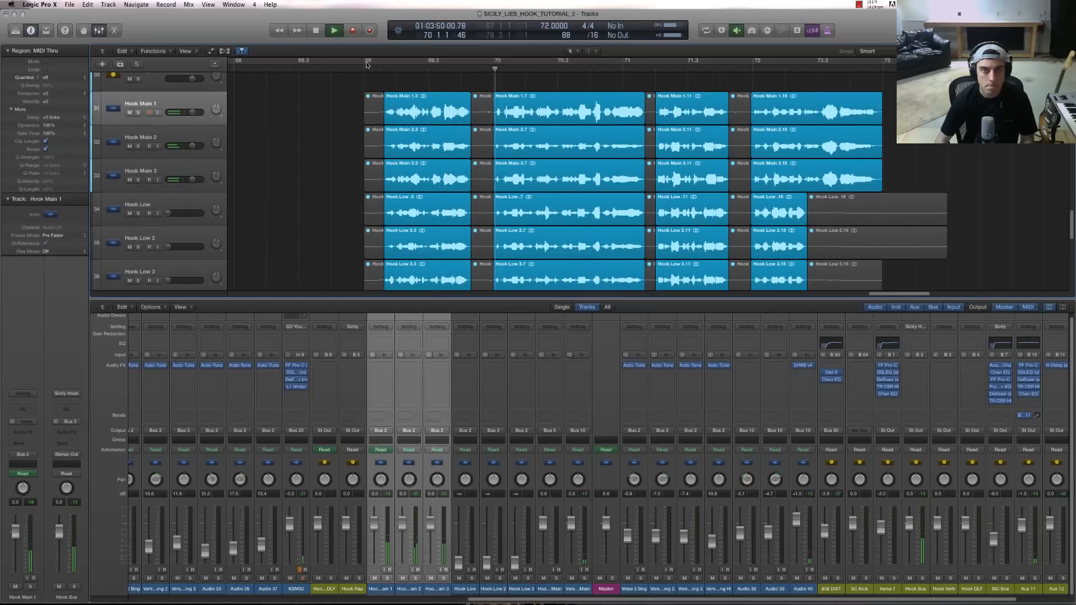
key("c")
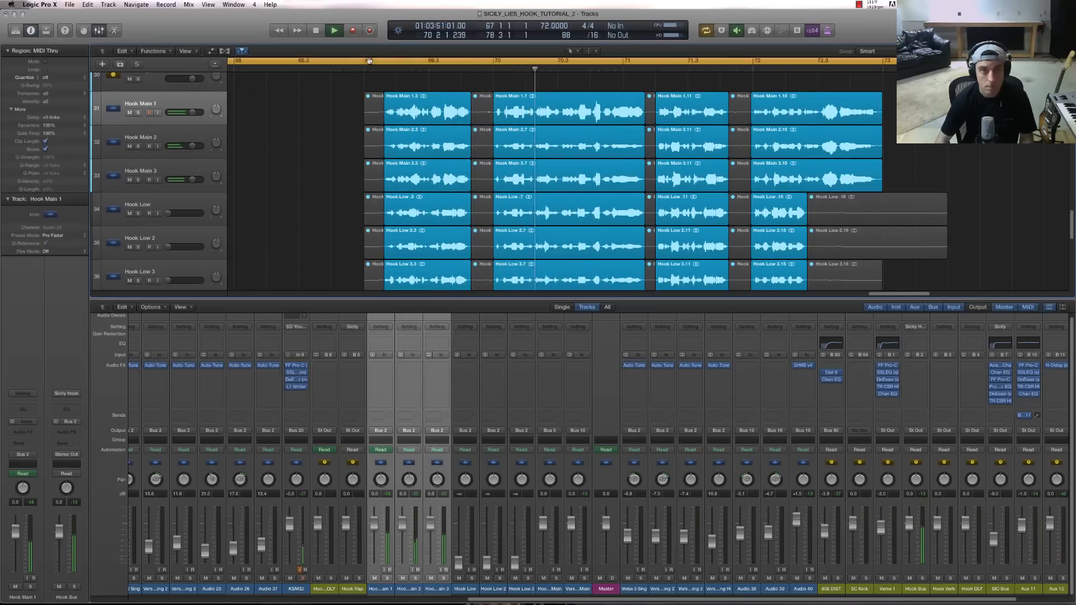
left_click(886, 60, "super")
left_click(883, 62)
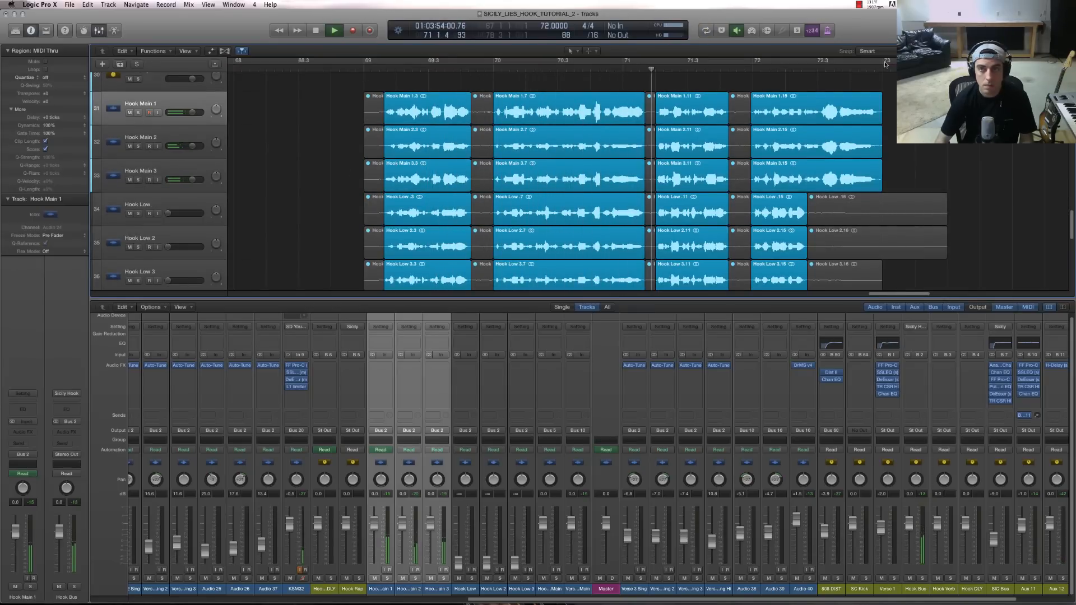
left_click(884, 61)
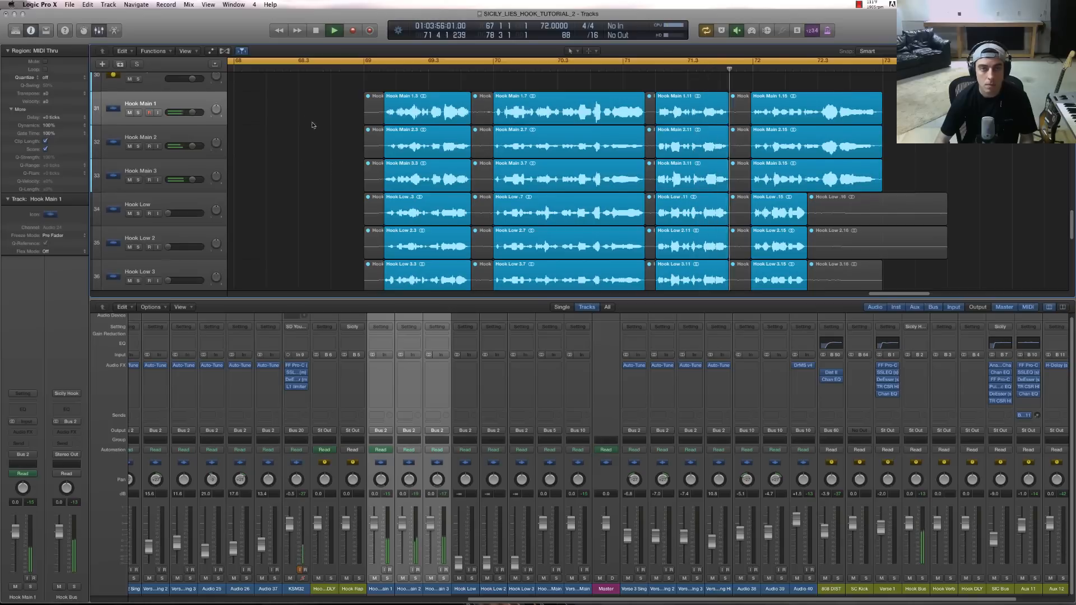
key("super+Left")
key("super+Left")
key("super+Left")
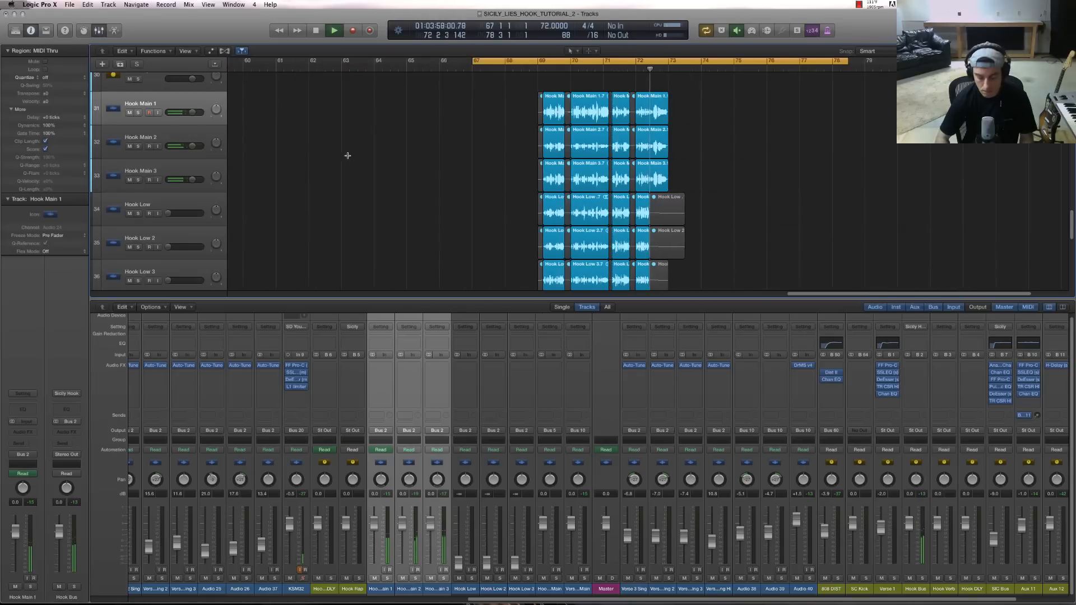
left_click_drag(848, 61, 674, 72)
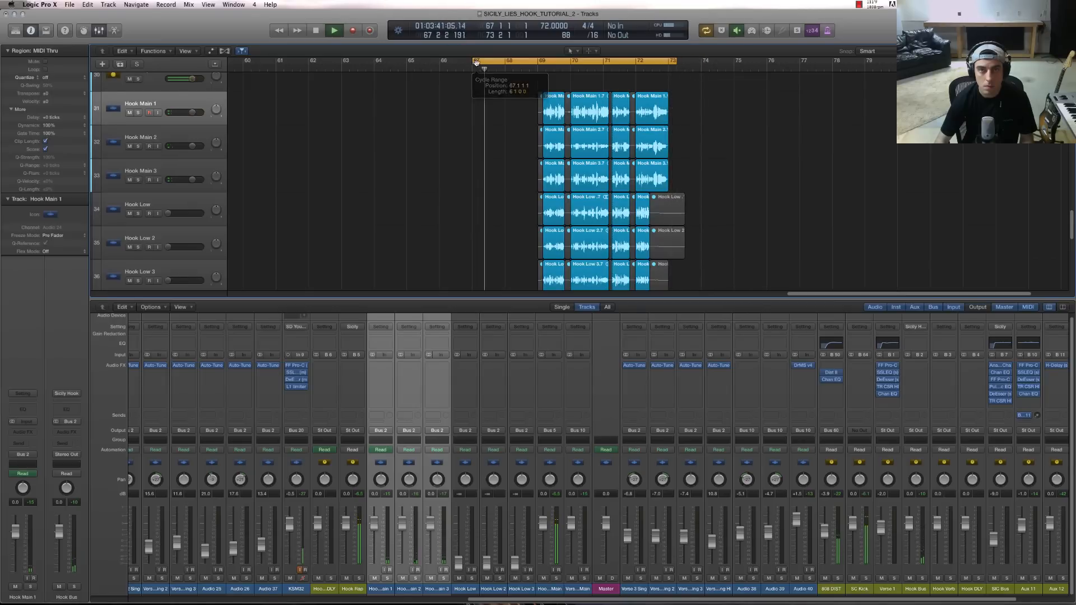
- Move the cycle start to just before bar 69, listen to the start of the hook, and stop playback
left_click_drag(474, 62, 535, 63)
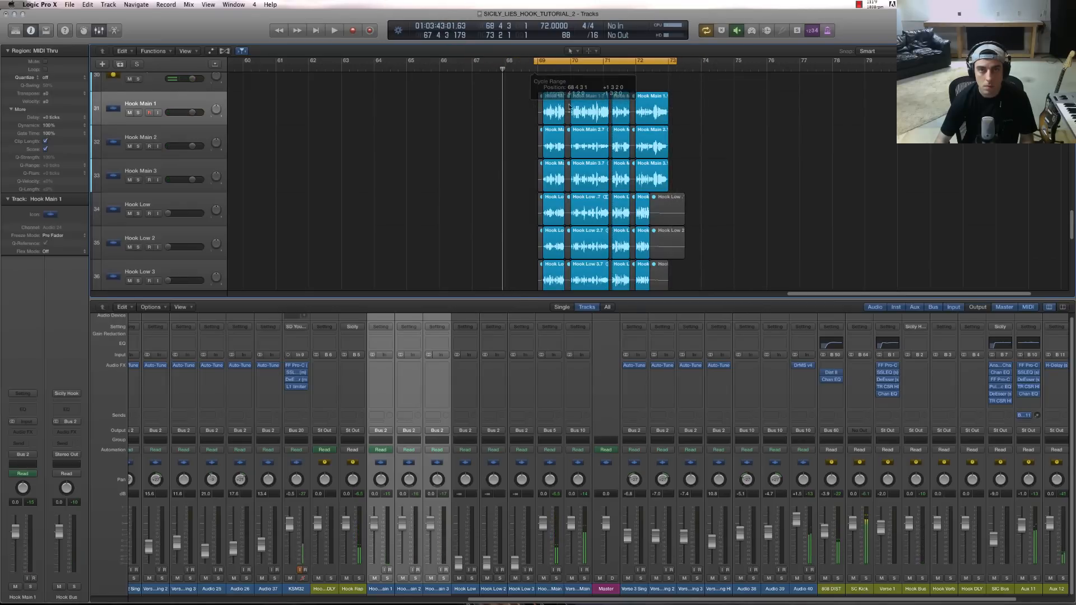
key("super+Right")
key("super+Right")
key("super+Right")
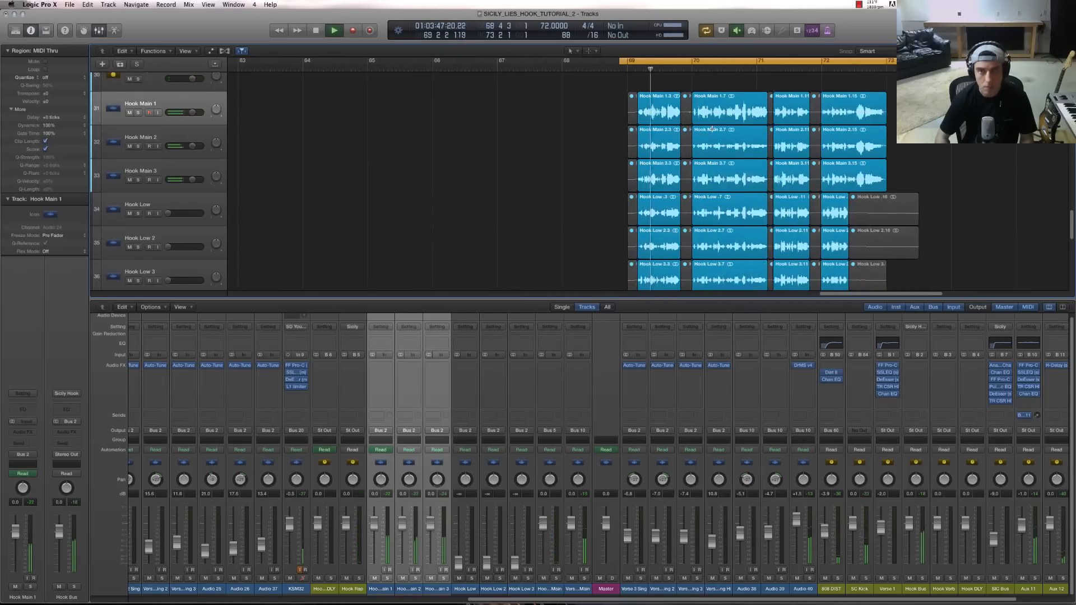
key("space")
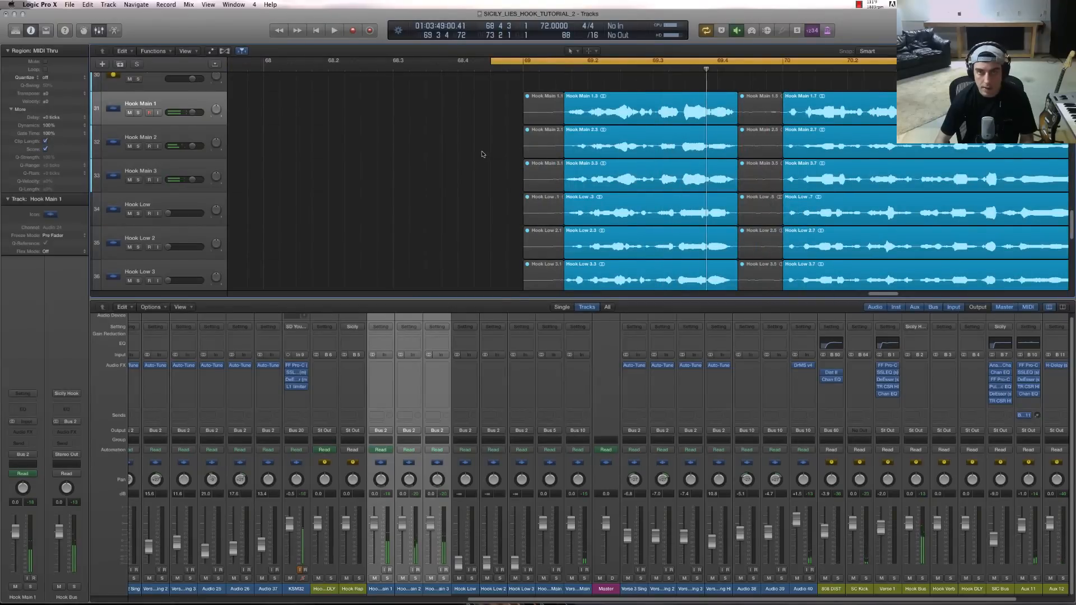
- Select all Hook Main and Hook Low regions of the last hook, set their region gain to 7 dB, and deselect them
key("super+Left")
key("super+Up")
key("super+Up")
key("super+Left")
key("super+Left")
key("super+Left")
key("super+Left")
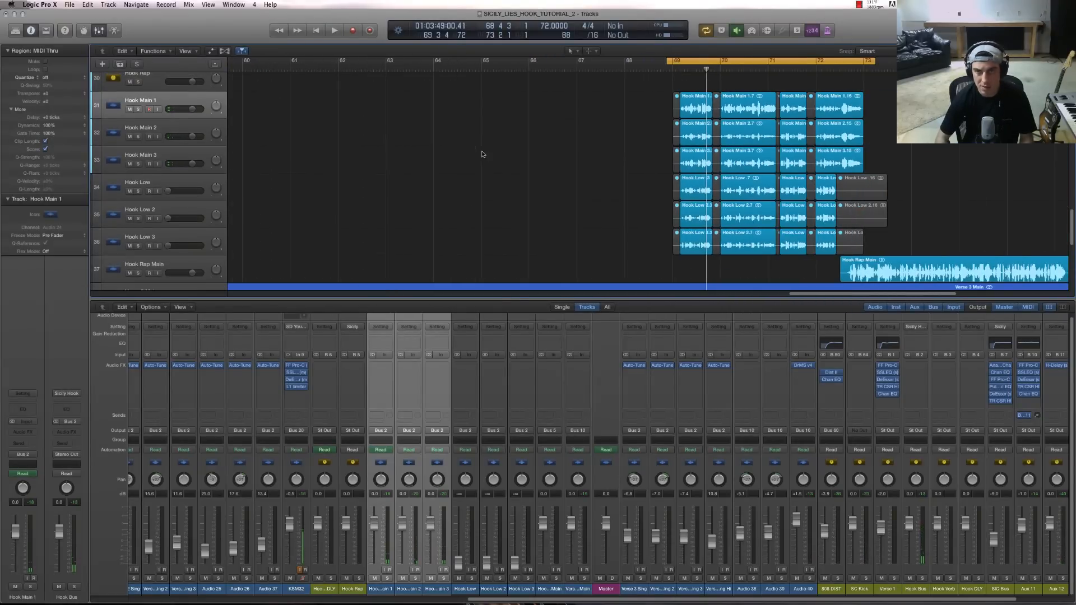
left_click_drag(635, 91, 916, 244)
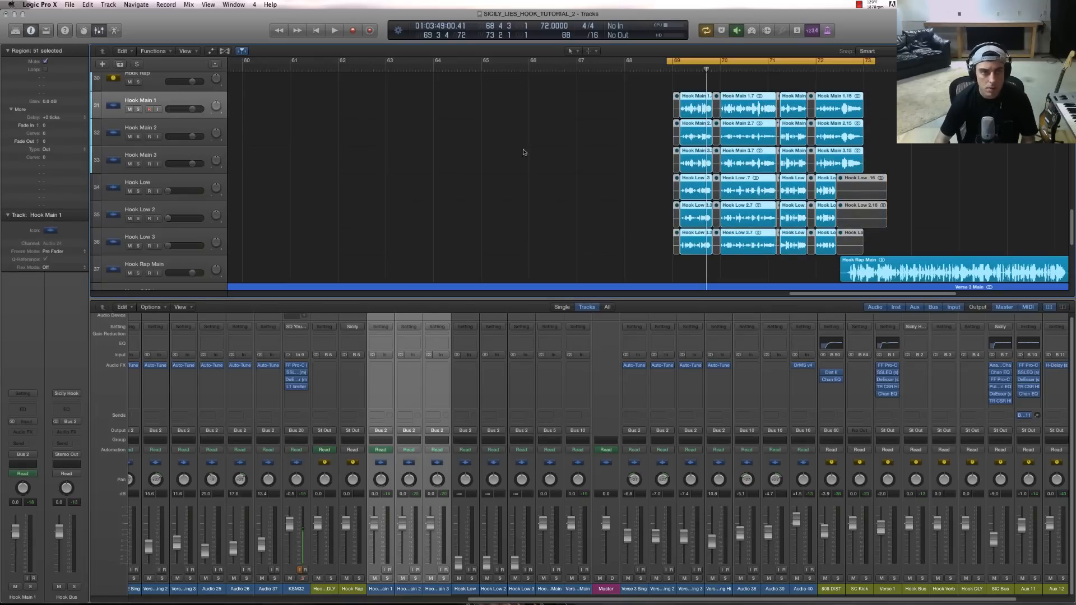
left_click_drag(632, 92, 919, 255)
double_click(66, 101)
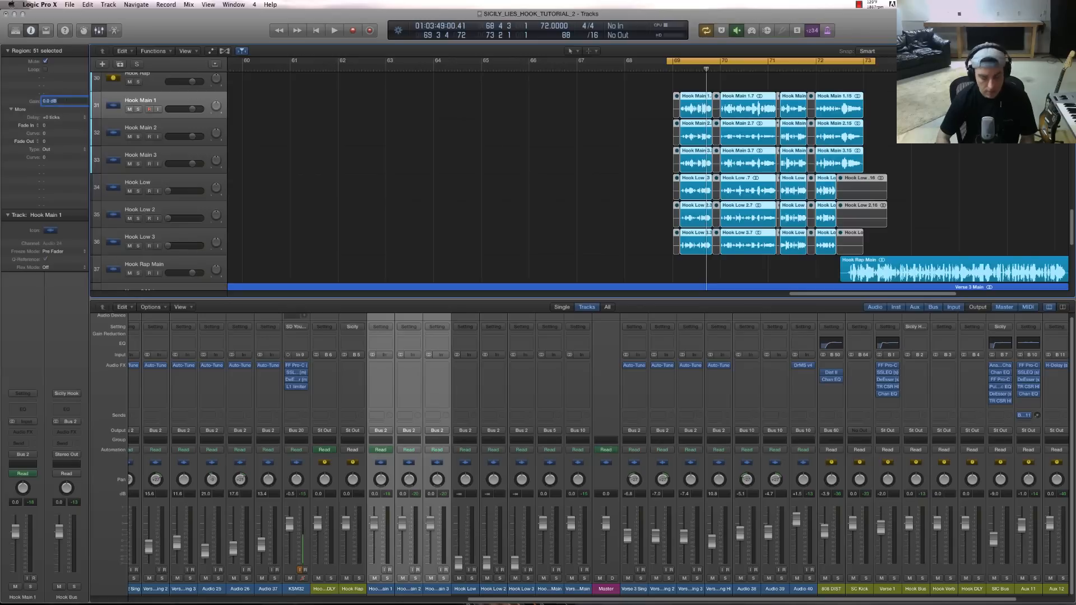
type("7")
key("Return")
left_click(671, 116)
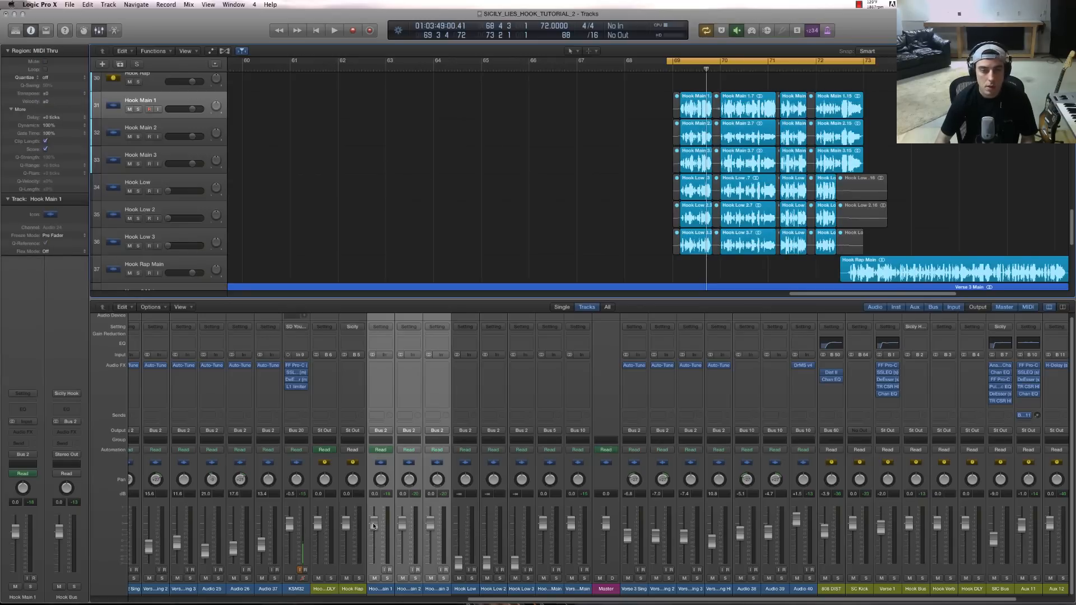
- Lower the three Hook Main faders, keeping Hook Main 2 and 3 below Hook Main 1, and play the hook
left_click_drag(430, 525, 372, 541)
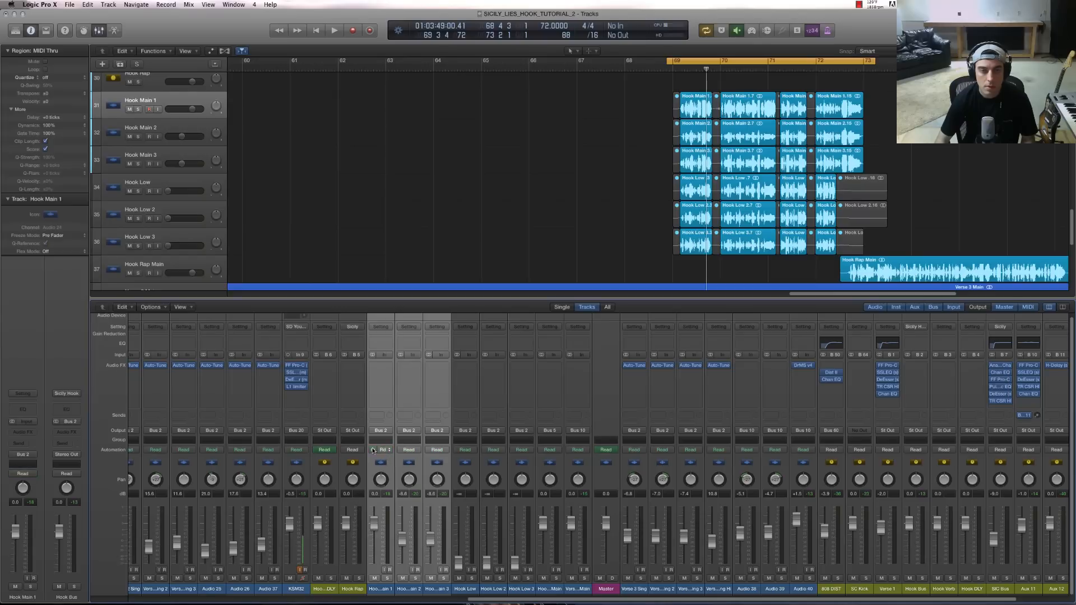
left_click_drag(374, 524, 374, 533)
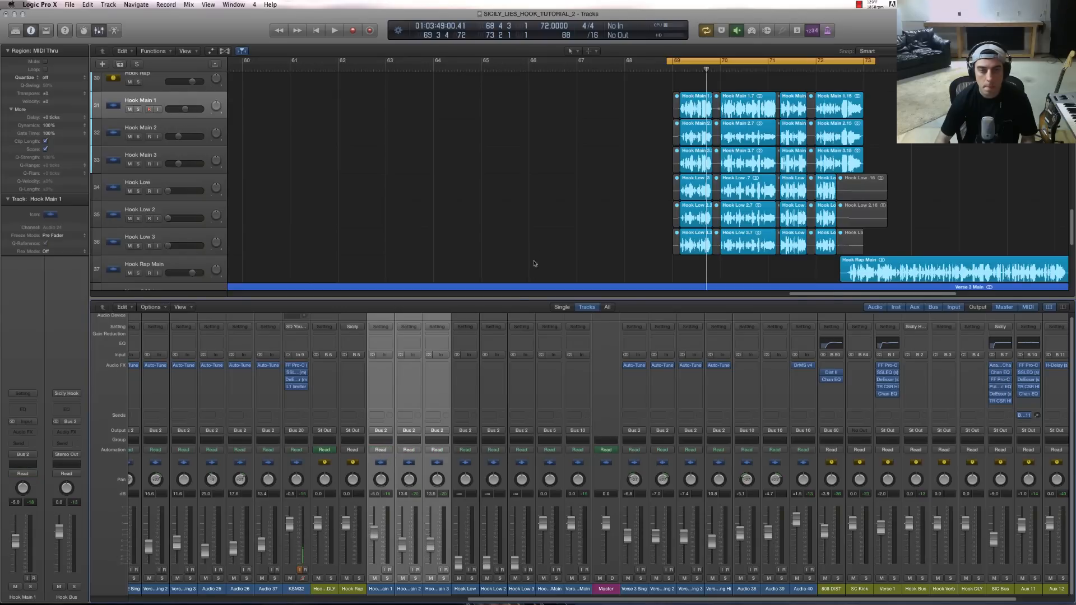
key("space")
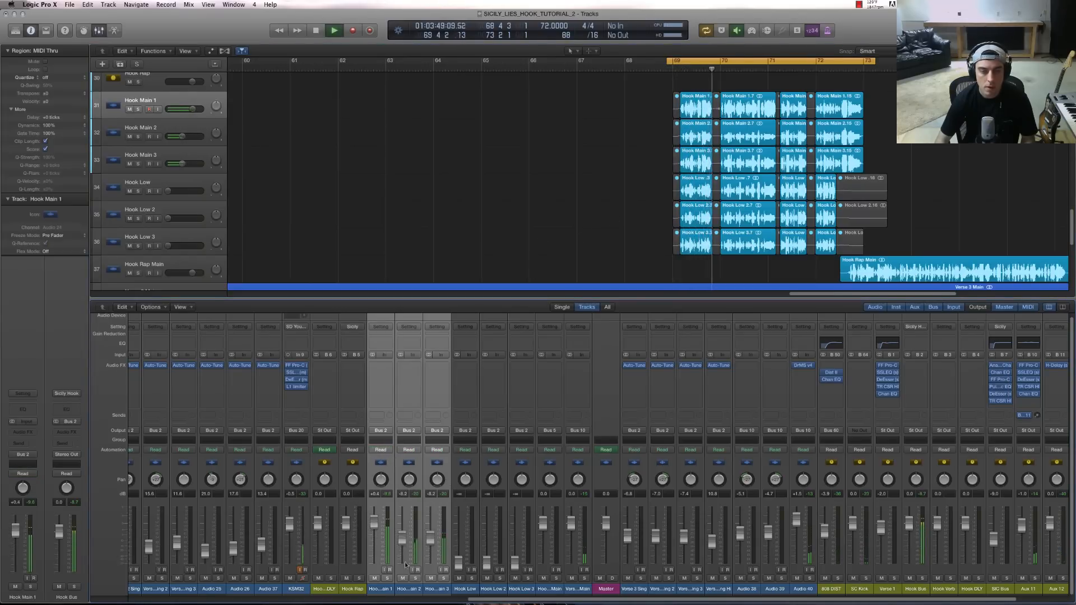
- Raise the Hook Main 2 and Hook Main 3 faders to about -3.8 and -4.2 dB during playback, deselect the regions, and stop
left_click(413, 588)
left_click(437, 589)
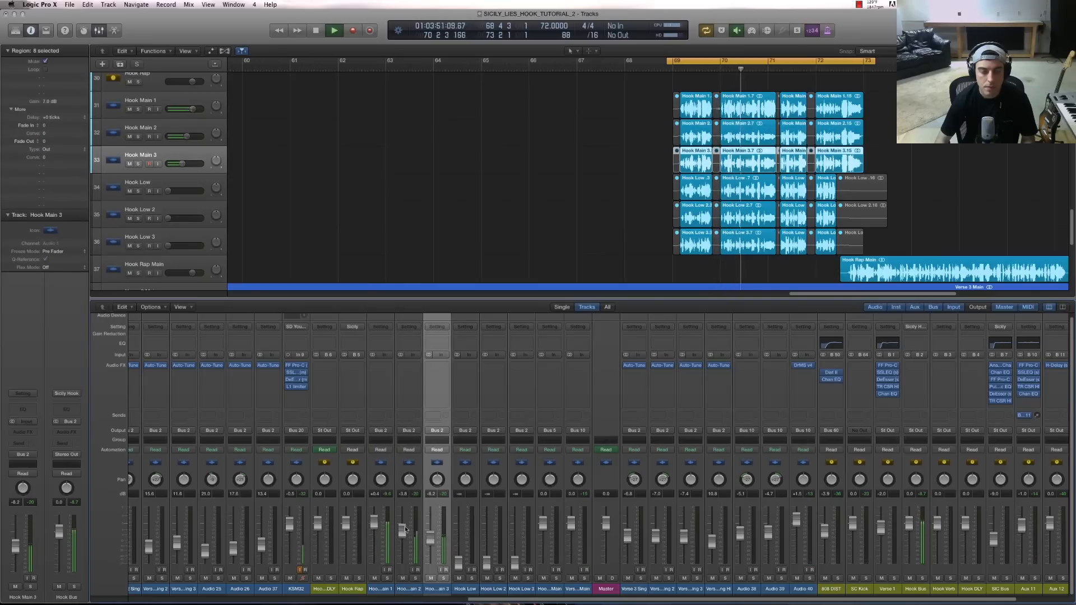
left_click_drag(430, 537, 429, 531)
left_click(582, 216)
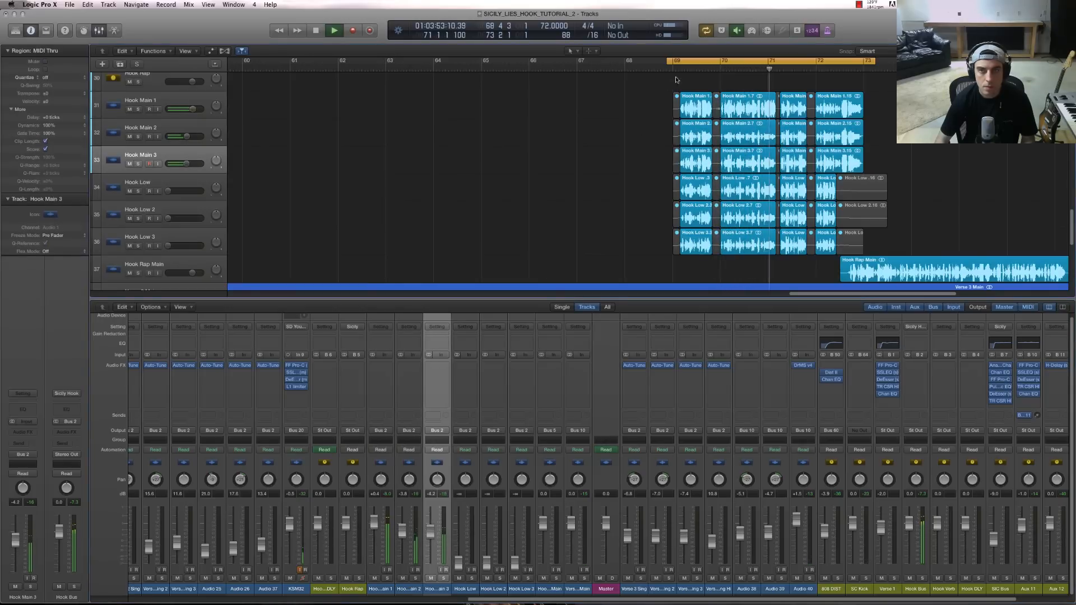
key("space")
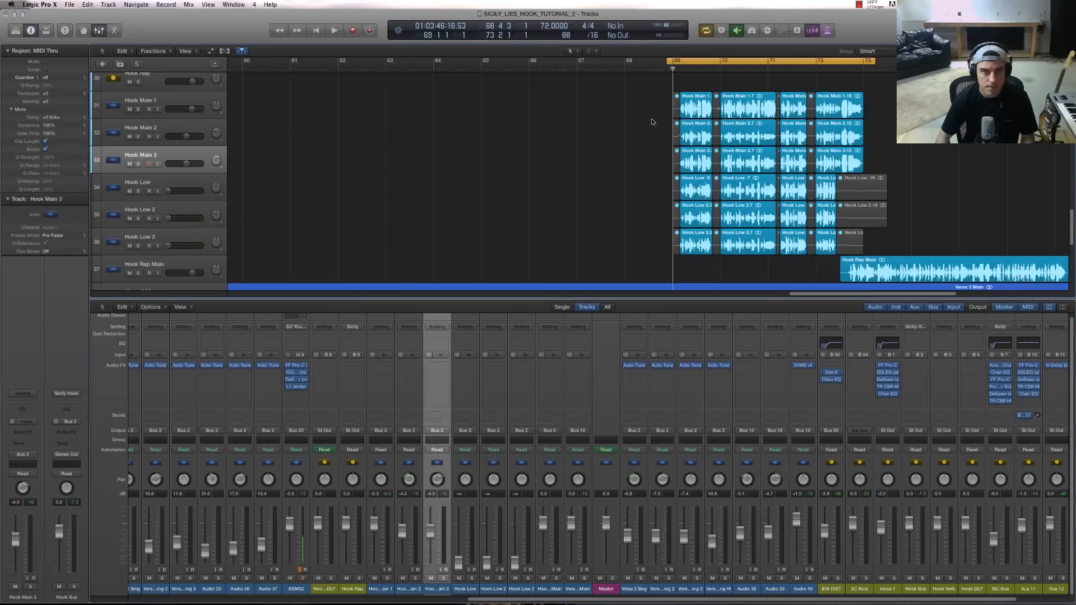
- Loop the hook, dismissing the overload alert, and raise the Hook Main 1, 2 and 3 faders to about +3.2, +2.5 and +2.5 dB
key("space")
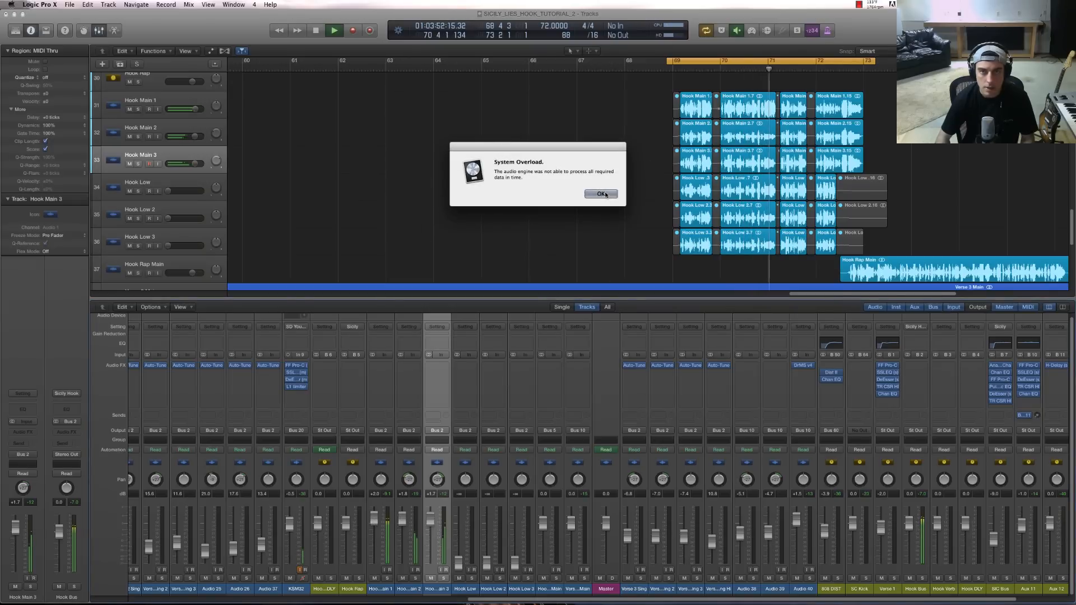
left_click(601, 194)
key("space")
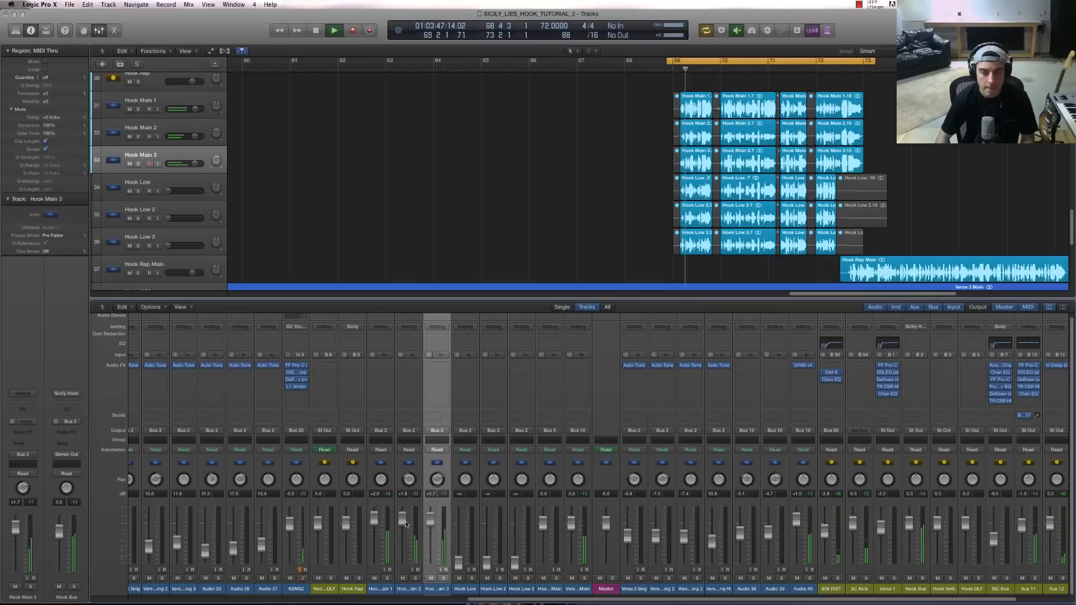
left_click_drag(406, 524, 377, 522)
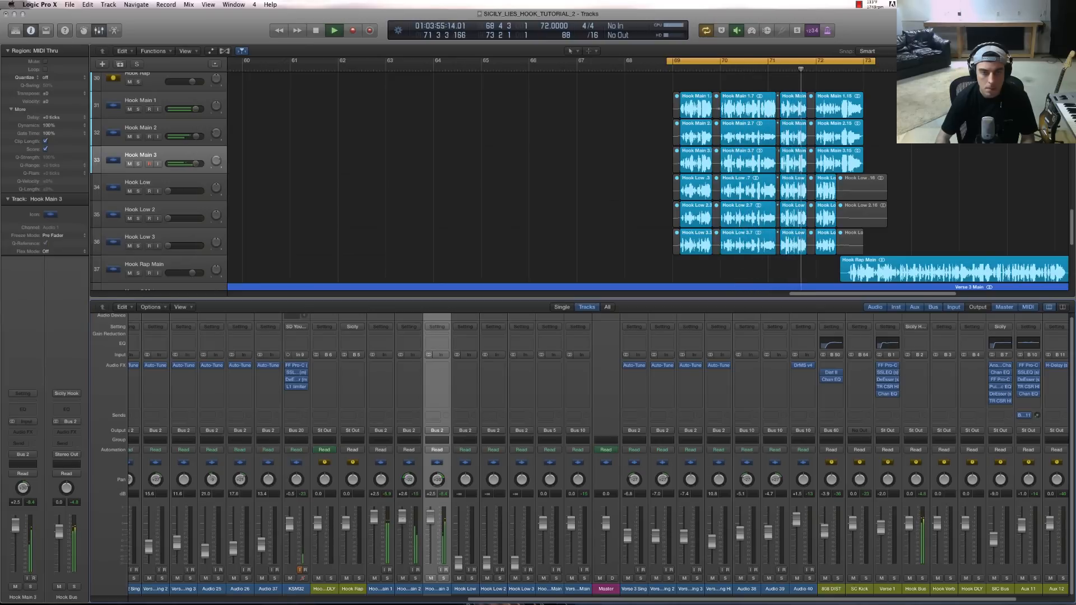
left_click_drag(375, 517, 374, 511)
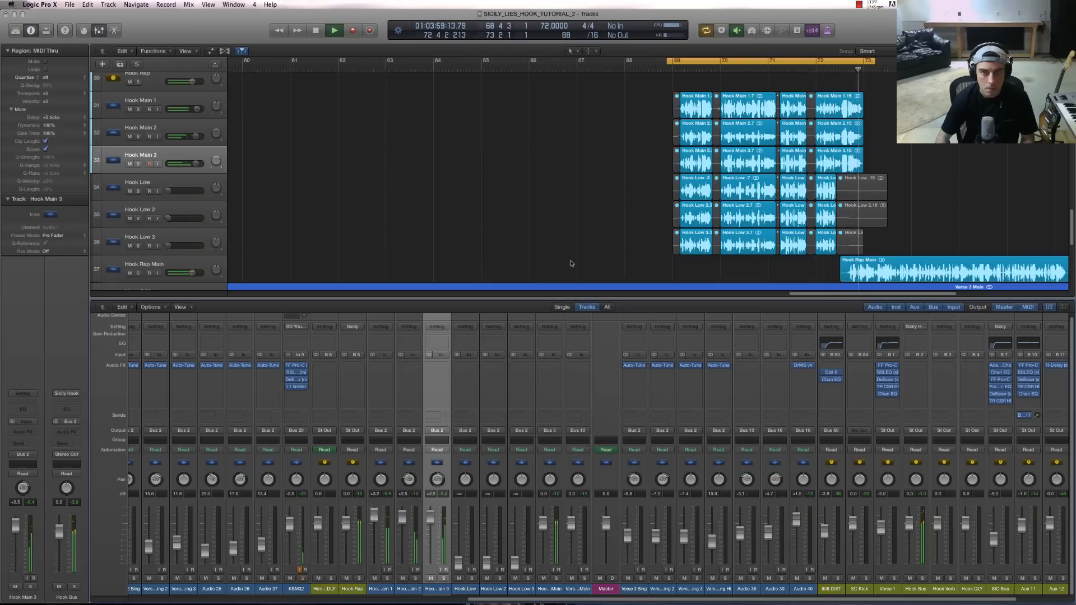
key("space")
- Select all regions on the three Hook Main tracks and set their region gain to 12 dB
left_click_drag(618, 101, 872, 154)
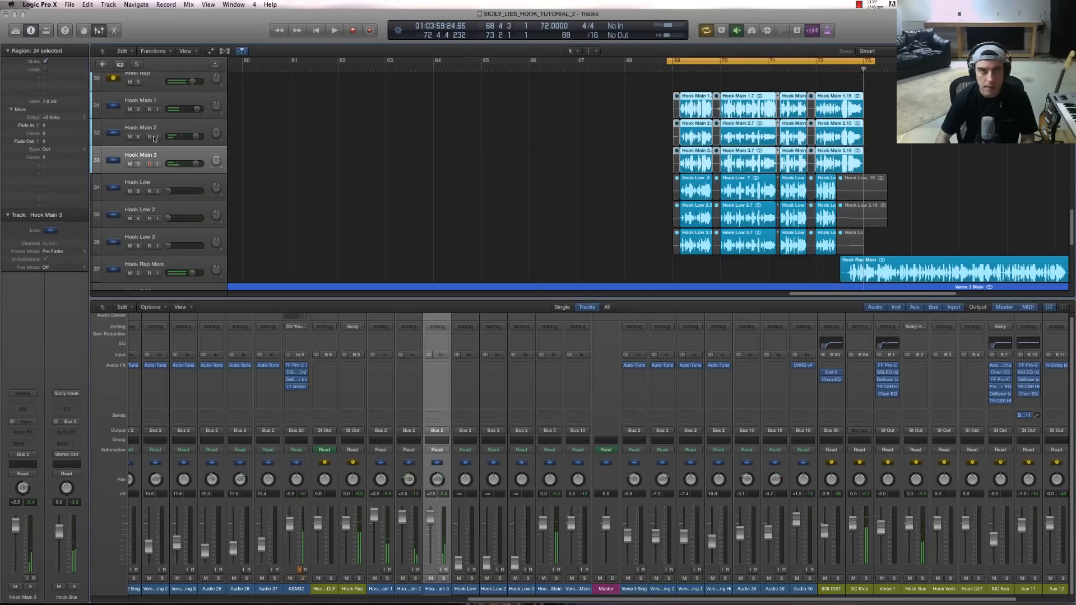
double_click(58, 103)
type("12")
key("Return")
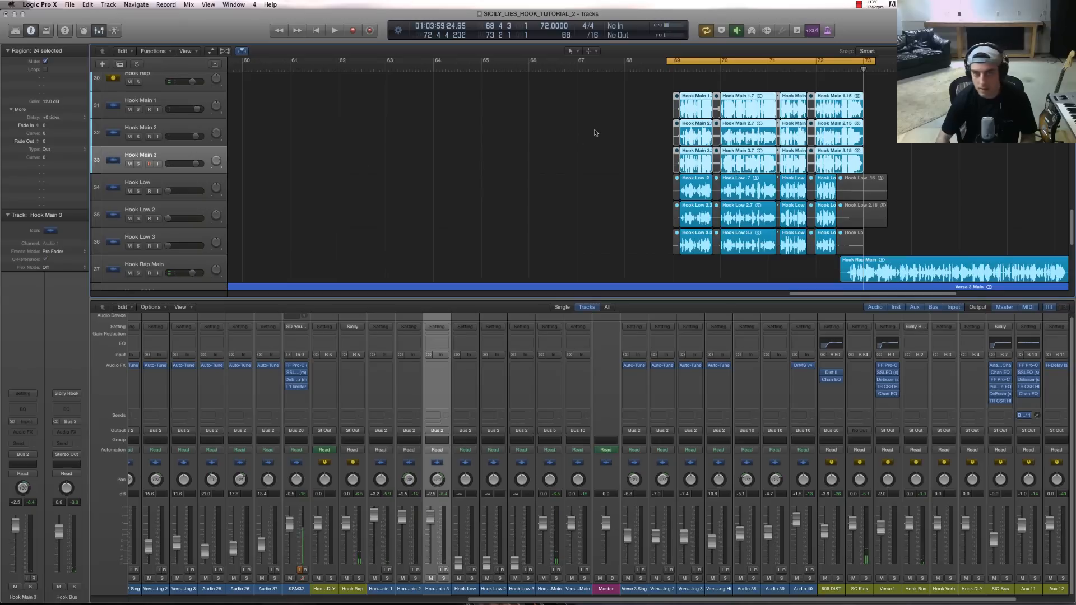
- Lower the Hook Main 1, 2 and 3 faders to about -2.5, -3.2 and -3.2 dB, playing the hook from bar 69
left_click(682, 70)
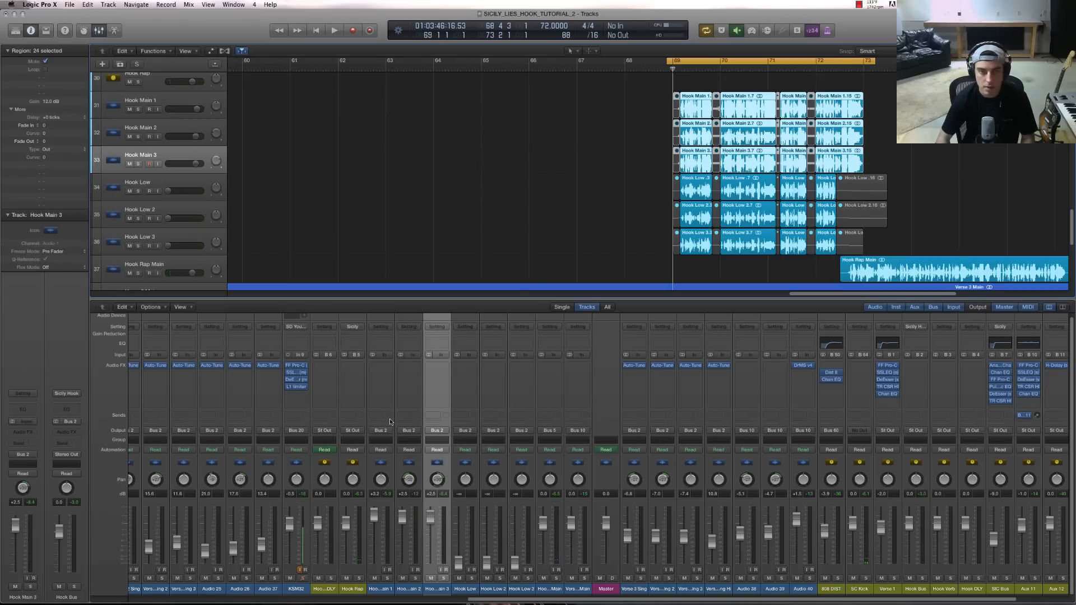
left_click(381, 589)
left_click(437, 589, "shift")
left_click_drag(374, 520, 372, 536)
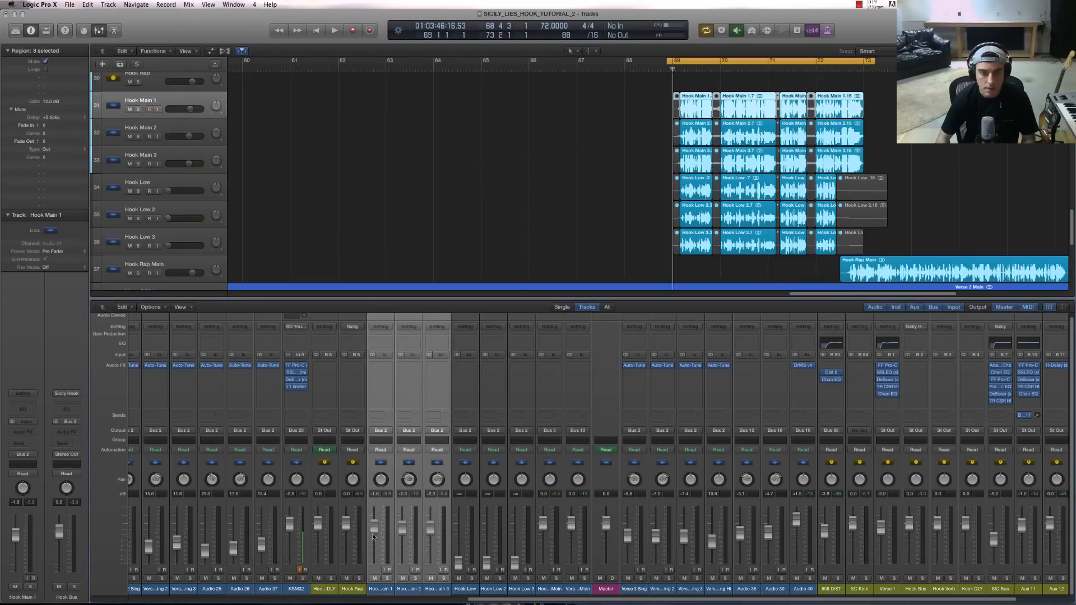
left_click(605, 128)
key("space")
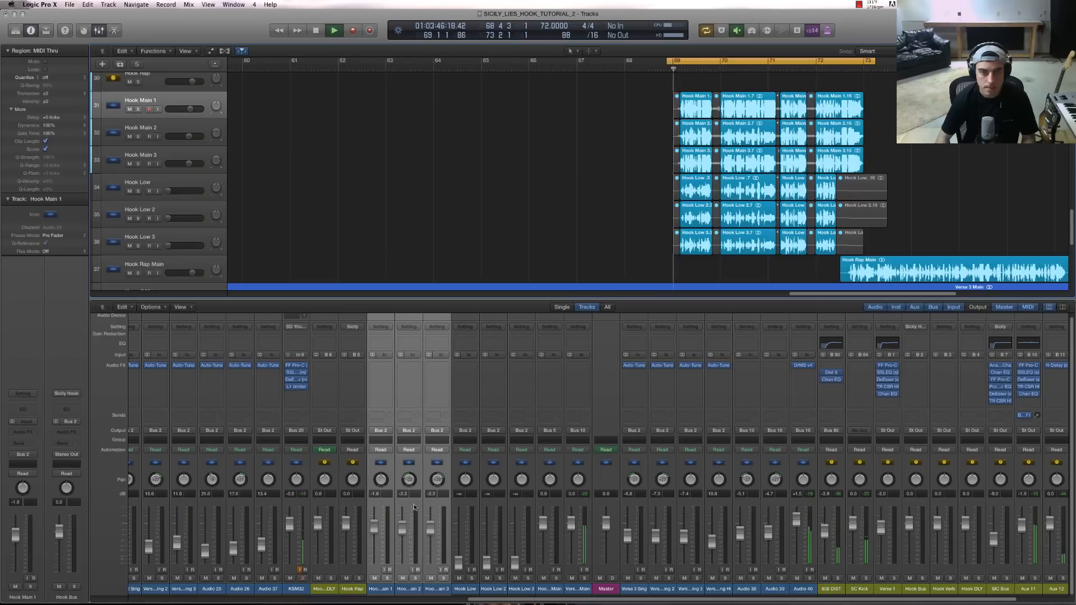
left_click_drag(376, 535, 377, 538)
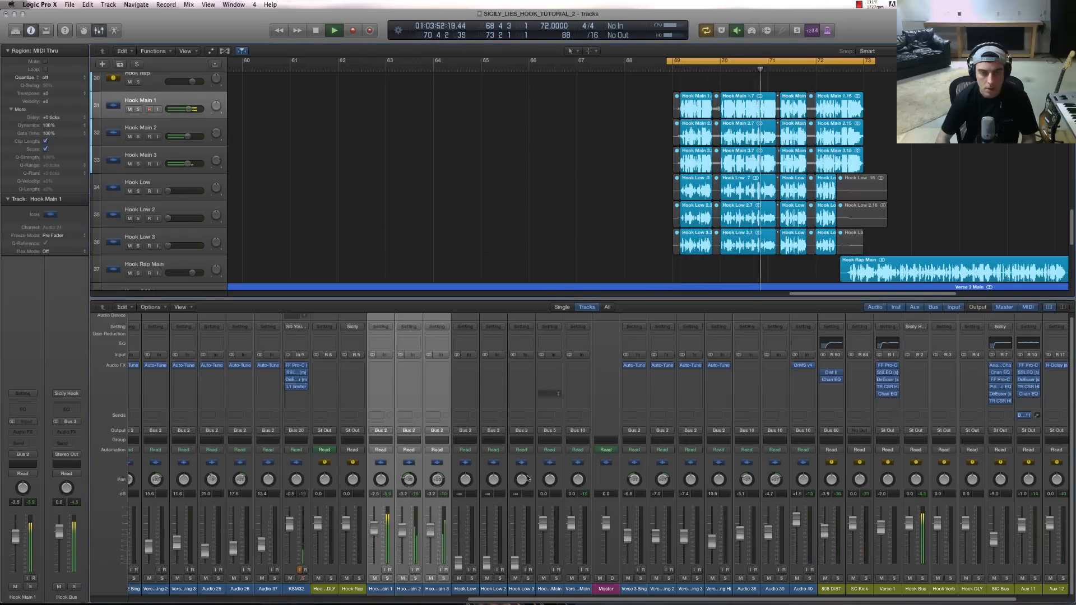
left_click(440, 589)
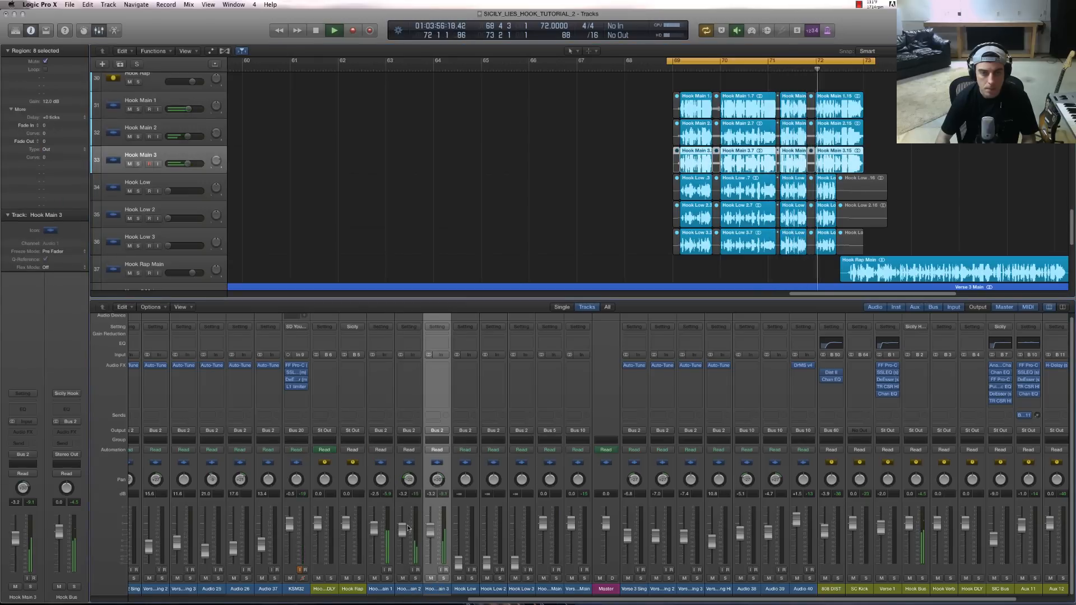
left_click(561, 192)
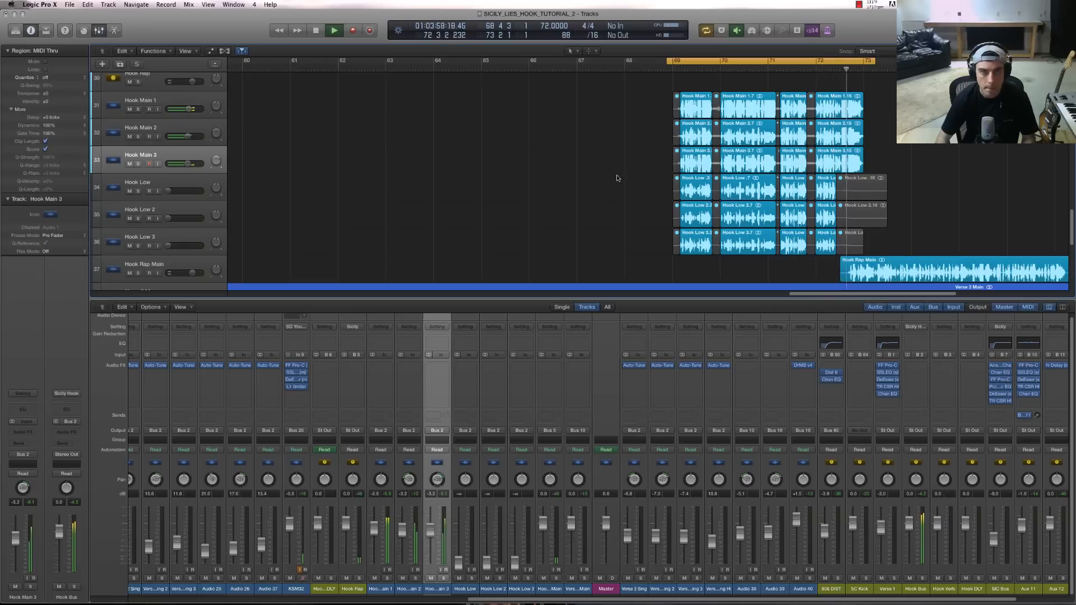
key("space")
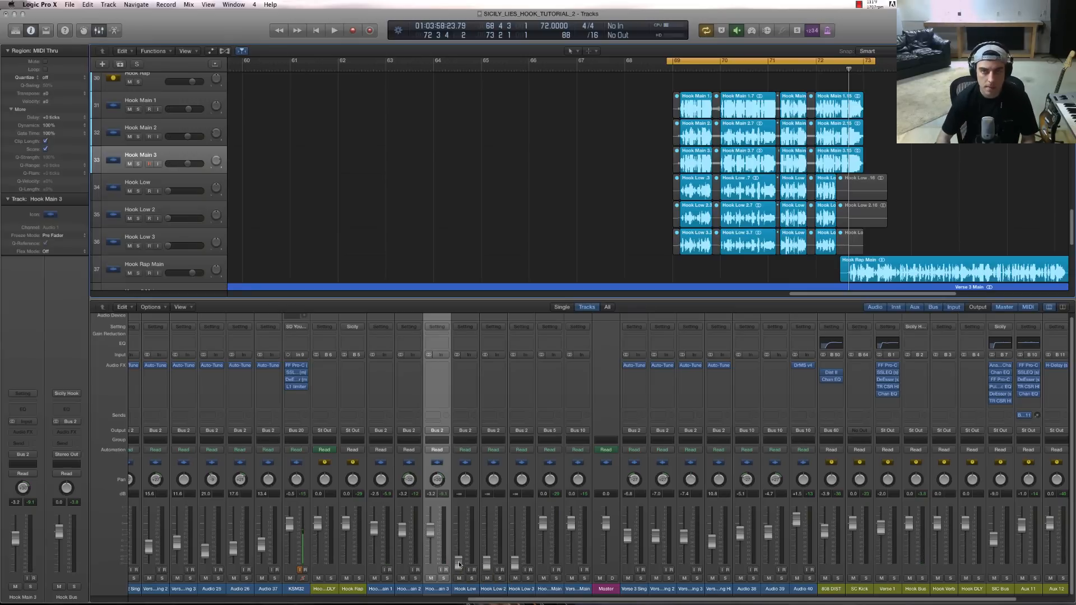
- Play the hook loop and raise the Hook Low, Hook Low 2 and Hook Low 3 faders to about +1.9, -0.4 and -0.5 dB
key("space")
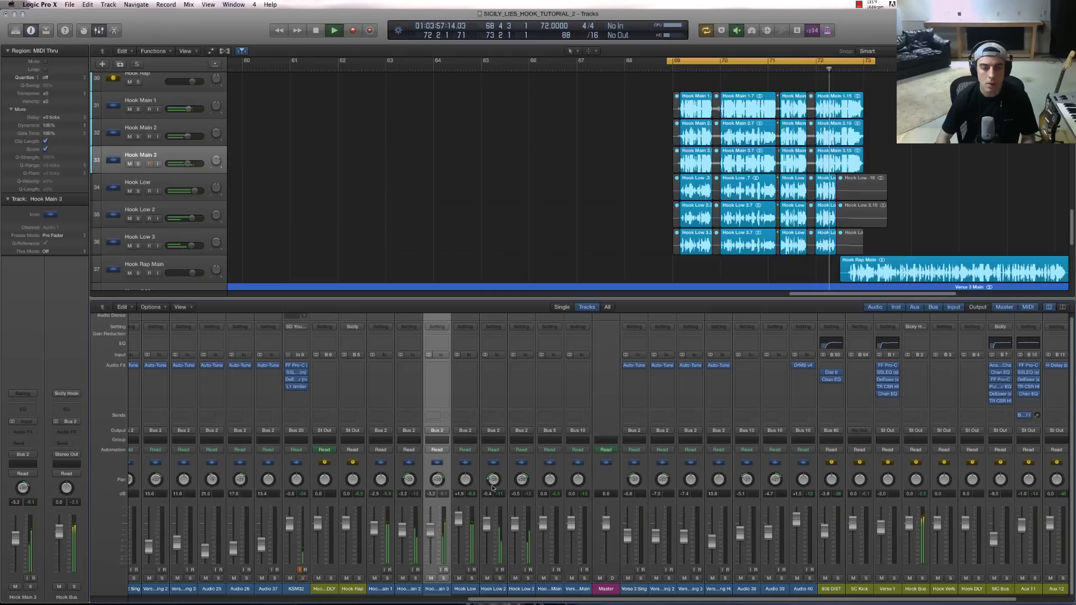
key("space")
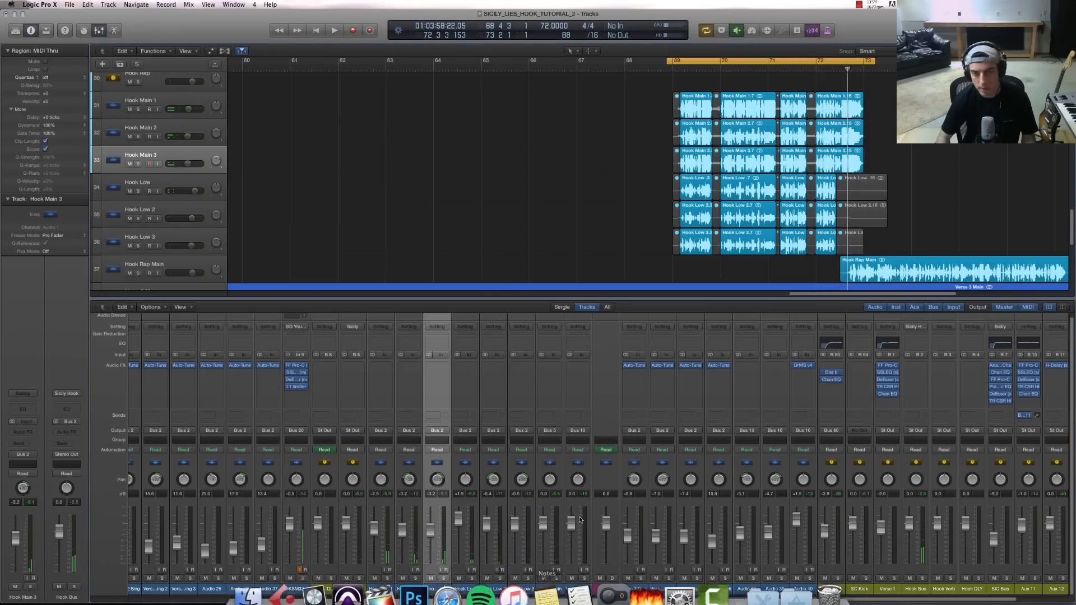
scroll(554, 598, "right", 3)
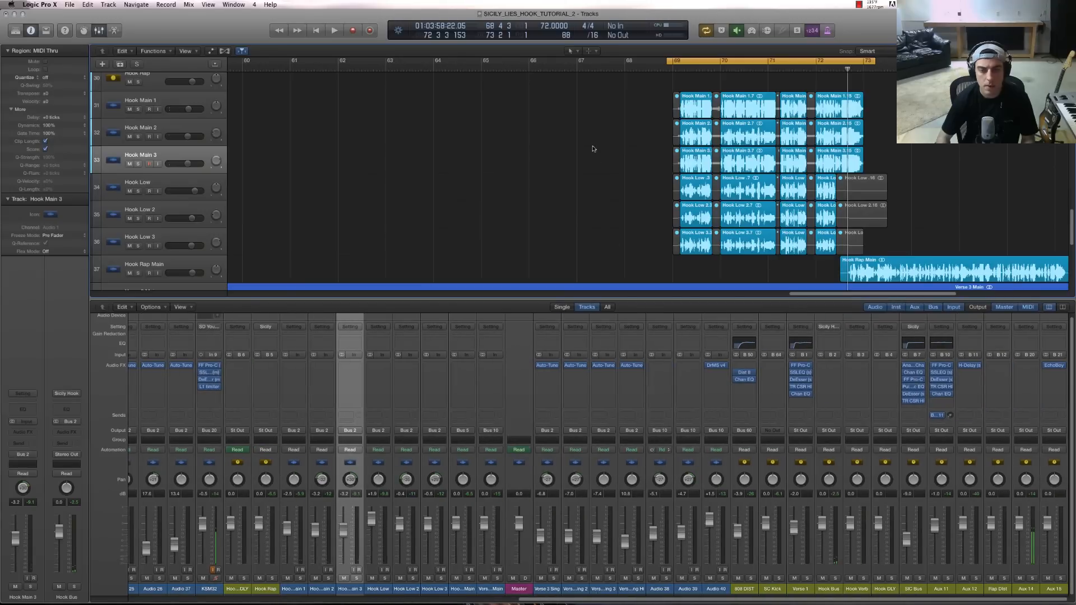
- Place the playhead just before bar 69, ahead of the hook
left_click(672, 68)
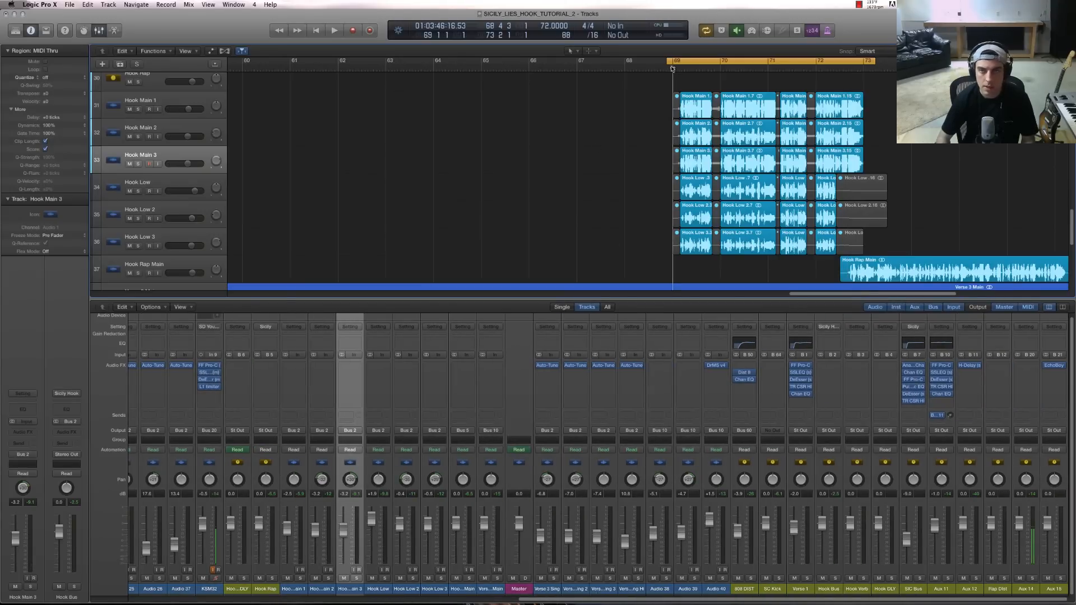
left_click(665, 69)
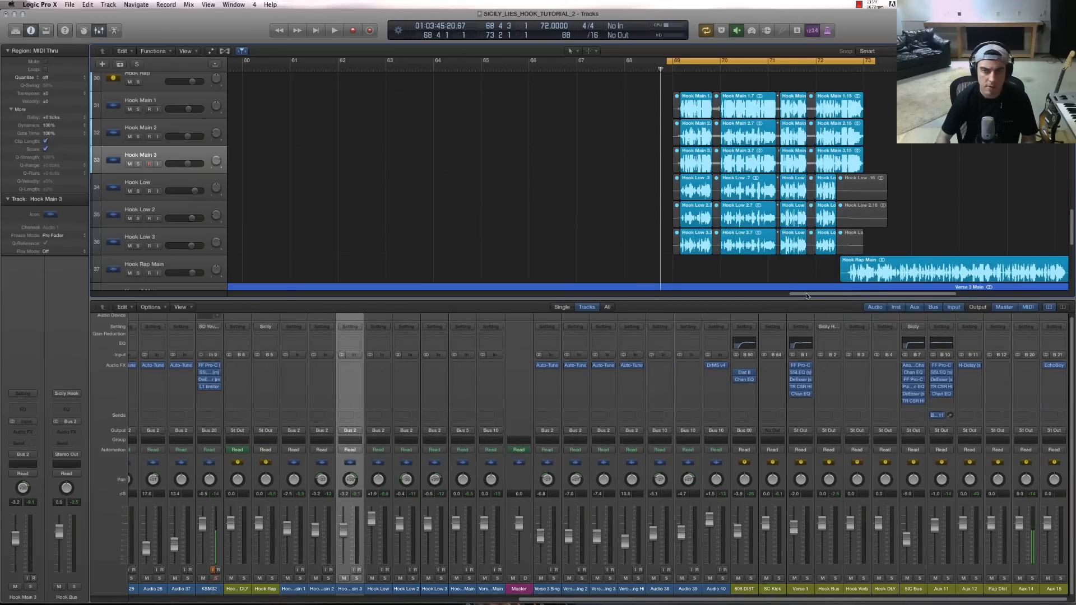
mouse_move(805, 292)
left_mouse_down()
mouse_move(895, 293)
mouse_move(823, 299)
left_mouse_up()
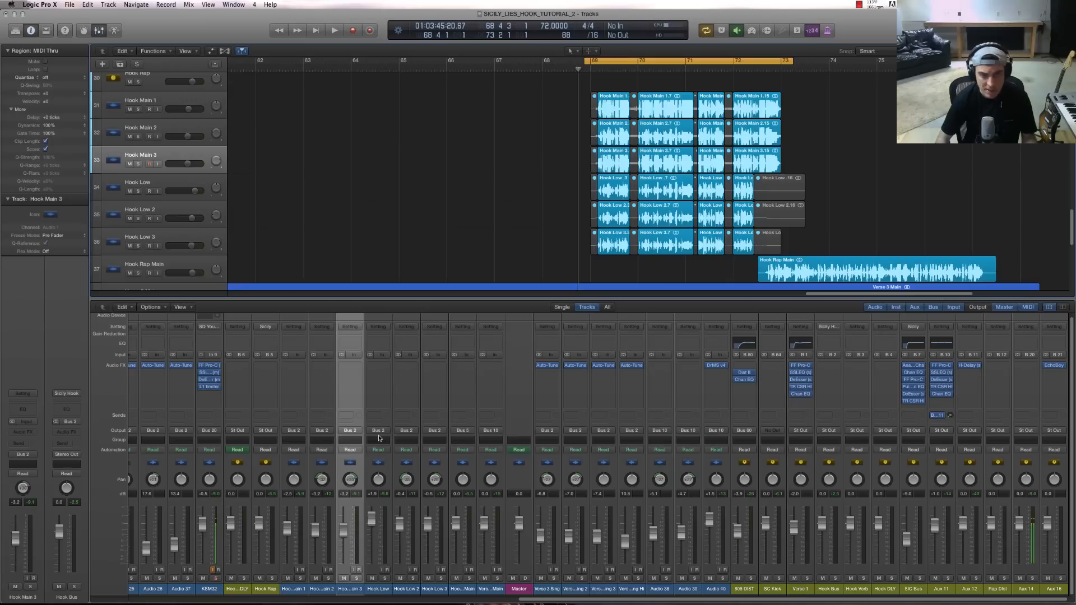
- Select the three Hook Main tracks and route their output to Bus 2 (Hook Bus)
left_click(140, 97)
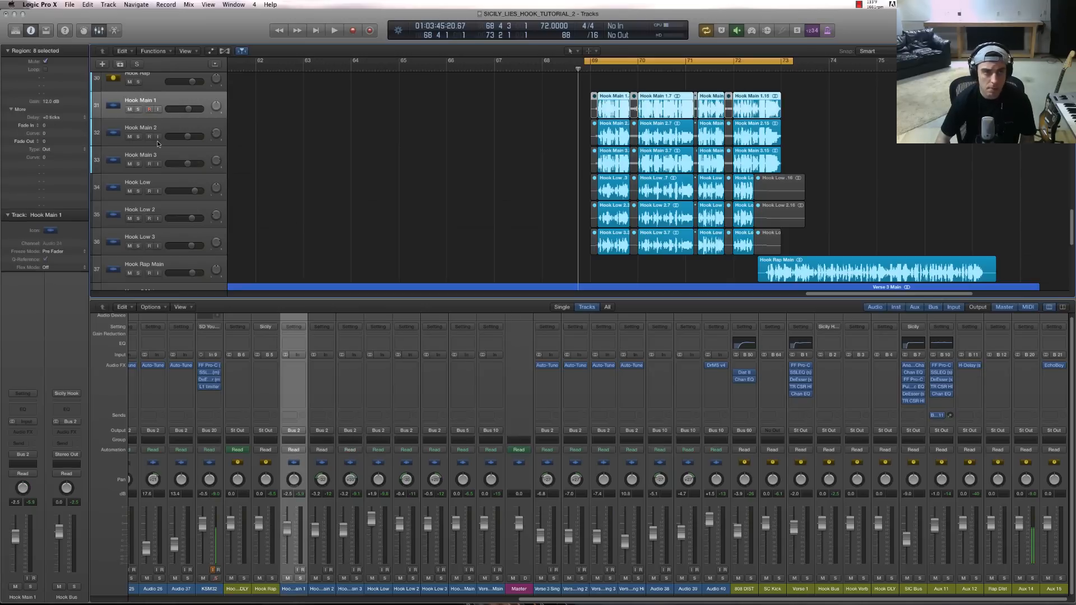
left_click(151, 147, "shift")
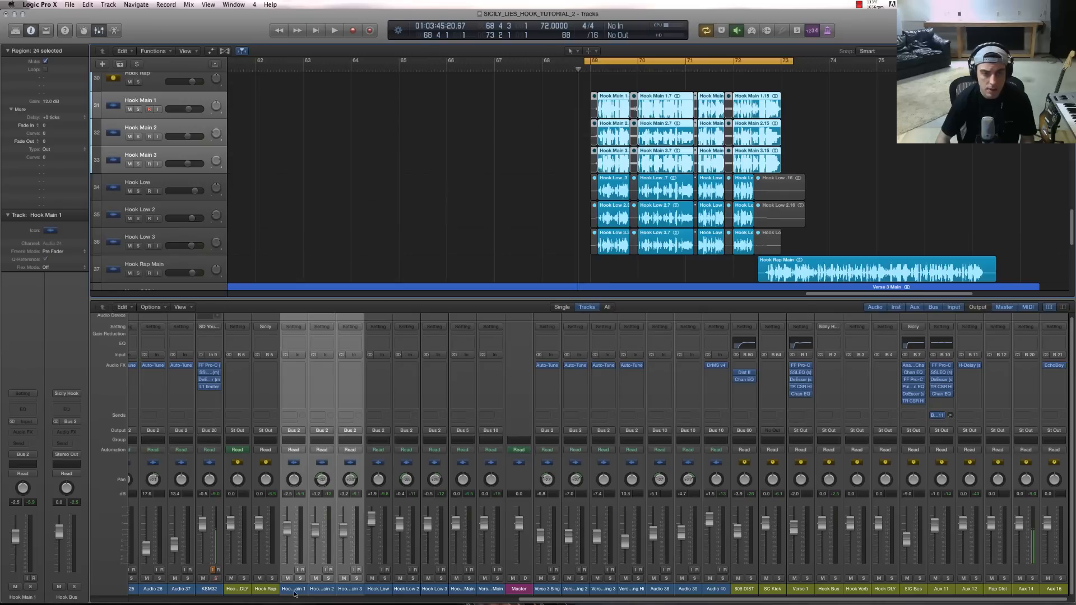
left_click(302, 432)
mouse_move(311, 460)
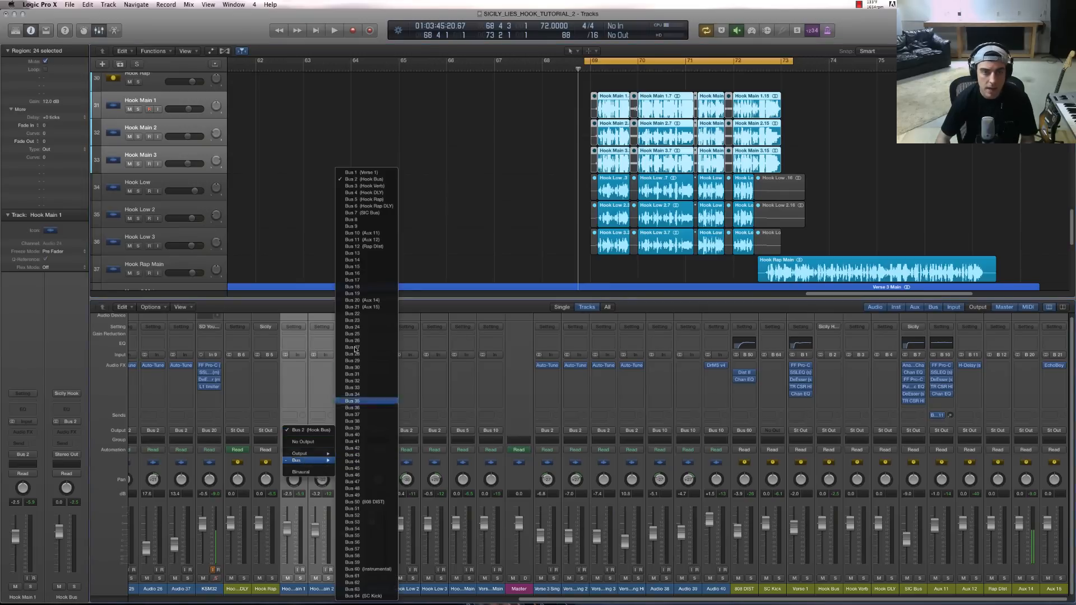
left_click(361, 179)
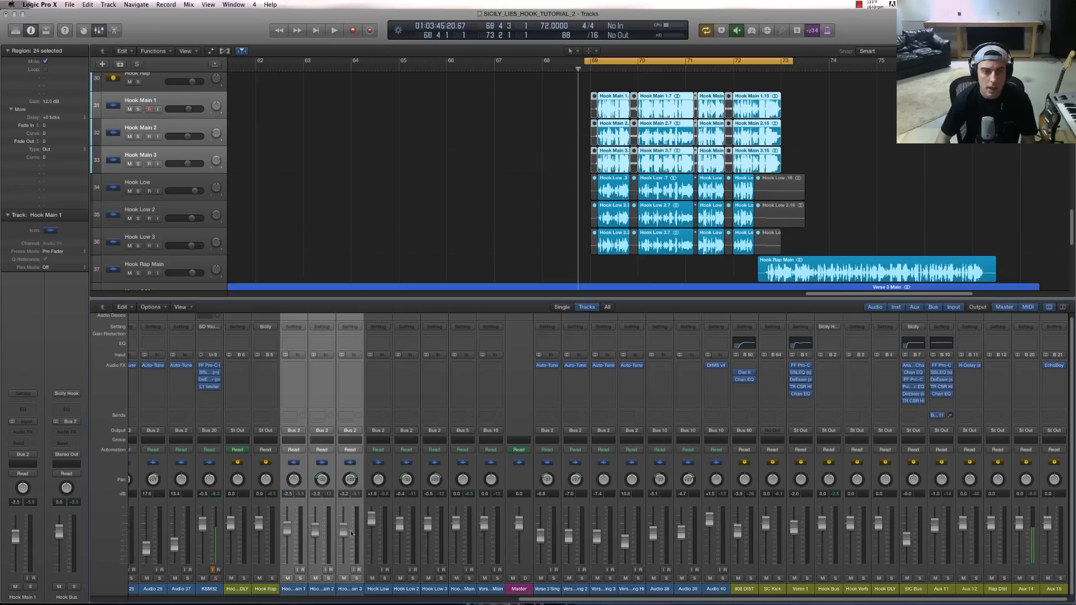
- Select the Hook Low channel strips, then extend the mixer selection to all six Hook Main and Hook Low channels
left_click_drag(373, 594, 438, 588)
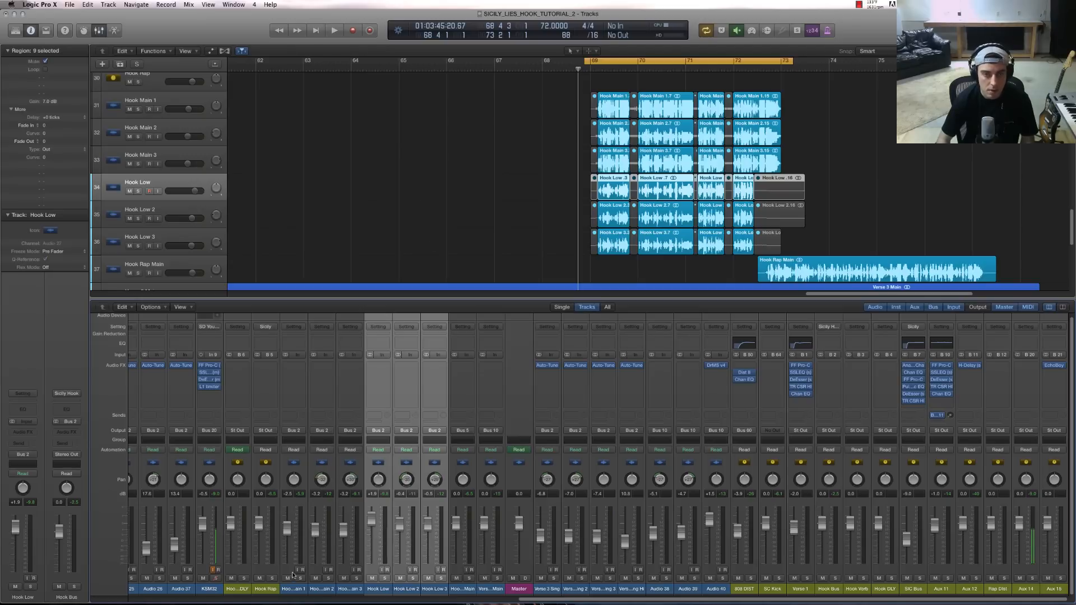
left_click_drag(290, 586, 431, 586)
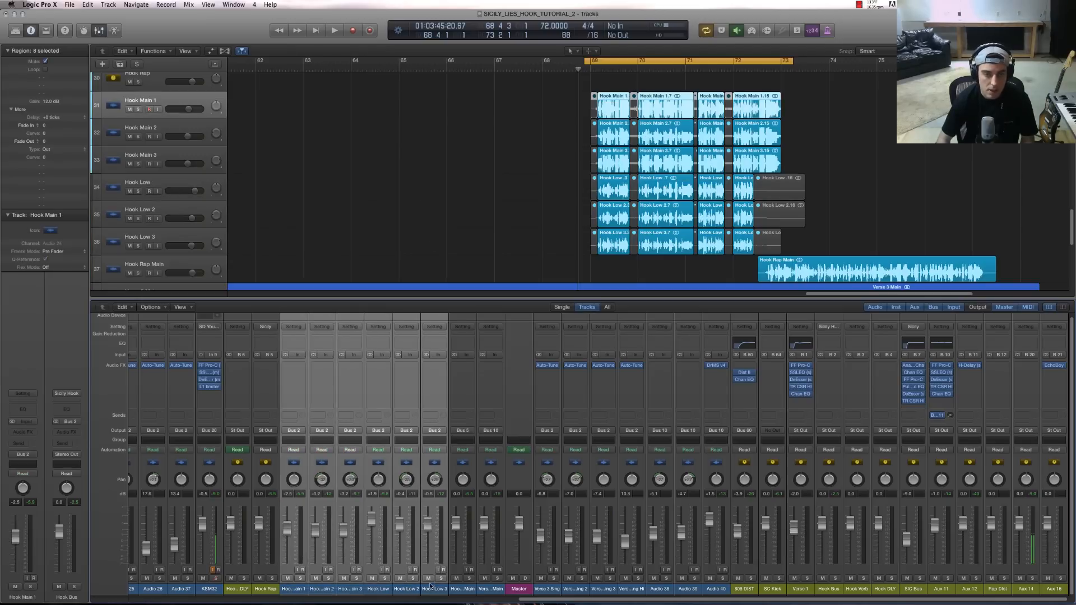
left_click(436, 439)
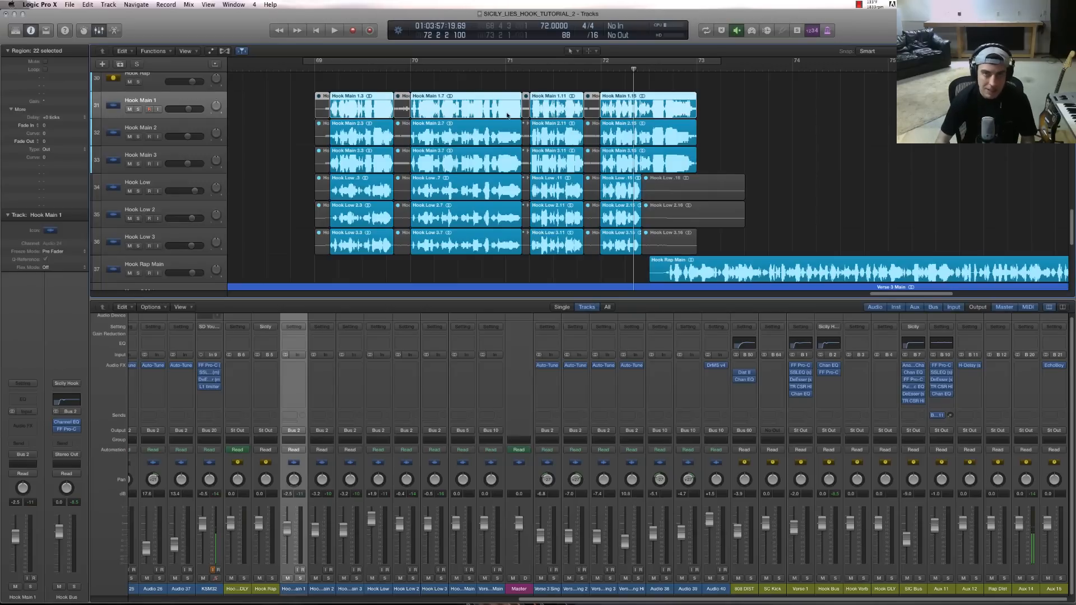
- Deselect all regions and place the playhead at the start of bar 69
left_click(327, 69)
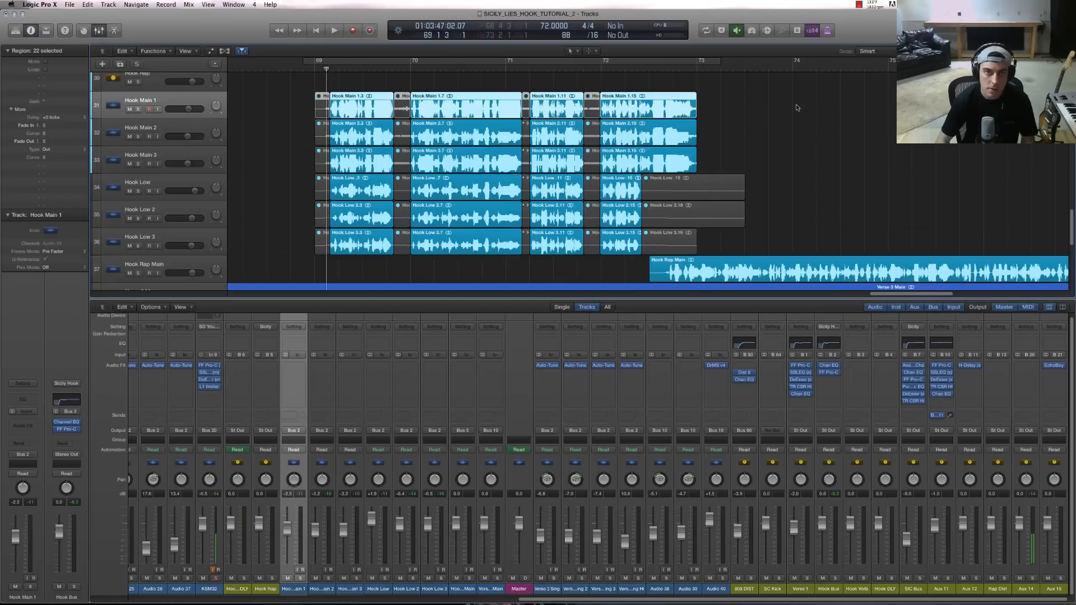
left_click(735, 130)
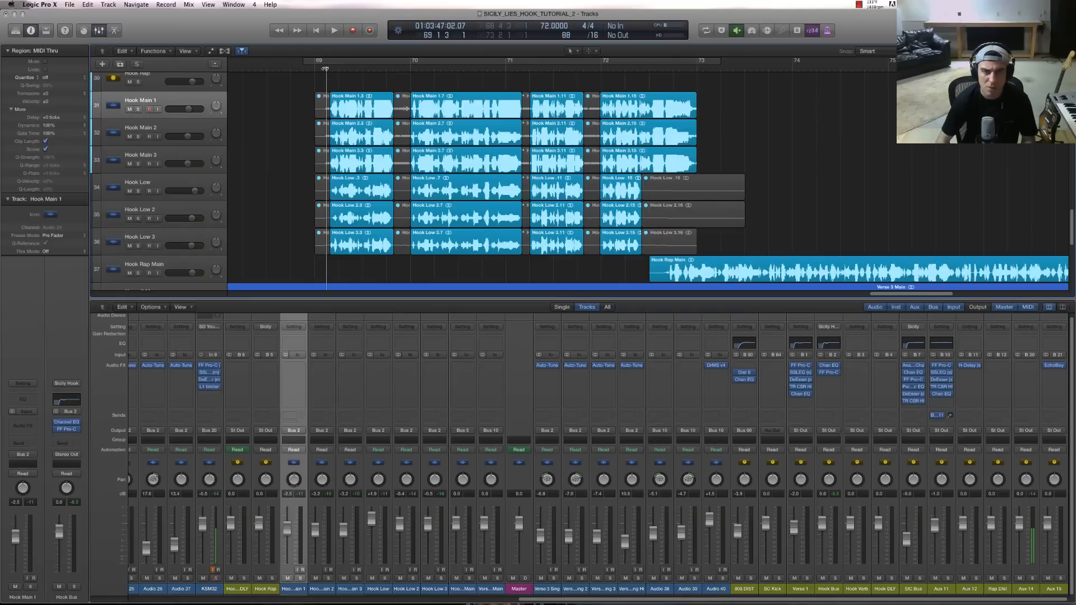
left_click_drag(327, 68, 315, 68)
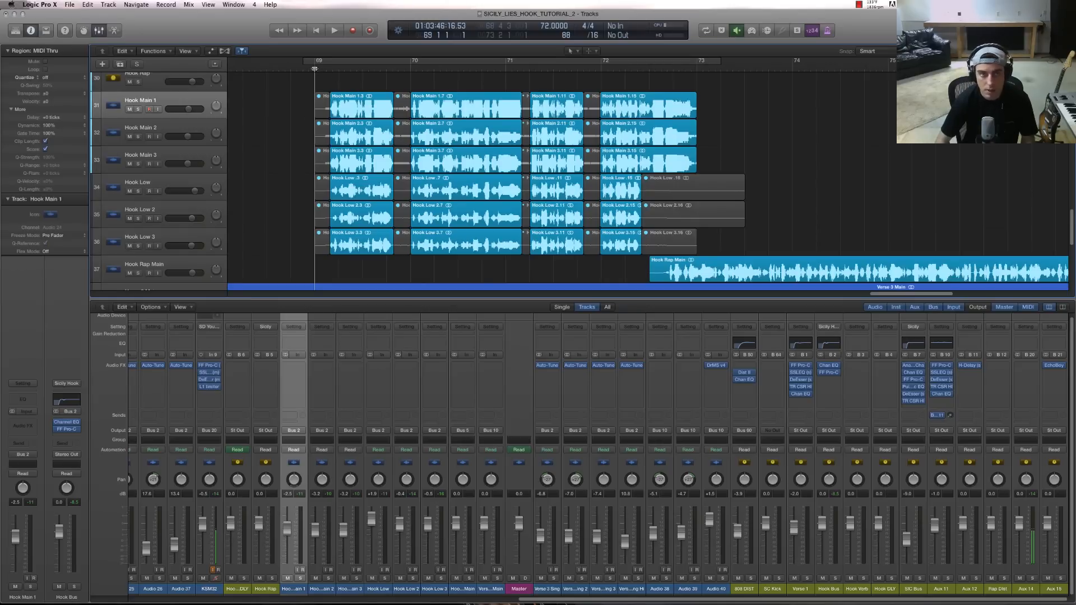
mouse_move(315, 68)
left_mouse_down()
mouse_move(331, 68)
mouse_move(314, 69)
left_mouse_up()
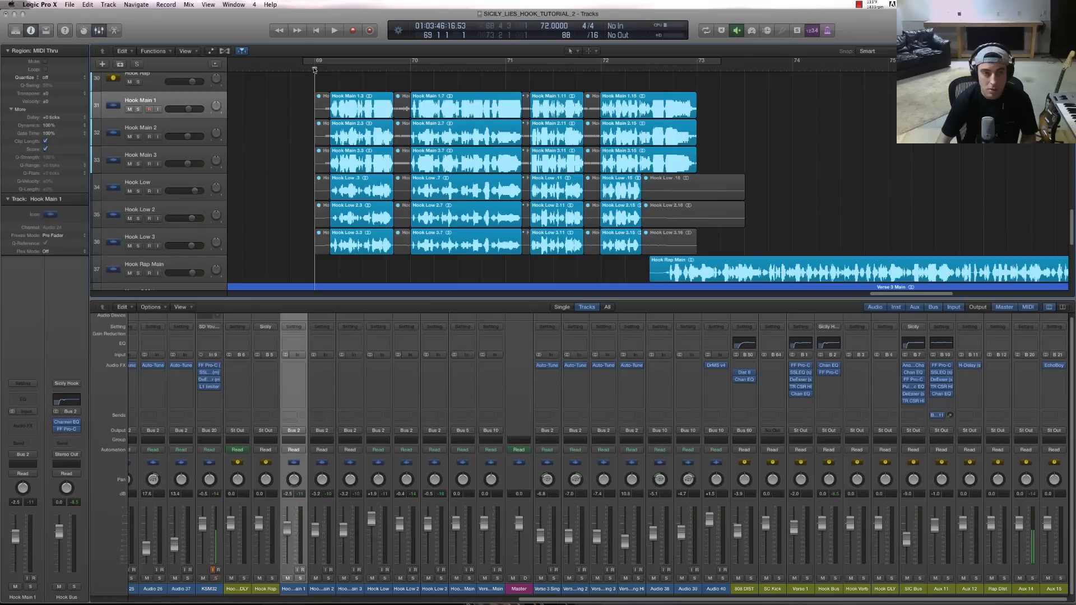
- Solo Hook Main 1 and play its last phrase from bar 72
left_click_drag(314, 70, 647, 85)
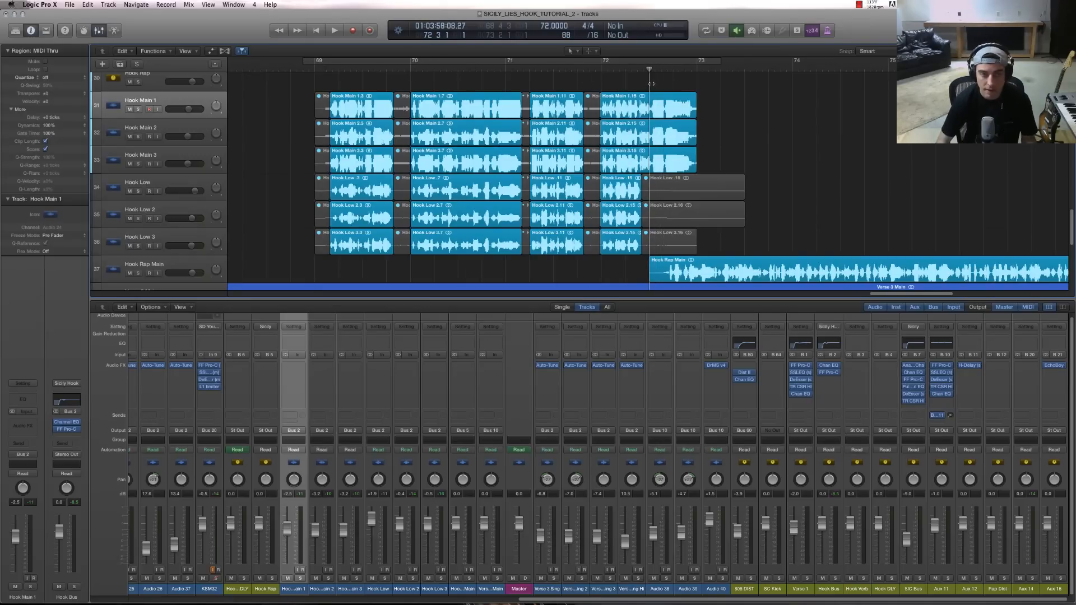
left_click_drag(652, 83, 598, 80)
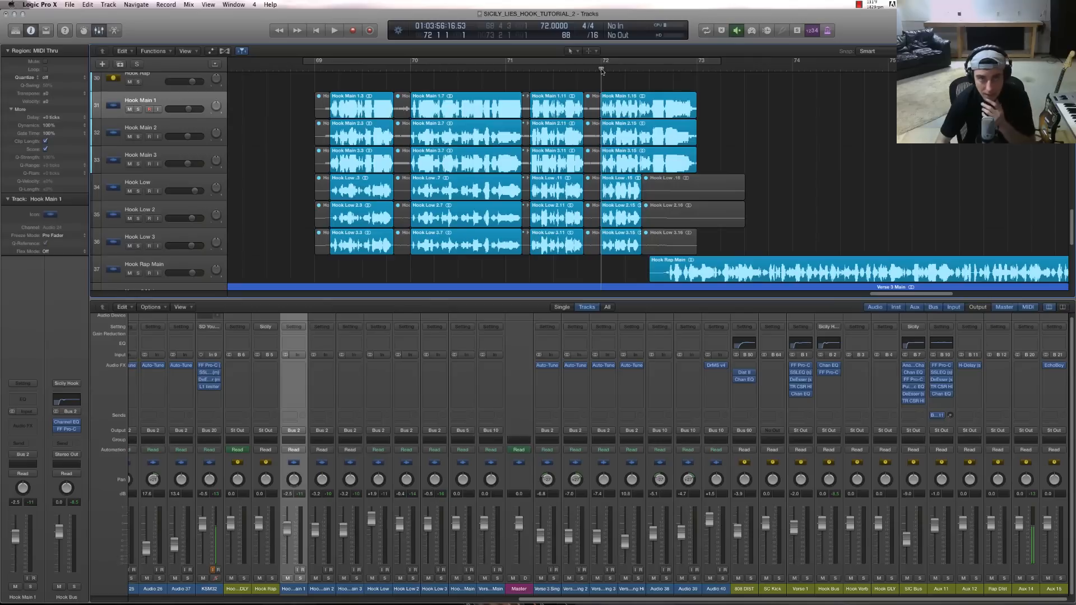
mouse_move(602, 71)
left_mouse_down()
mouse_move(661, 70)
mouse_move(602, 70)
left_mouse_up()
left_click(631, 103)
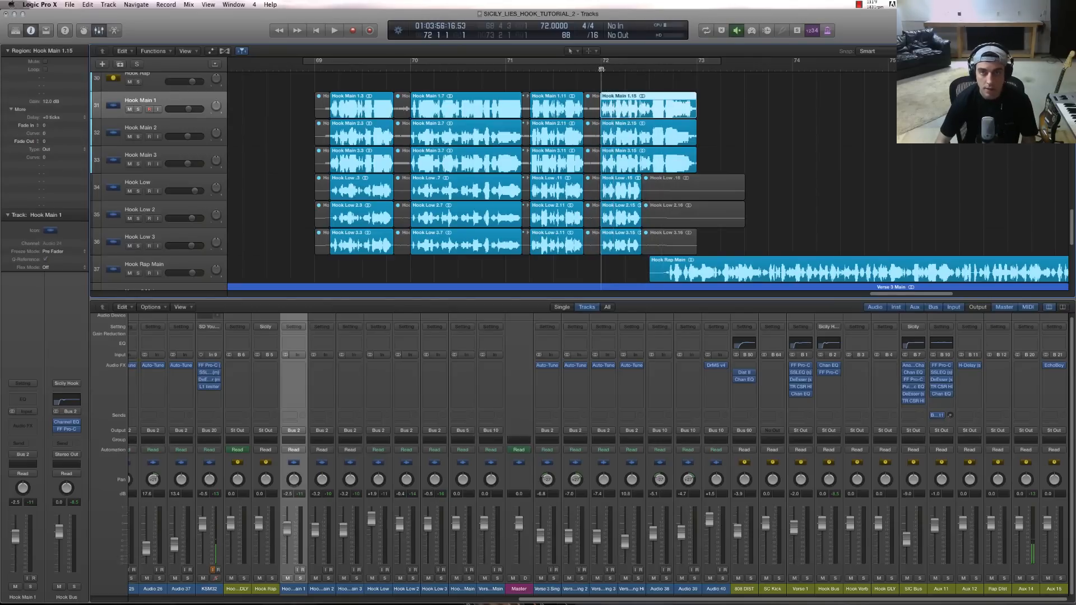
left_click(608, 74)
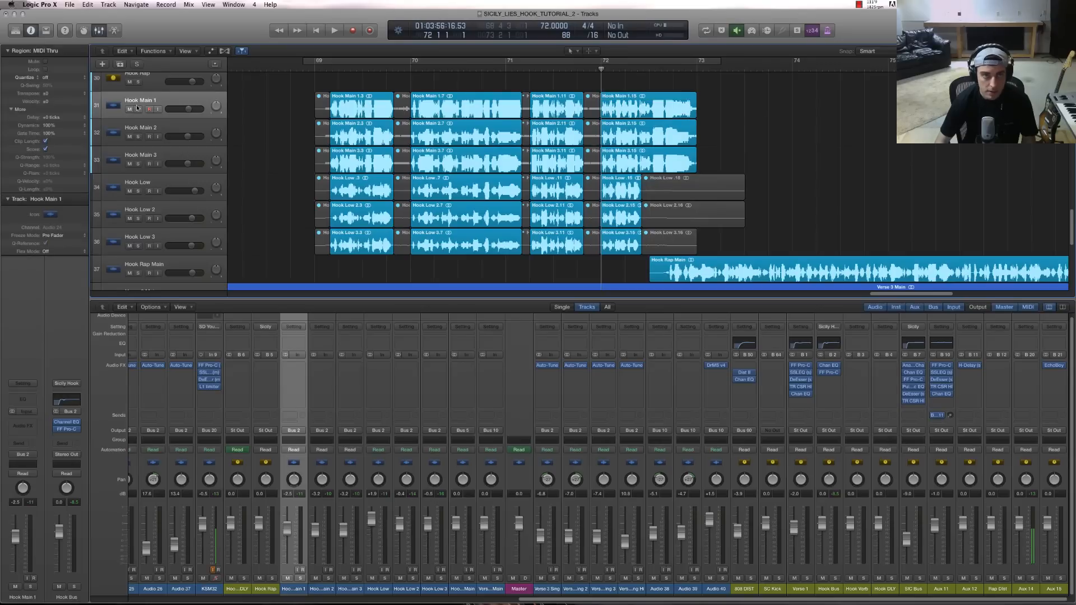
left_click(137, 108)
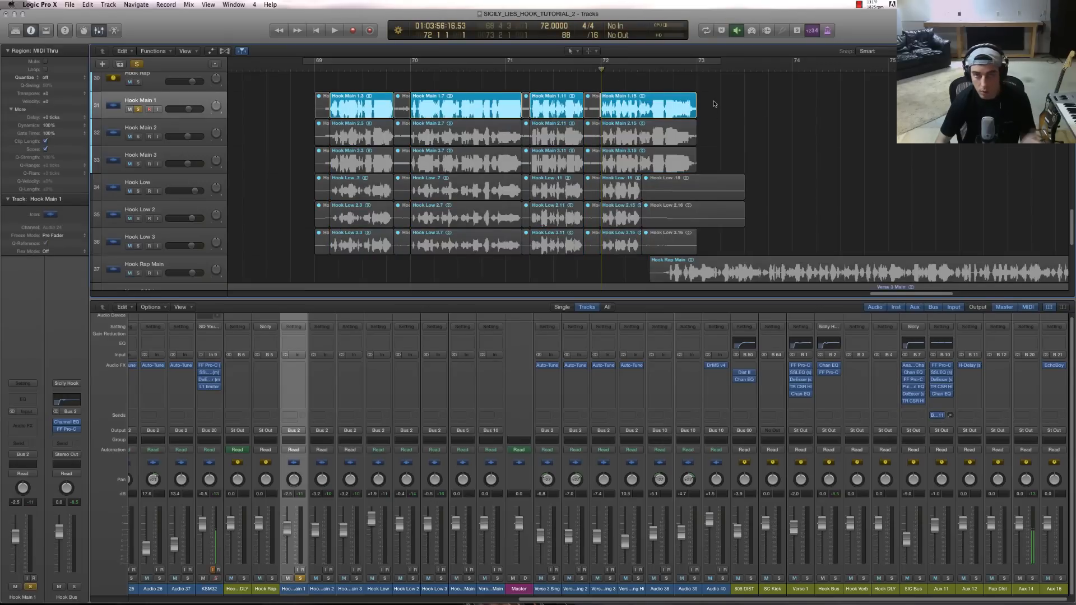
key("space")
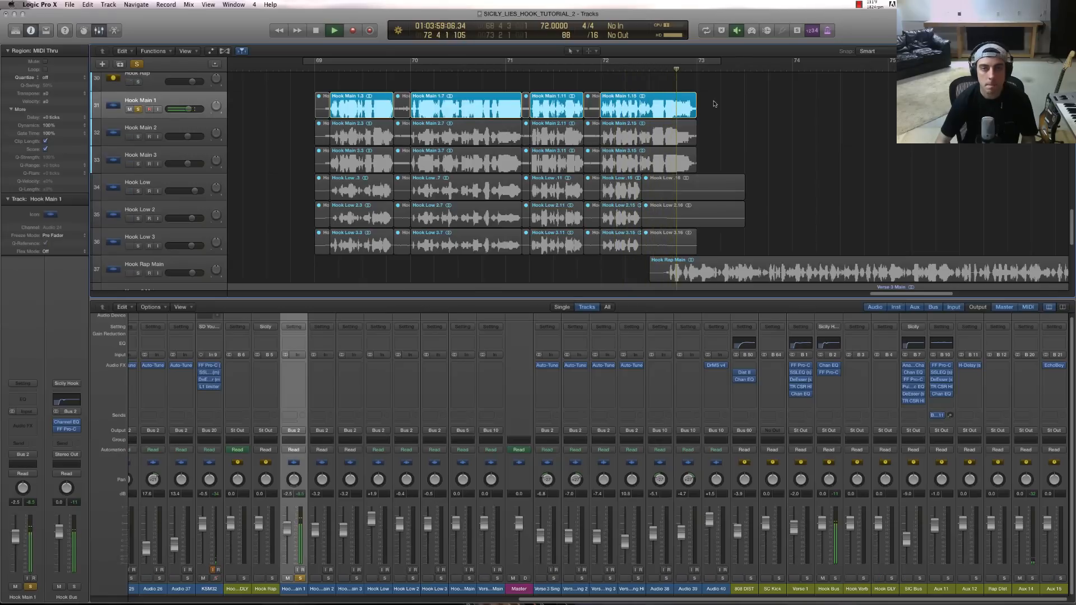
key("space")
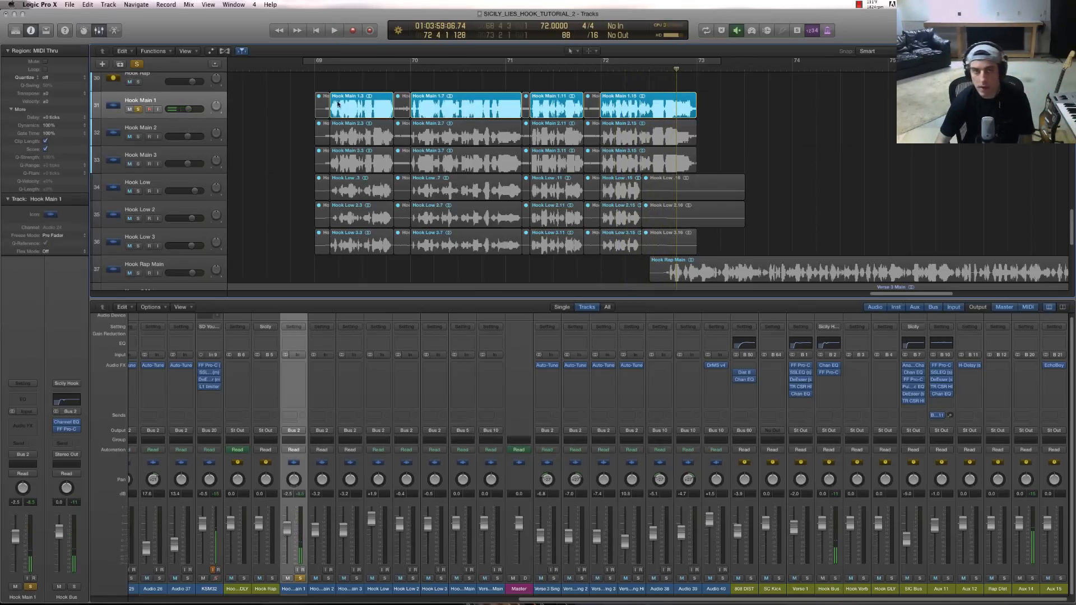
- Switch the solo from Hook Main 1 to Hook Main 2 and play the same phrase from bar 72
left_click(138, 110)
left_click(139, 136)
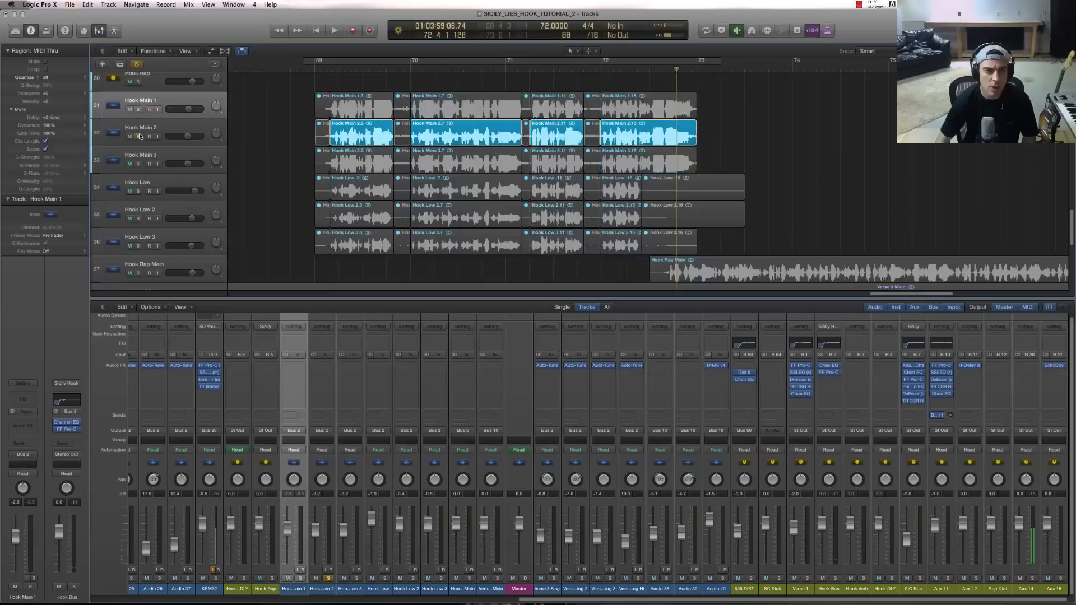
left_click(599, 70)
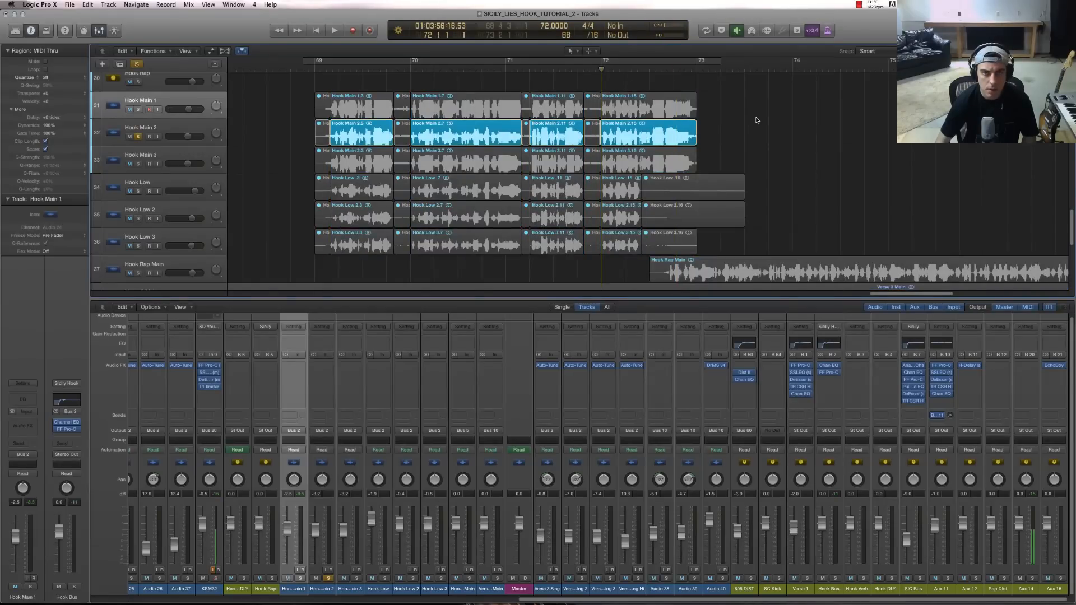
key("space")
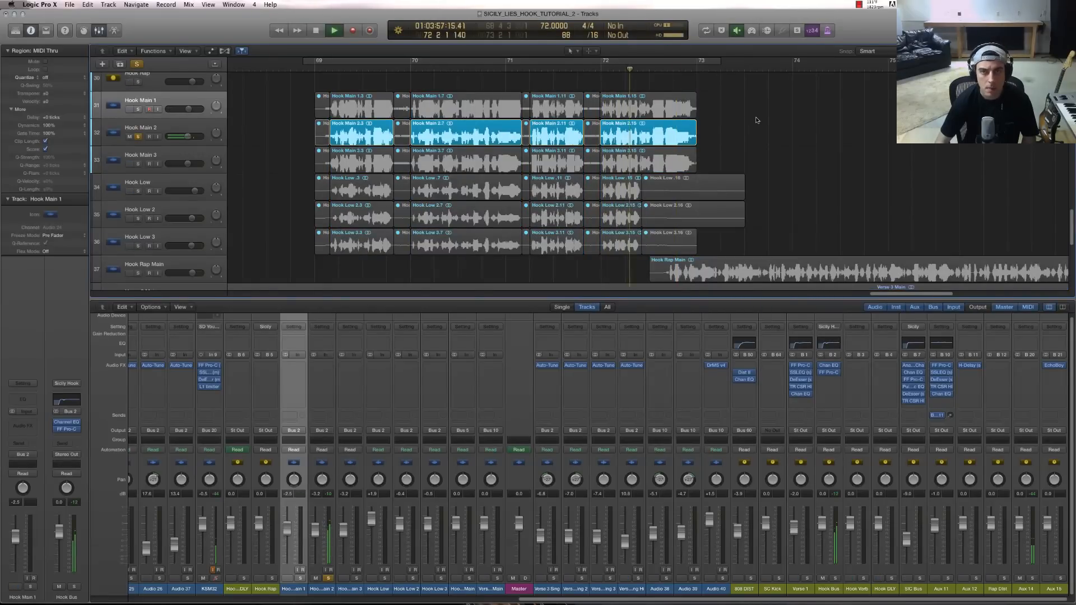
key("space")
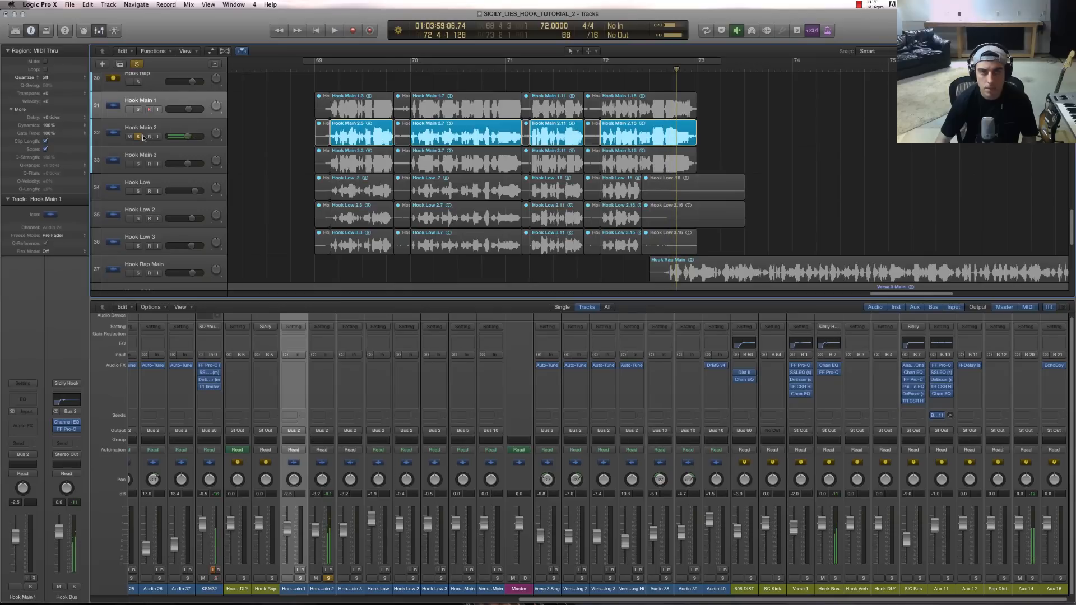
- Clear the solo, select Hook Main 1's last region and insert Celemony's stereo Melodyne plug-in on its channel
key("super+a")
left_click(609, 109)
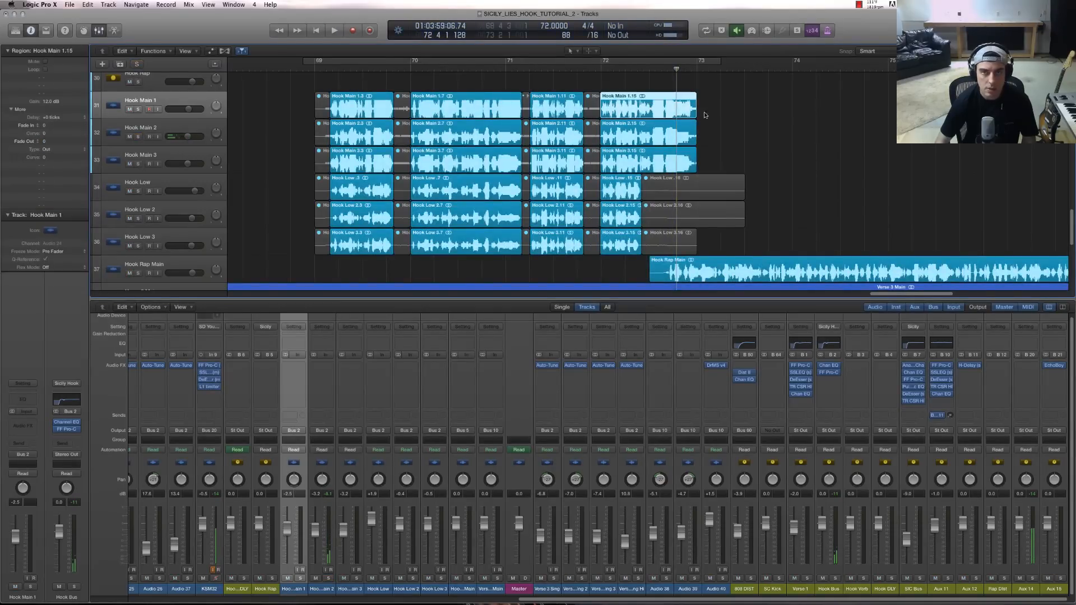
left_click(301, 368)
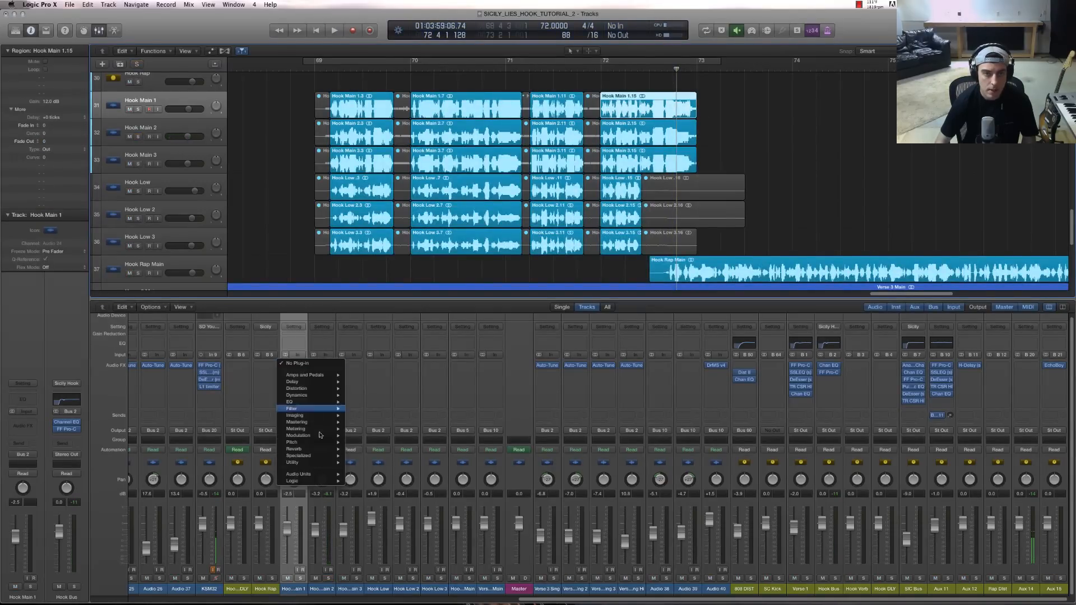
mouse_move(314, 476)
mouse_move(374, 470)
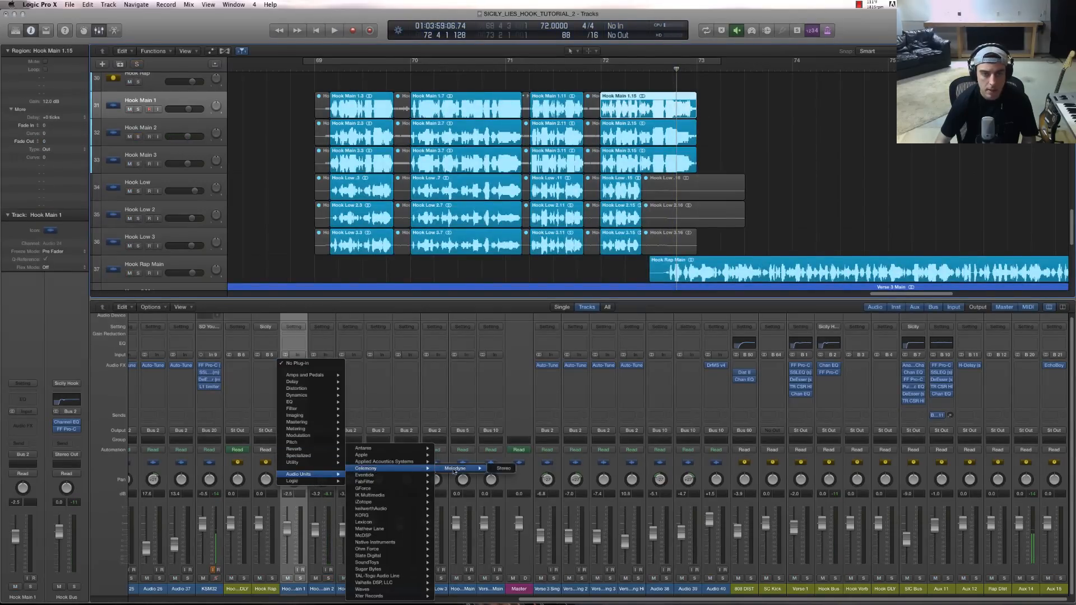
left_click(502, 469)
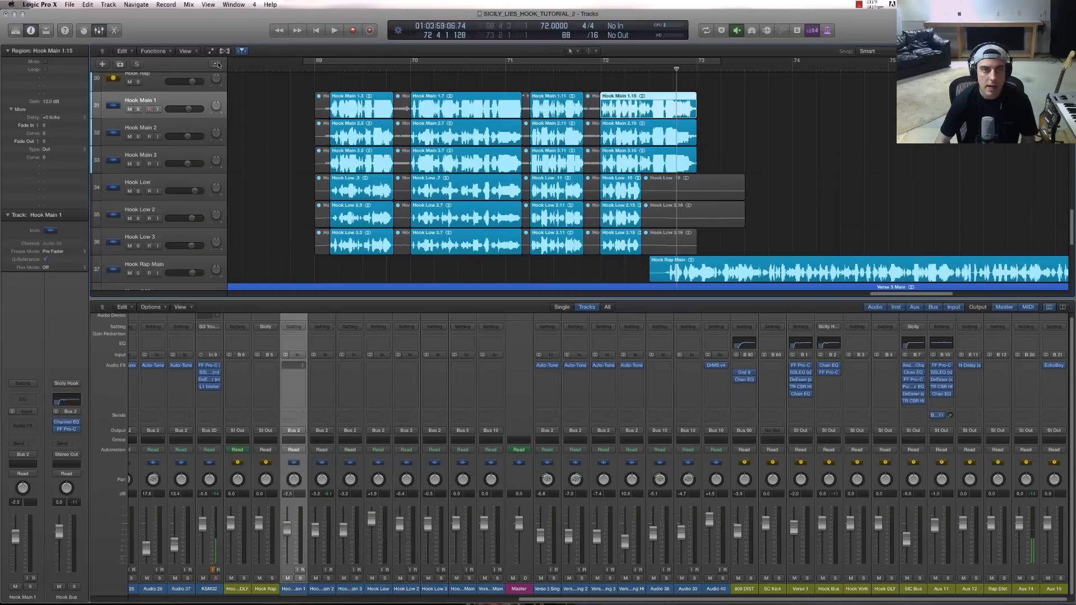
left_click_drag(181, 34, 540, 159)
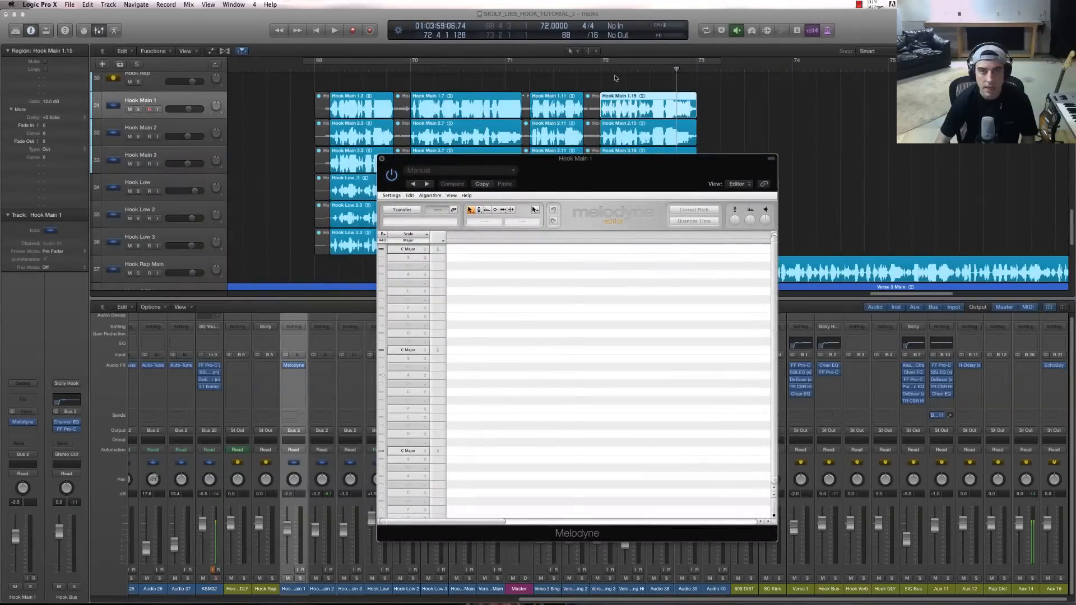
- Transfer the last Hook Main 1 phrase into Melodyne by playing from just before bar 72 to past bar 73
left_click(594, 72)
left_click(401, 212)
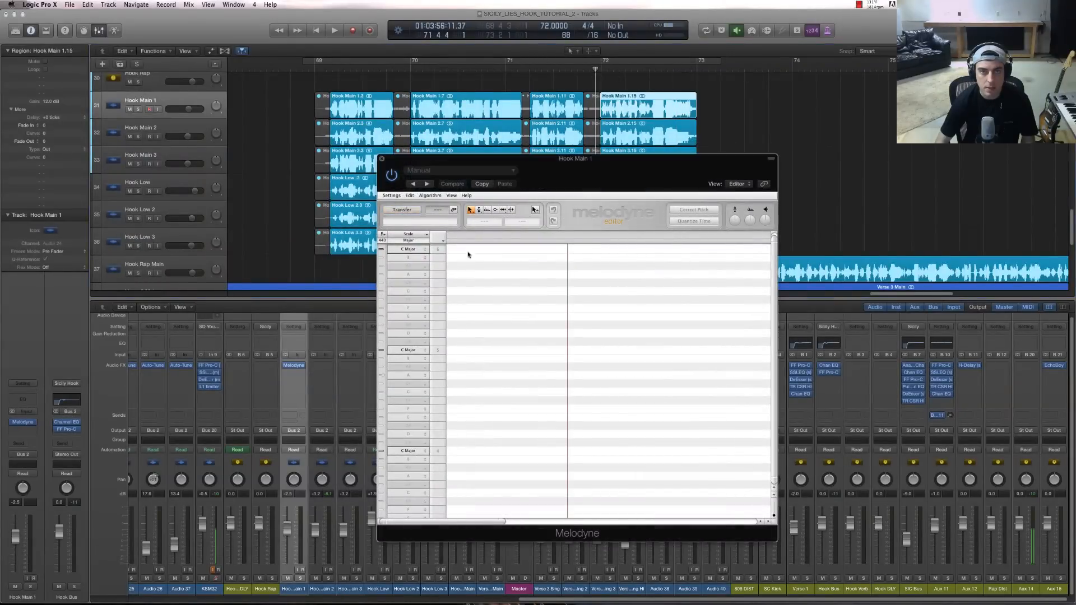
key("space")
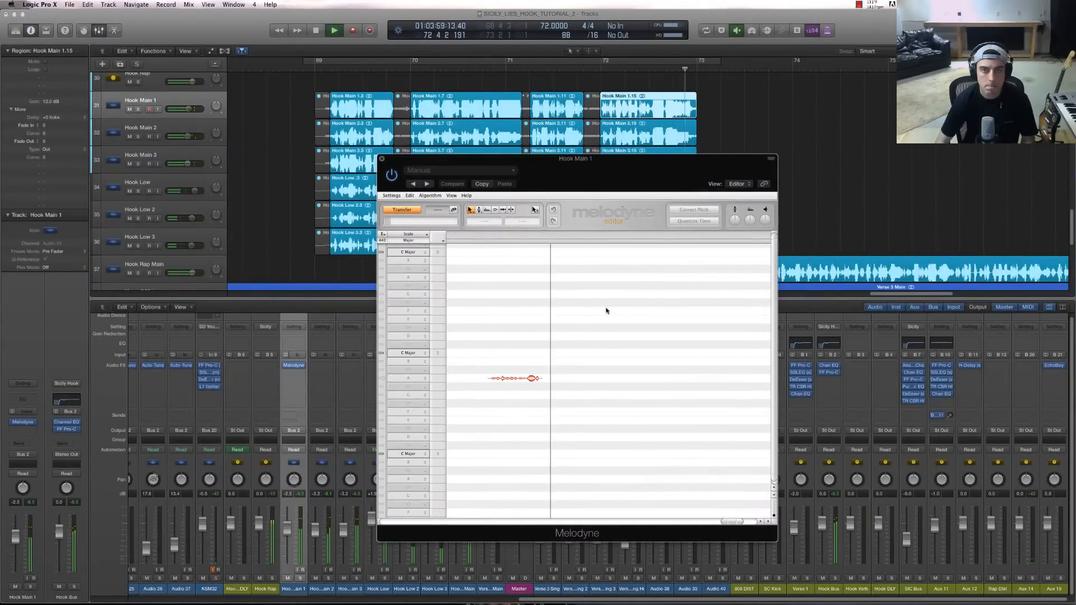
key("space")
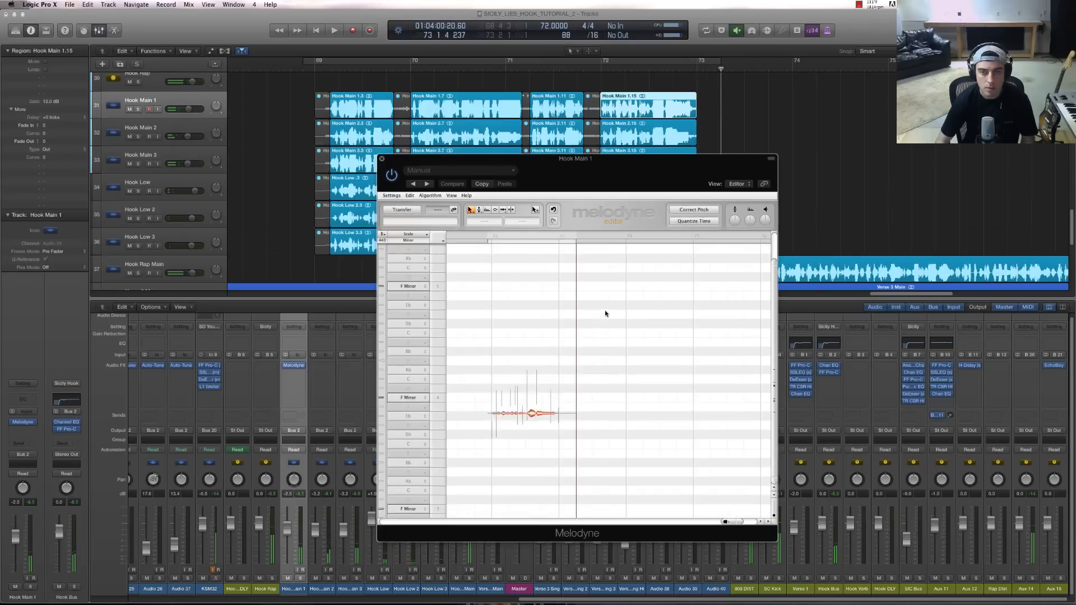
- Select all notes of the Hook Main 1 phrase in Melodyne, fully correct their pitch center and close the editor
left_click_drag(473, 333, 588, 471)
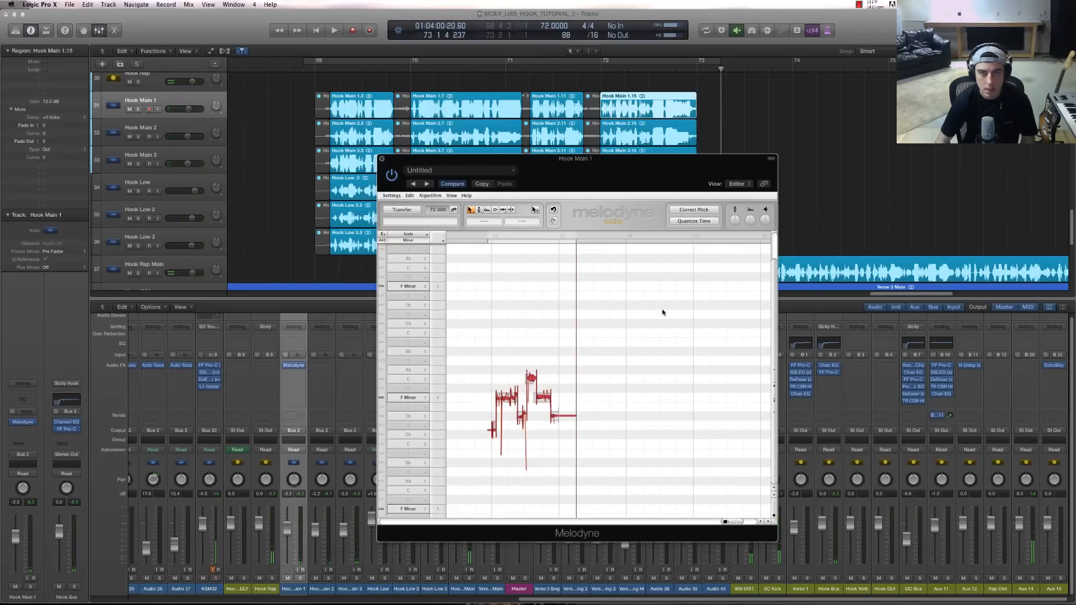
left_click(549, 373)
left_click(531, 378)
key("super+a")
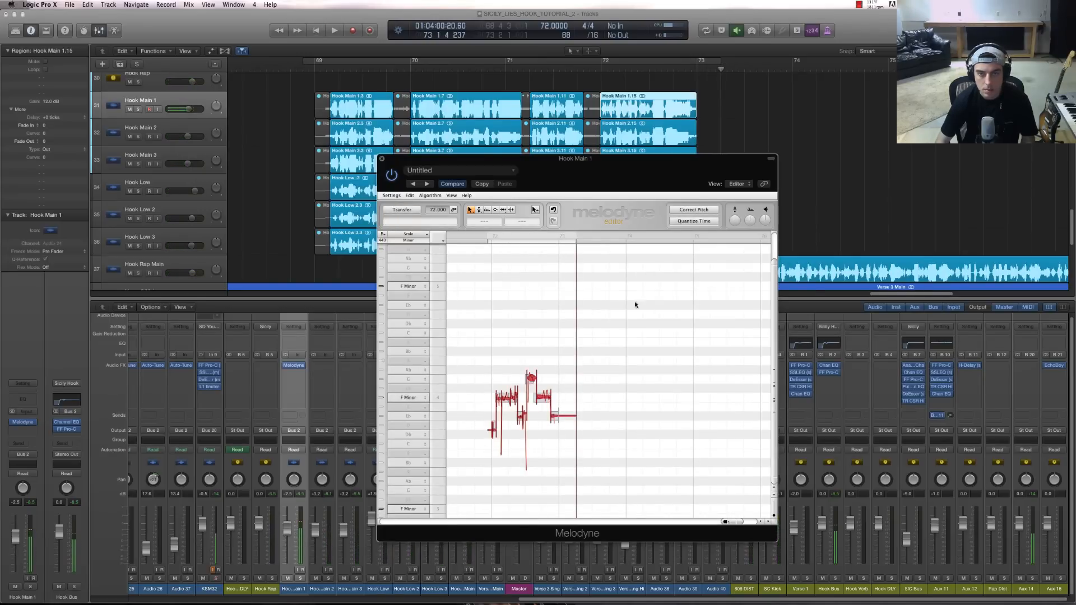
left_click(692, 212)
left_click_drag(496, 232, 661, 231)
left_click(652, 300)
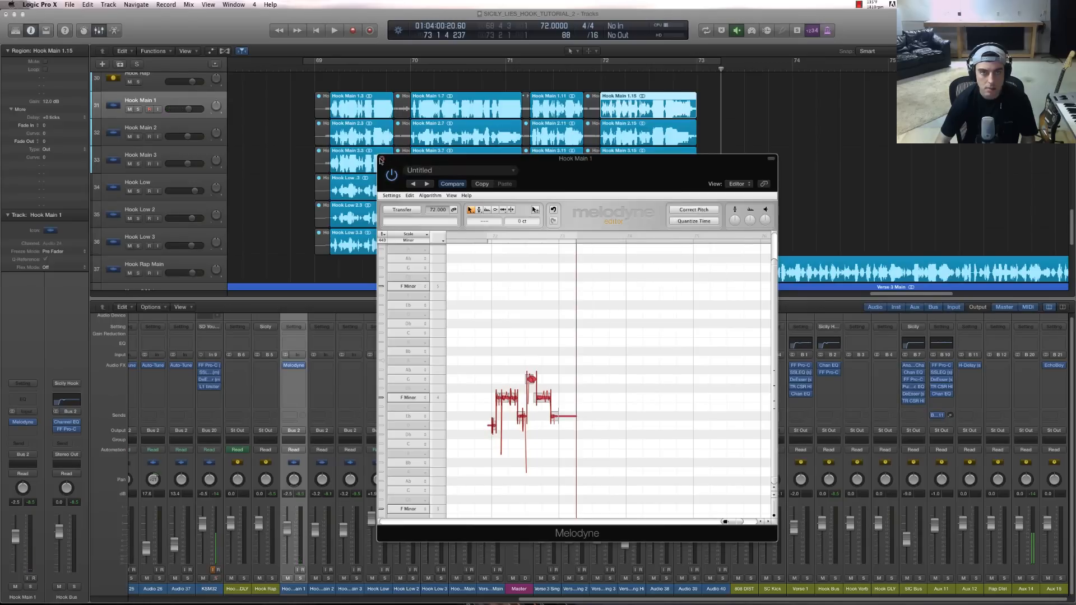
left_click(382, 159)
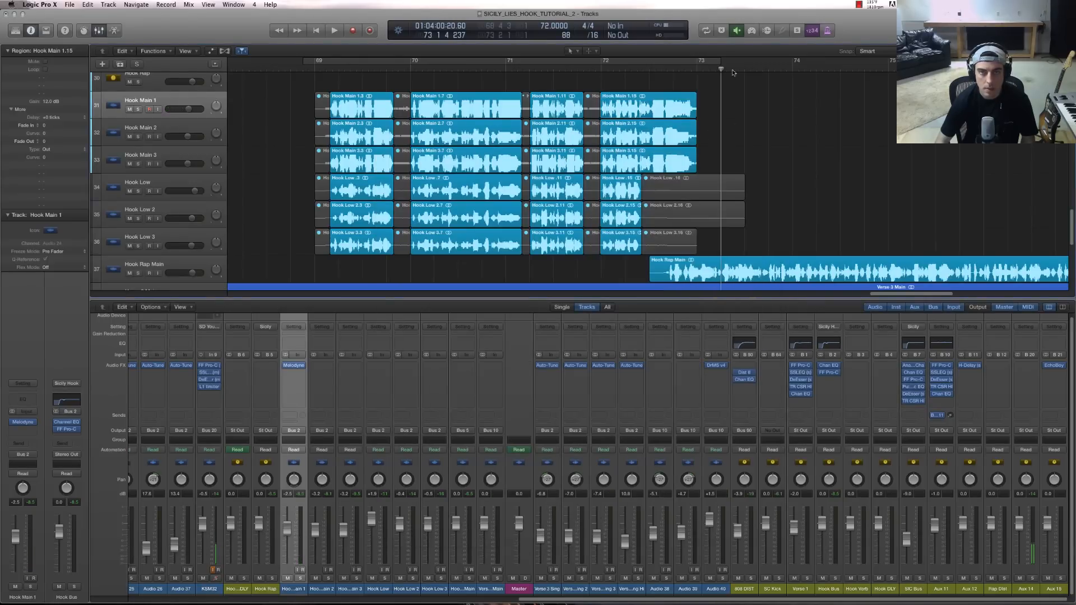
- Bounce Hook Main 1's last region in place to a new track, muting the source and enabling Bypass Effect Plug-ins
key("ctrl+b")
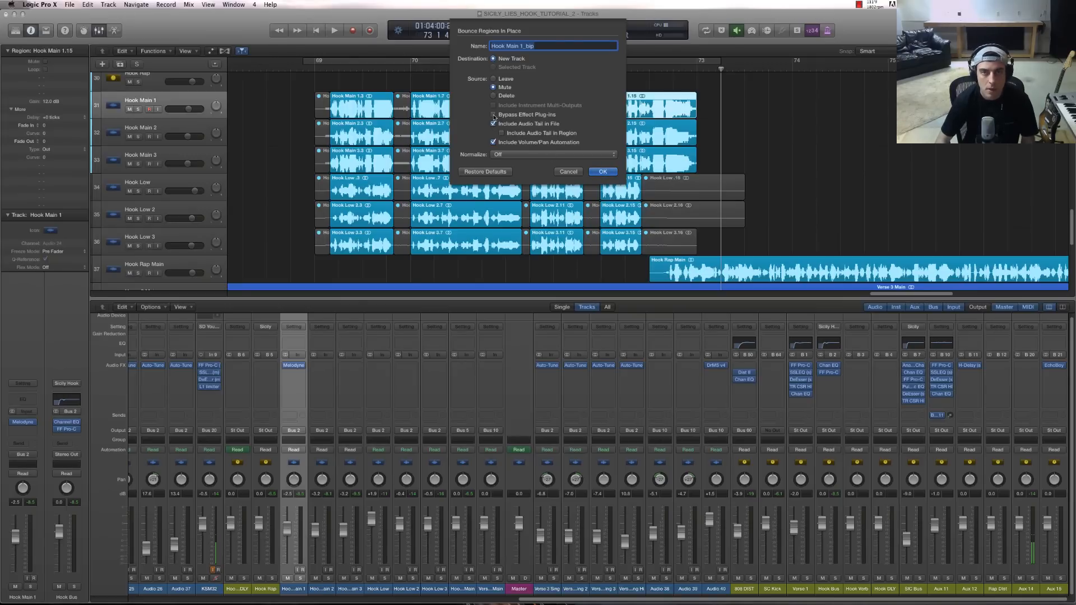
left_click(516, 115)
left_click(516, 116)
left_click(516, 115)
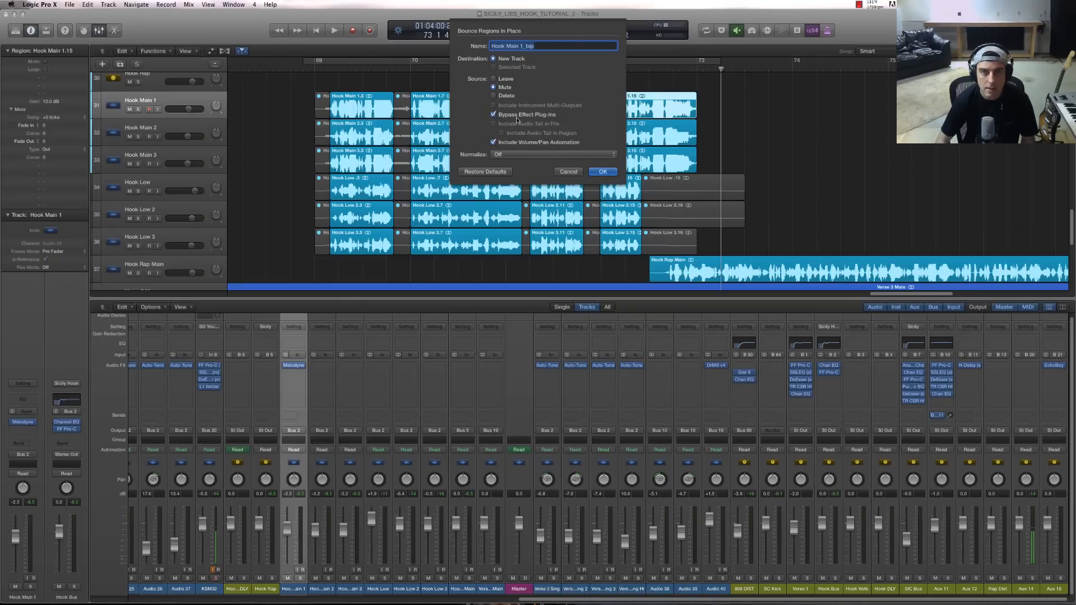
left_click(603, 173)
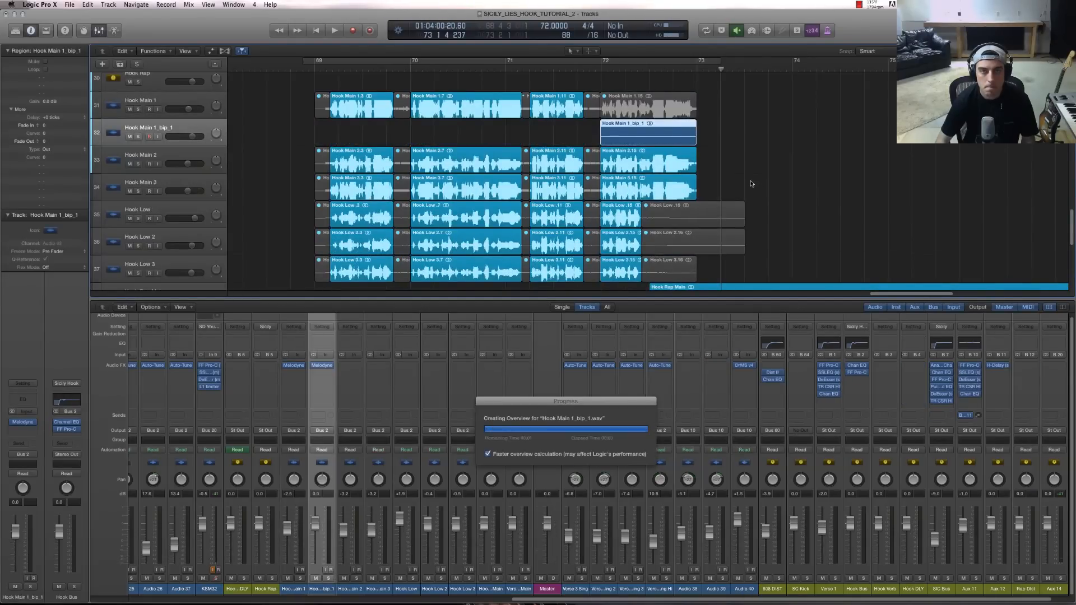
- Remove the Melodyne plug-in from the Hook Main 1 channel and from its bounced copy's channel
left_click(130, 137)
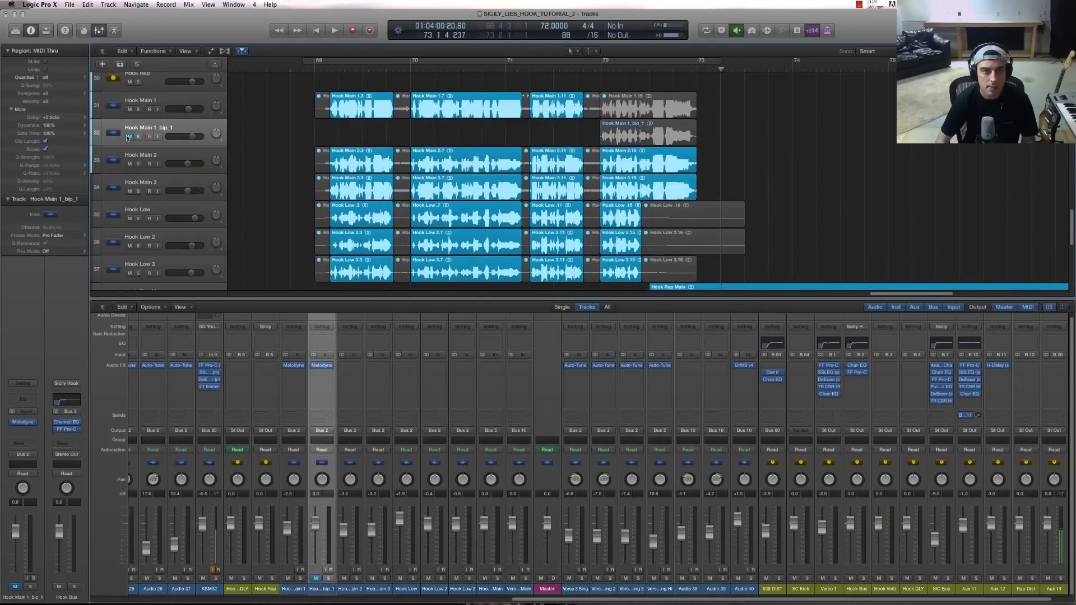
left_click(130, 137)
left_click(202, 147)
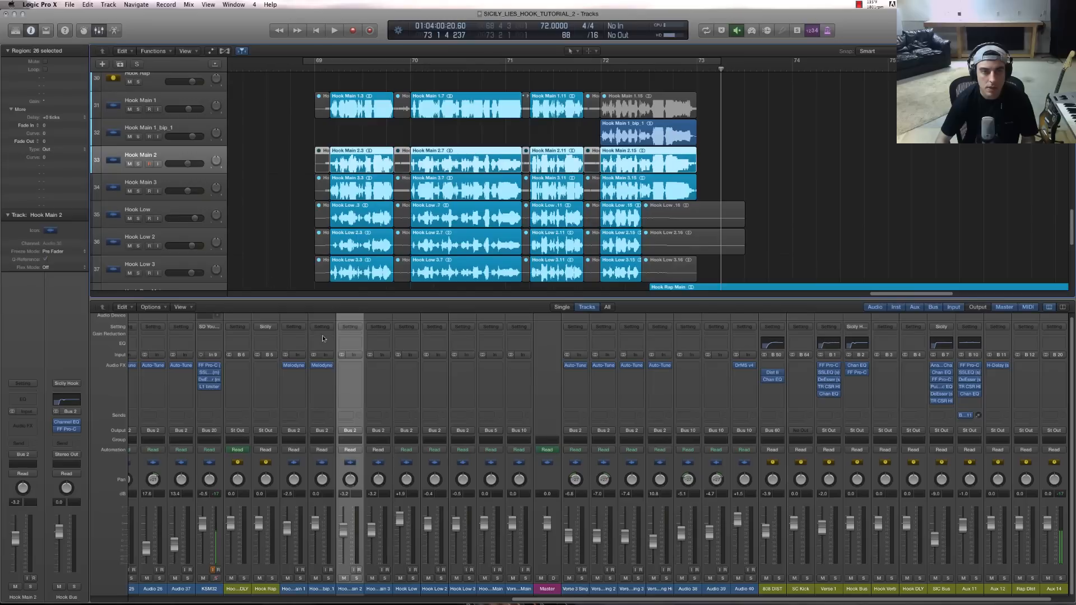
left_click(329, 368)
left_click(329, 368)
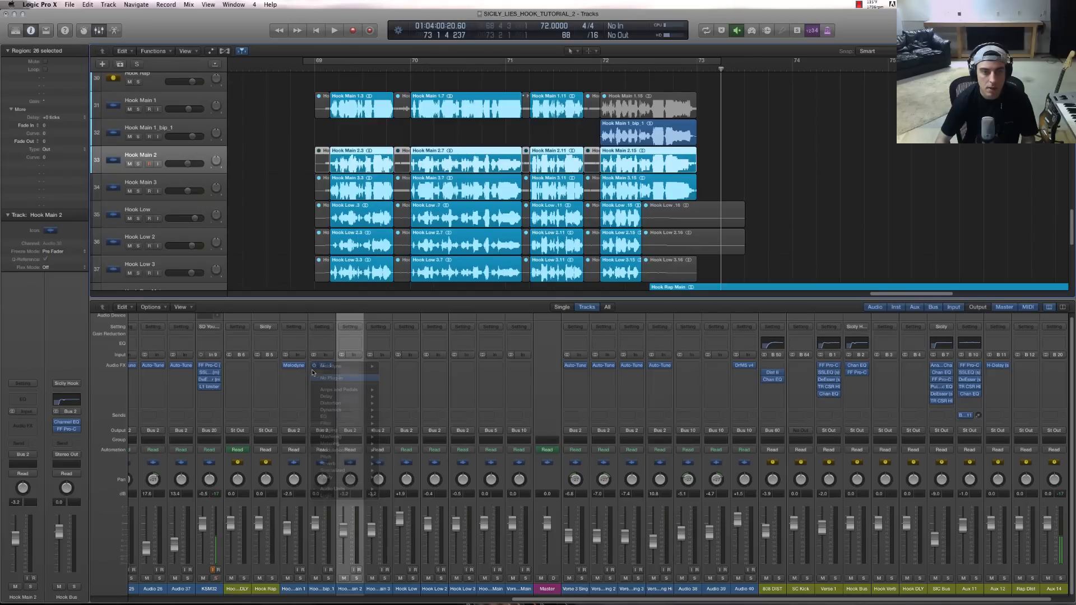
left_click(303, 368)
left_click(308, 378)
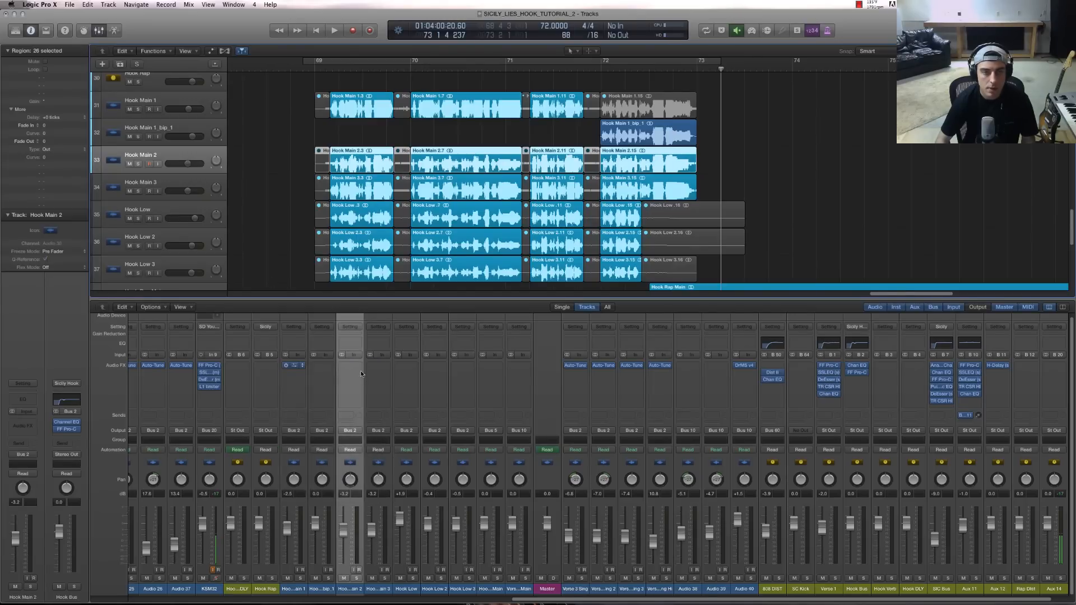
- Insert Celemony's stereo Melodyne plug-in on the Hook Main 2 channel and place its window over the arrangement
left_click(358, 365)
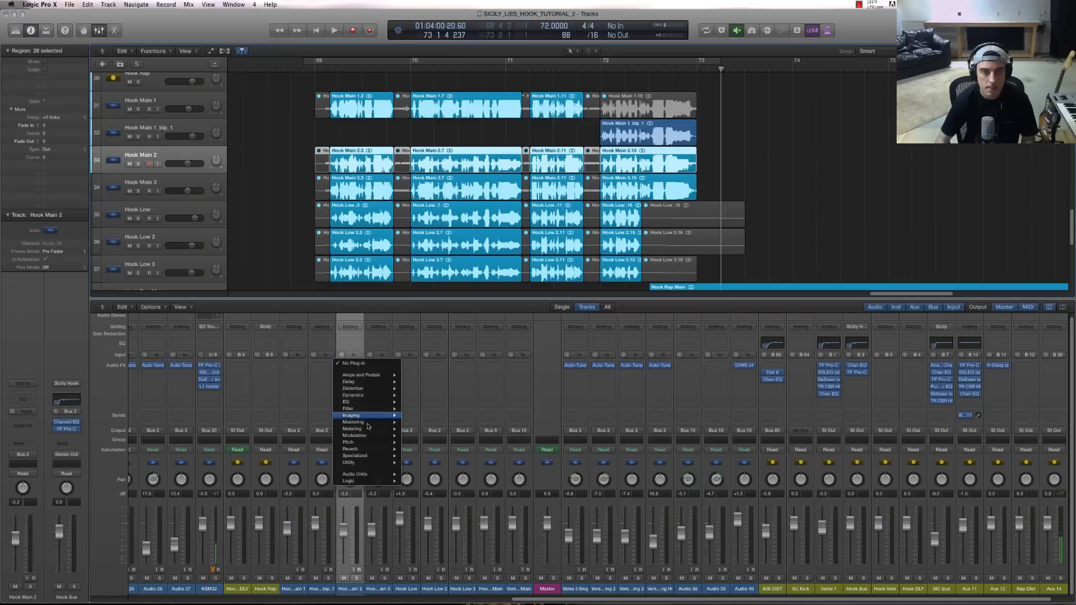
mouse_move(364, 475)
mouse_move(444, 483)
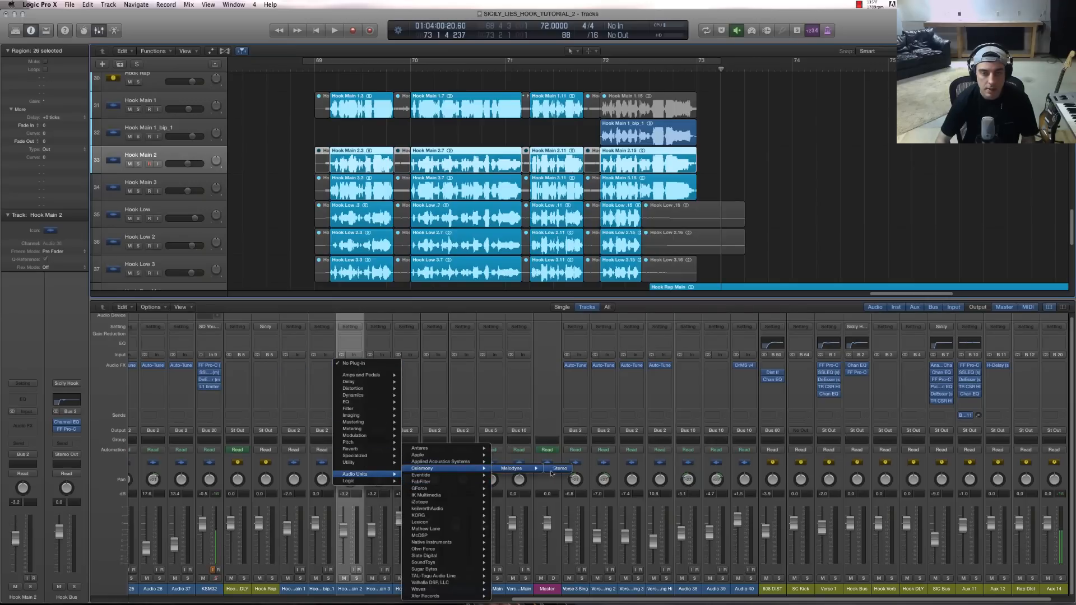
left_click(553, 469)
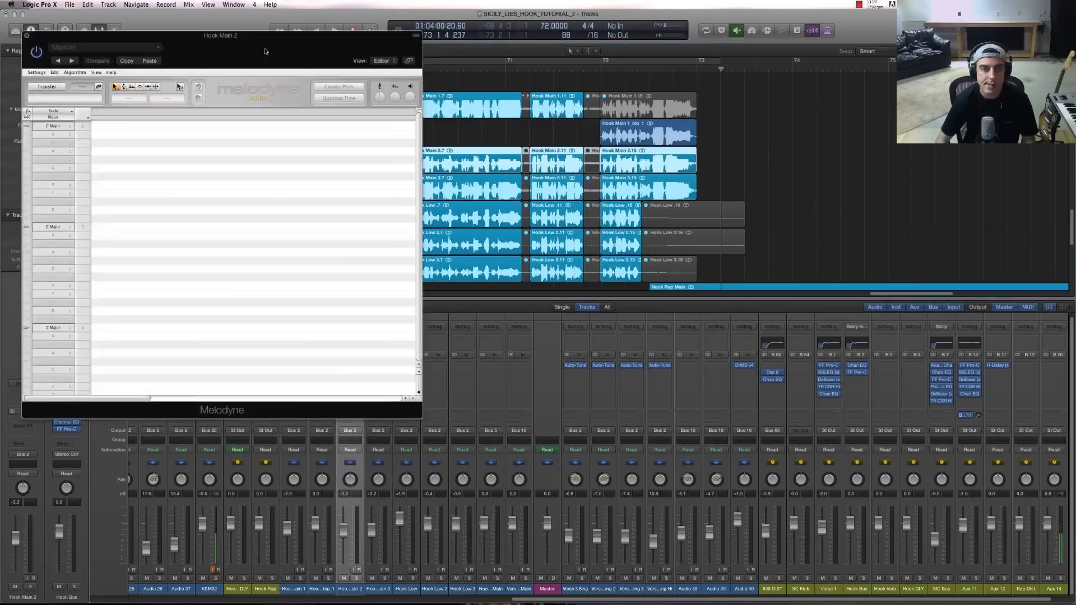
left_click_drag(245, 32, 606, 129)
- Solo Hook Main 2 and transfer its last phrase into Melodyne by playing from bar 72 to past bar 73
left_click(409, 180)
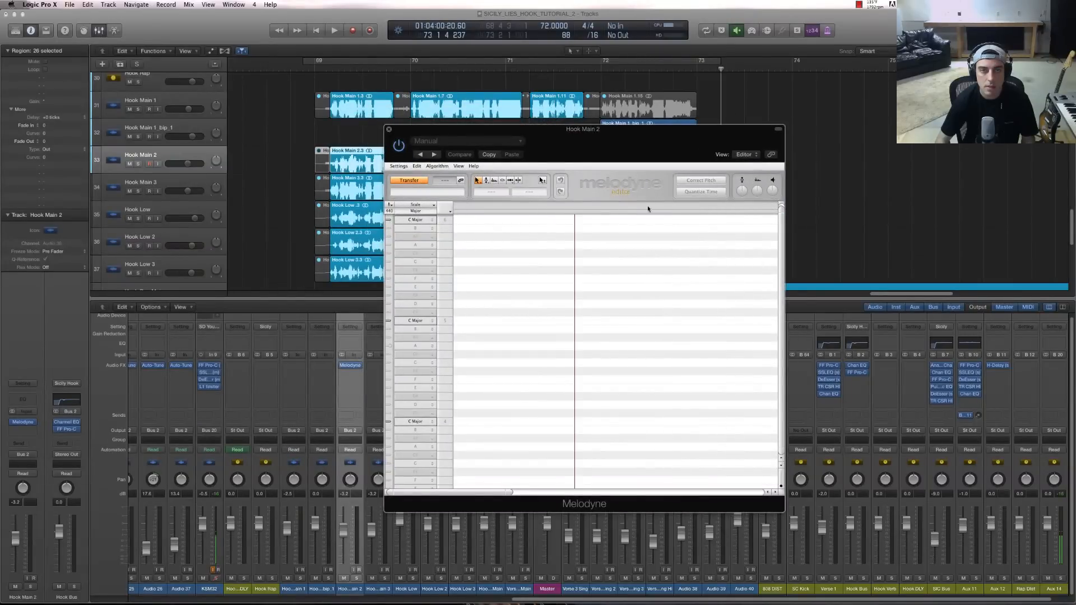
left_click(138, 164)
left_click_drag(533, 141, 546, 159)
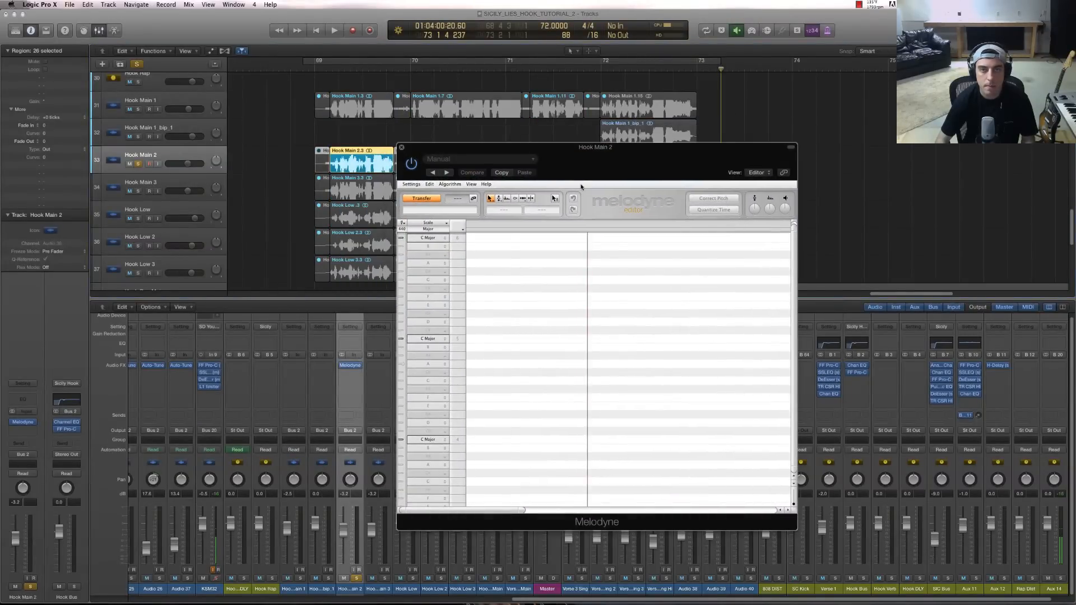
key("space")
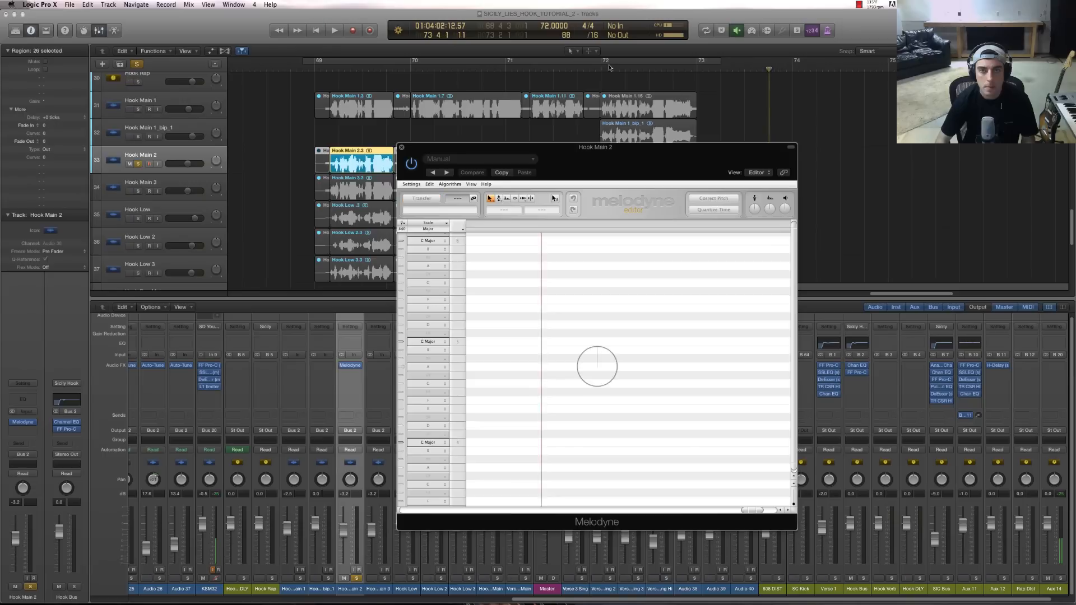
key("space")
left_click(430, 199)
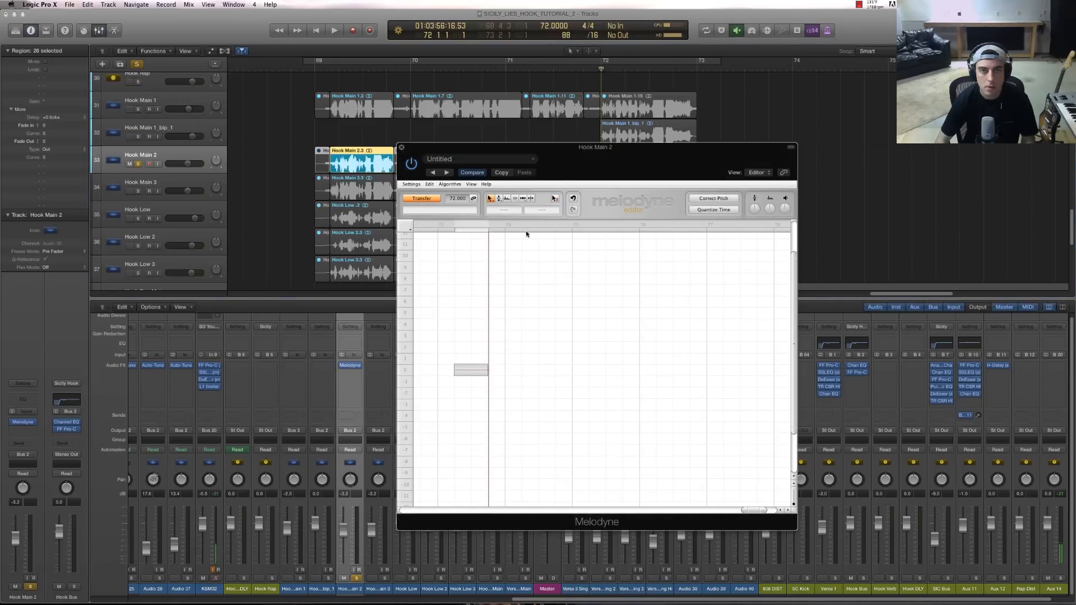
key("space")
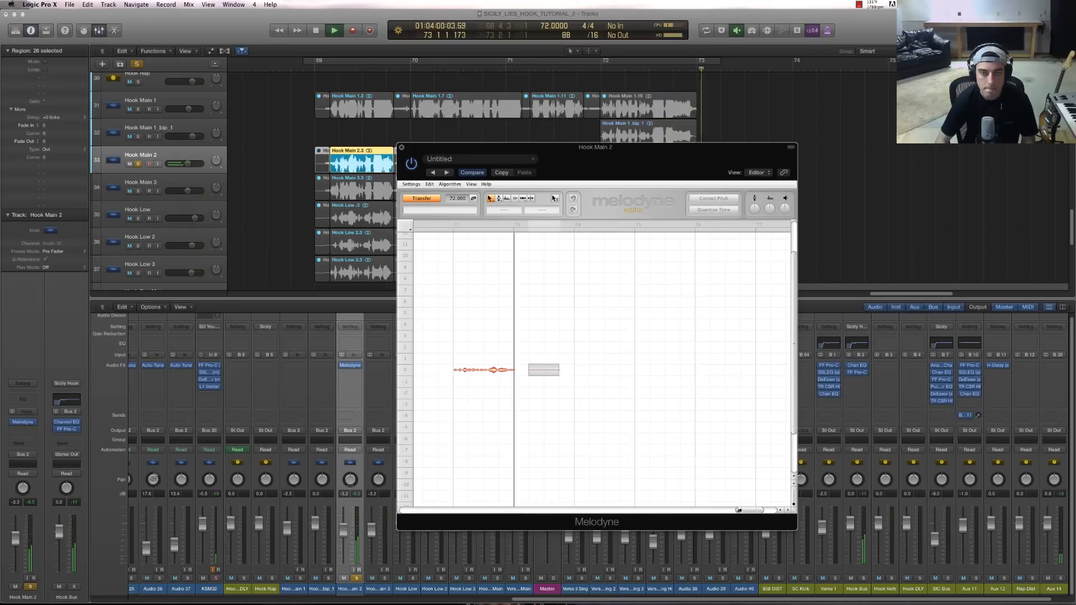
key("space")
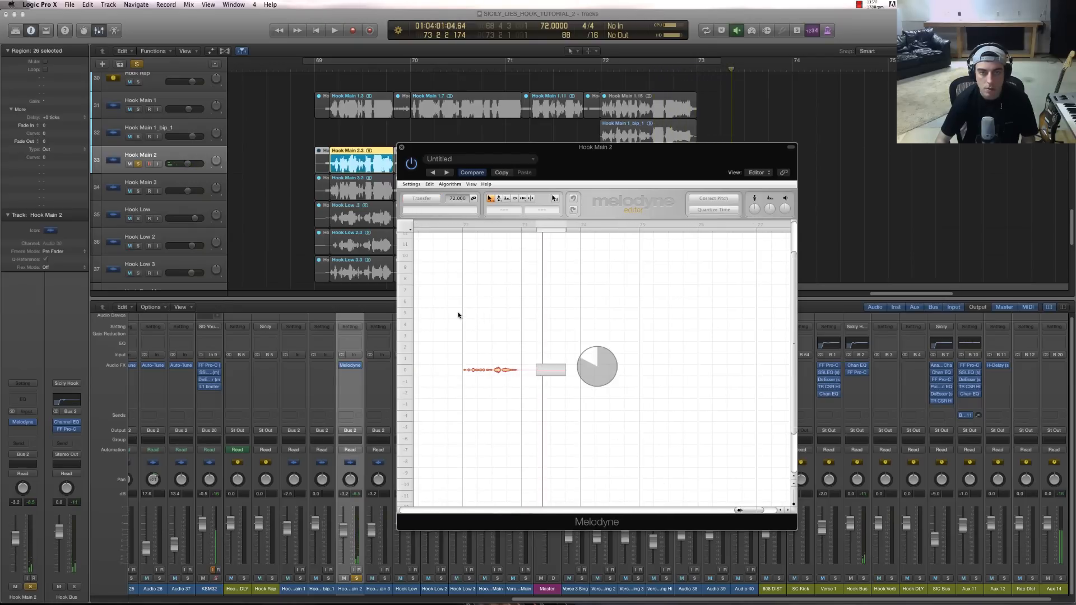
- Select the transferred Hook Main 2 notes in Melodyne and apply pitch correction to them
left_click_drag(476, 303, 596, 414)
left_click_drag(551, 361, 550, 369)
left_click_drag(491, 332, 602, 417)
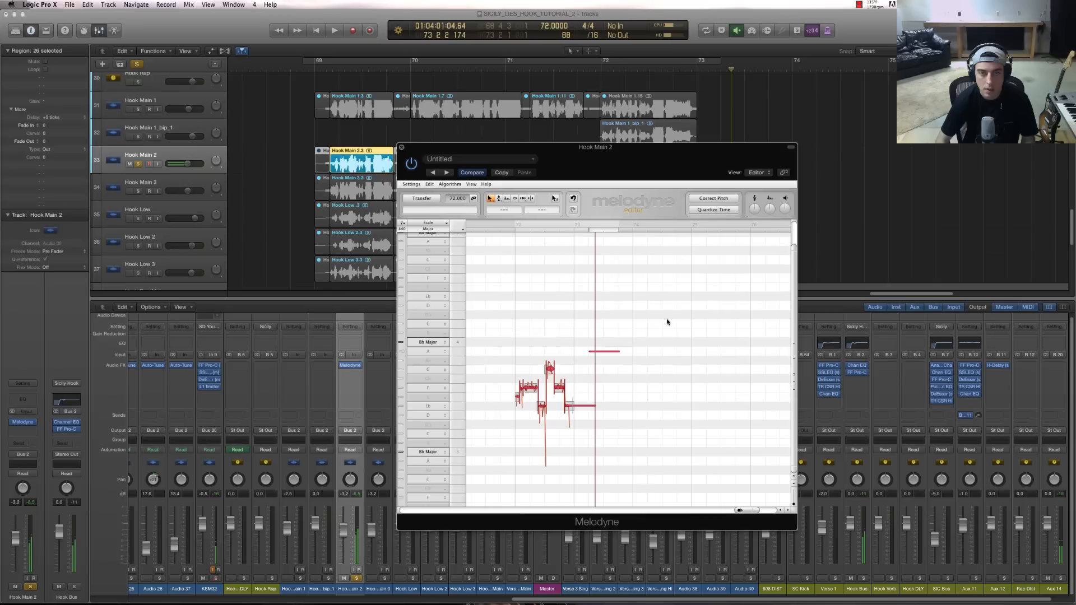
left_click(714, 198)
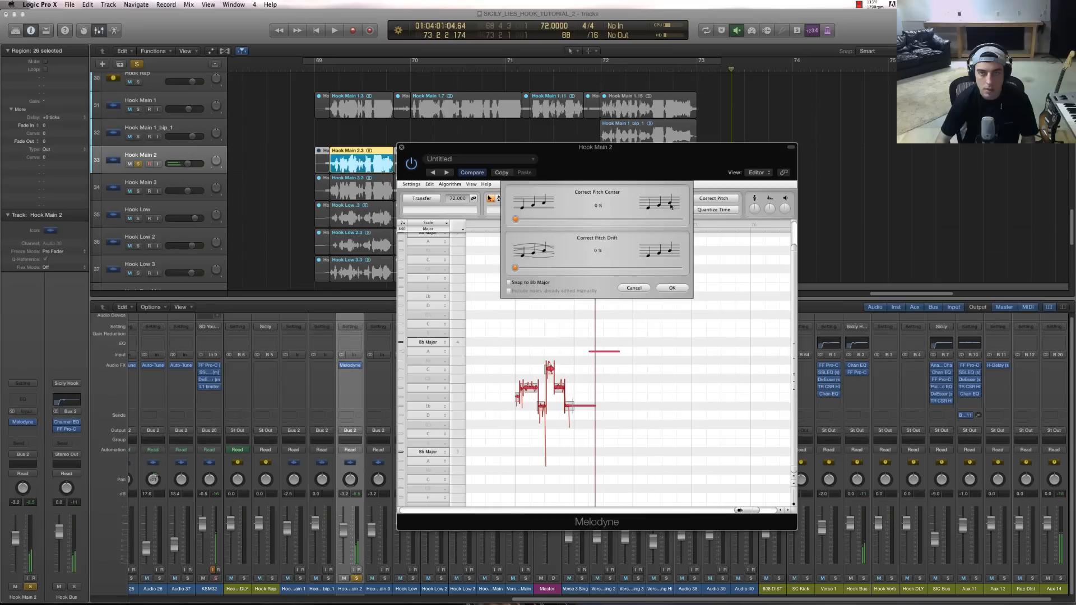
left_click(672, 288)
- Play the corrected Hook Main 2 phrase from bar 72, and close Melodyne with the track's solo cleared
key("space")
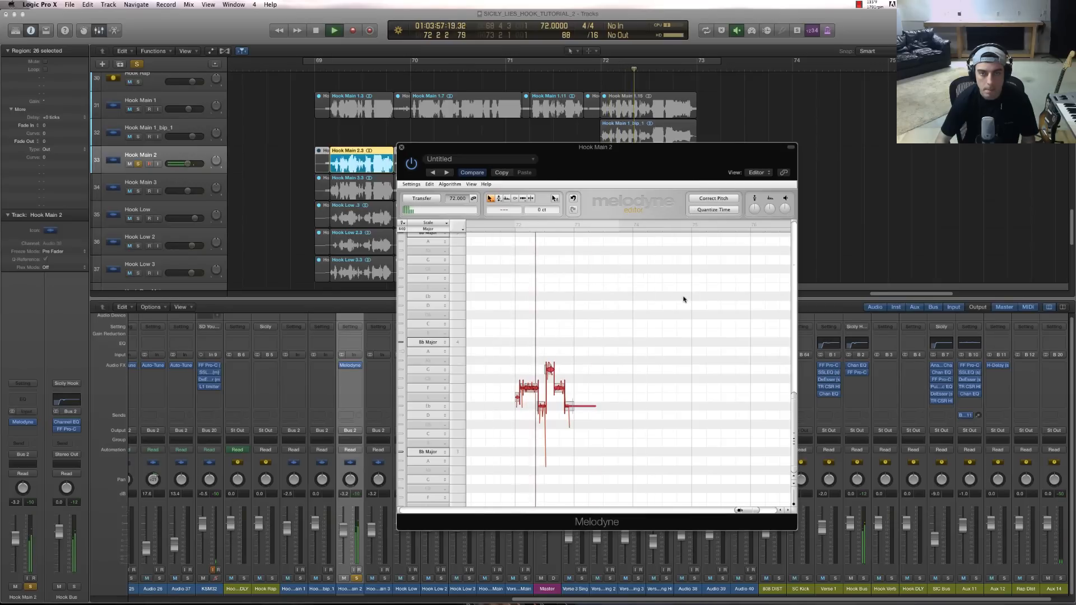
key("space")
left_click(402, 147)
left_click(138, 163)
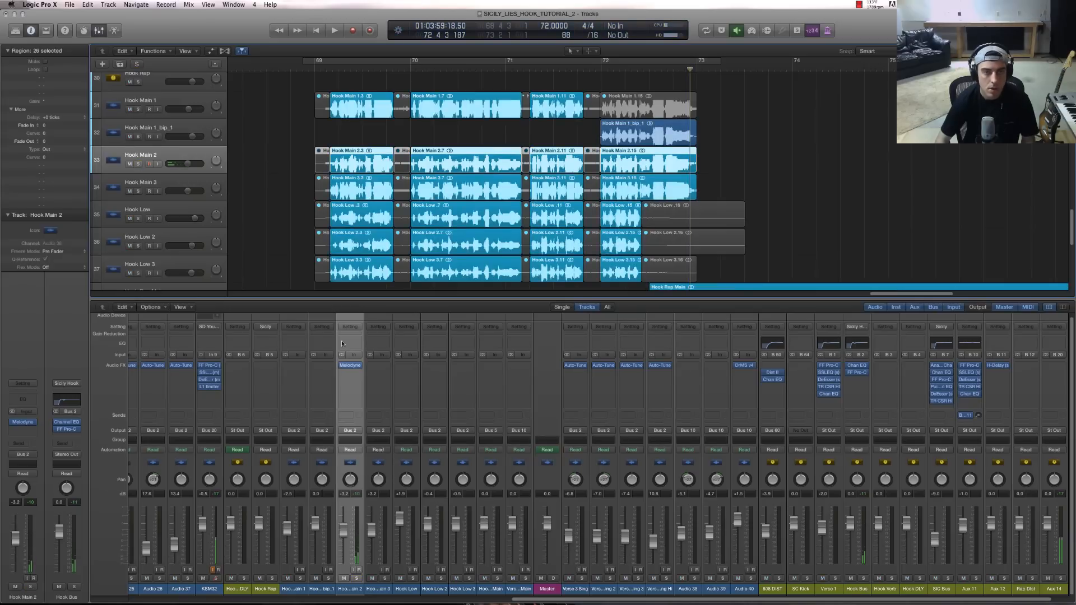
- Bounce Hook Main 2's last region in place to a new track with the source muted and effect plug-ins bypassed
mouse_move(359, 368)
left_click(668, 162)
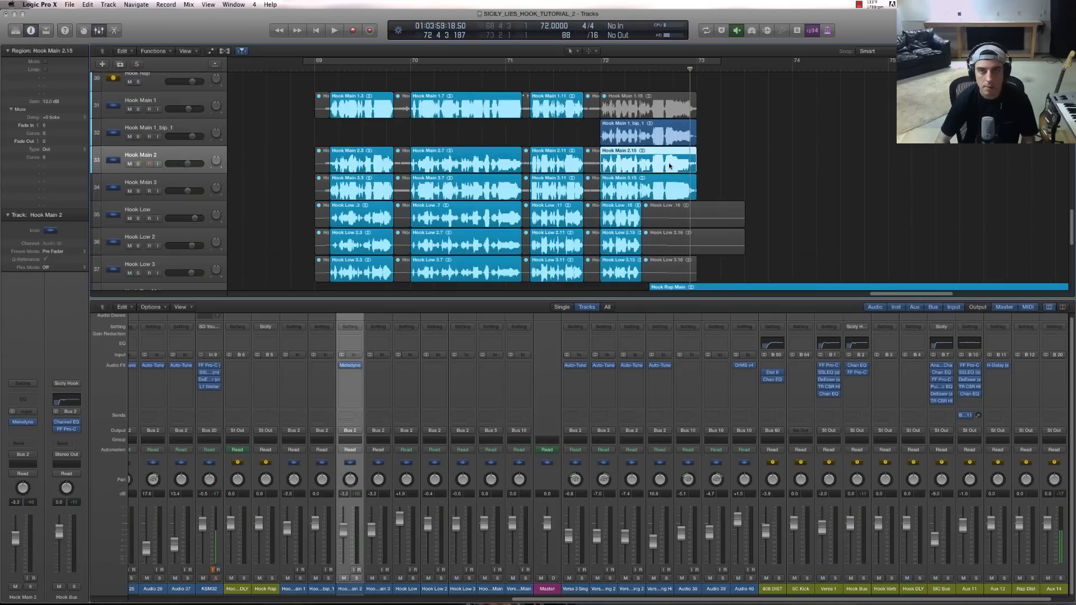
key("ctrl+b")
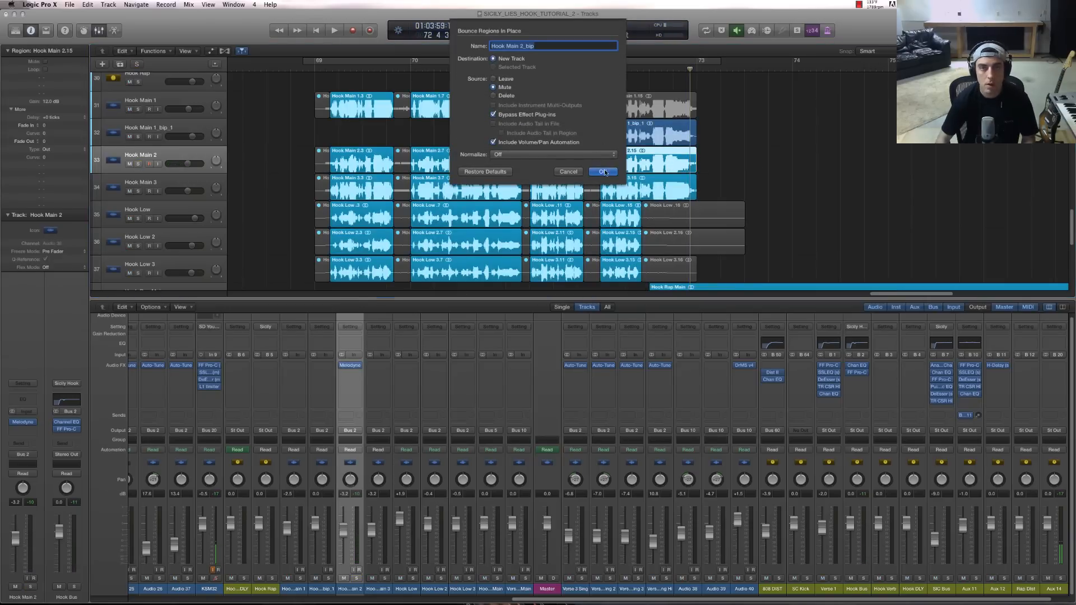
left_click(603, 171)
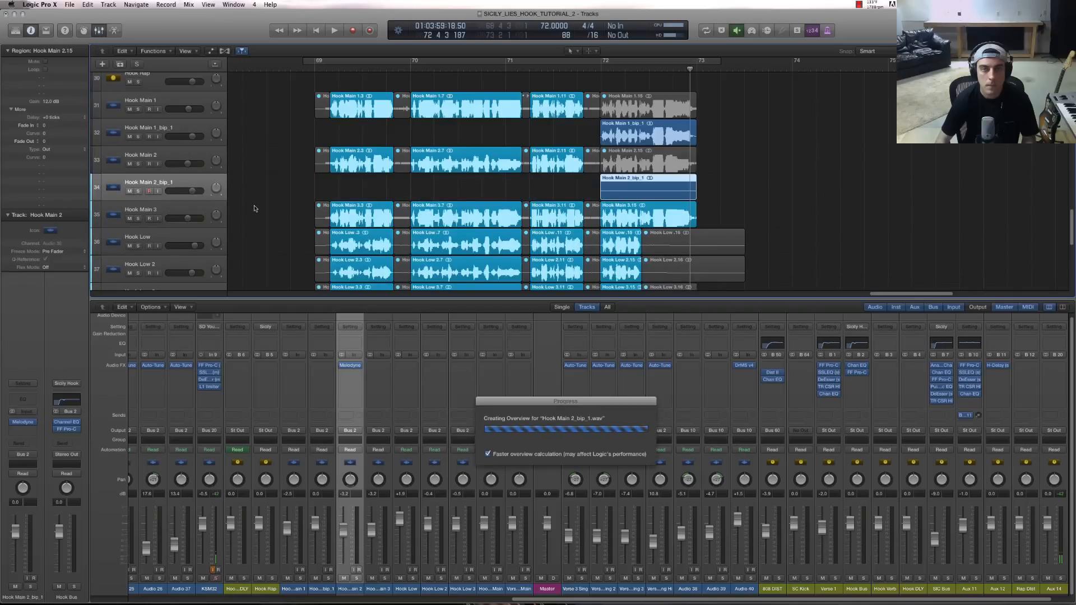
- Remove the Melodyne plug-in from the Hook Main 2 channel and from its bounced copy's channel
left_click(205, 217)
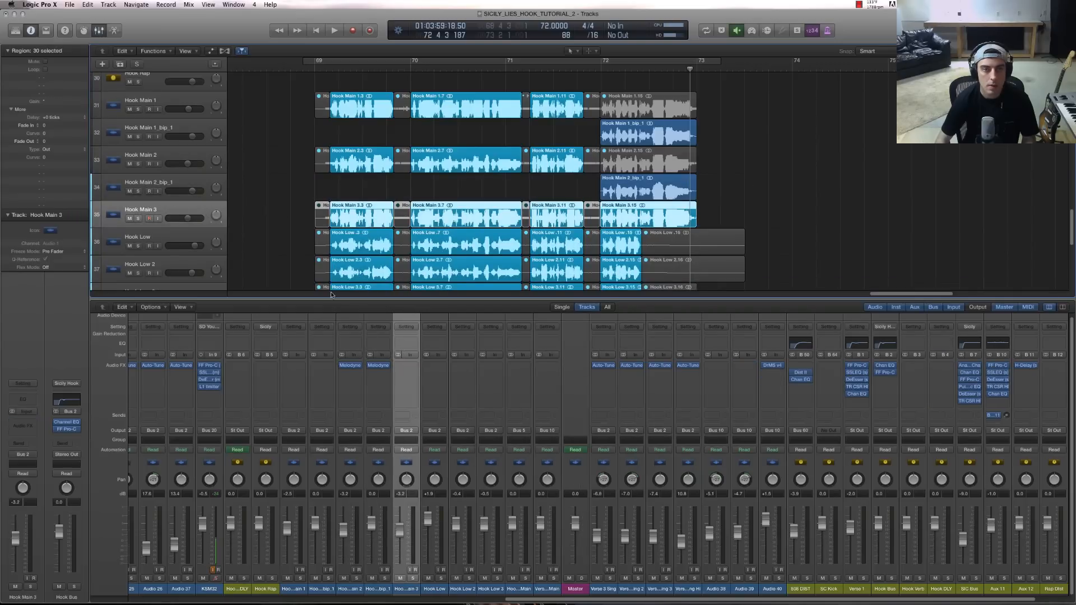
left_click(385, 367)
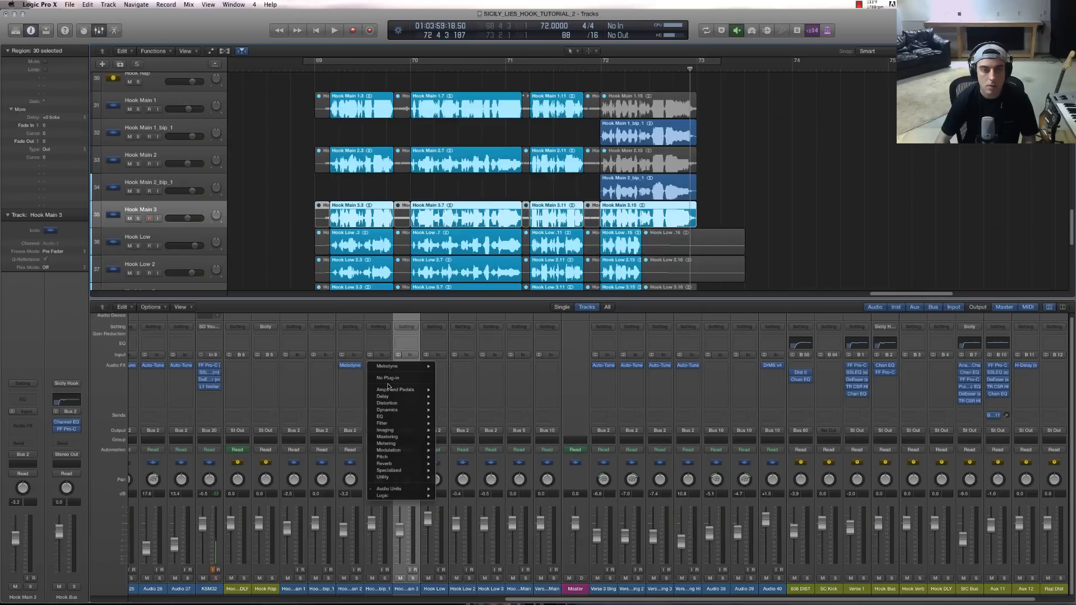
left_click(359, 366)
left_click(359, 365)
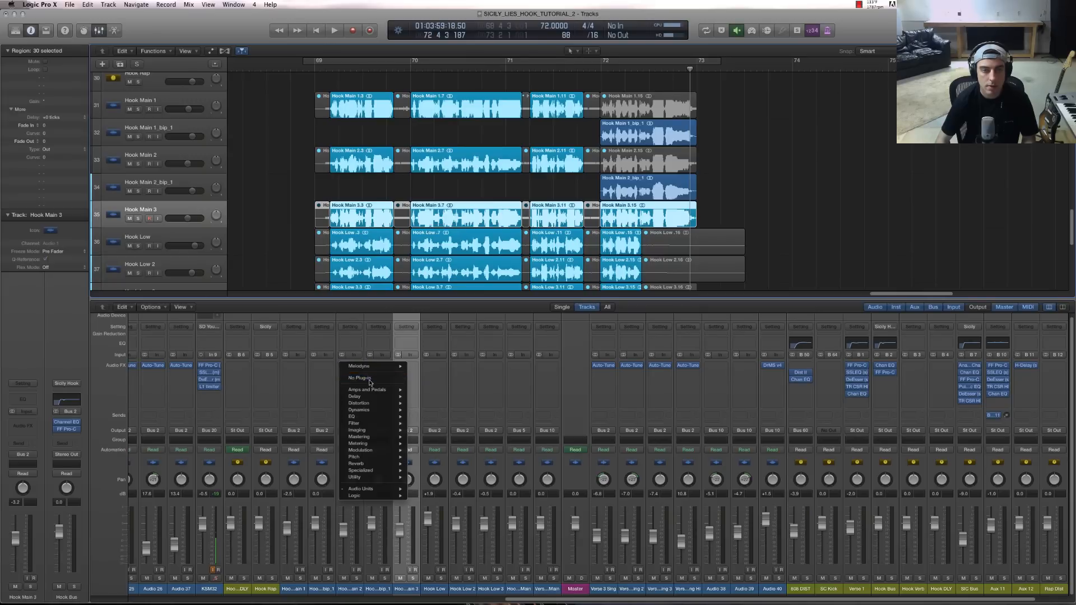
left_click(369, 380)
- Insert Celemony's stereo Melodyne plug-in on the Hook Main 3 channel
left_click(415, 367)
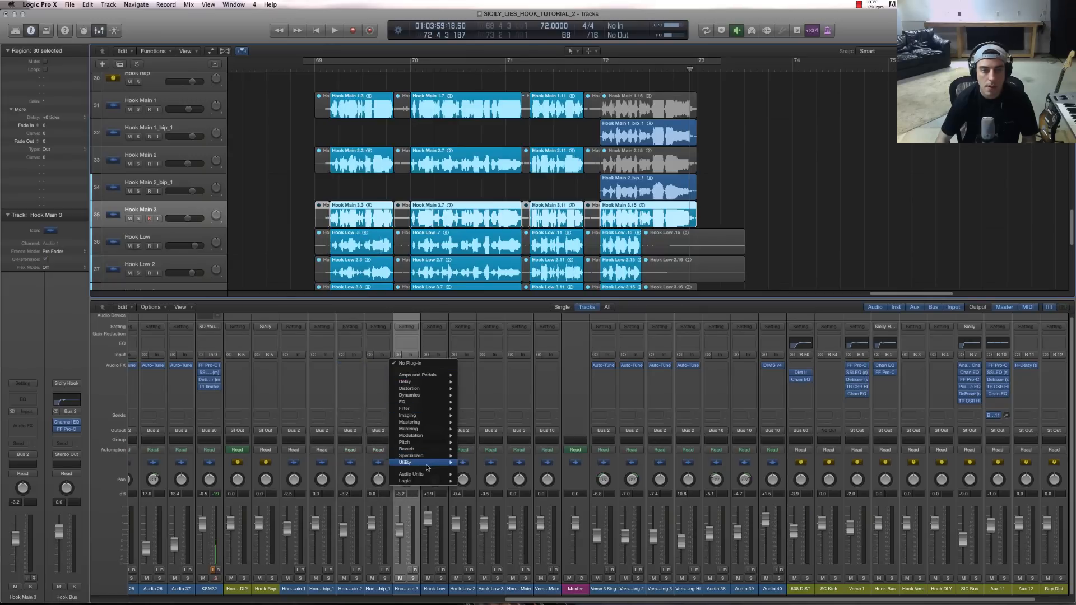
mouse_move(431, 474)
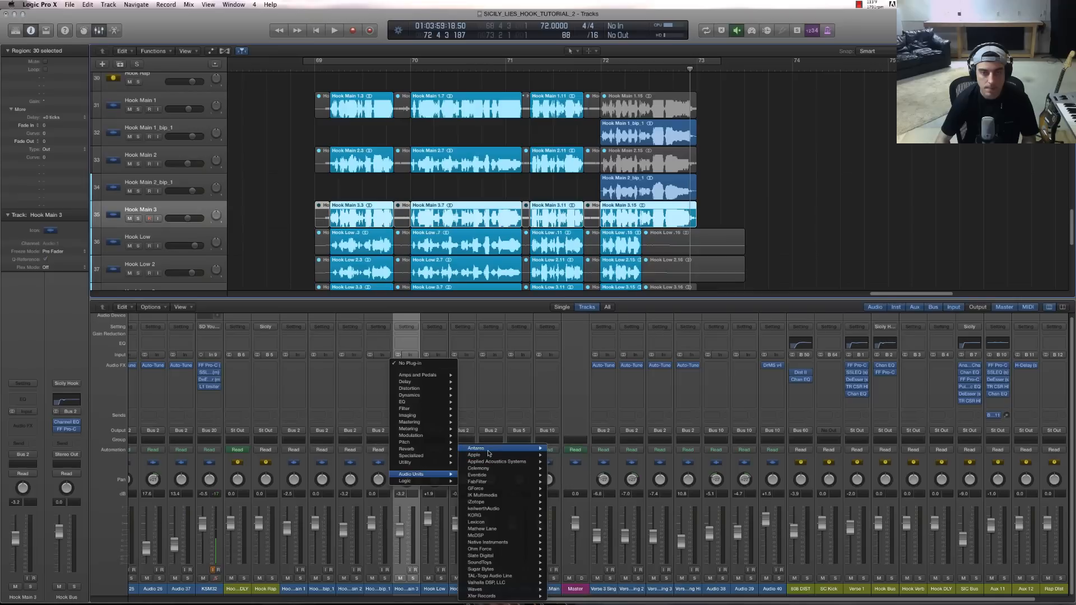
mouse_move(508, 463)
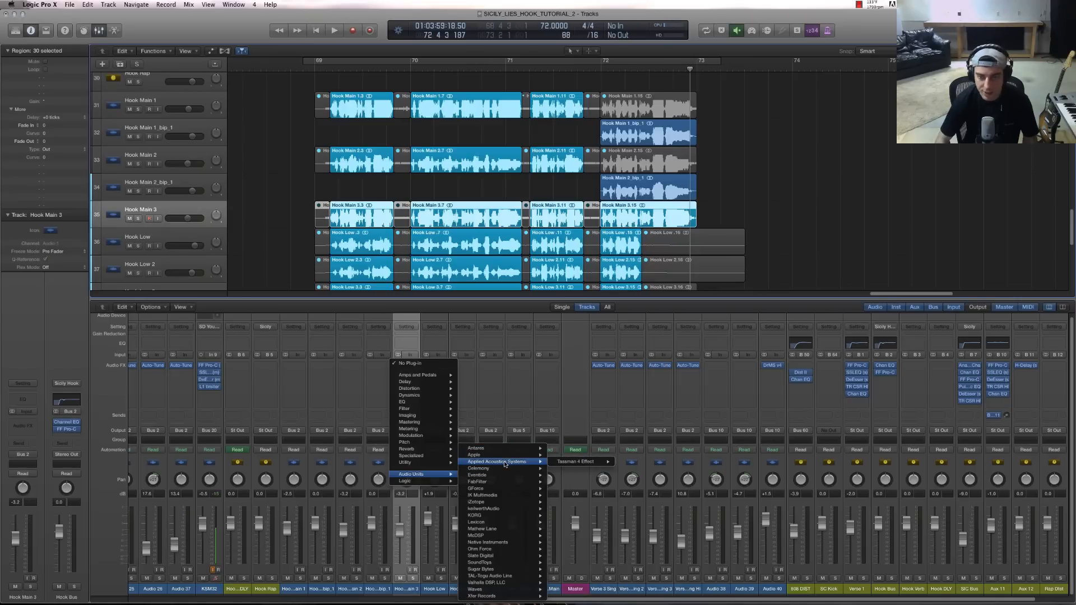
mouse_move(571, 470)
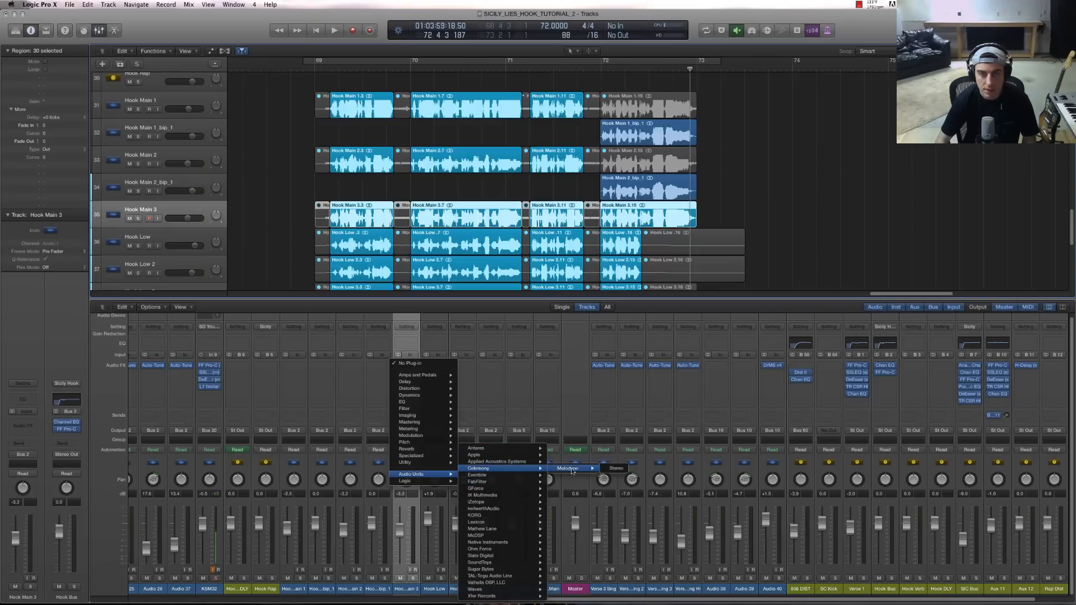
left_click(605, 471)
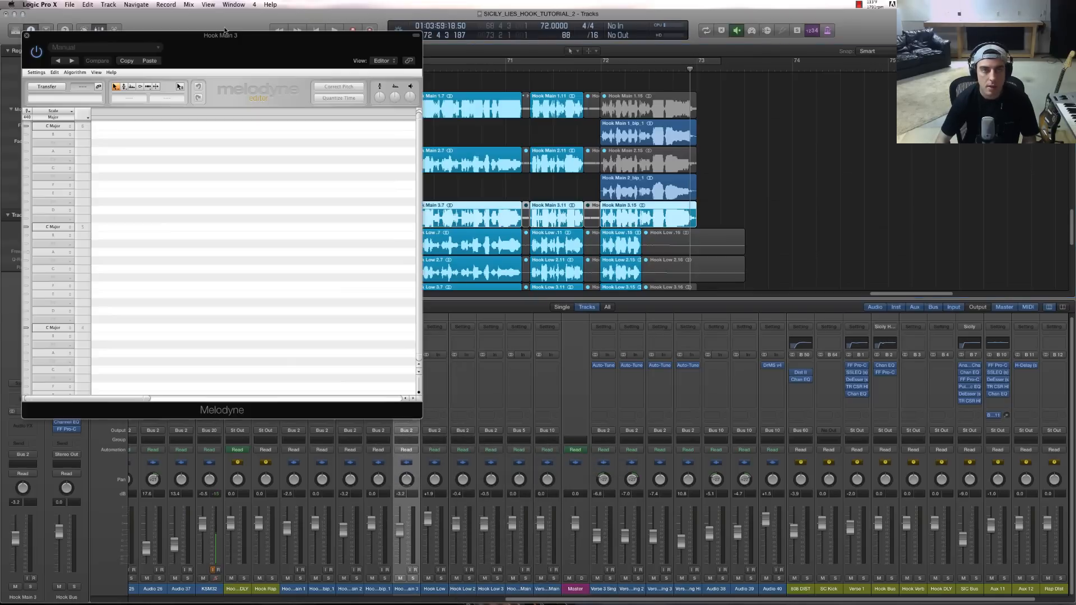
- Transfer Hook Main 3's end phrase into Melodyne by playing the song from just before bar 72
left_click_drag(223, 35, 458, 132)
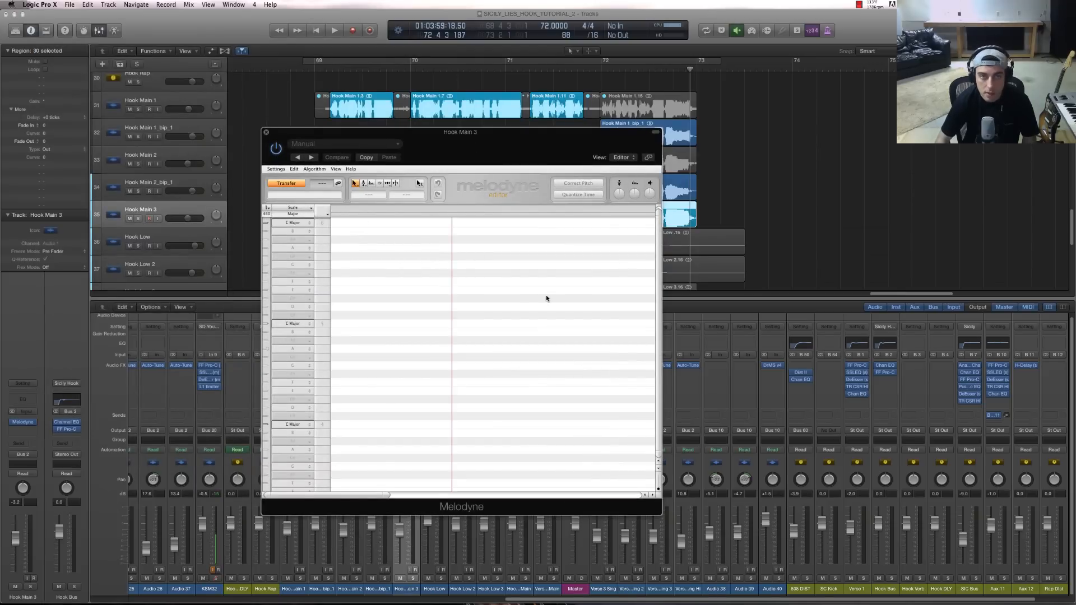
key("space")
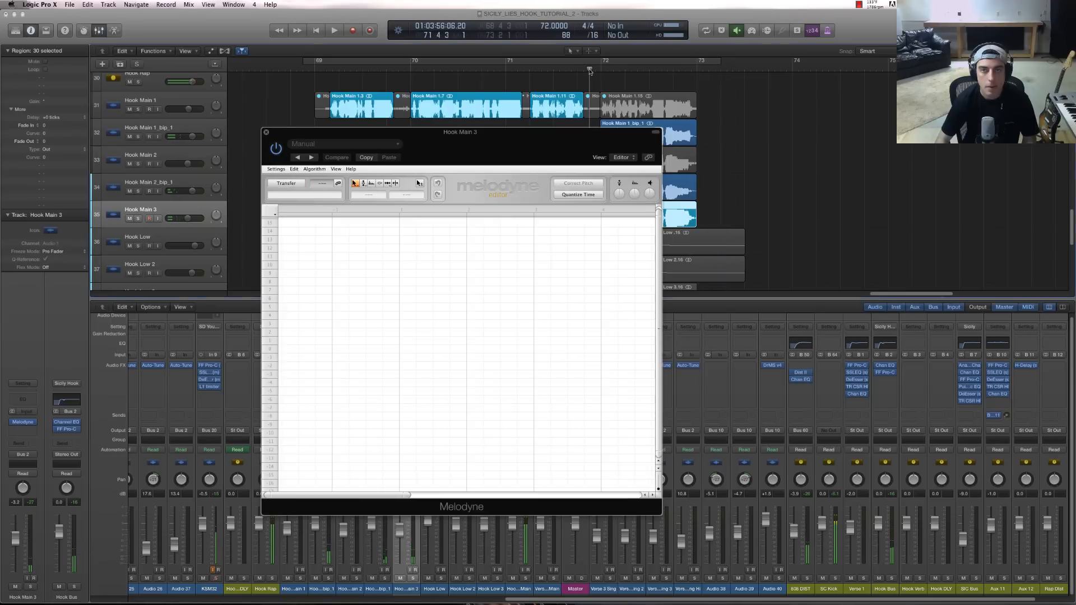
key("space")
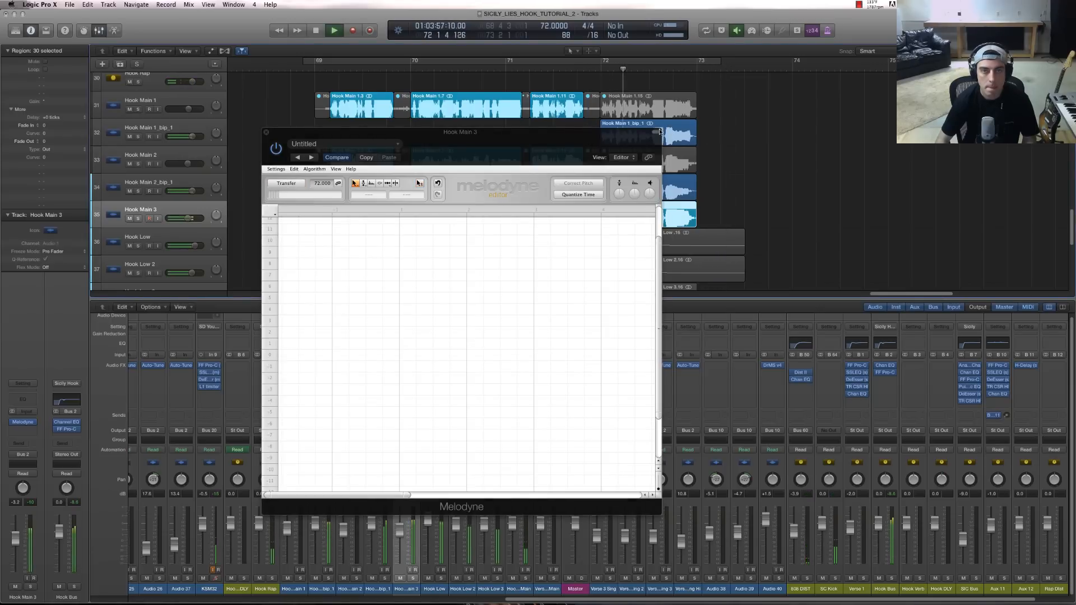
key("space")
left_click(535, 134)
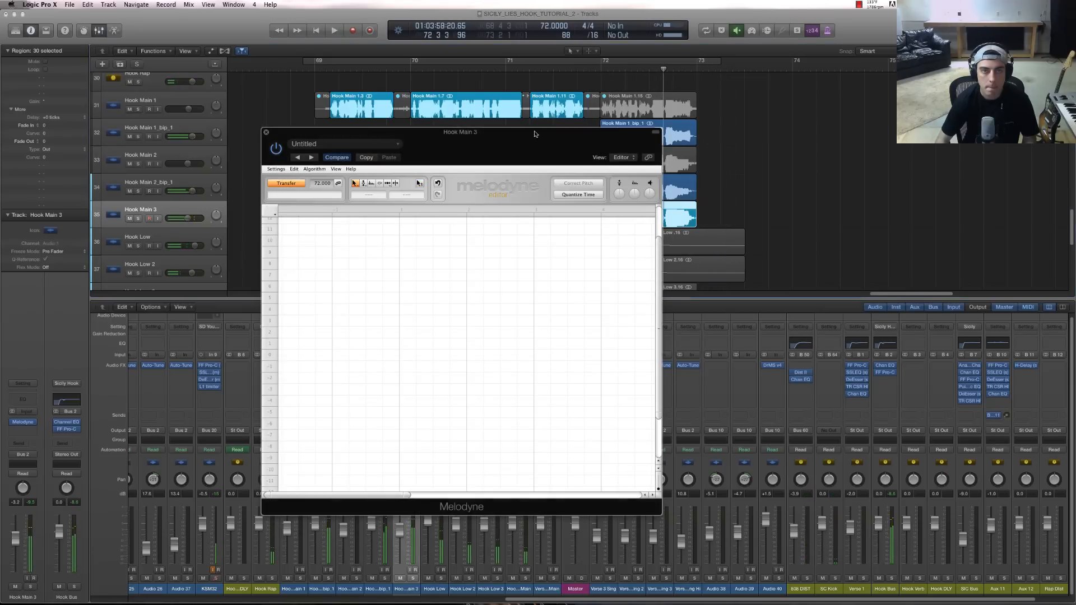
left_click(597, 82)
key("space")
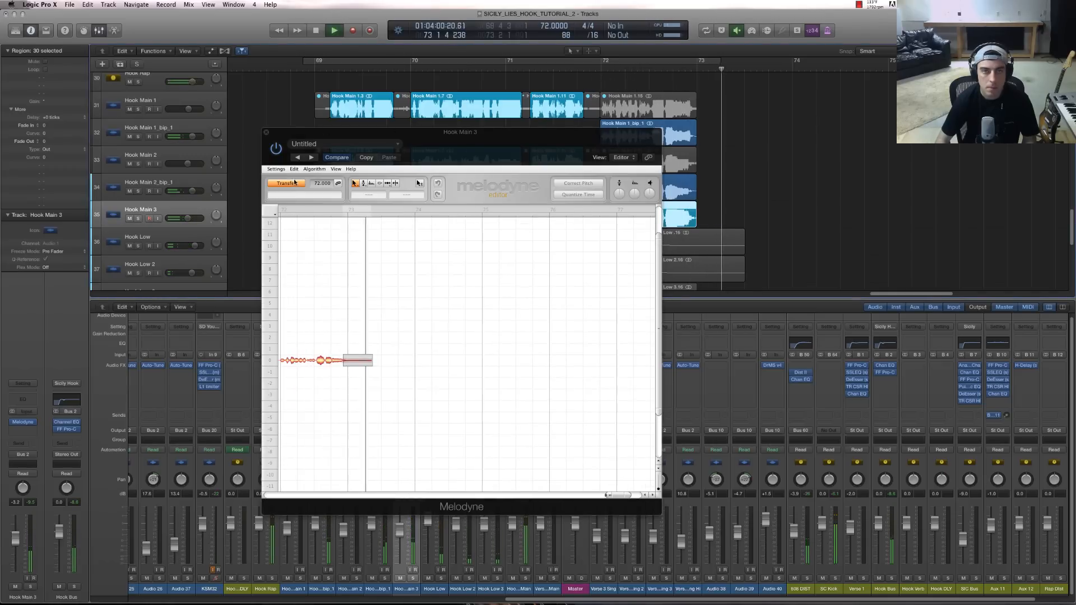
key("space")
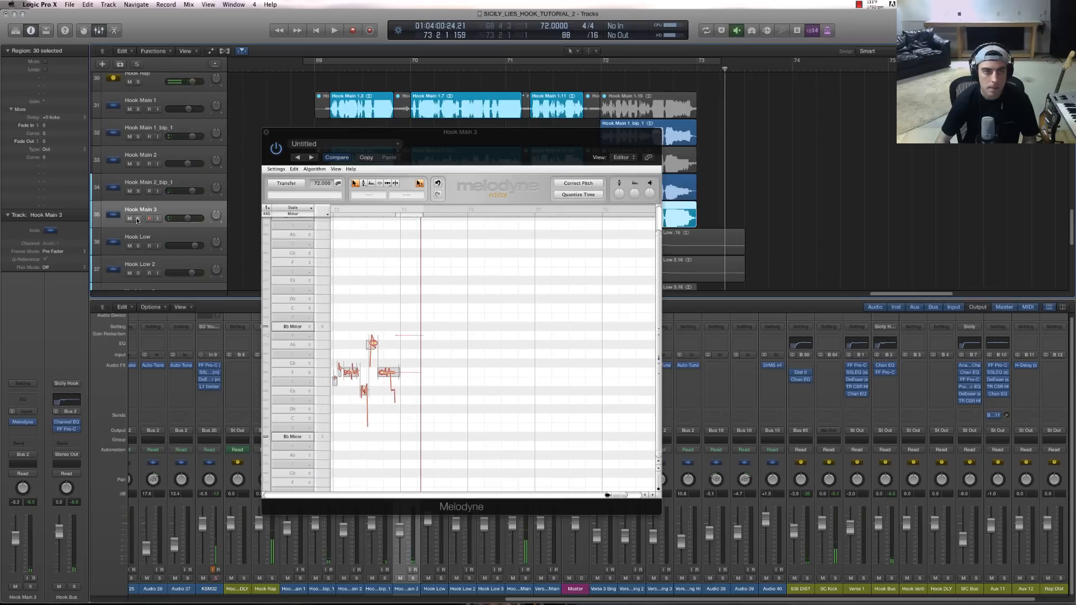
- Solo Hook Main 3 and play its transferred phrase from just before bar 72
left_click(137, 219)
left_click_drag(457, 417, 494, 334)
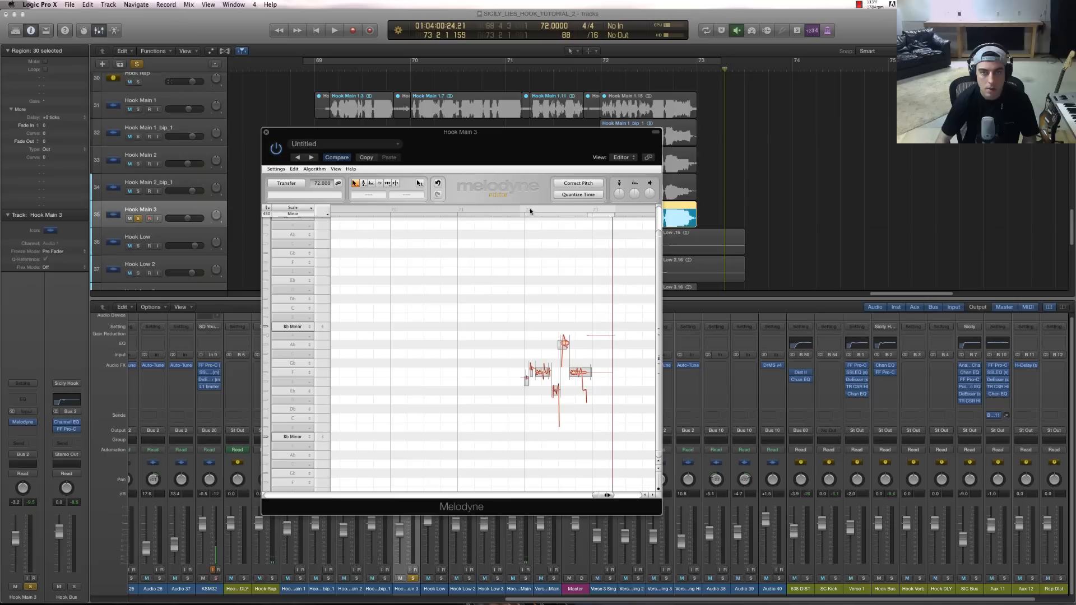
left_click(655, 67)
key("space")
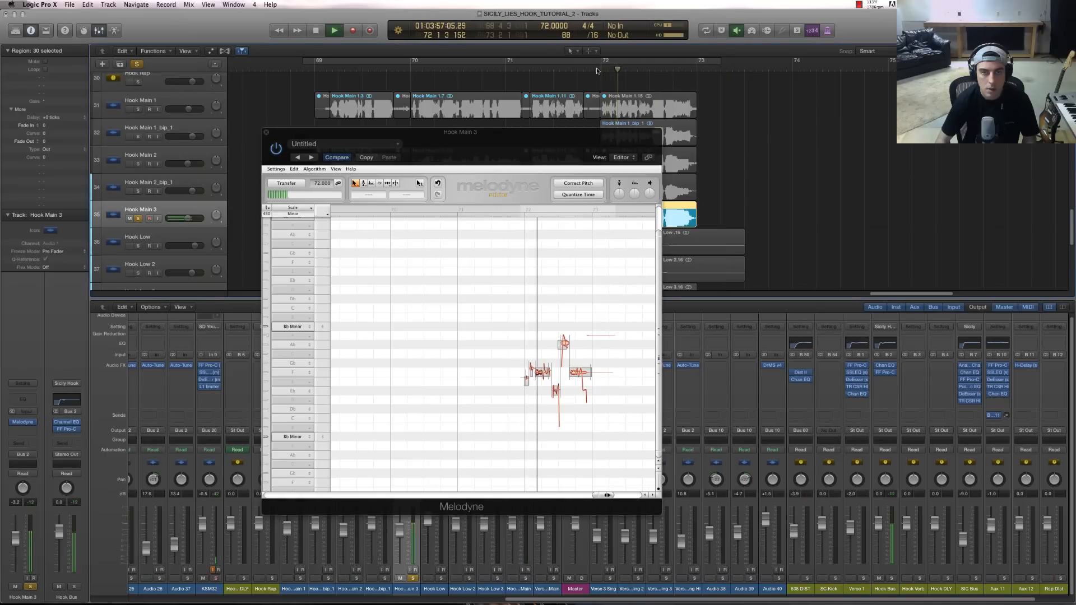
key("space")
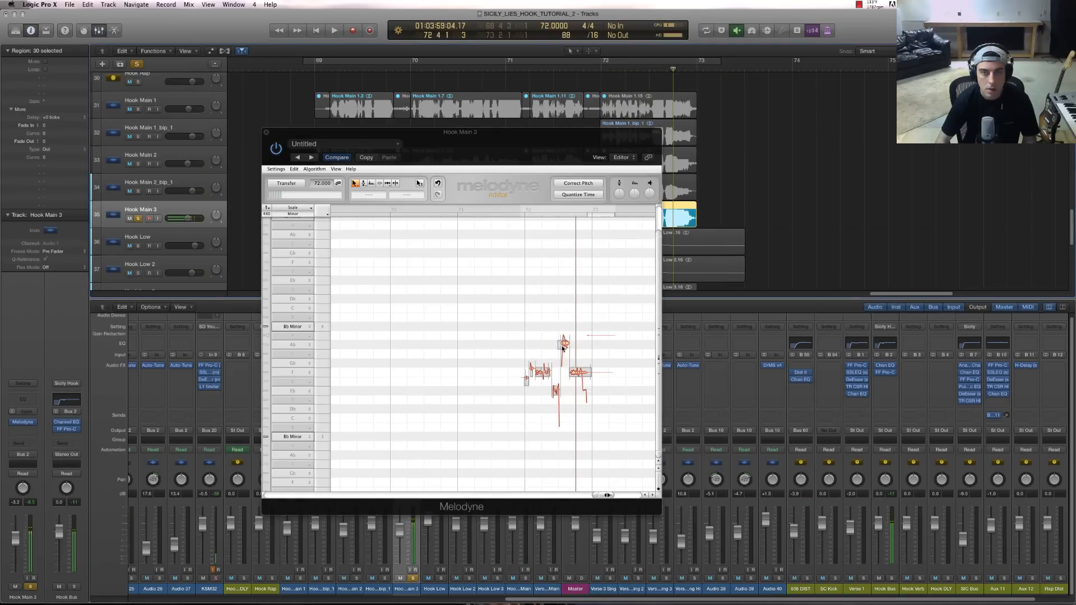
- Lower the phrase's high note slightly, then correct the pitch center of all its notes to 100% with pitch drift at 0%
left_click(564, 343)
left_click_drag(498, 334, 604, 426)
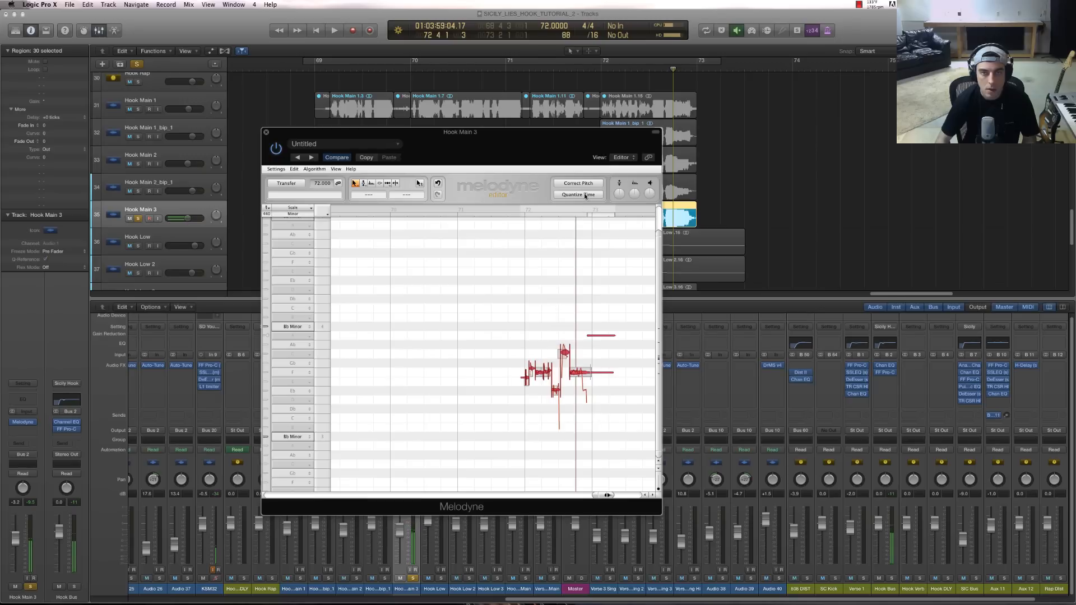
left_click(580, 184)
left_click_drag(398, 206, 543, 236)
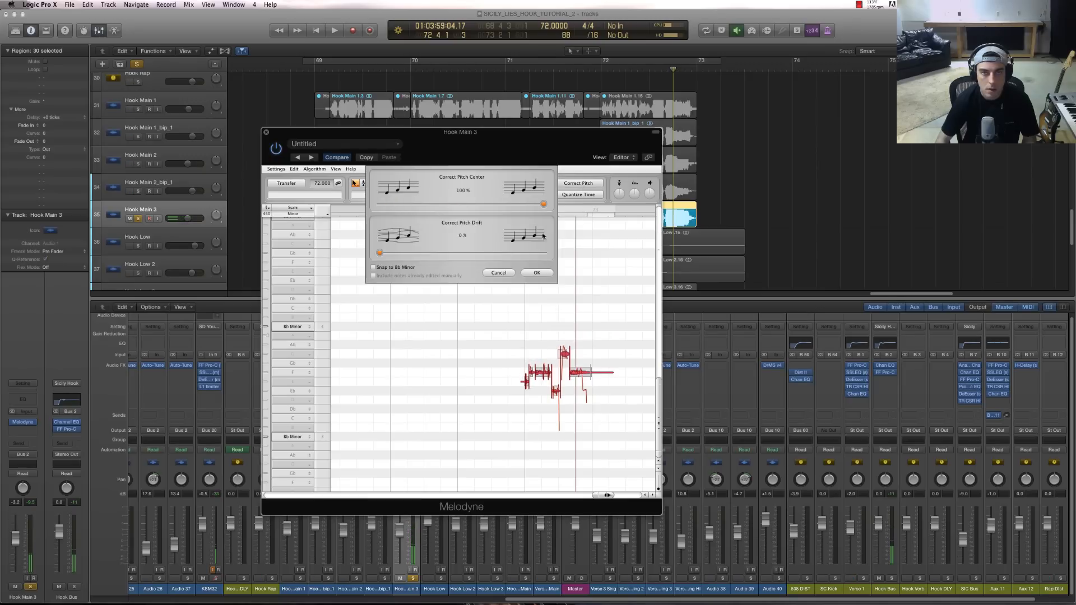
left_click(536, 273)
- Play the corrected Hook Main 3 phrase and close Melodyne
key("space")
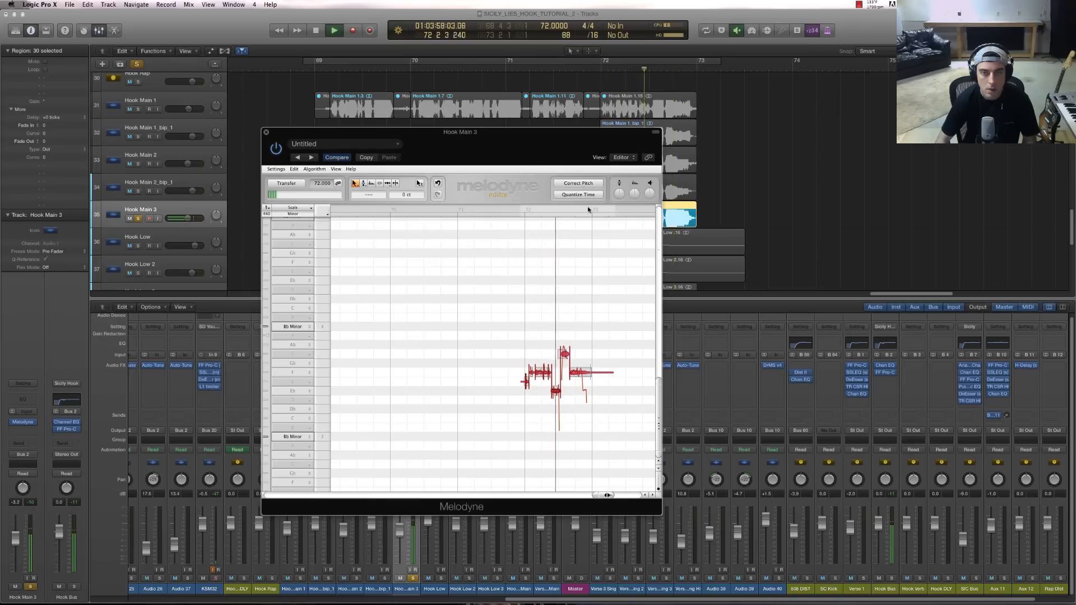
key("space")
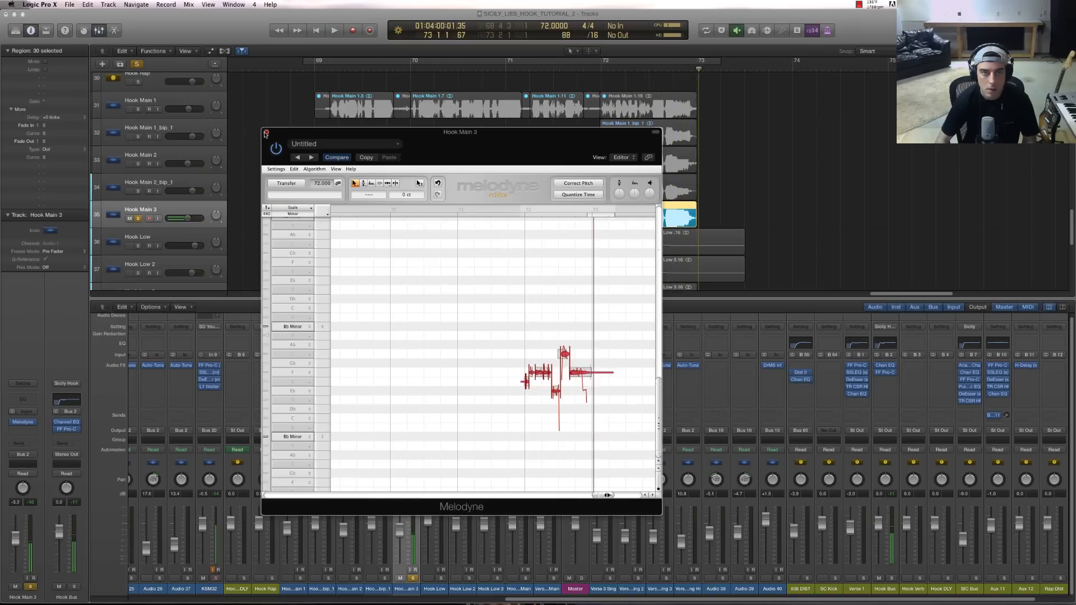
left_click(266, 134)
- Bounce Hook Main 3's last region in place to a new track with source muted and effects bypassed, and clear the solo
left_click(680, 217)
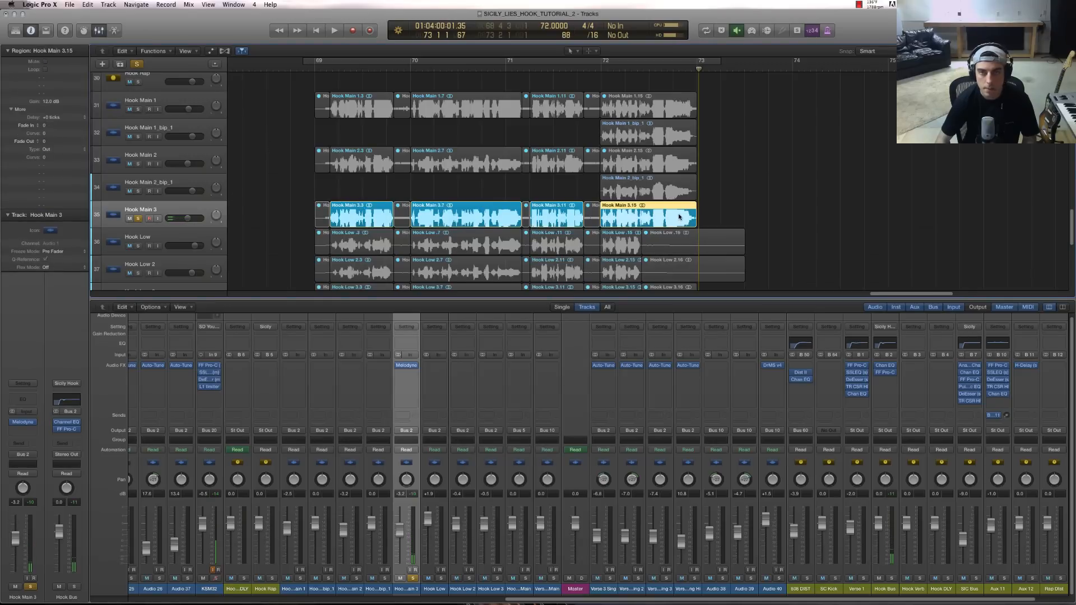
key("ctrl+b")
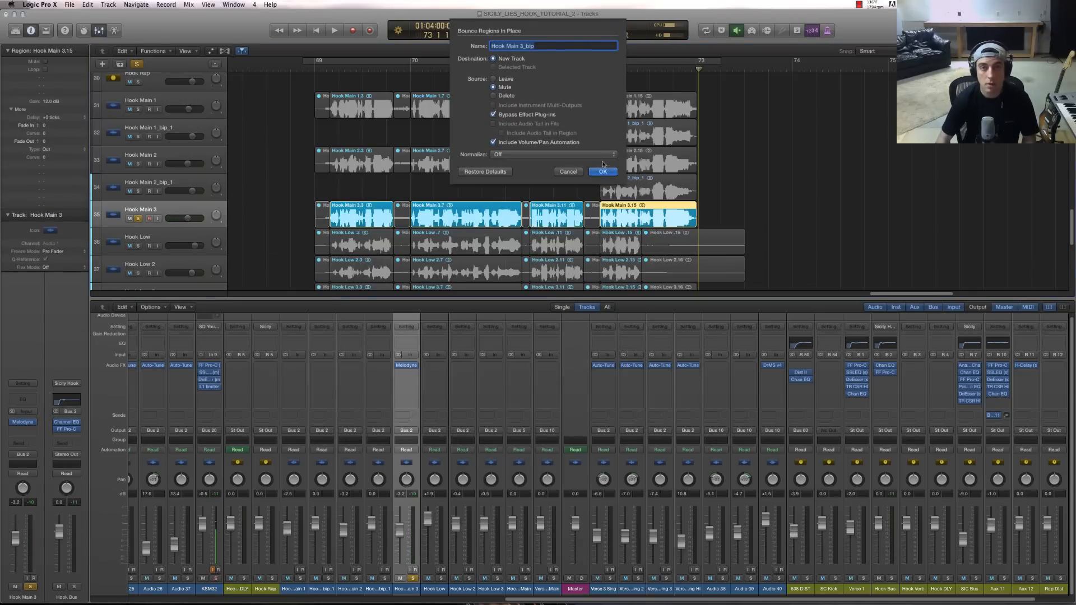
left_click(604, 171)
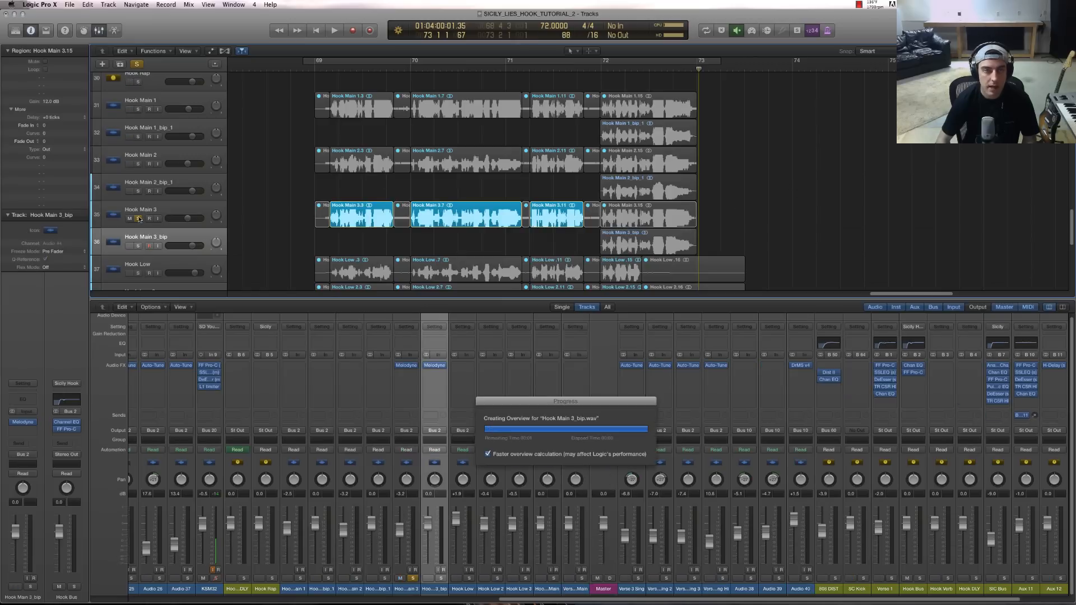
left_click(287, 176)
scroll(732, 169, "down", 3)
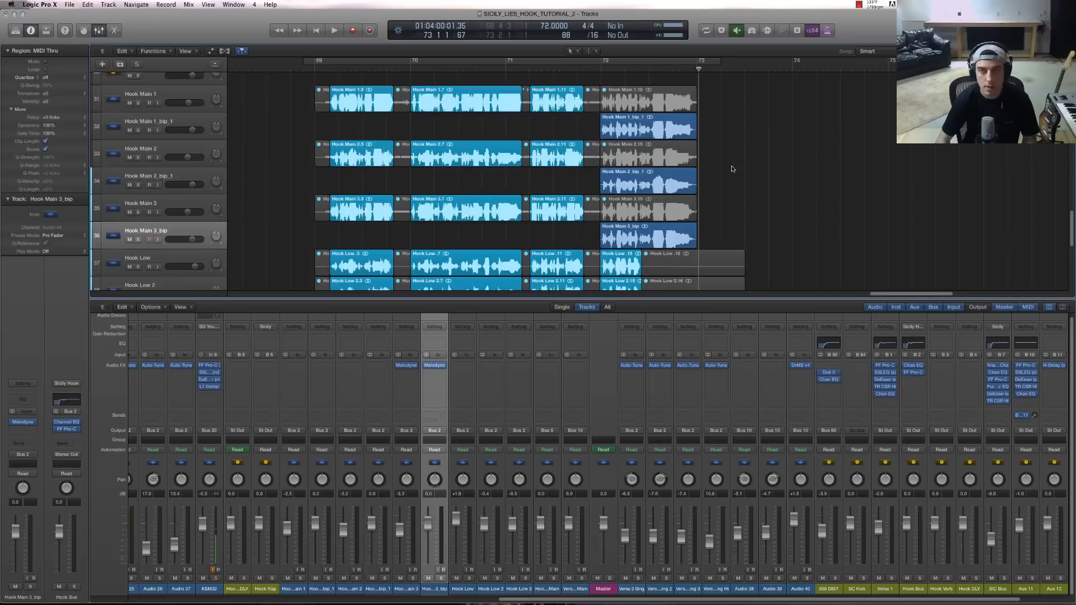
- Replace Hook Main 1's muted end region with its bounced region at bar 72, and delete Hook Main 2's muted end region
scroll(732, 169, "up", 3)
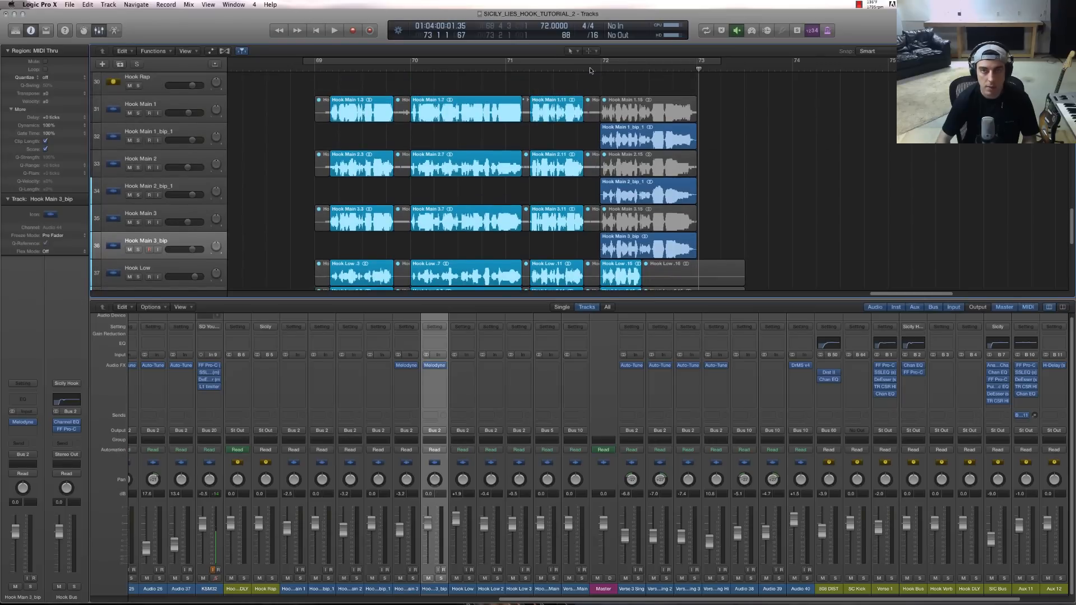
left_click(589, 70)
left_click(667, 113)
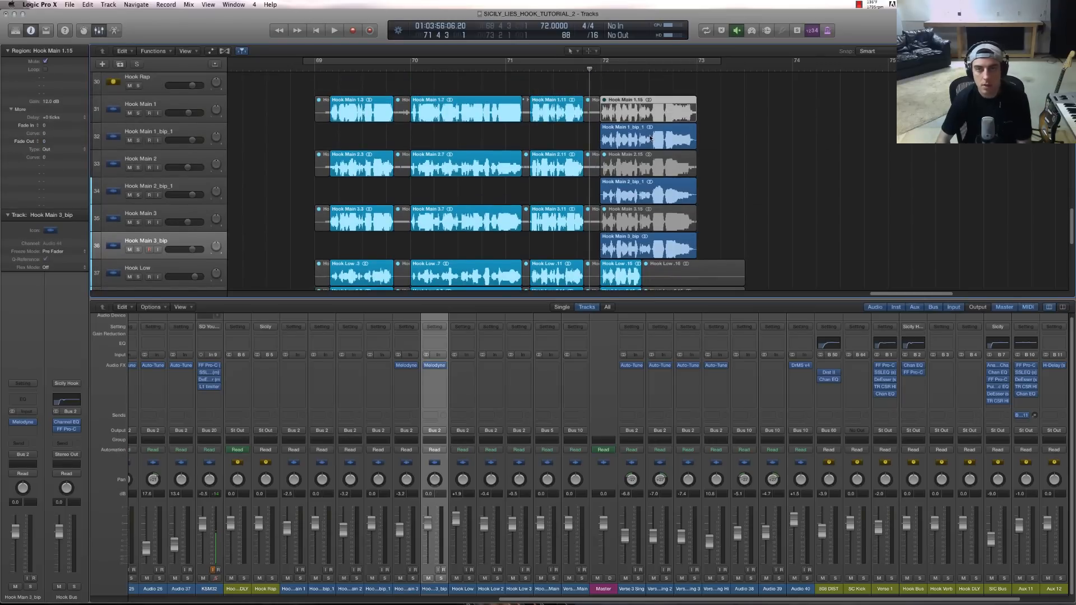
key("Delete")
left_click_drag(647, 142, 643, 115)
left_click(642, 168)
key("Delete")
left_click(640, 198)
left_click_drag(641, 197, 638, 172)
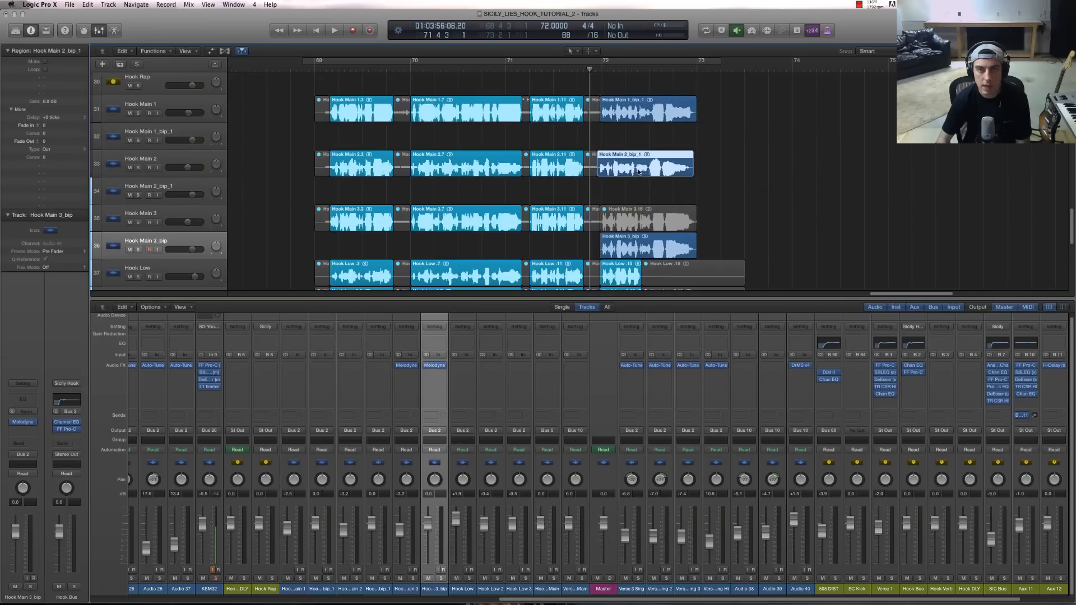
key("super+z")
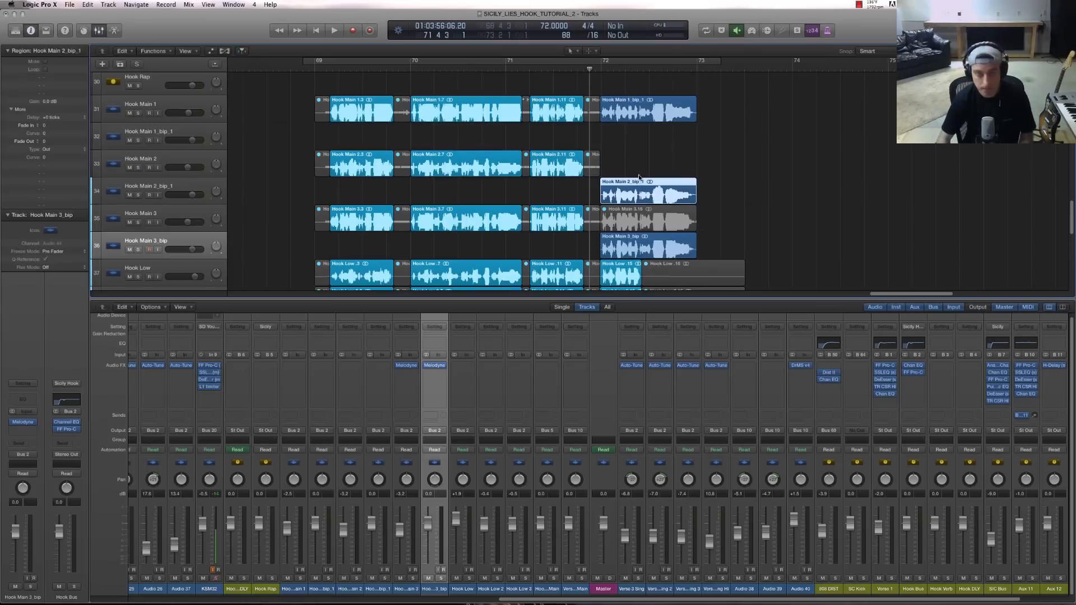
key("super+z")
- Move Hook Main 2's bounced region onto the Hook Main 2 track at bar 72, and replace Hook Main 3's muted end region with its bounce
left_click_drag(643, 182, 641, 159)
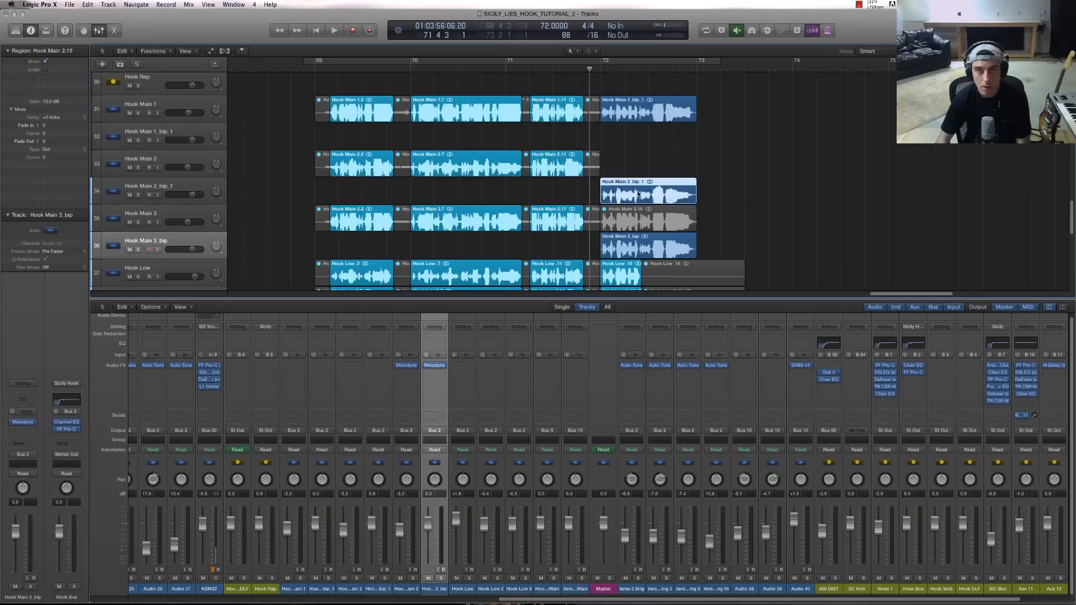
left_click(641, 227)
key("Delete")
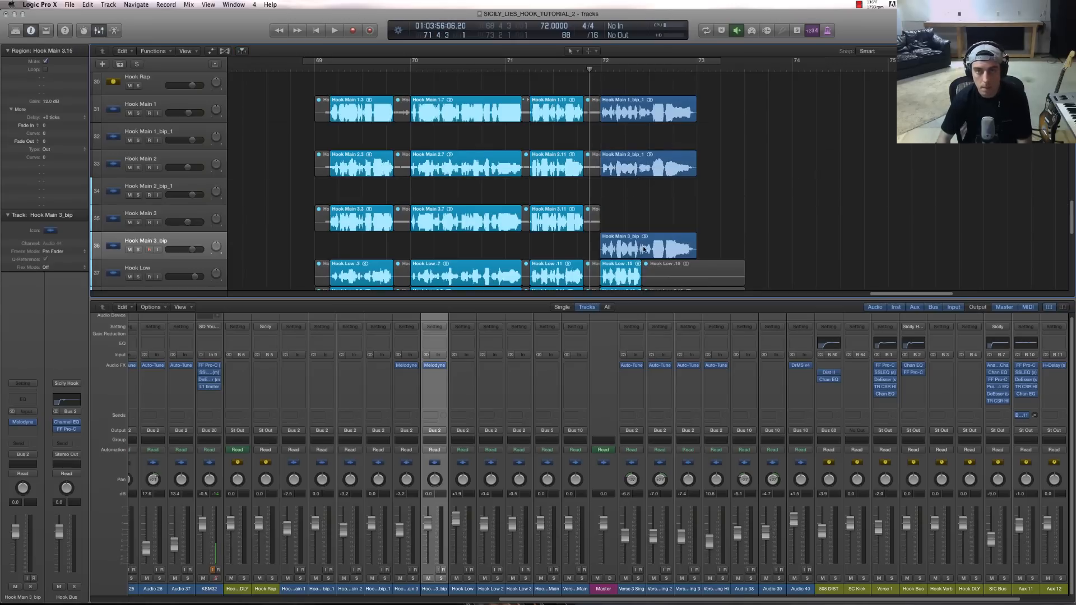
left_click_drag(641, 246, 641, 220)
left_click(231, 238)
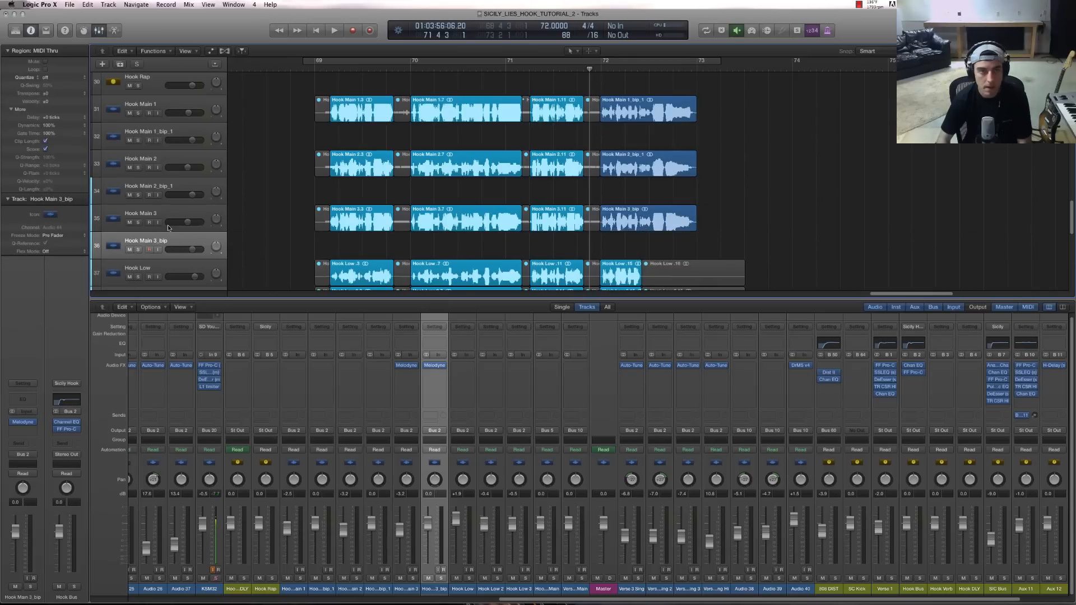
- Delete the empty tracks Hook Main 3_bip, Hook Main 2_bip_1 and Hook Main 1_bip_1
key("super+Delete")
left_click(175, 198)
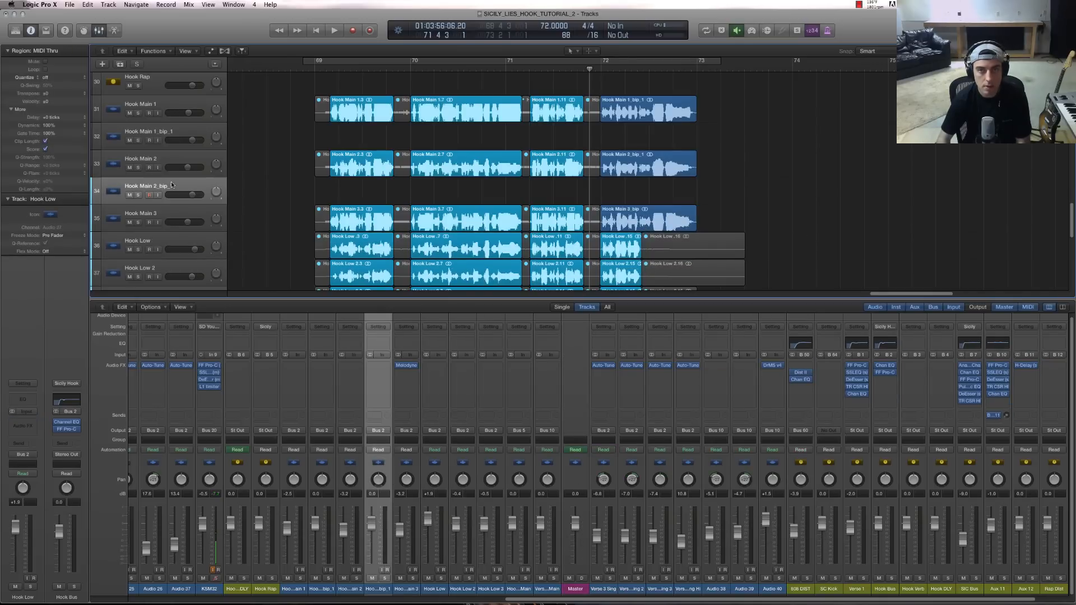
key("super+Delete")
left_click(166, 131)
key("super+Delete")
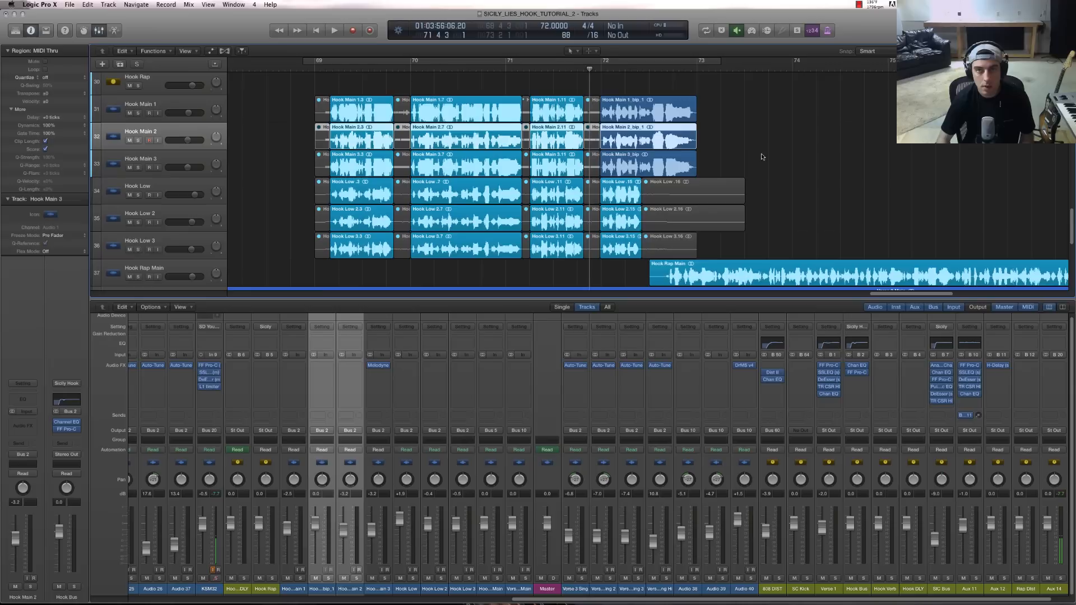
- Play the hook vocals from the start of bar 69 and clear the region selection
left_click(315, 68)
key("super+a")
key("space")
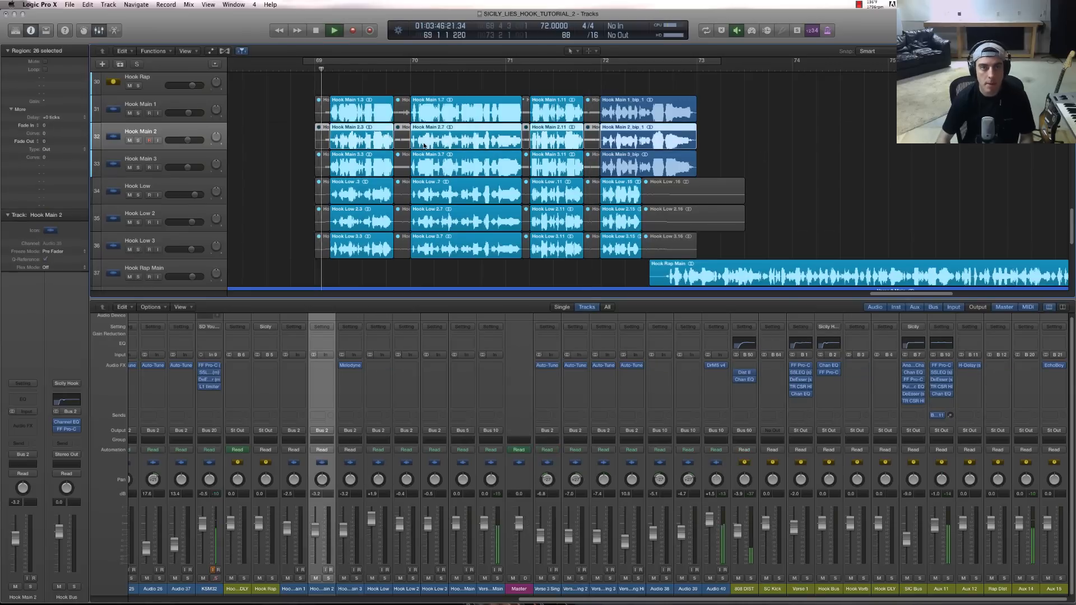
left_click(790, 168)
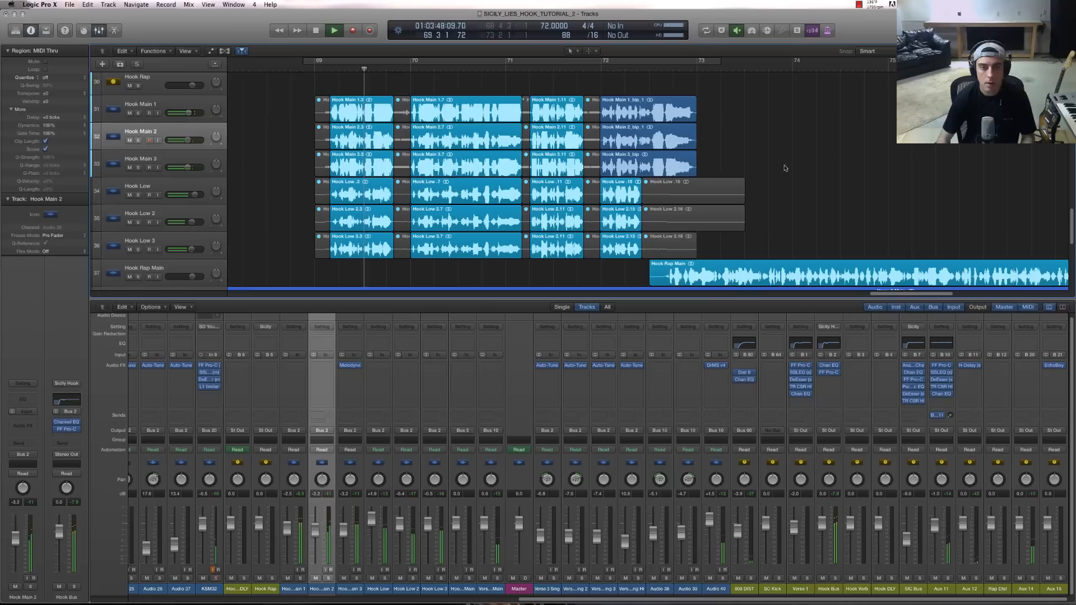
- Remove the Melodyne plug-in from the Hook Main 3 channel and stop playback
left_click(355, 366)
left_click(381, 377)
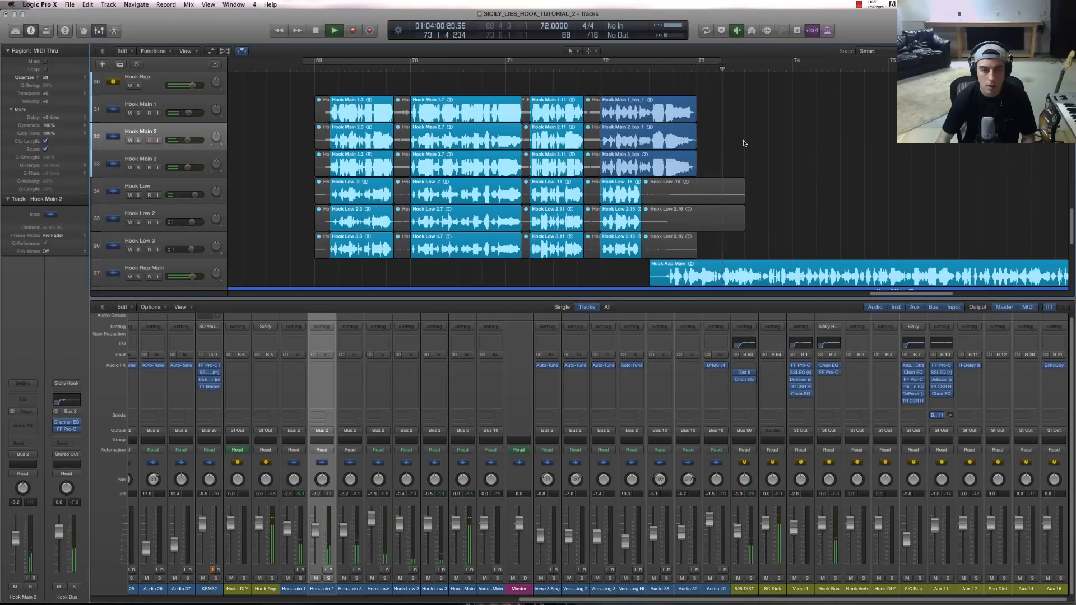
key("space")
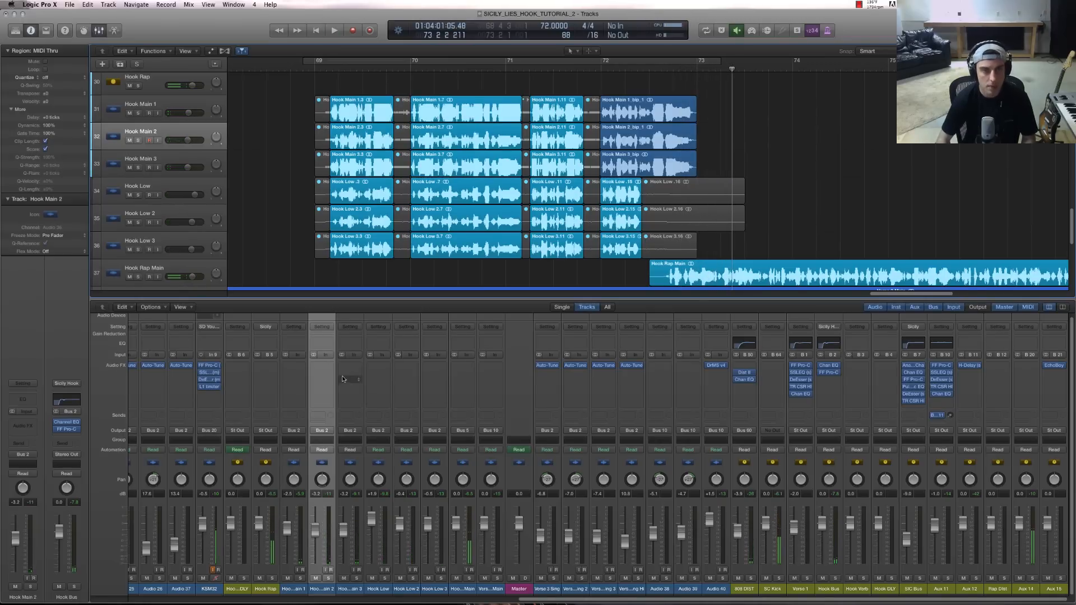
- Copy an existing Auto-Tune insert onto the Hook Main 1 channel and lower its Humanize amount
mouse_move(183, 368)
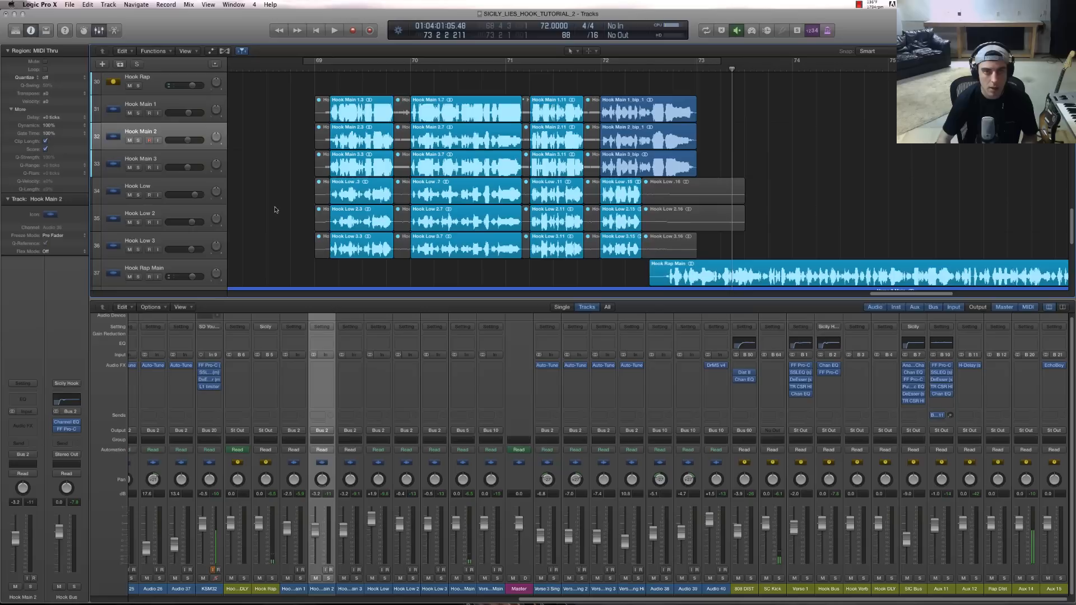
left_click(314, 70)
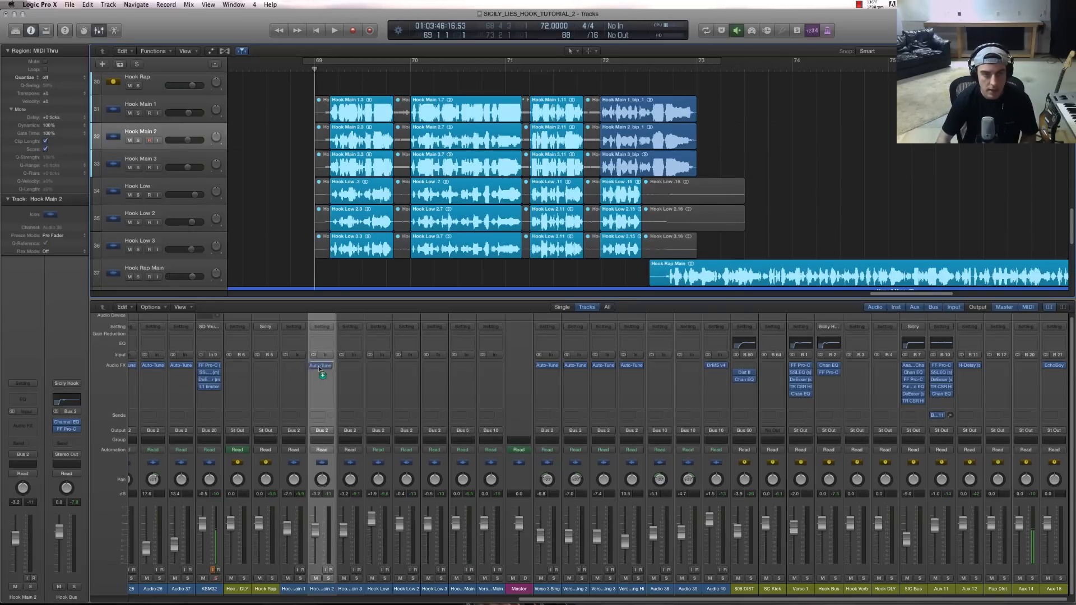
left_click_drag(305, 367, 292, 368)
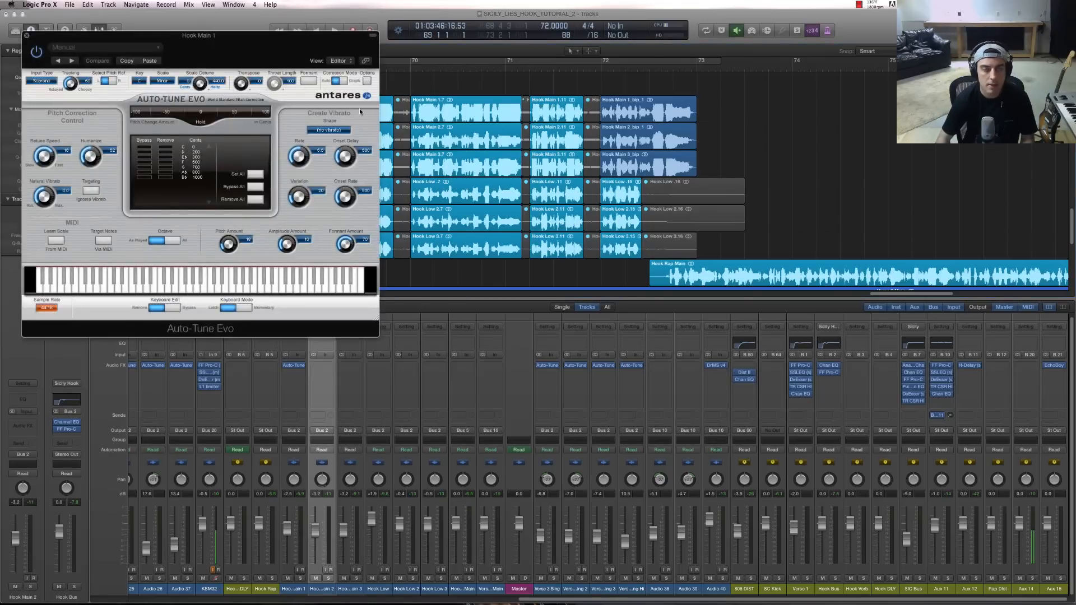
left_click_drag(157, 35, 628, 201)
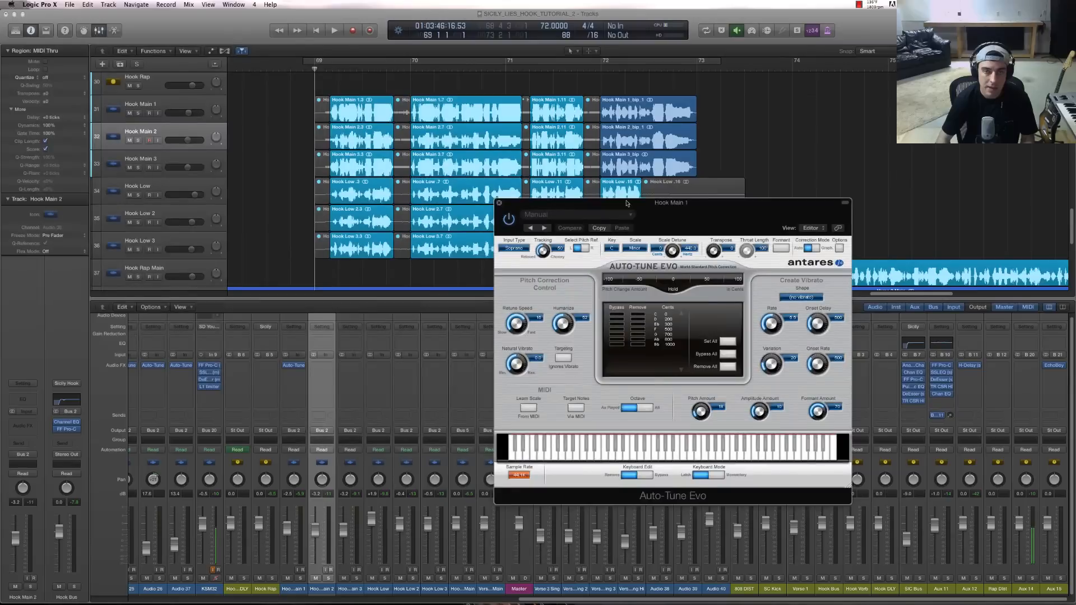
left_click_drag(561, 327, 564, 394)
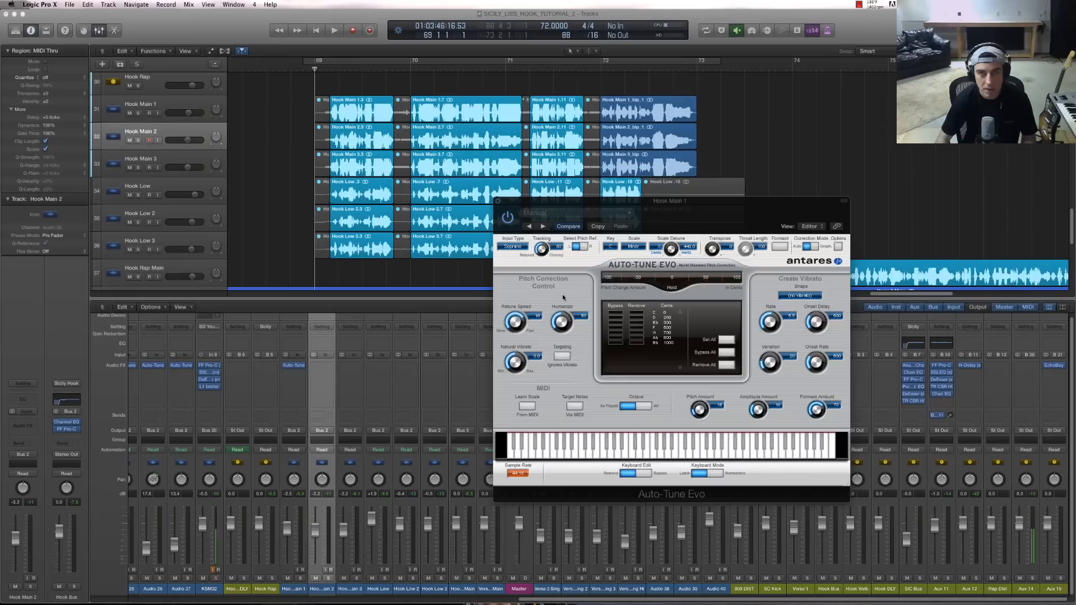
- Solo the Hook Main 1 track and listen to its Auto-Tune effect from bar 69
left_click(128, 110)
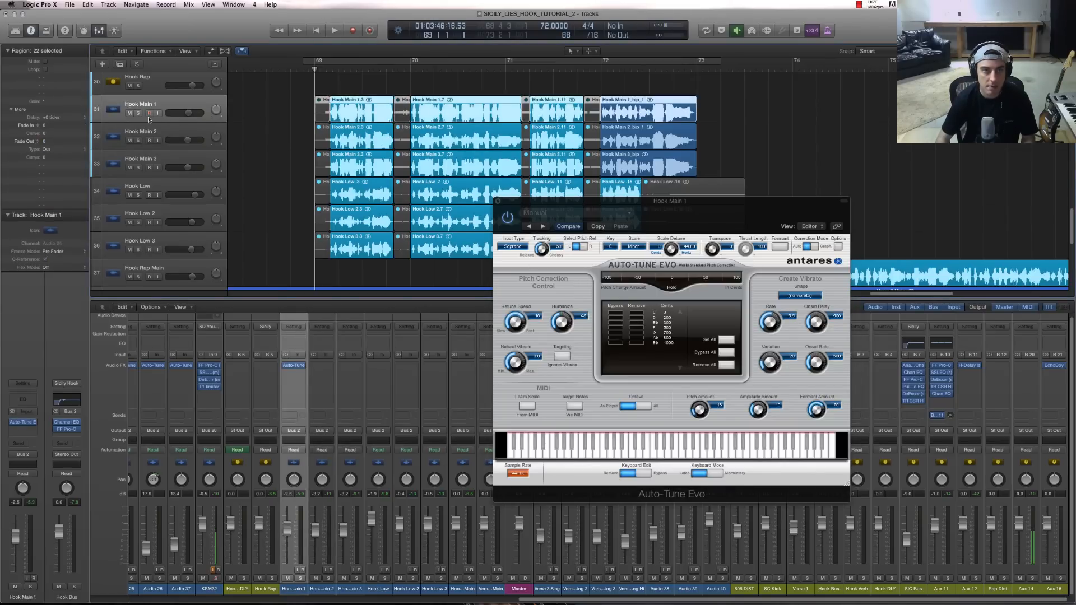
key("s")
left_click(327, 71)
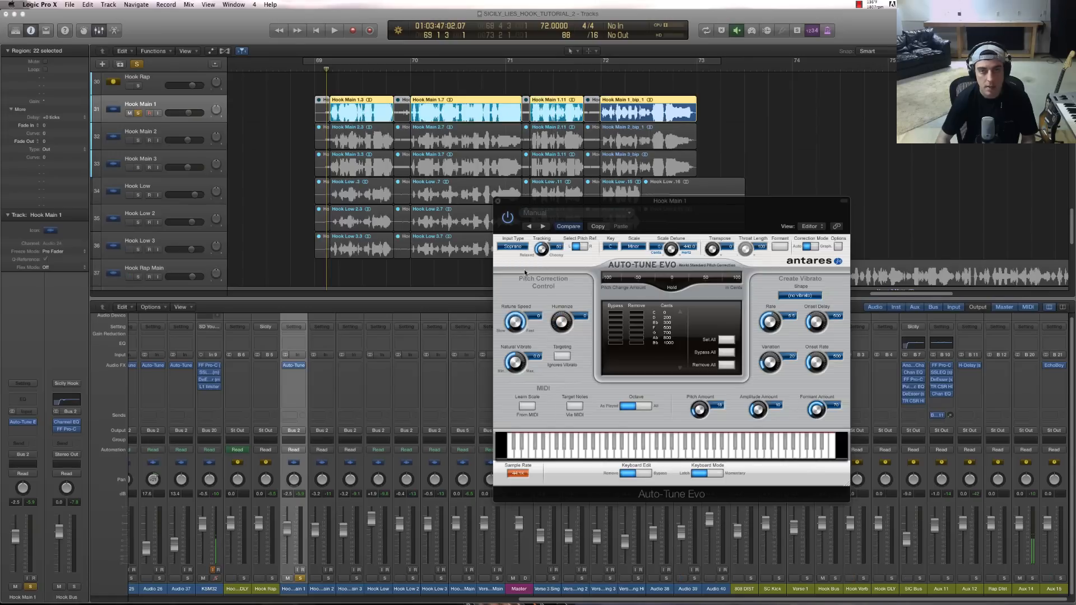
key("space")
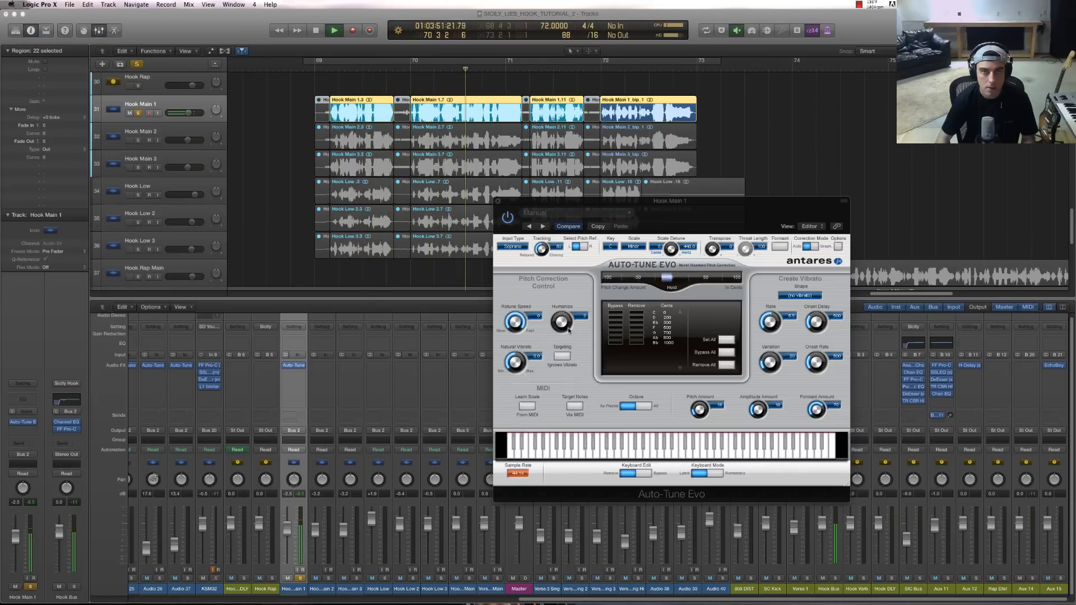
key("space")
- Adjust Humanize and Retune Speed in Hook Main 1's Auto-Tune Evo during playback, and close the plug-in
left_click_drag(568, 331, 563, 312)
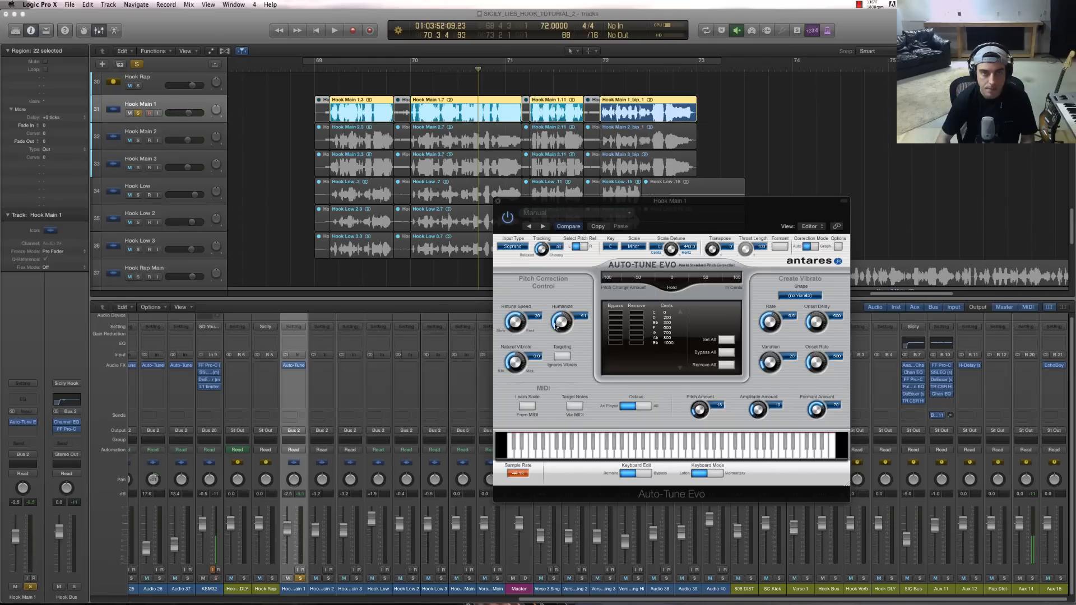
key("space")
left_click_drag(515, 328, 562, 324)
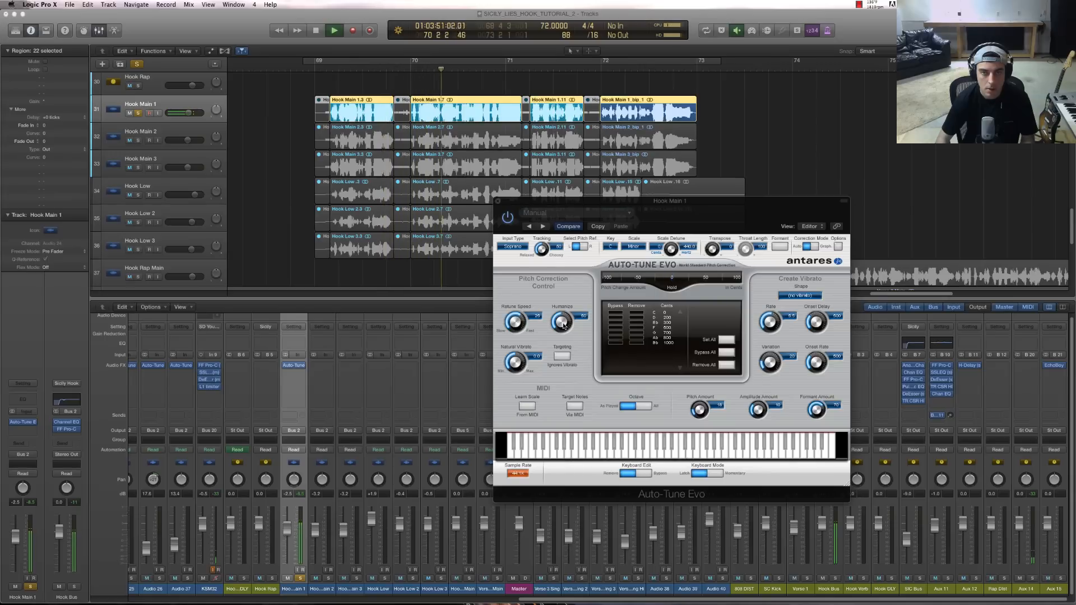
left_click(499, 202)
- Copy Hook Main 1's Auto-Tune to Hook Main 2, Hook Main 3 and the three Hook Low channels, removing the extra copy on Hook Rap Main
mouse_move(301, 366)
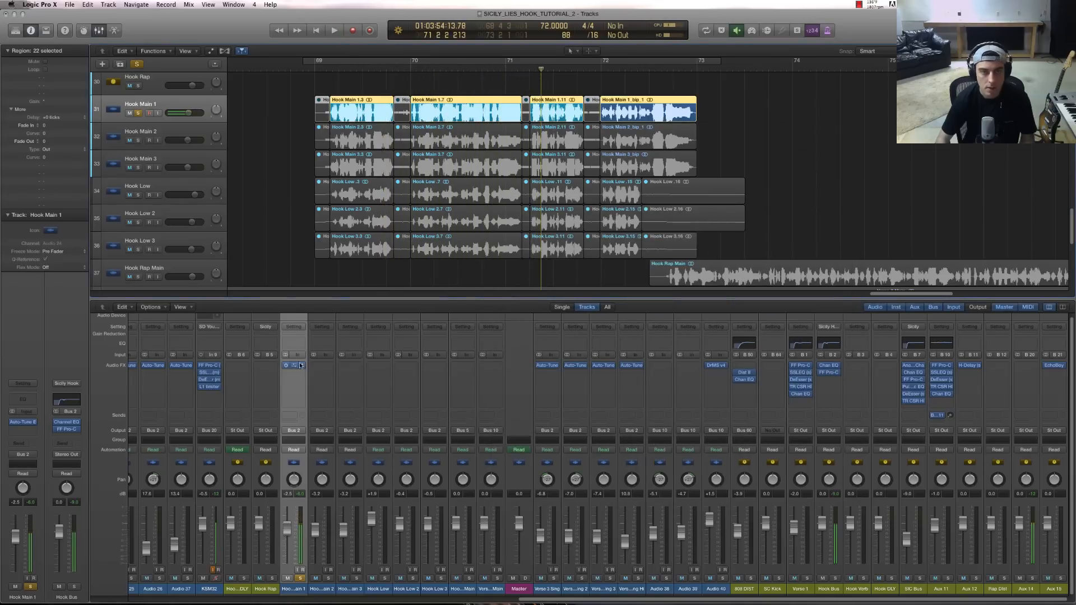
left_click_drag(295, 368, 323, 374)
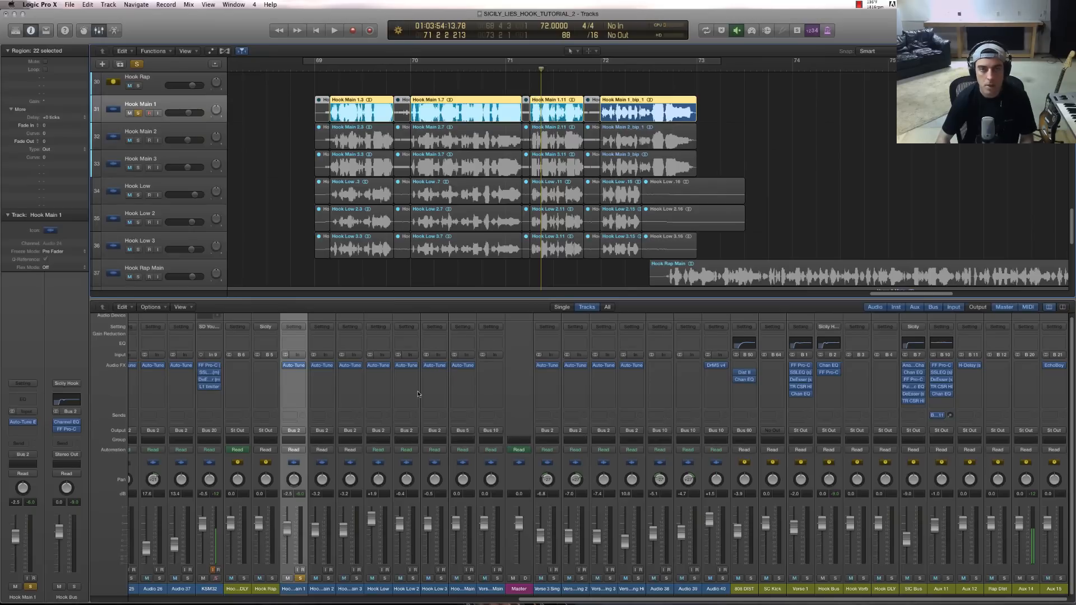
left_click(473, 366)
left_click(698, 222)
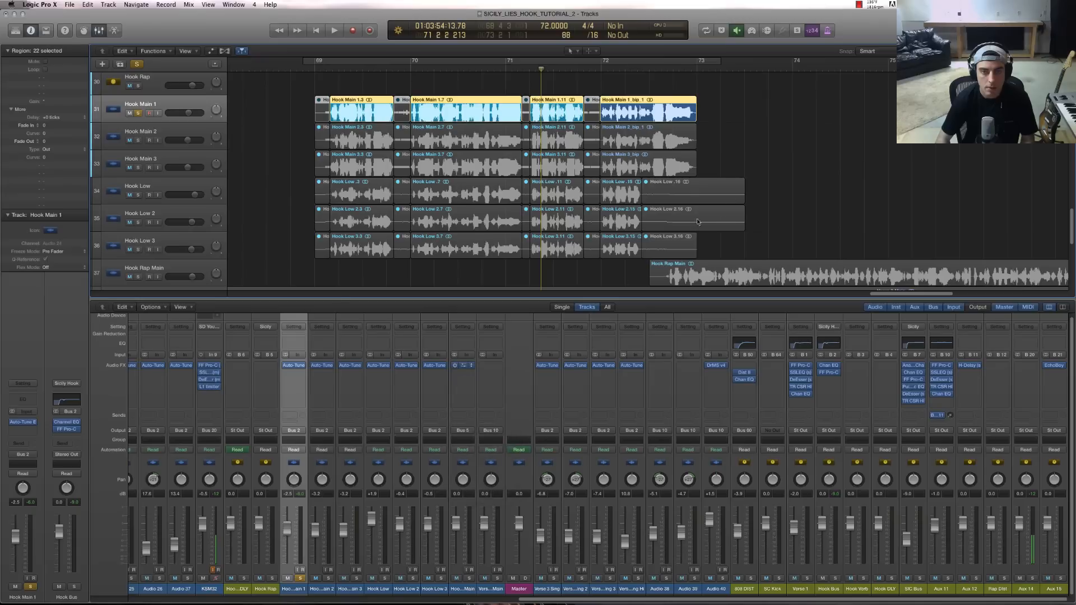
- Unsolo Hook Main 1 and listen to the full hook from bar 69, selecting the channels Hook Main 1 through Hook Low 3
left_click(321, 68)
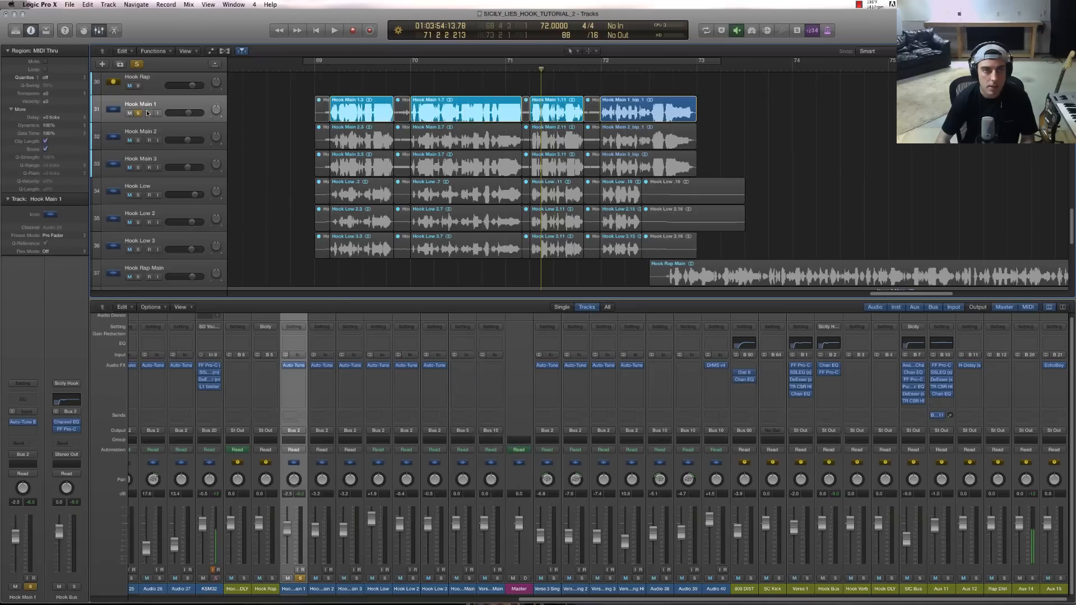
key("super+a")
left_click(317, 69)
key("space")
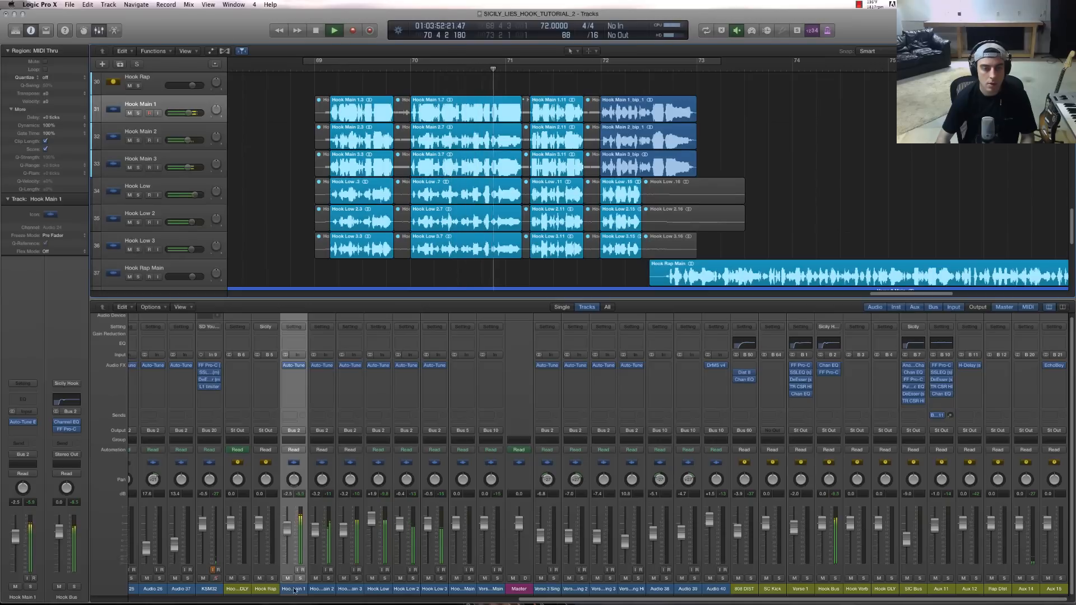
left_click(430, 589, "shift")
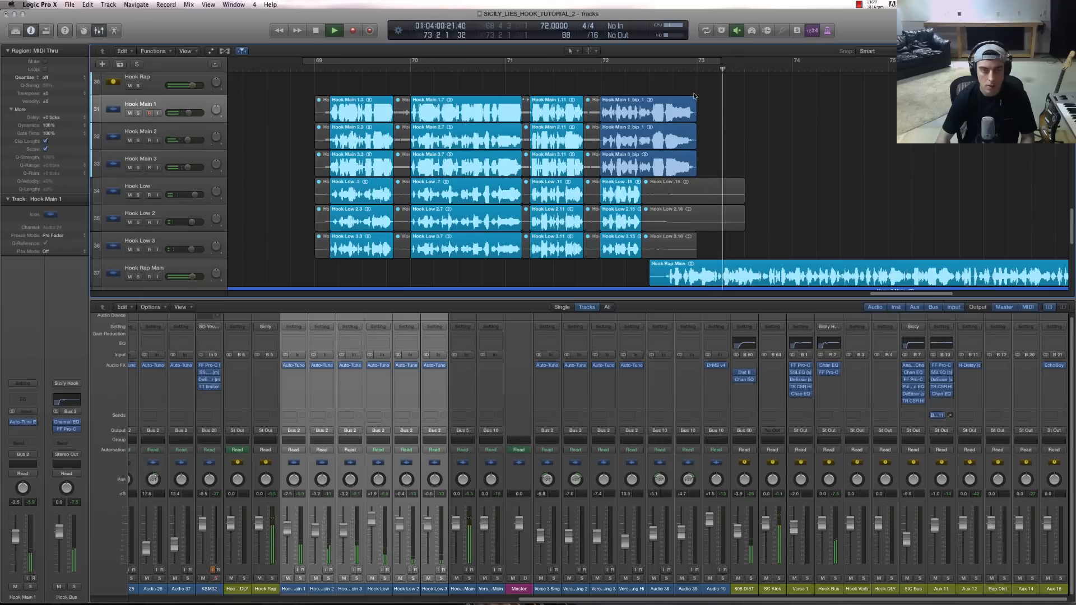
key("space")
- Solo the three Hook Main tracks to listen to the end of the phrase near bar 73, and clear the solos
left_click_drag(137, 112, 138, 169)
key("space")
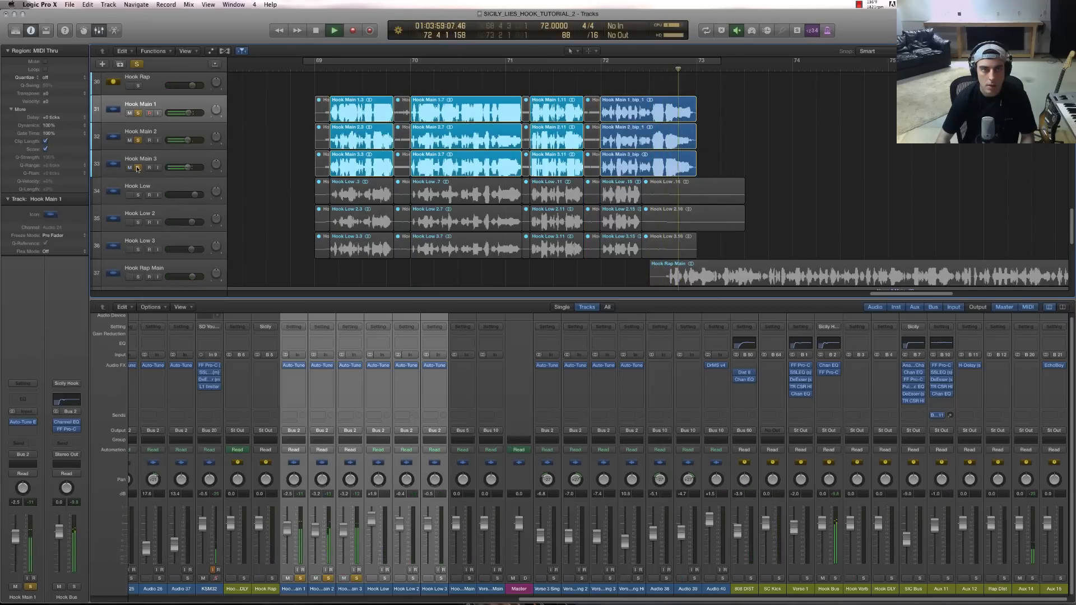
key("space")
key("space")
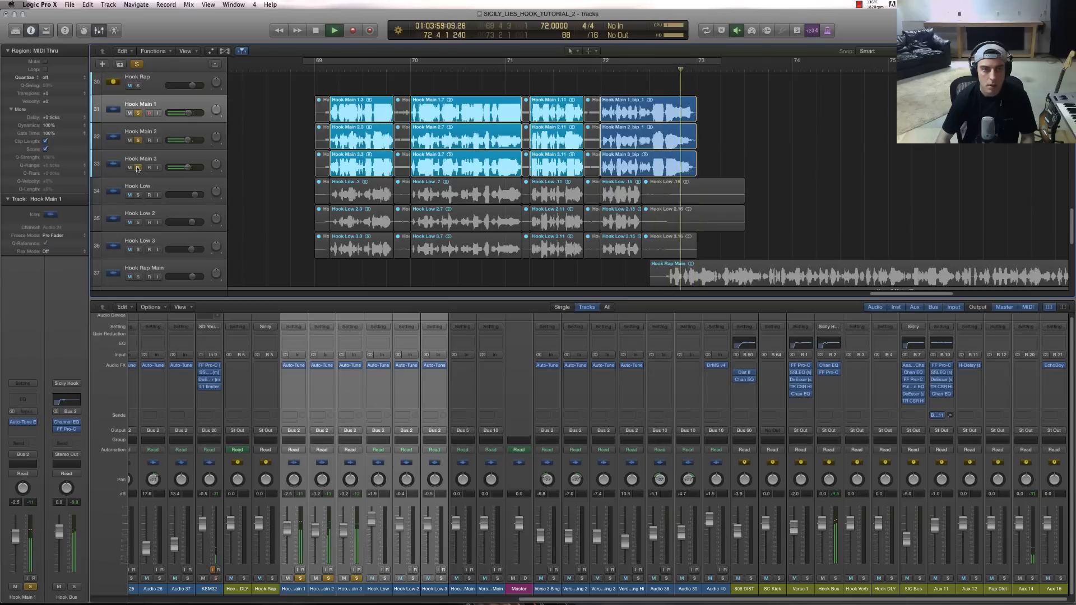
left_click(137, 168)
key("space")
left_click(138, 140)
left_click(137, 114)
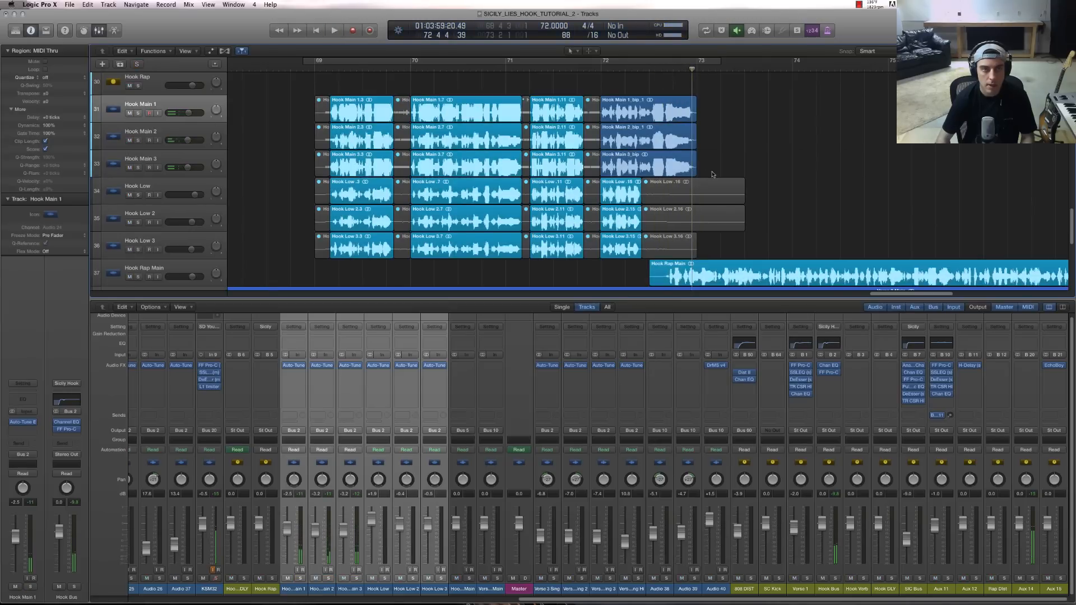
- Insert a Channel EQ on the Hook Bus and play the hook from bar 69 to examine its frequency spectrum
left_click(325, 72)
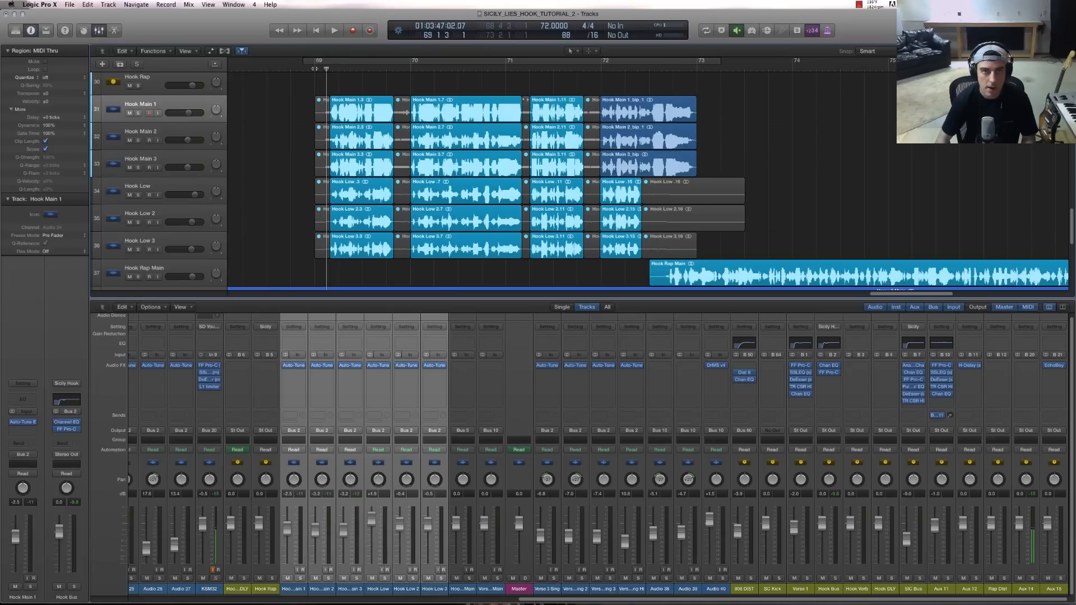
left_click(314, 68)
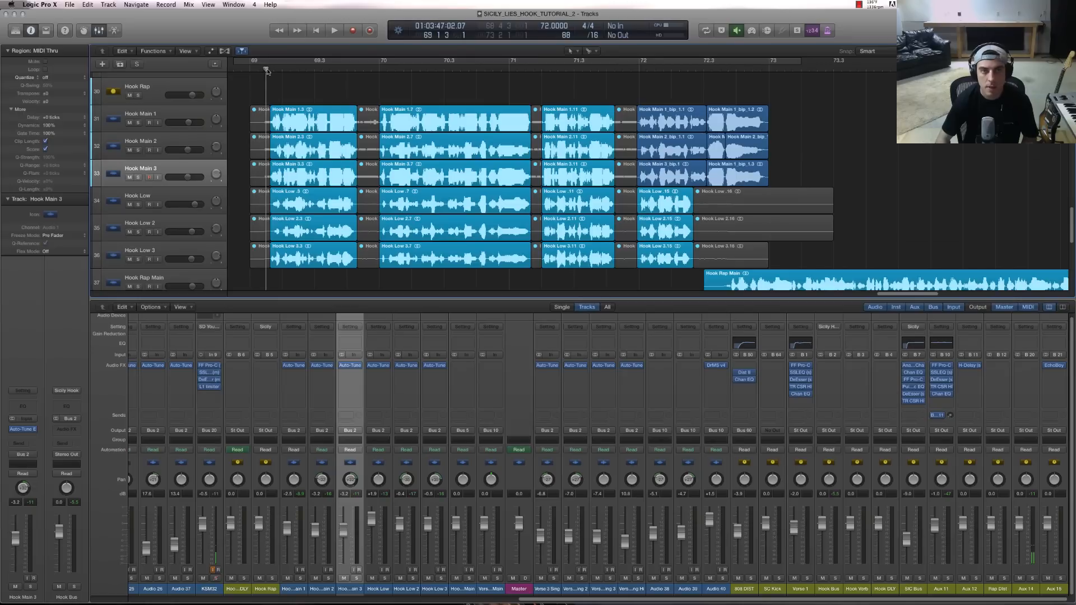
left_click(834, 346)
left_click_drag(106, 32, 369, 193)
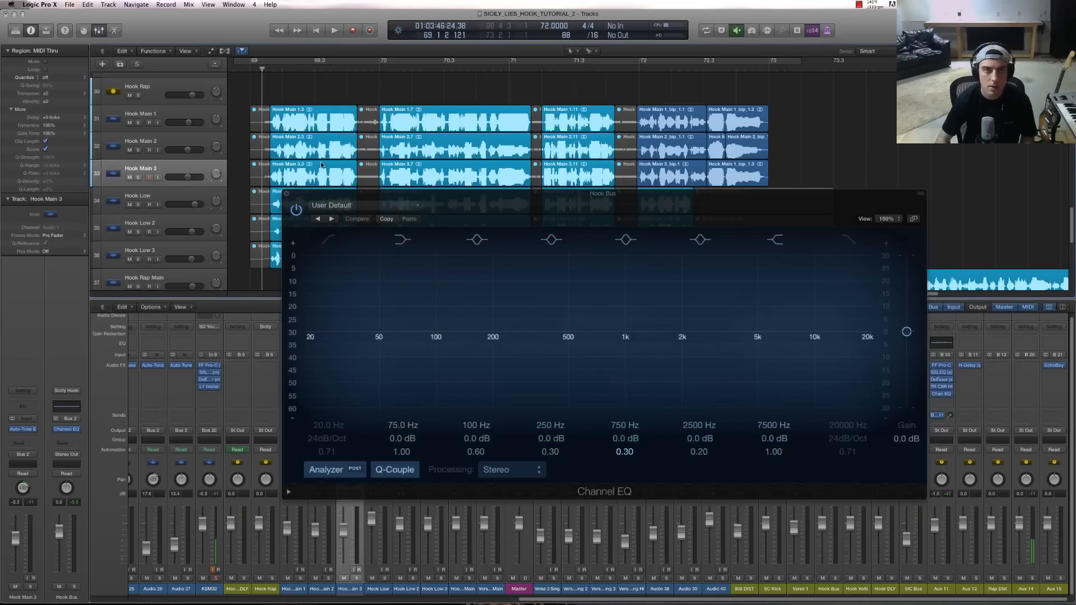
key("space")
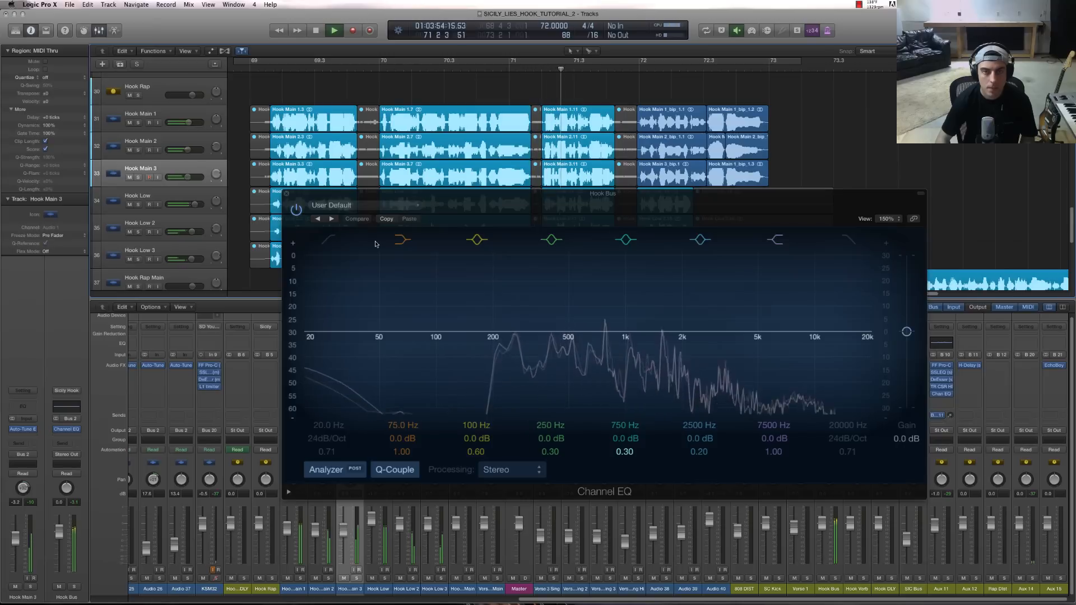
key("space")
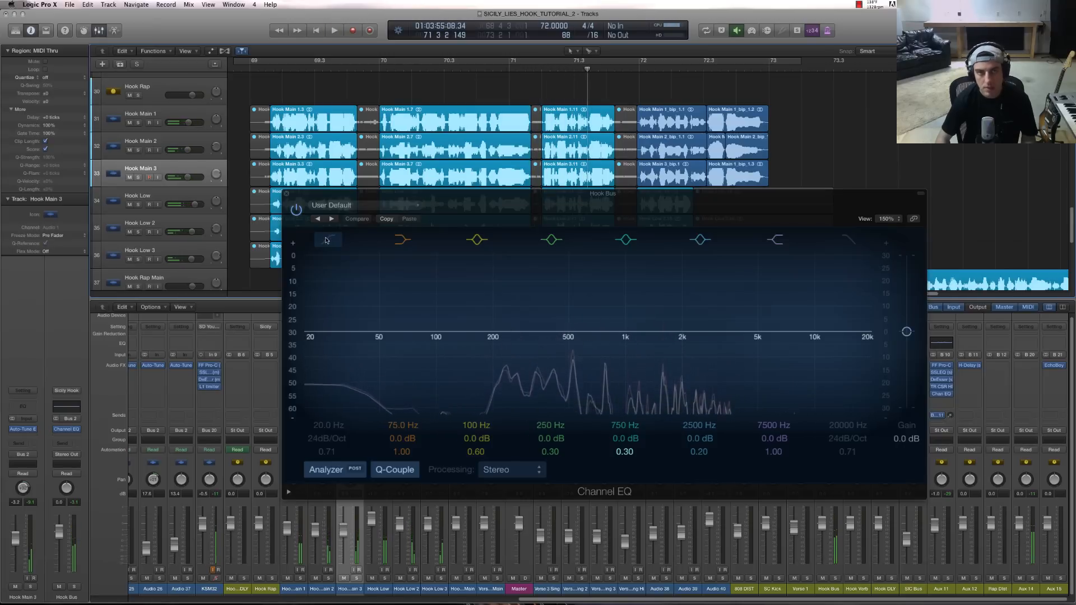
- Enable the Hook Bus EQ's low-cut band and set it to 102 Hz with a 48 dB/Oct slope, checking it during playback
left_click(330, 241)
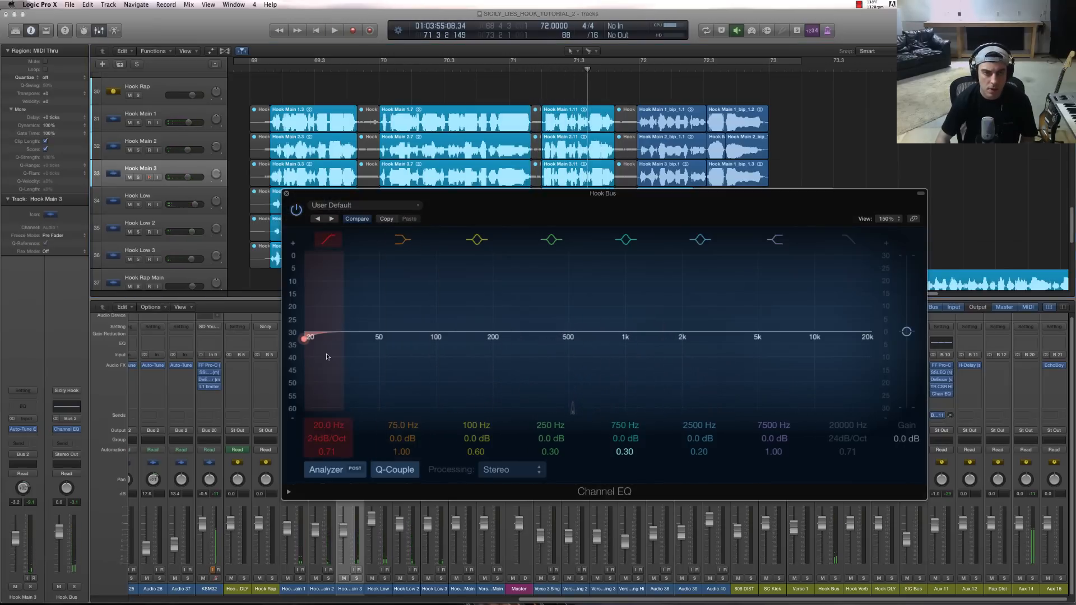
left_click_drag(327, 357, 453, 371)
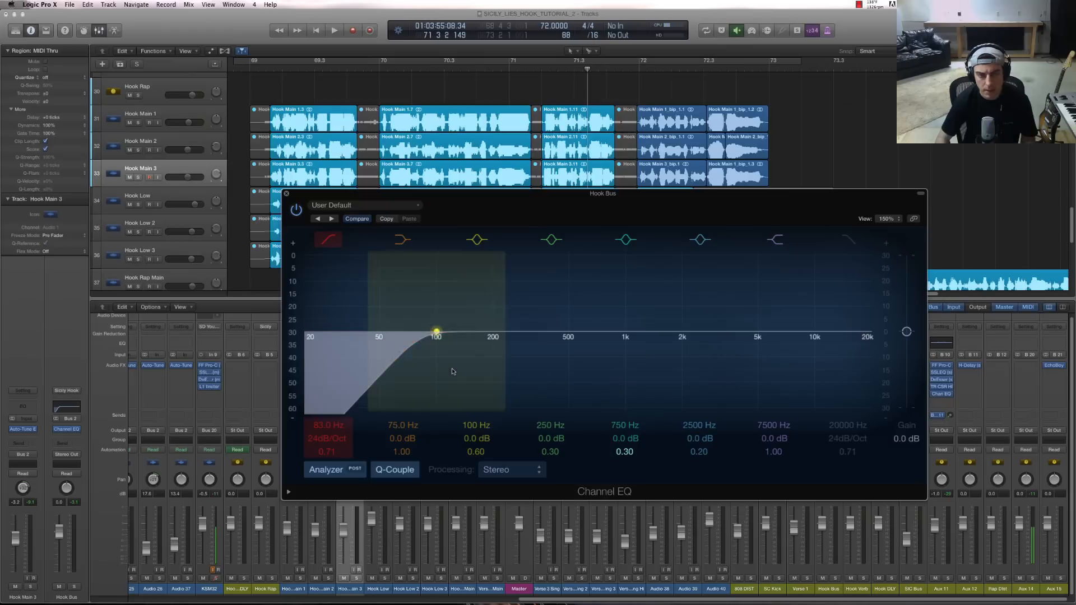
left_click_drag(316, 440, 316, 429)
left_click_drag(418, 374, 437, 375)
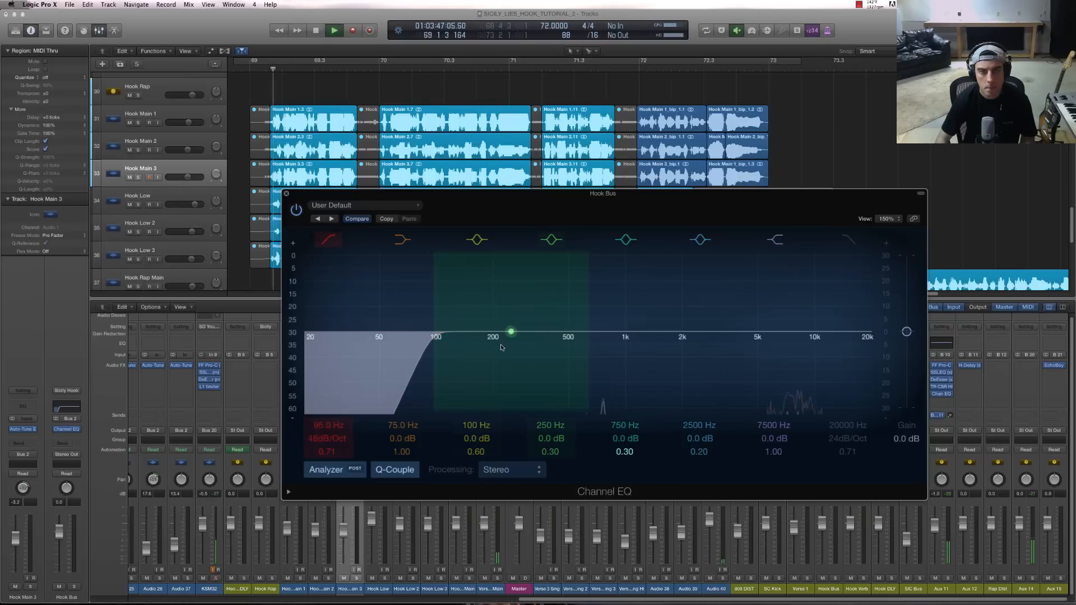
key("space")
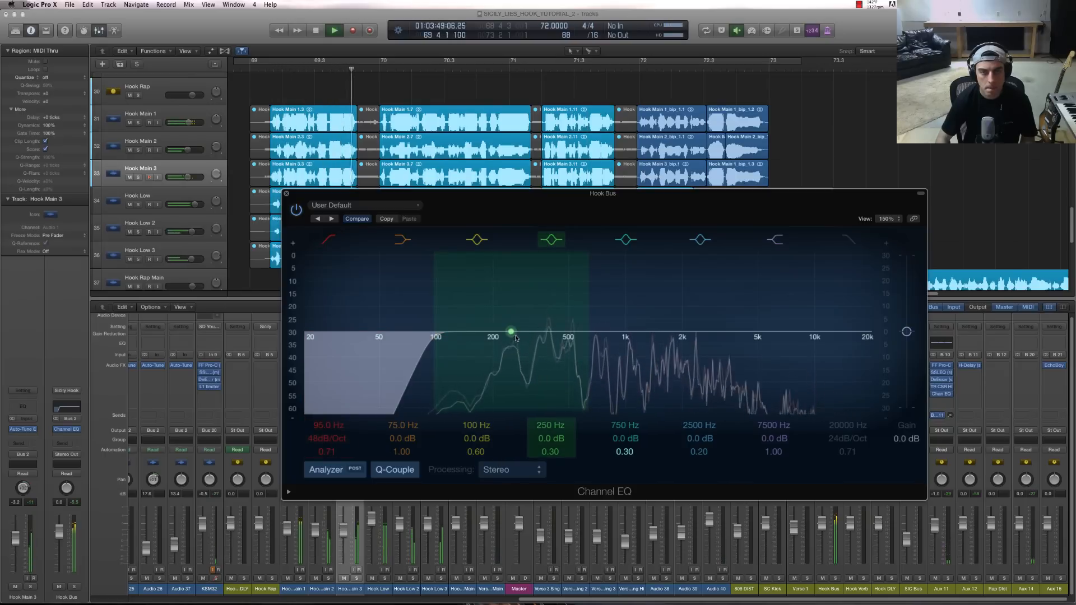
left_click_drag(440, 372, 446, 373)
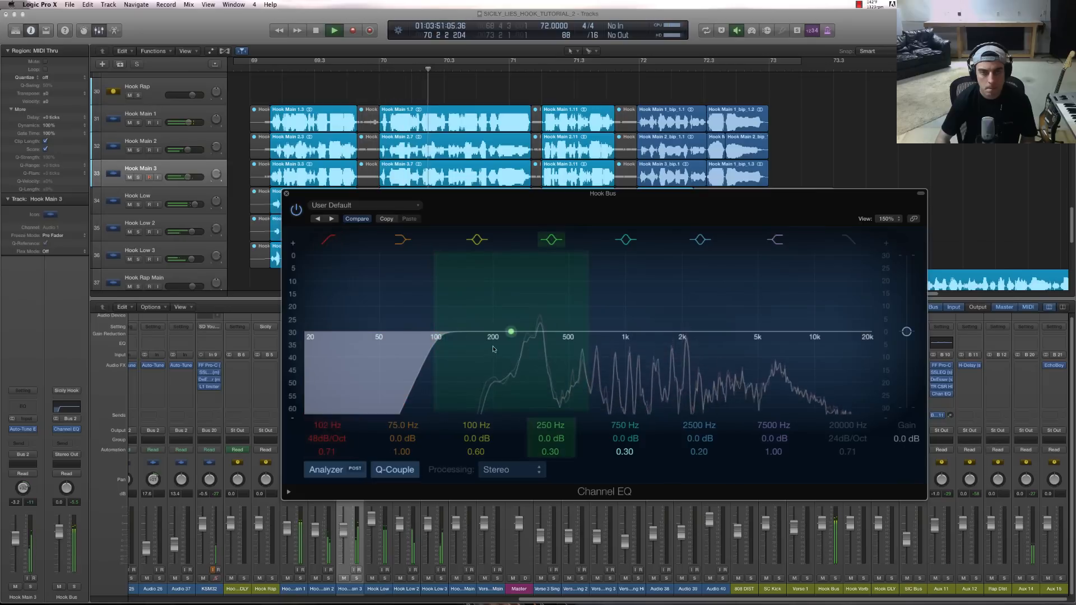
- Cut the Hook Bus EQ's green mid band by 6.0 dB at 375 Hz with a Q of 1.20 during playback, and close the EQ
left_click_drag(512, 337, 535, 344)
left_click_drag(605, 302, 586, 303)
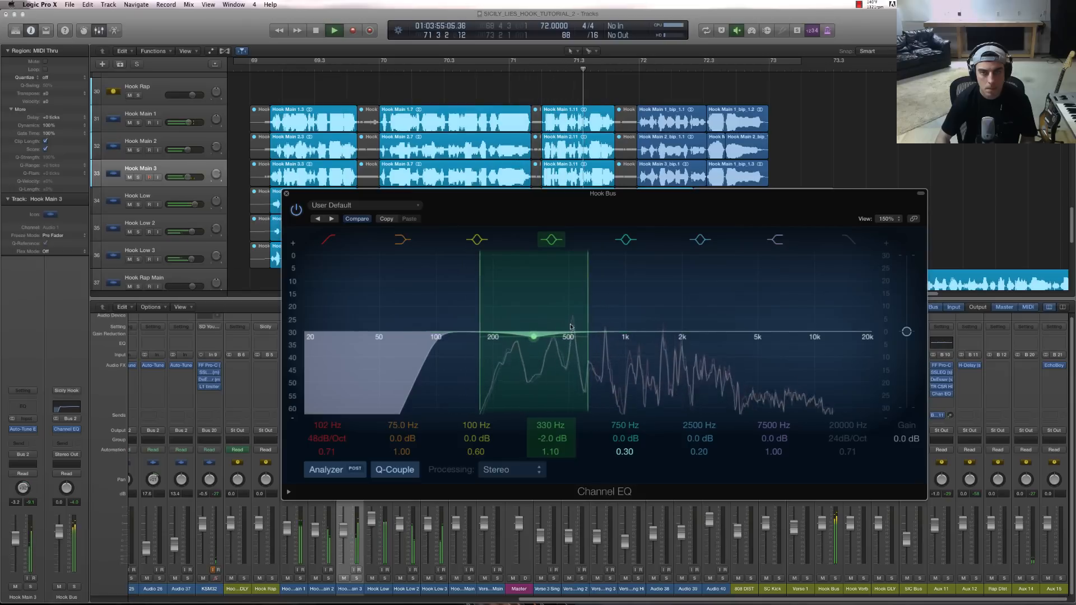
left_click_drag(534, 337, 539, 381)
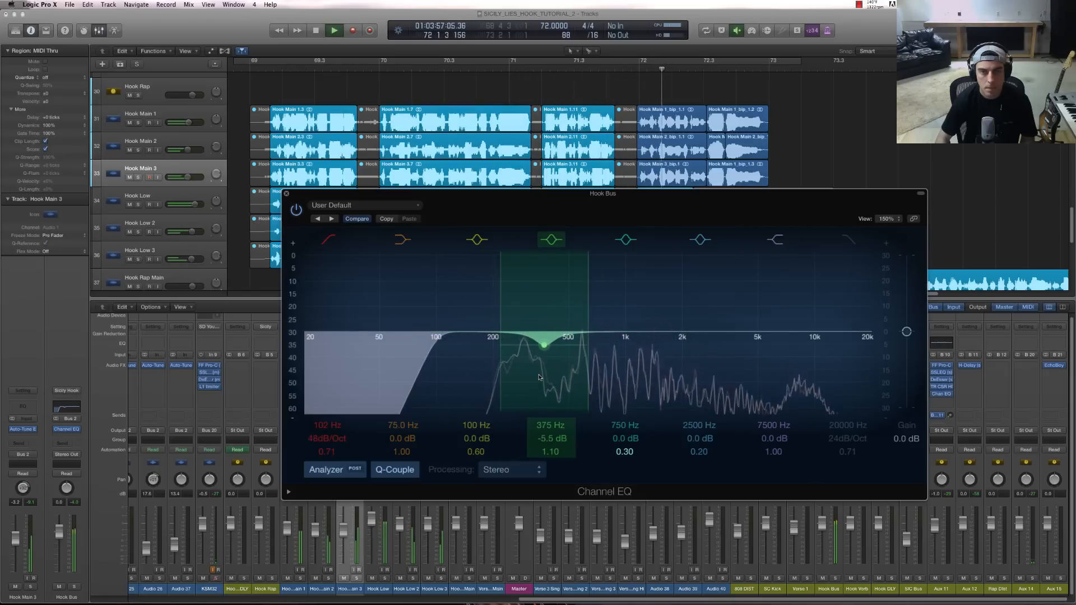
key("space")
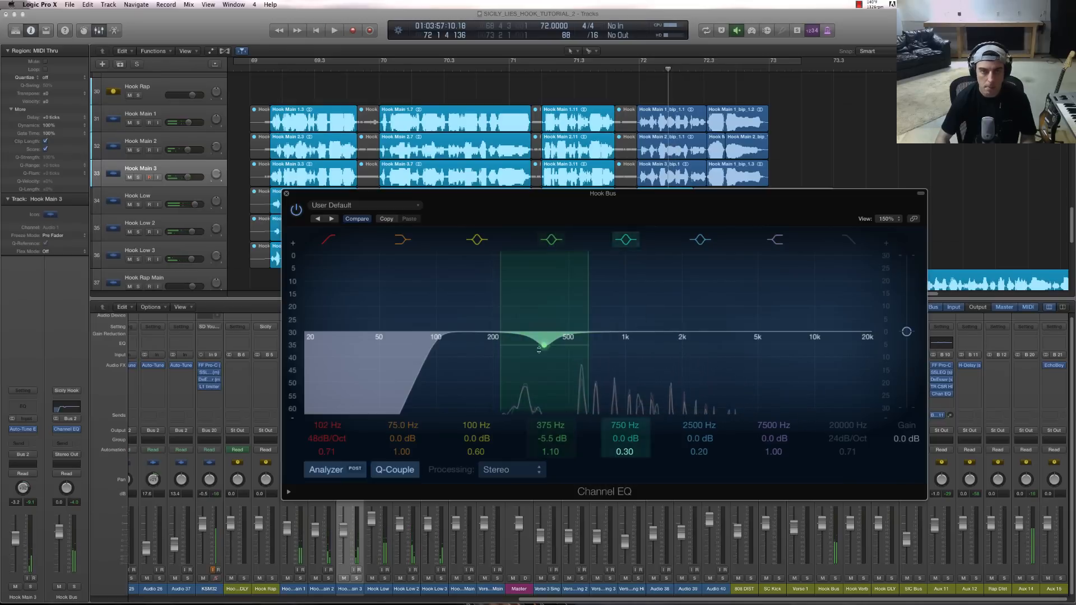
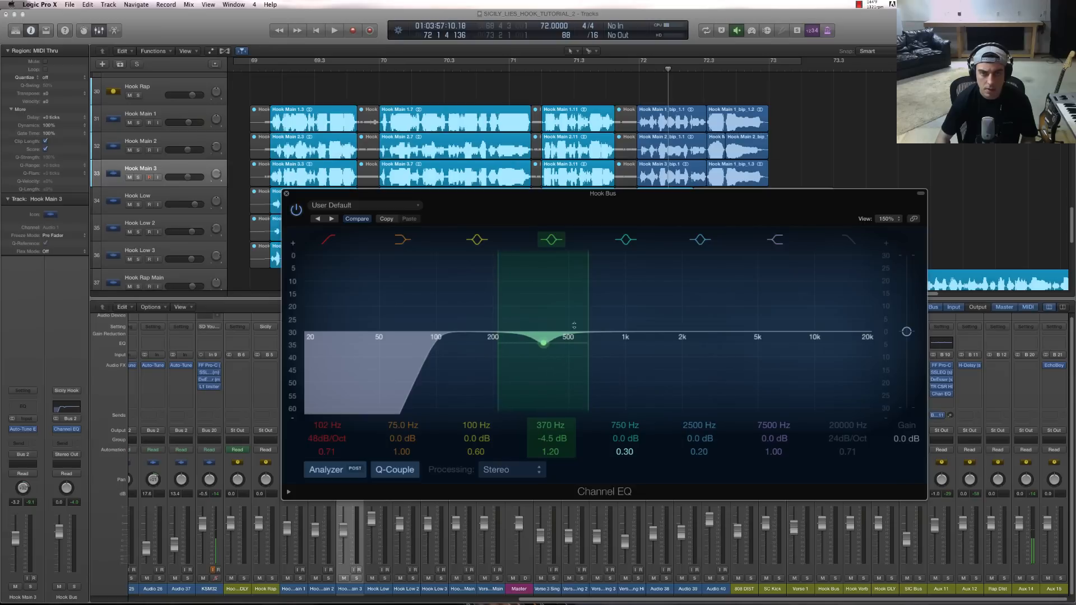
key("space")
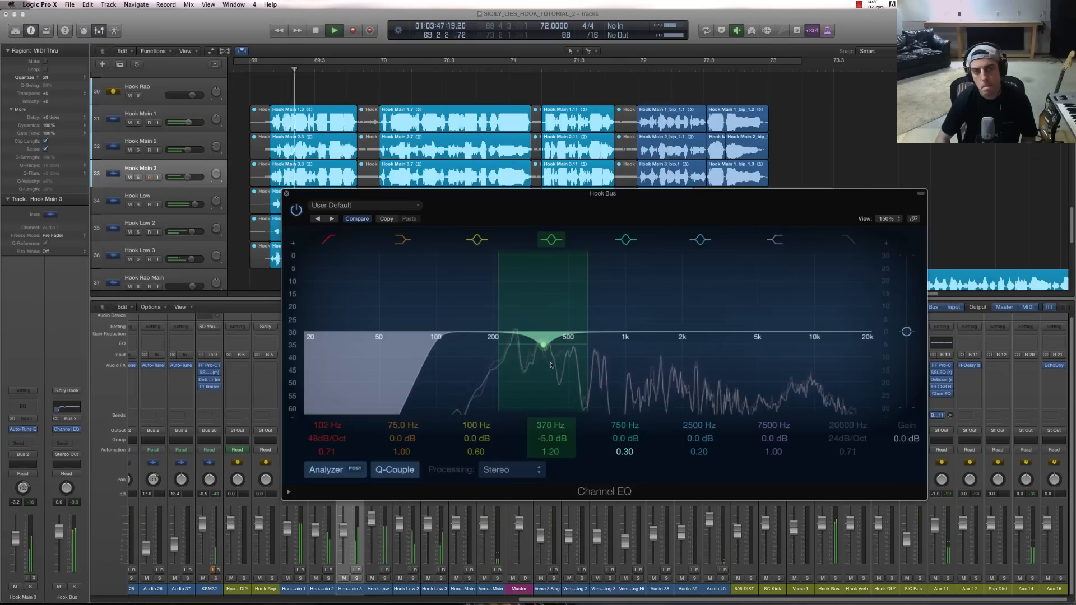
left_click_drag(551, 364, 552, 369)
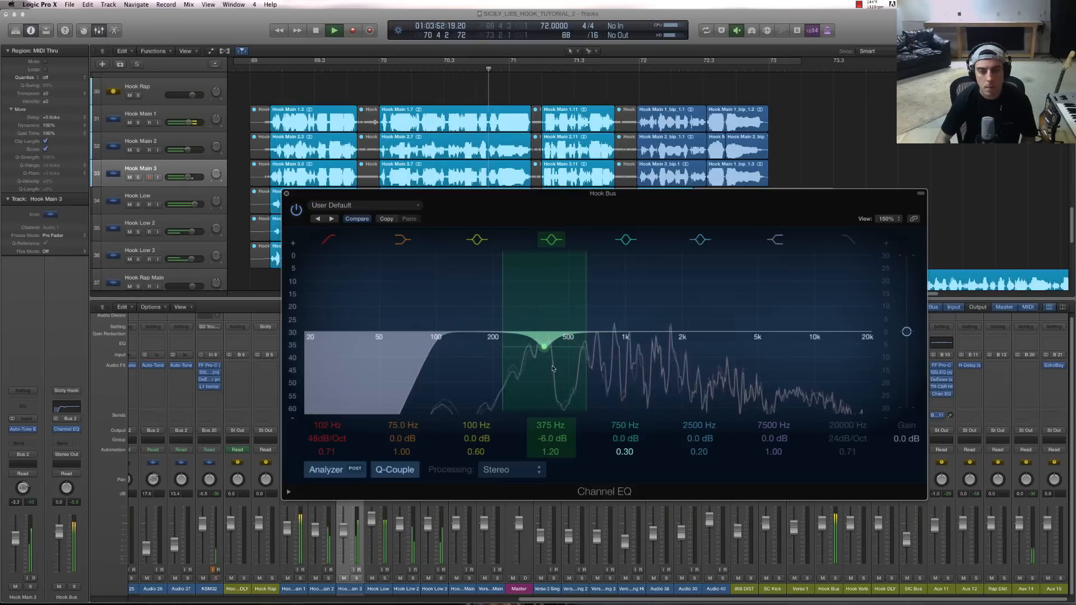
left_click(287, 193)
key("space")
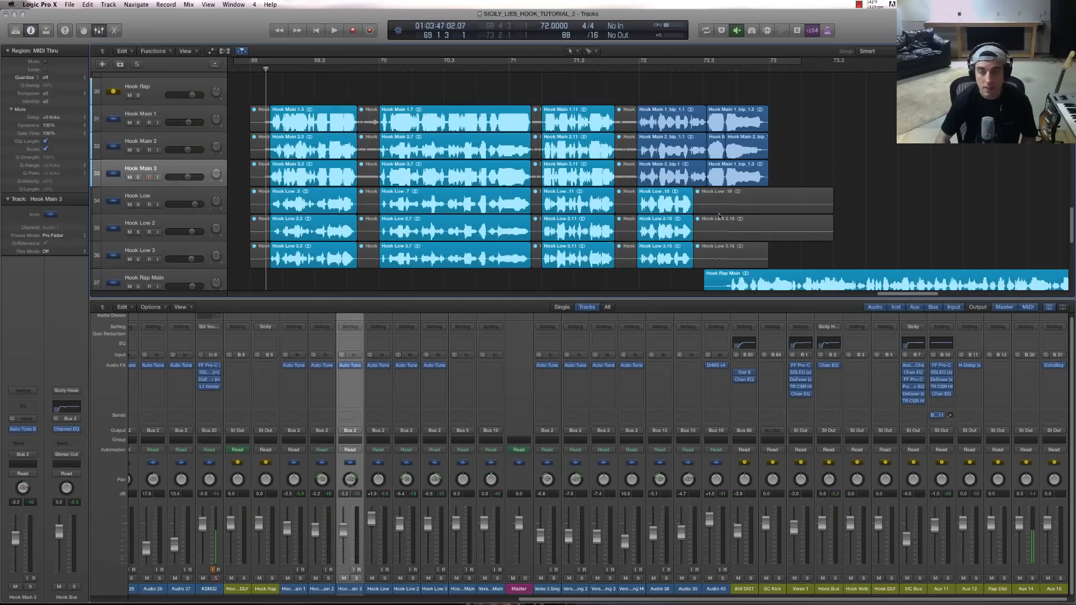
- Insert a FabFilter FF Pro-C compressor after the Channel EQ on the Hook Bus and place its window over the mixer
left_click(837, 374)
mouse_move(838, 485)
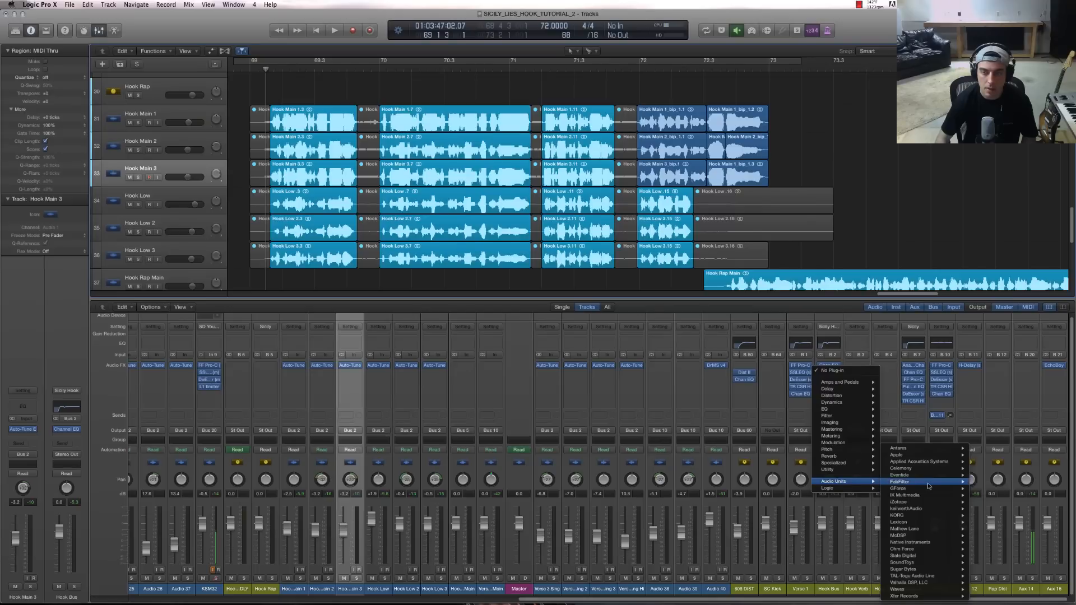
mouse_move(928, 482)
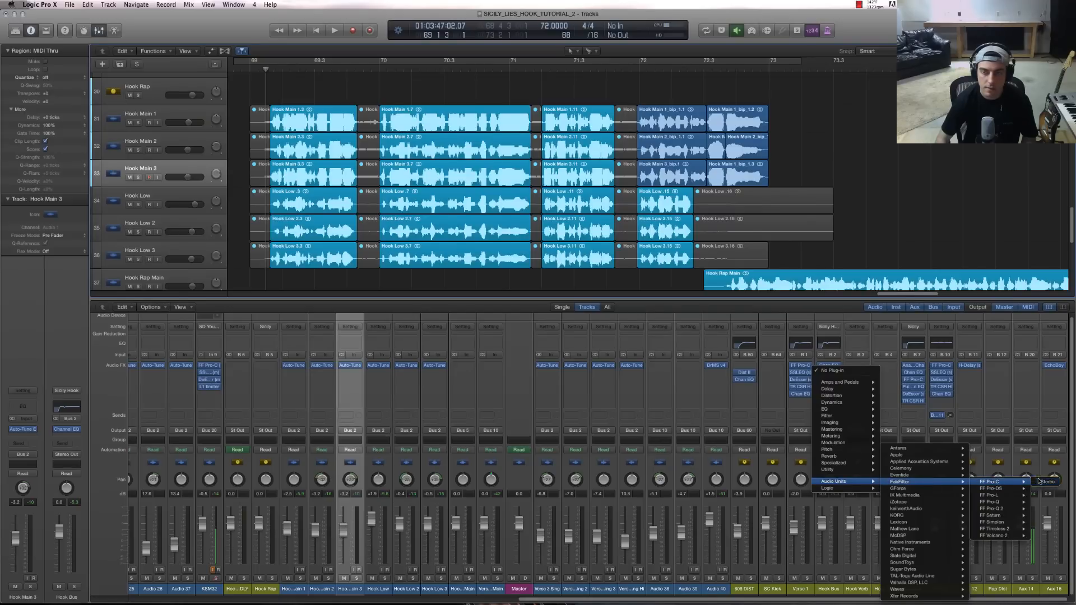
left_click(1043, 481)
left_click_drag(114, 34, 500, 289)
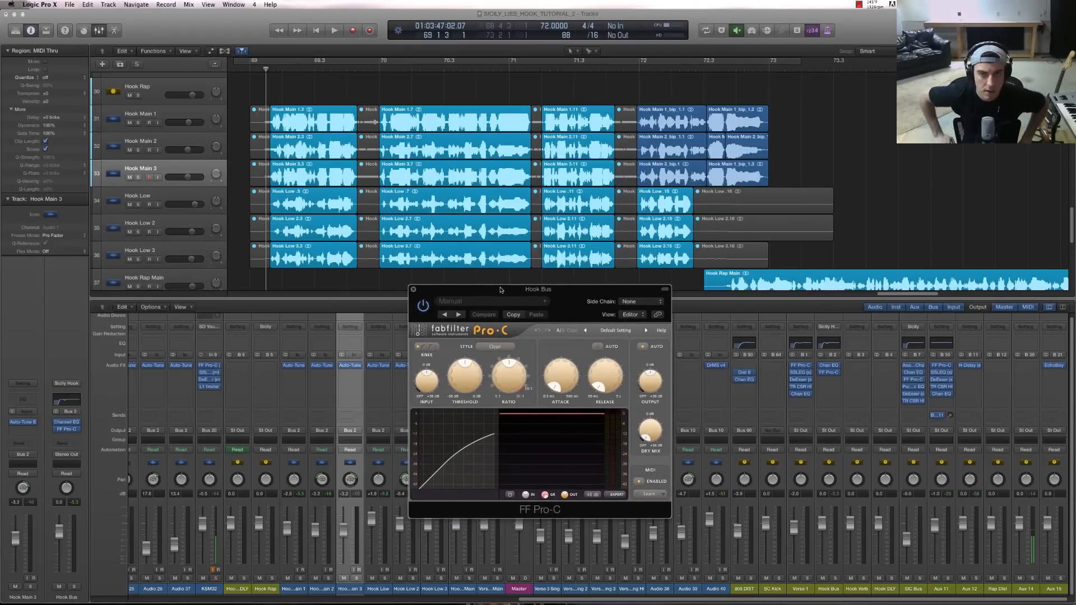
left_click_drag(501, 290, 521, 283)
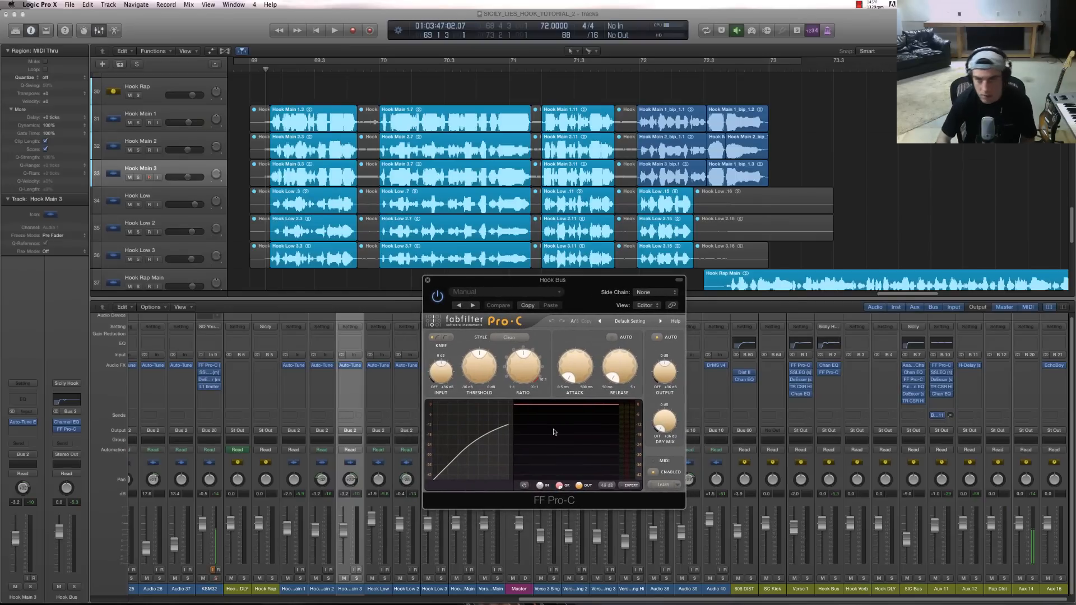
left_click_drag(500, 281, 484, 294)
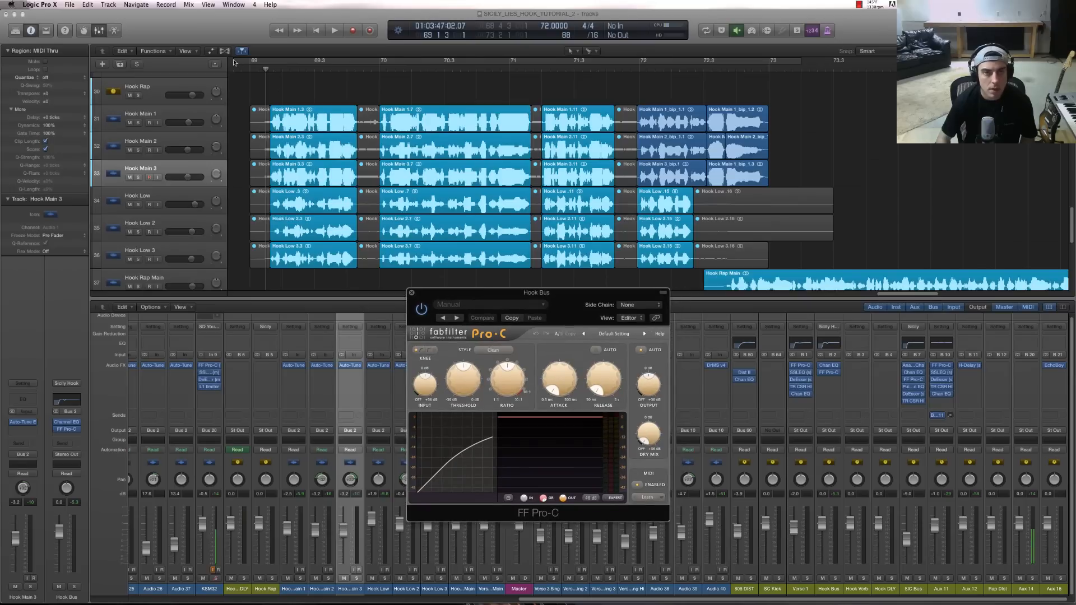
- Play the hook from bar 69, lowering the Pro-C's threshold and raising its ratio for stronger compression
left_click(249, 70)
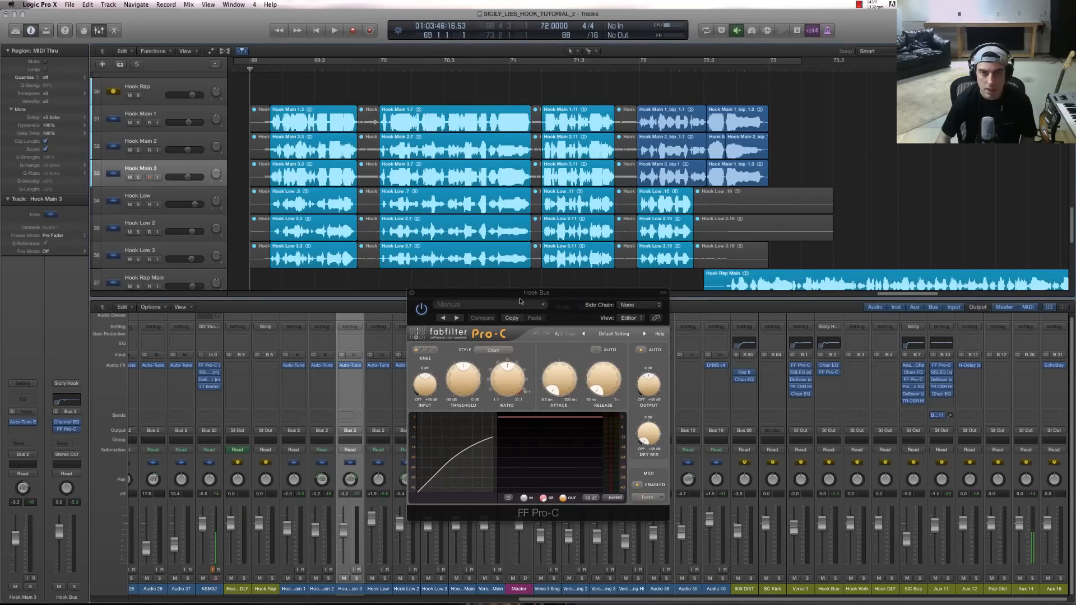
left_click_drag(520, 302, 535, 302)
key("space")
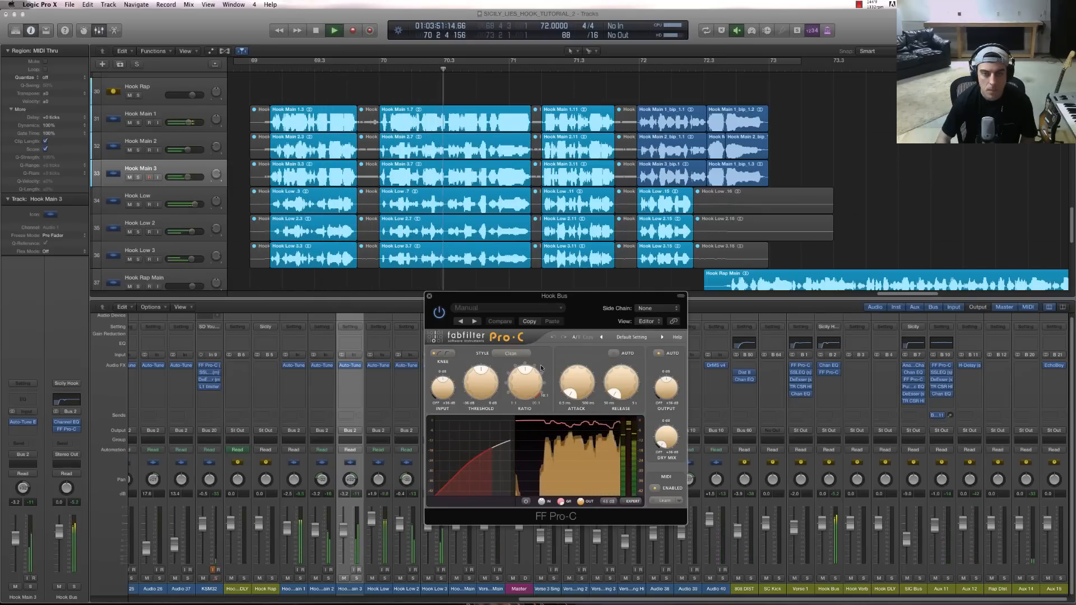
mouse_move(480, 380)
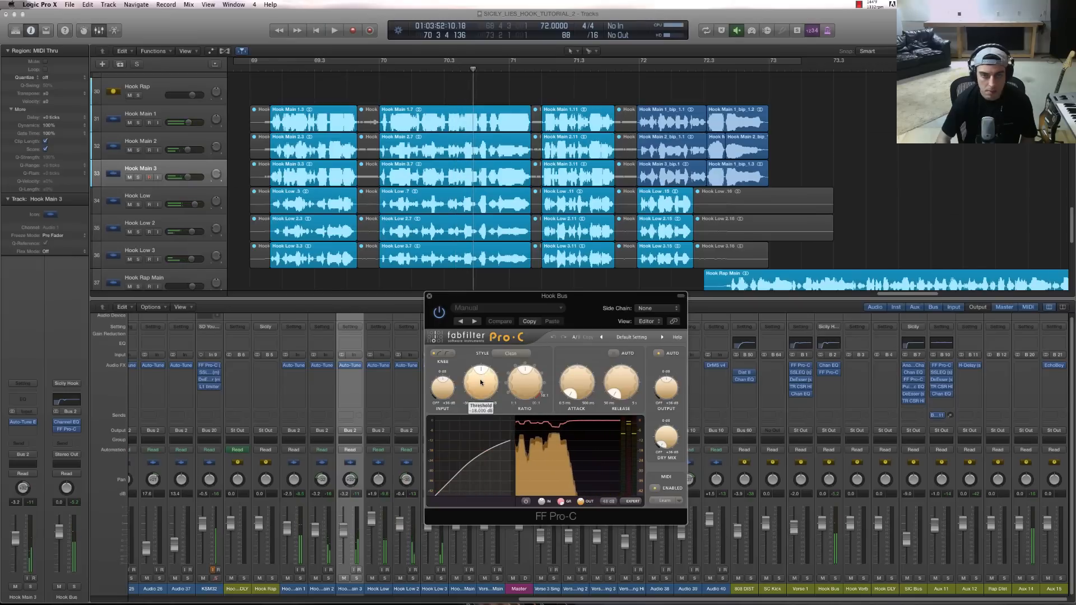
left_click_drag(480, 382, 480, 386)
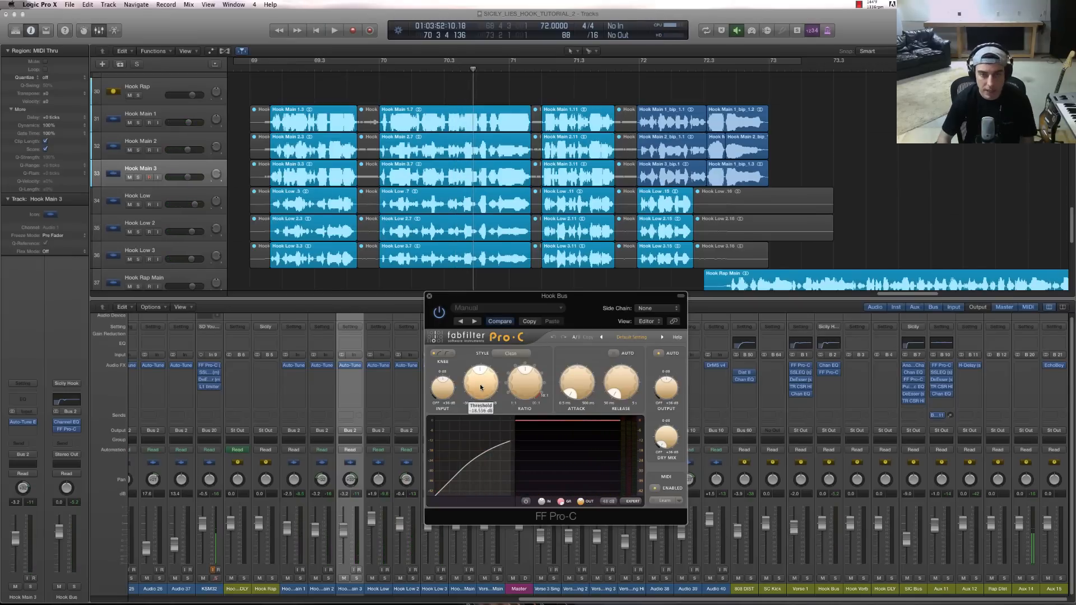
key("space")
left_click_drag(481, 390, 479, 425)
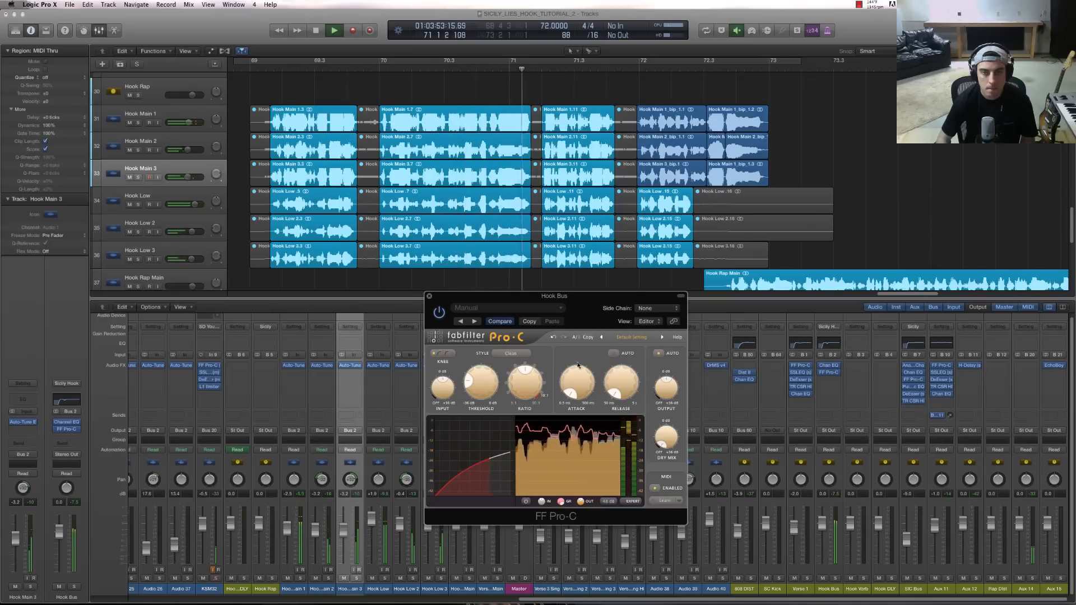
left_click_drag(535, 383, 532, 354)
key("space")
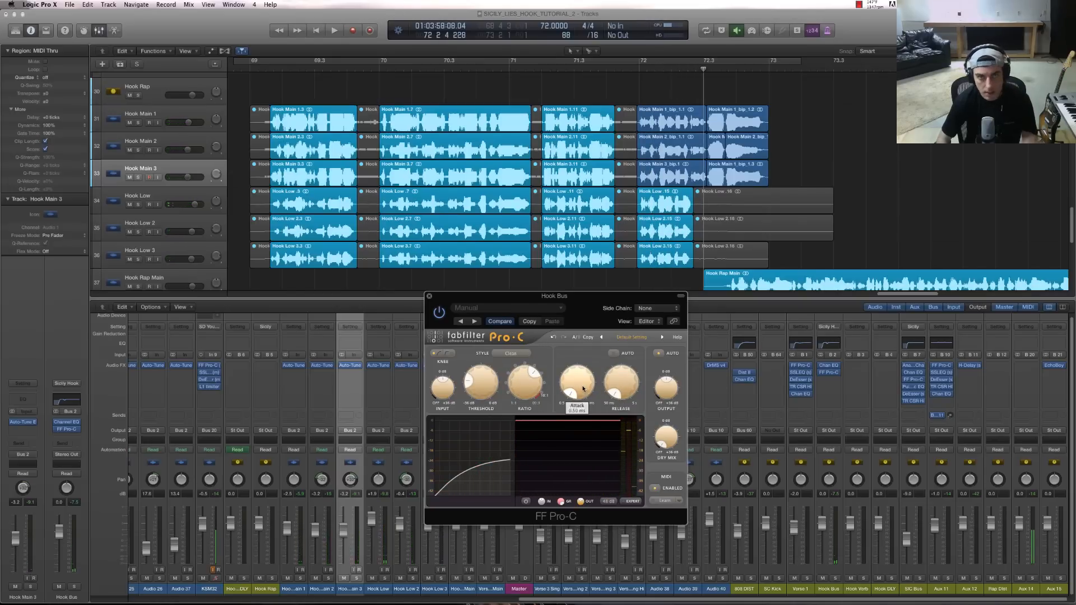
- Lengthen the Pro-C's release to about 110 ms, replaying the start of the hook to check the gain reduction
left_click(269, 74)
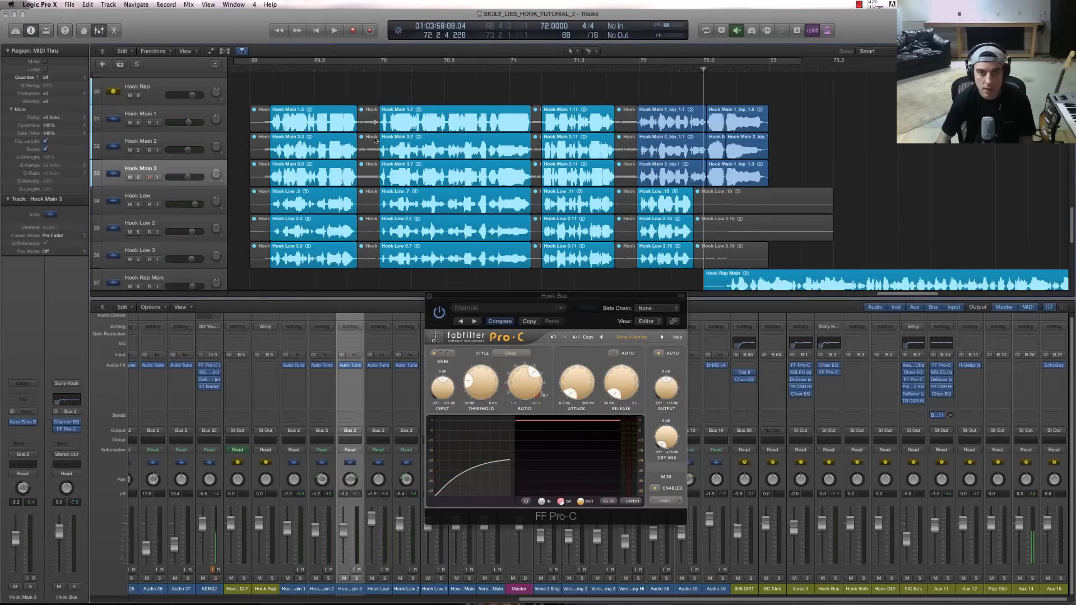
left_click(576, 395)
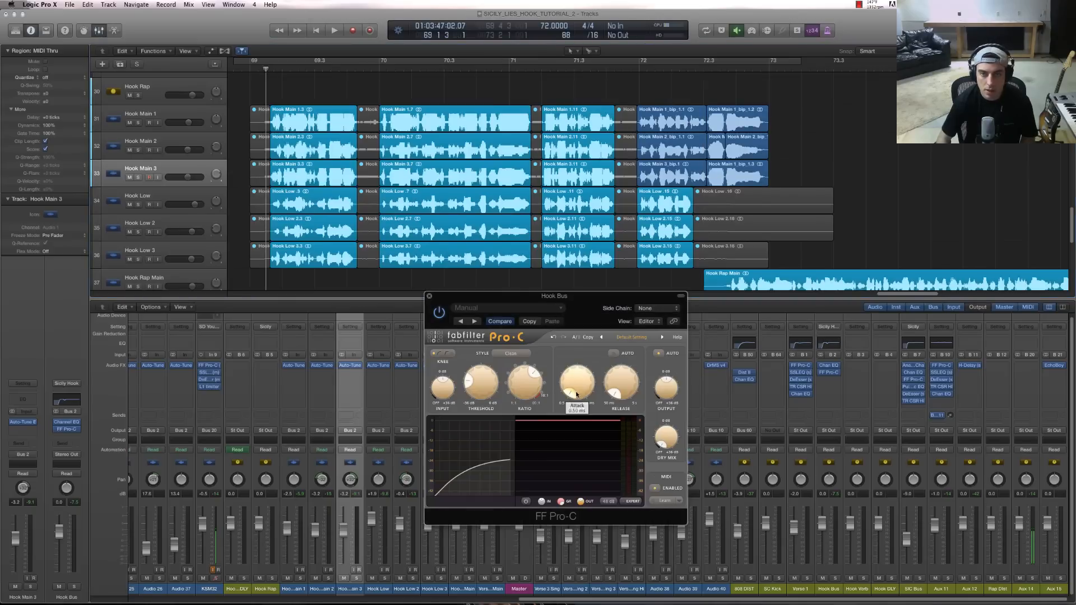
left_click_drag(617, 385, 615, 364)
key("space")
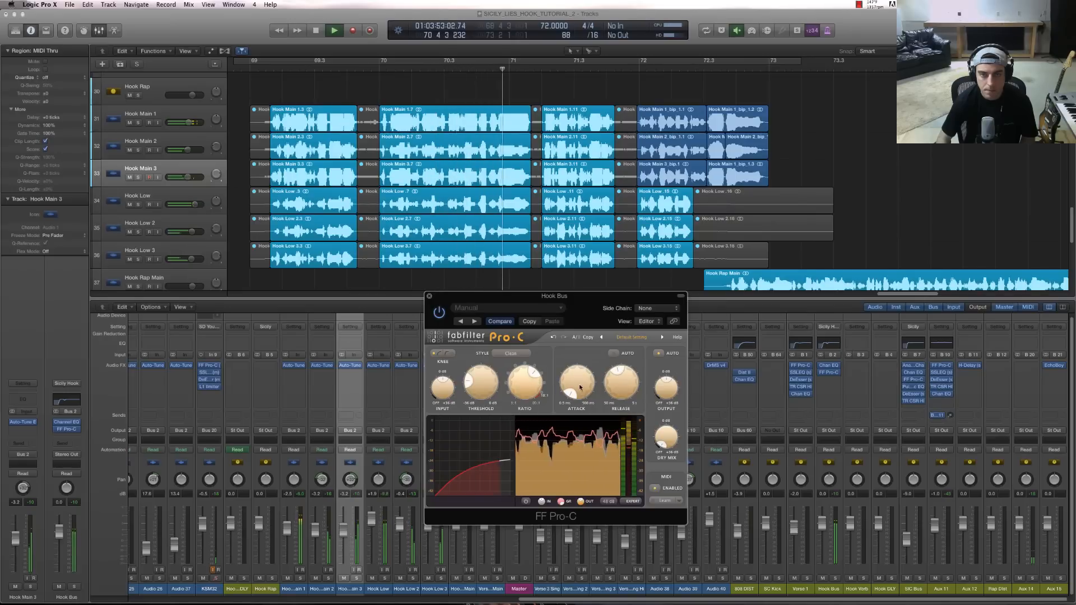
key("space")
mouse_move(616, 386)
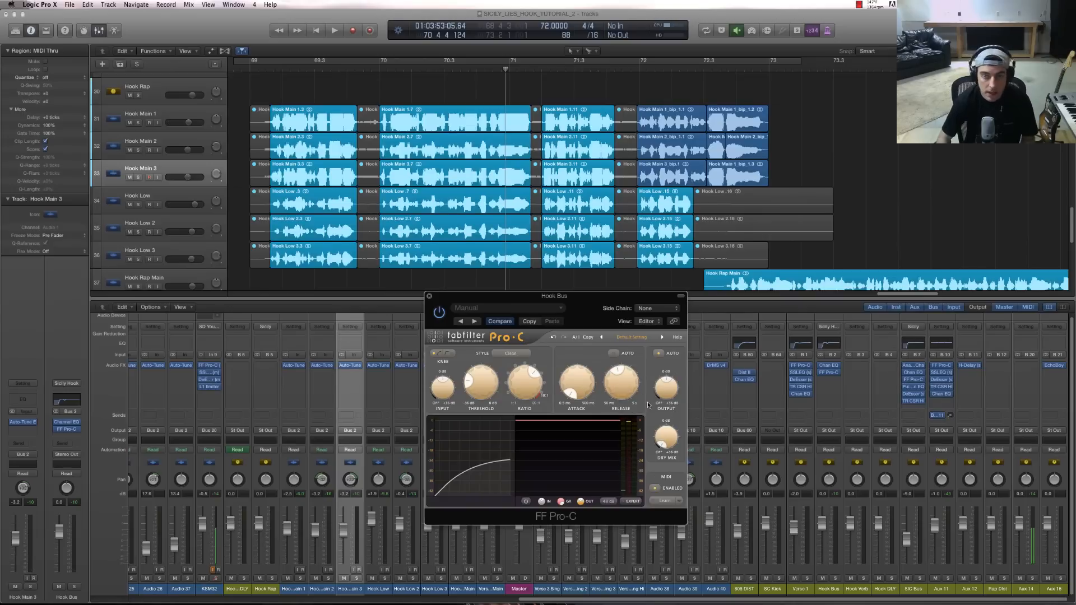
key("space")
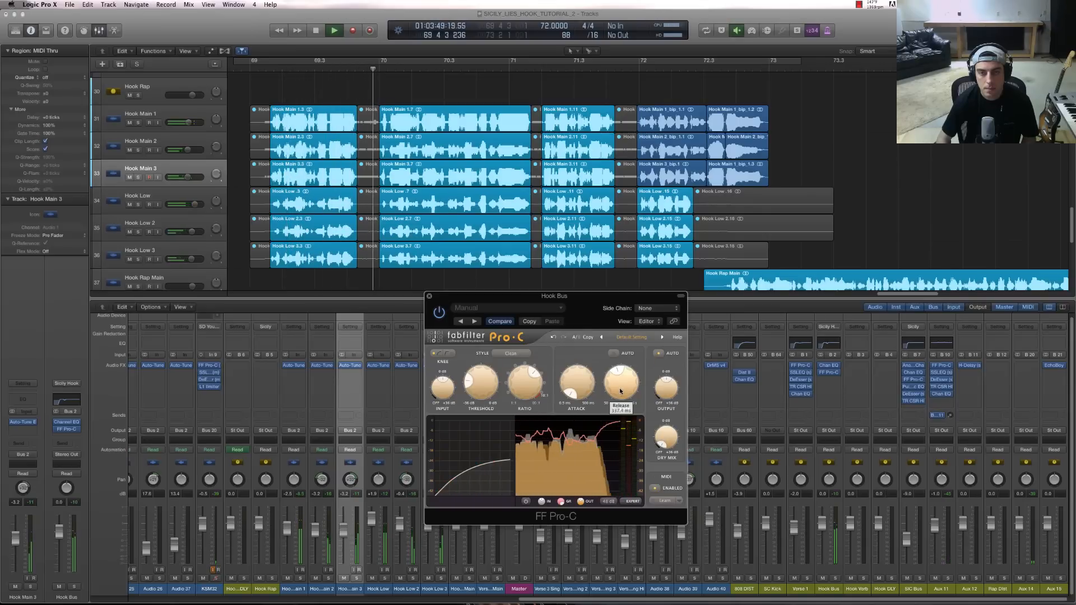
key("space")
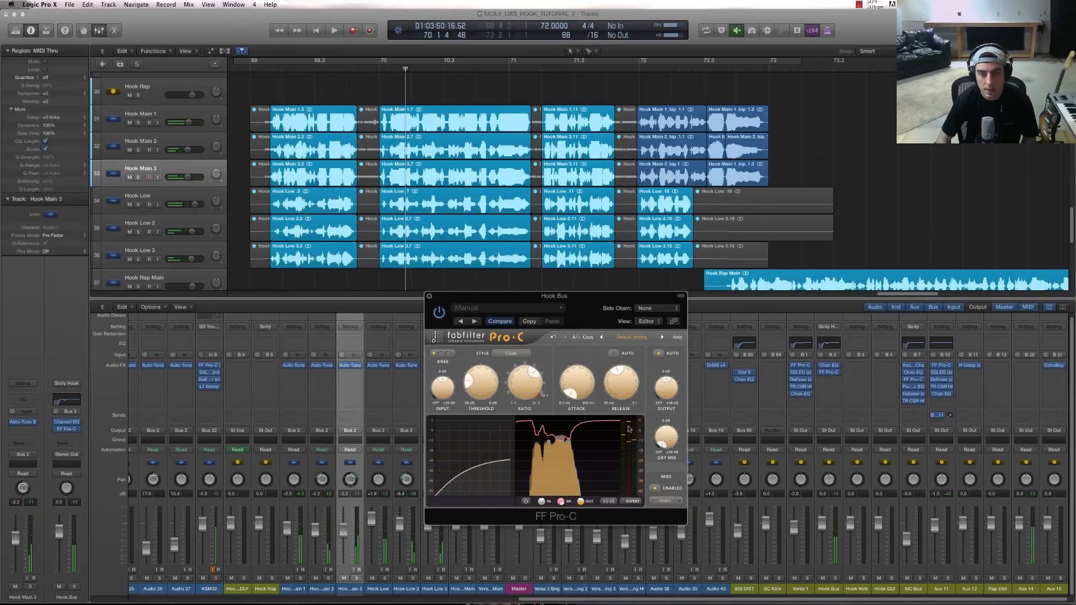
mouse_move(630, 424)
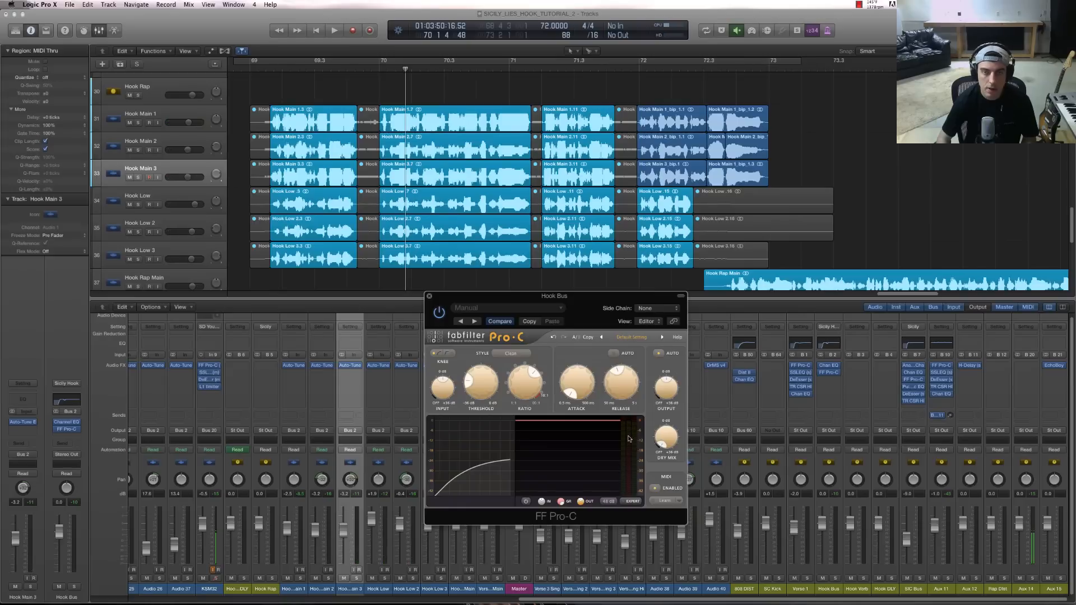
key("space")
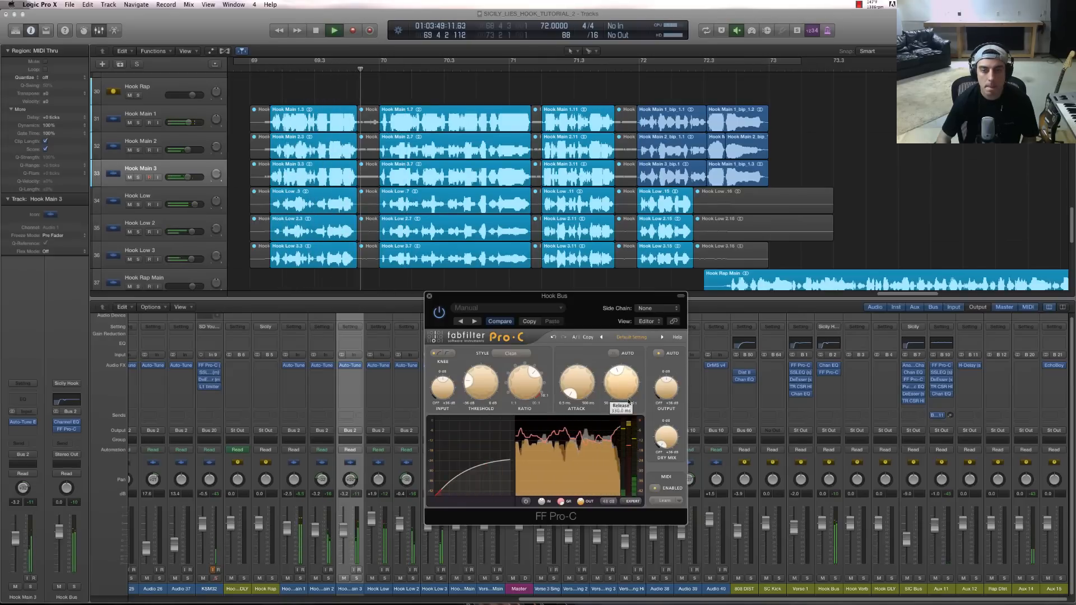
- Raise the Pro-C's dry level to blend in uncompressed vocal, listen to the hook, and close the compressor
mouse_move(664, 440)
key("space")
left_click_drag(664, 441, 662, 429)
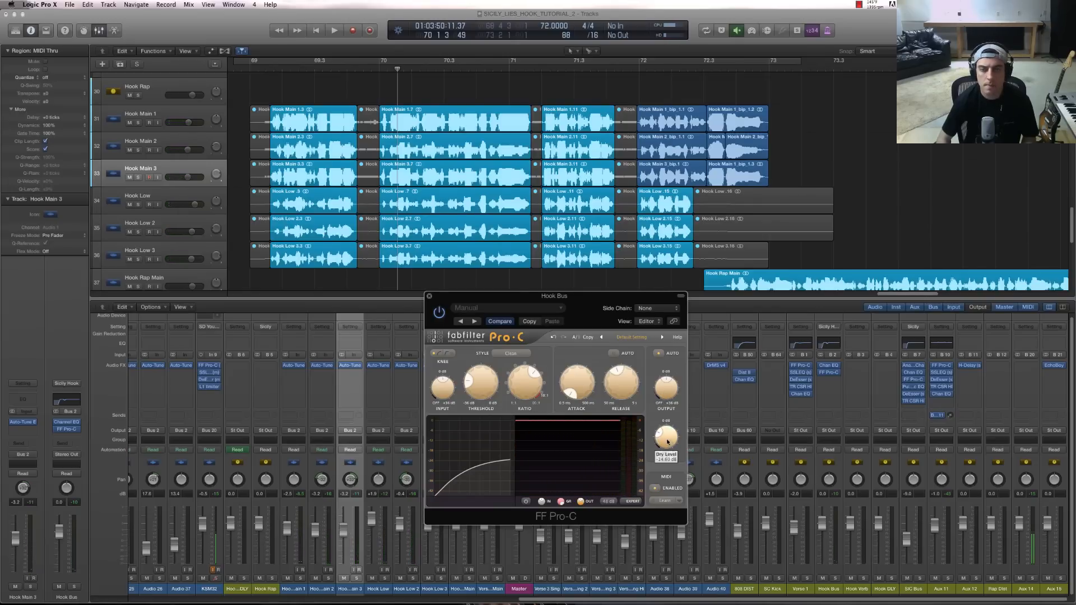
key("space")
mouse_move(667, 442)
left_mouse_down()
mouse_move(664, 427)
mouse_move(661, 440)
left_mouse_up()
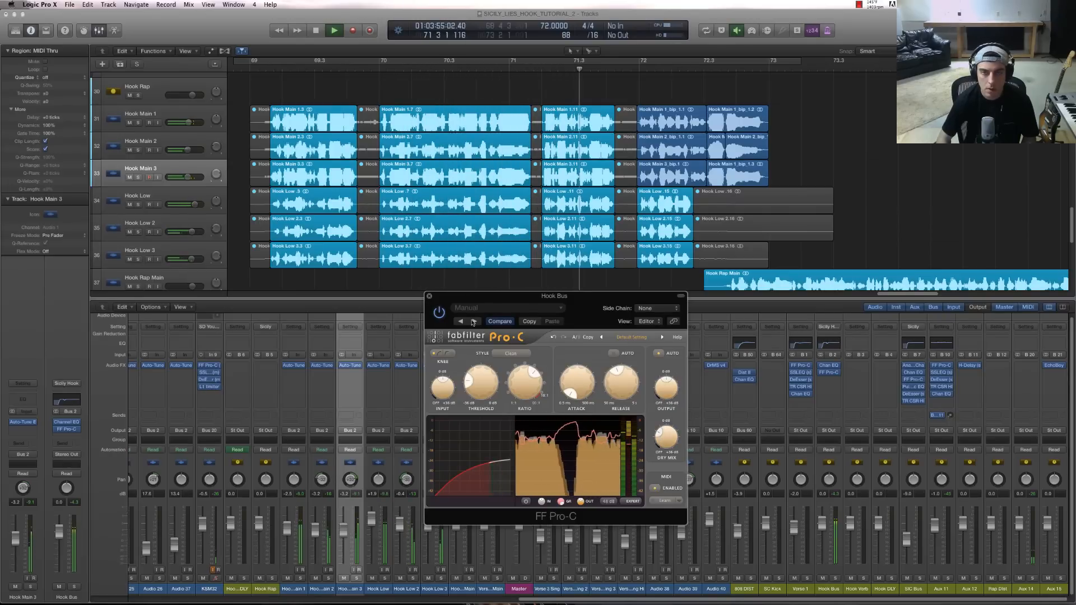
left_click(430, 295)
key("space")
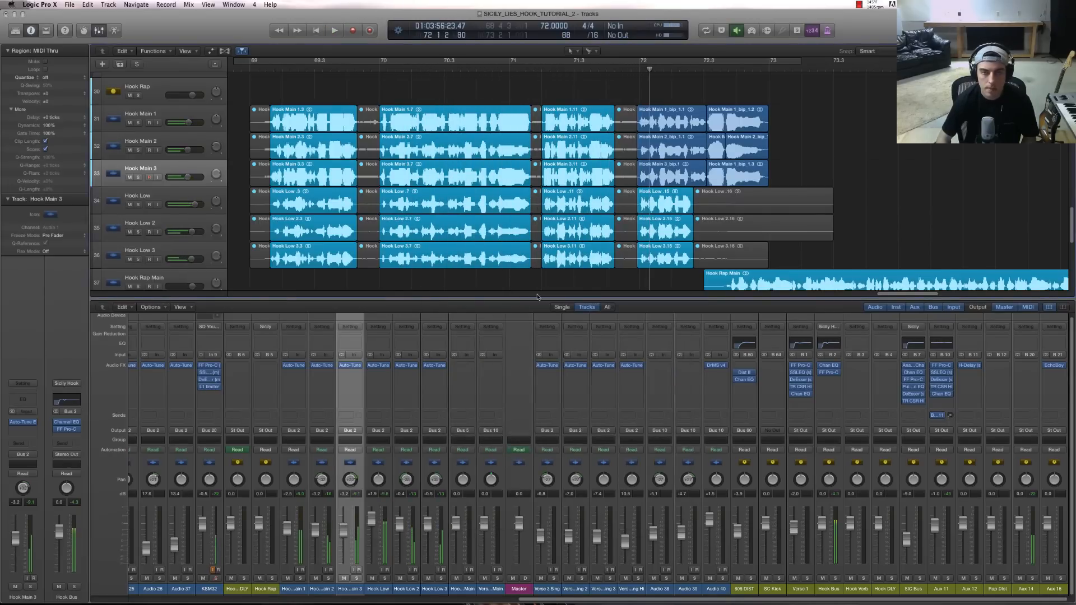
- Insert a Waves SSLEQ (s) after the FF Pro-C on the Hook Bus and start playing the hook from bar 69
left_click(839, 382)
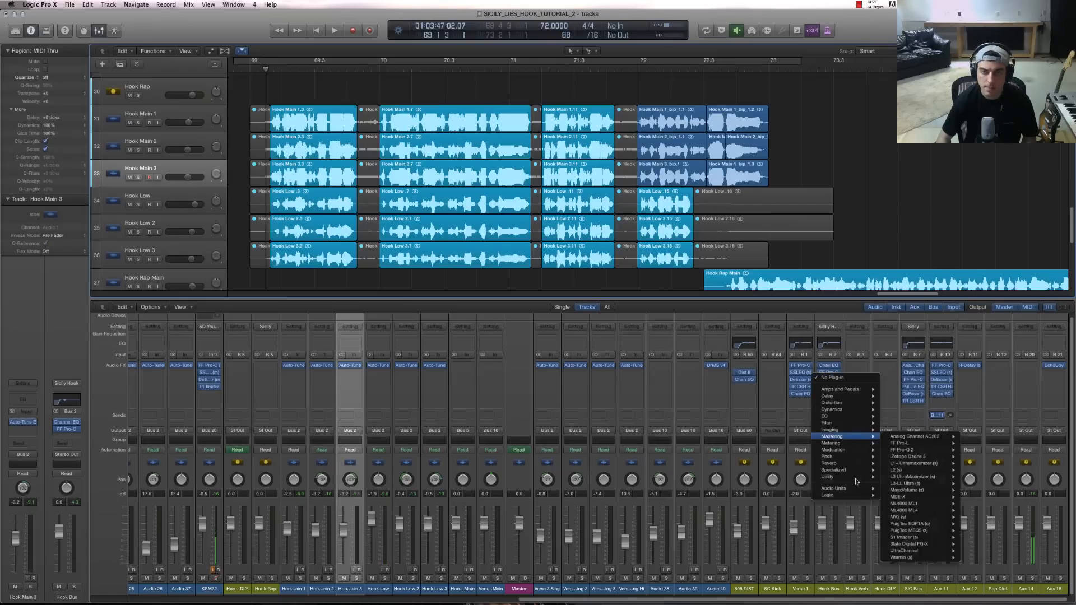
mouse_move(856, 489)
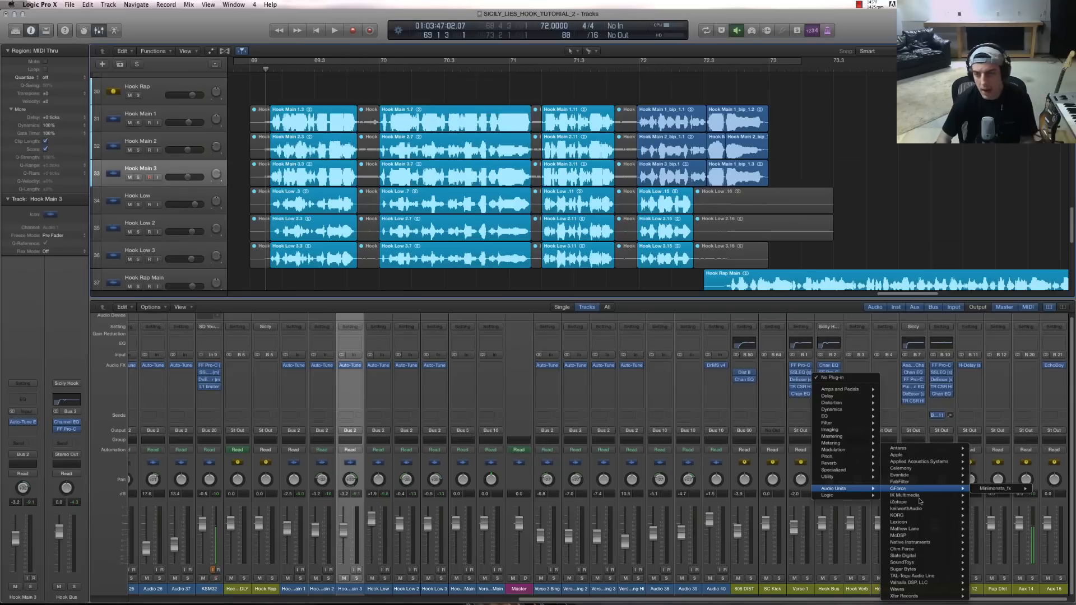
mouse_move(912, 592)
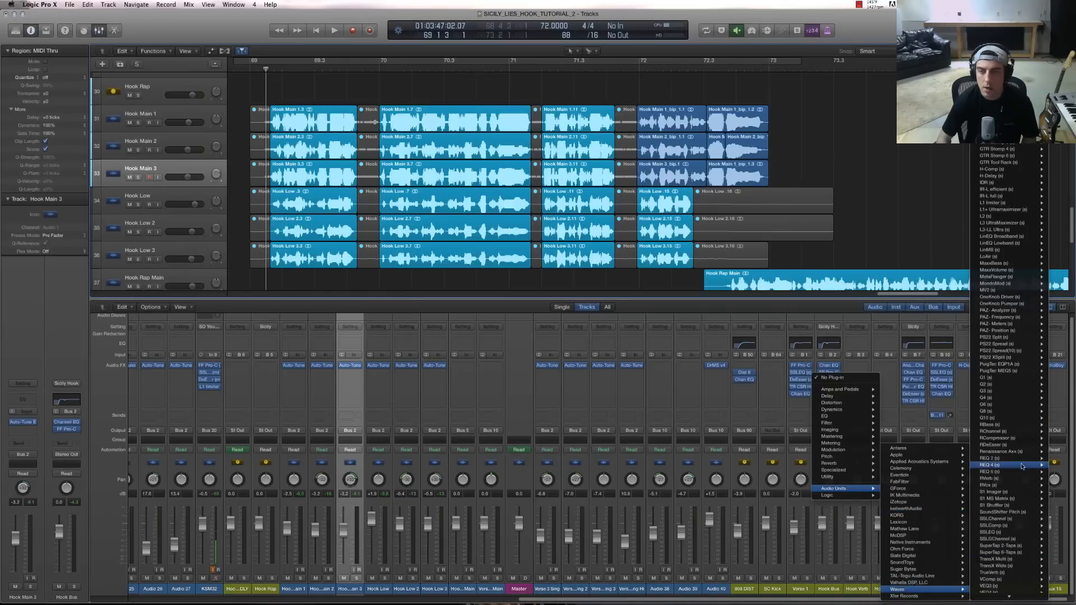
left_click(962, 535)
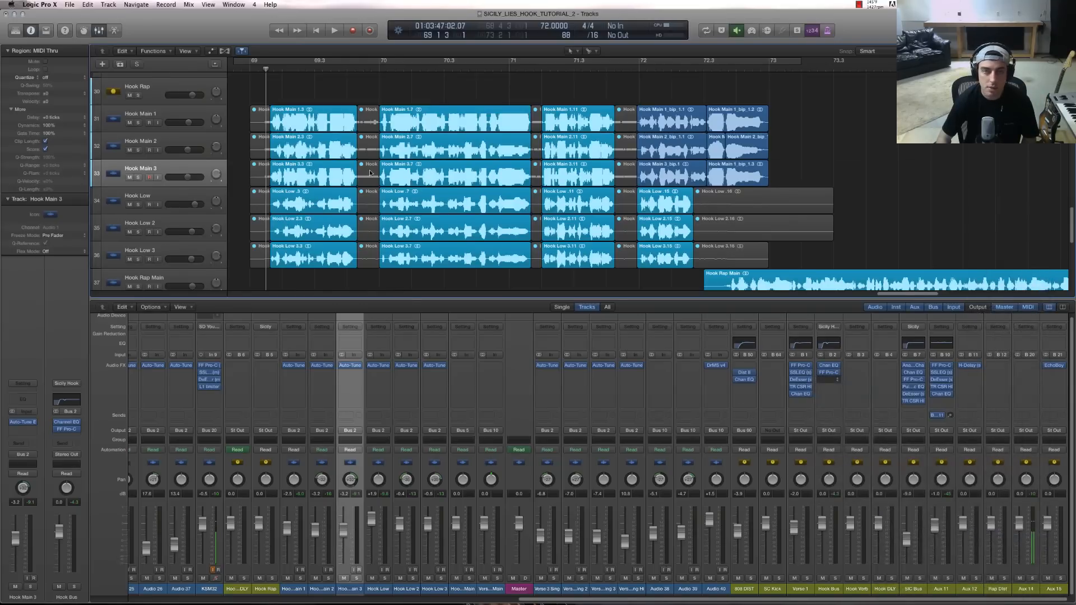
left_click_drag(160, 35, 556, 309)
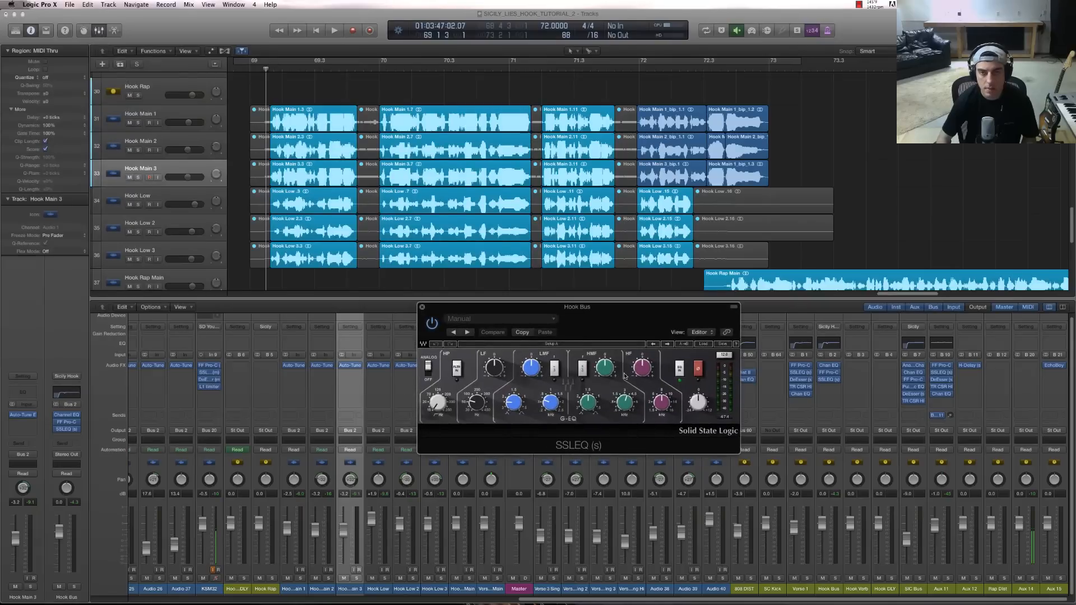
key("space")
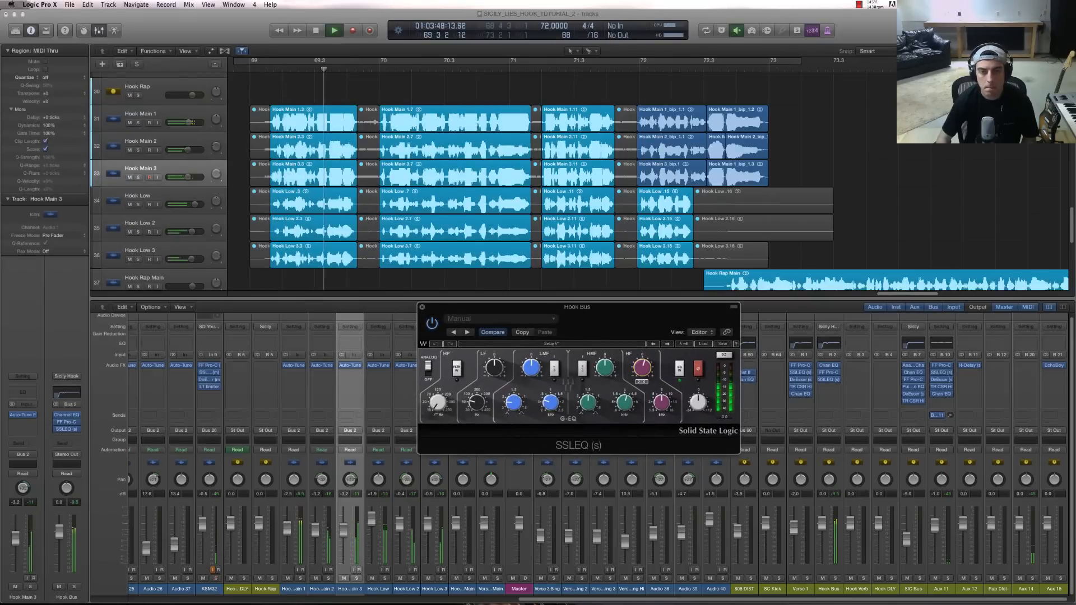
- Fine-tune the SSLEQ's HF frequency while the hook plays, stop playback and close the equalizer
left_click(661, 400)
left_click_drag(661, 400, 662, 403)
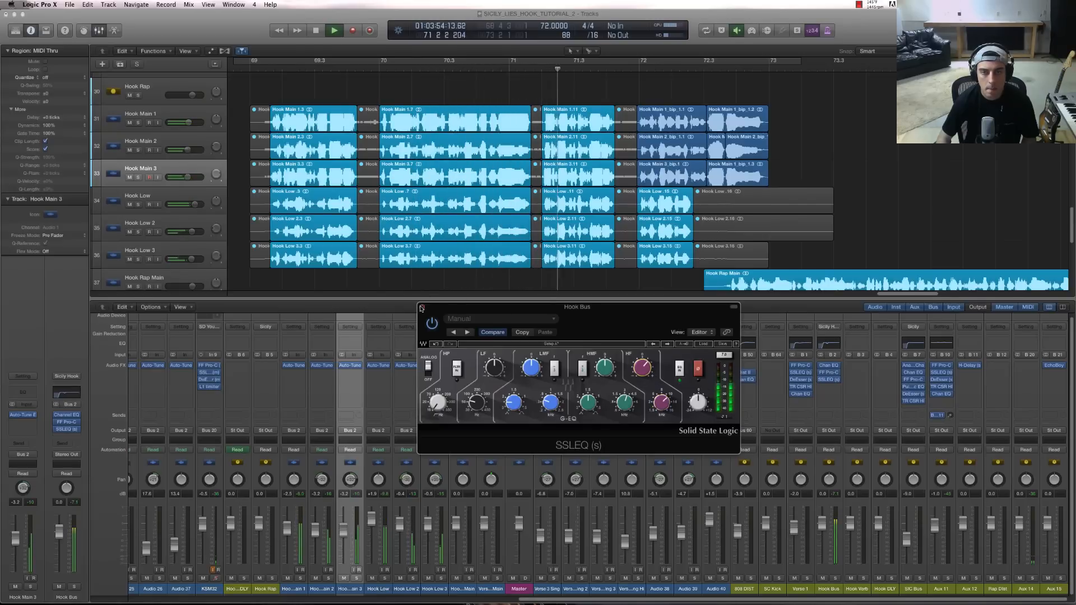
key("space")
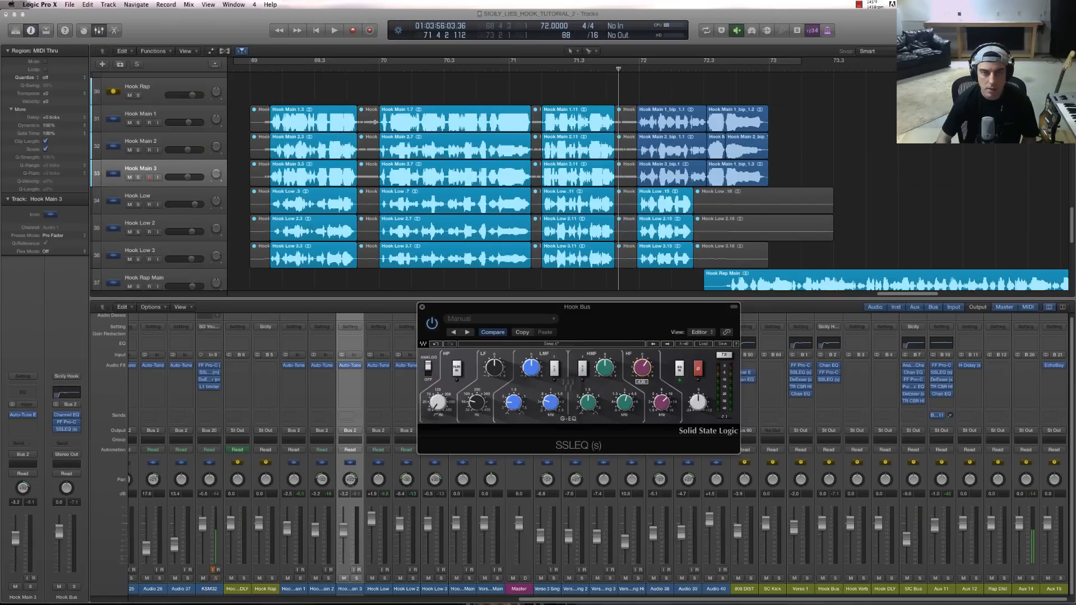
left_click(422, 309)
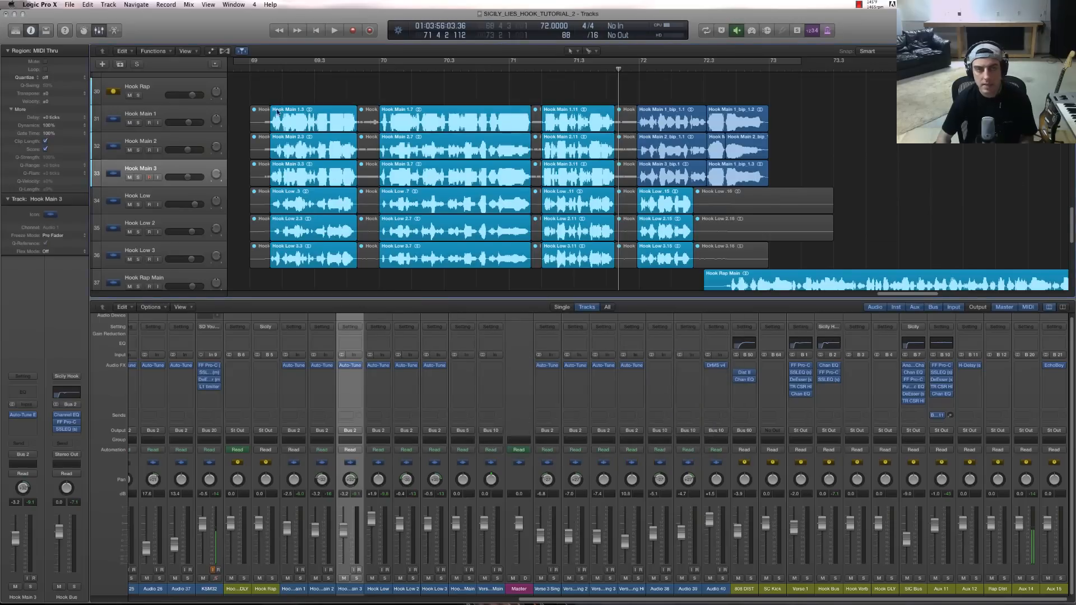
- Insert a Waves DeEsser (s) after the SSLEQ on the Hook Bus, with the playhead back at bar 69
left_click(265, 72)
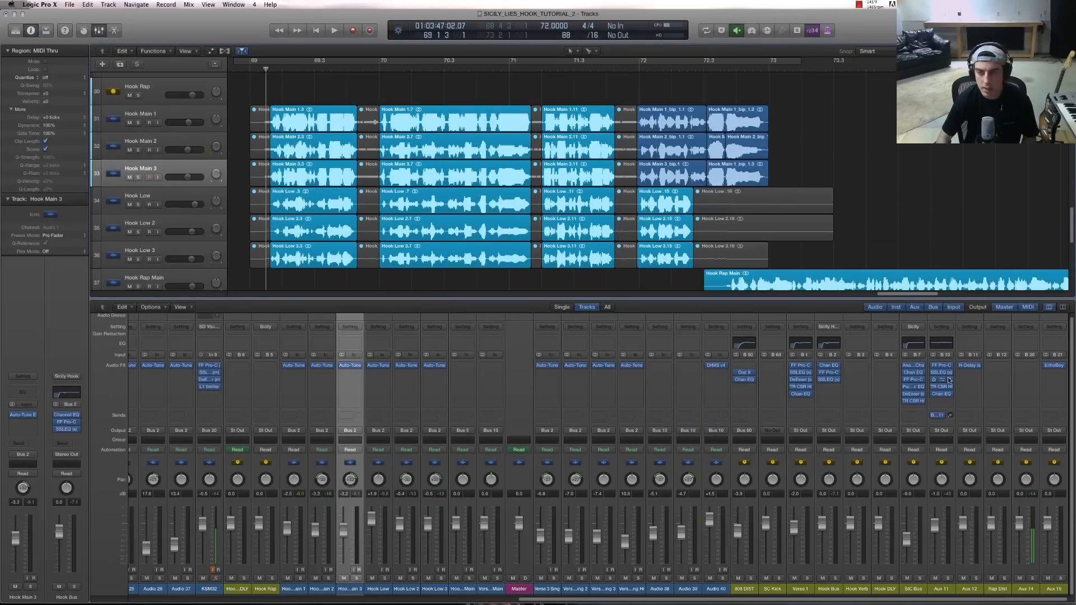
left_click(836, 390)
mouse_move(854, 496)
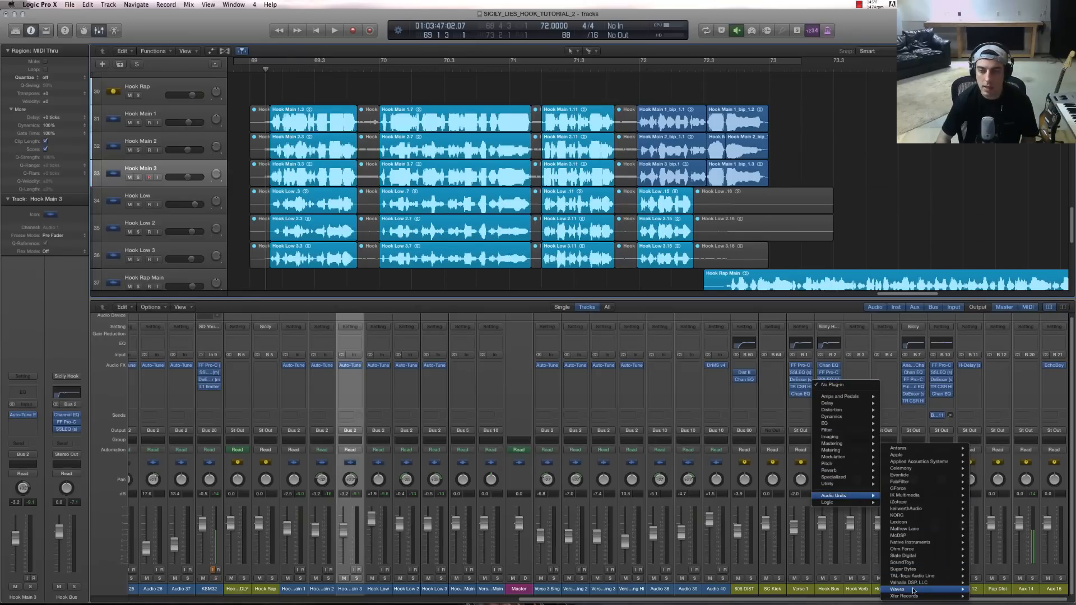
mouse_move(940, 593)
left_click(995, 95)
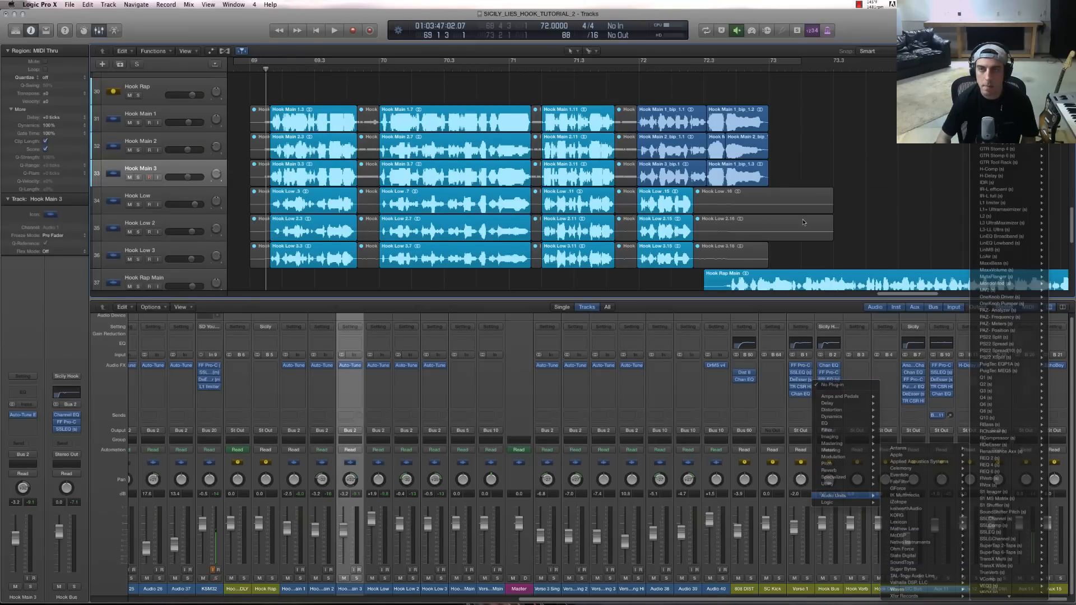
left_click_drag(89, 36, 590, 302)
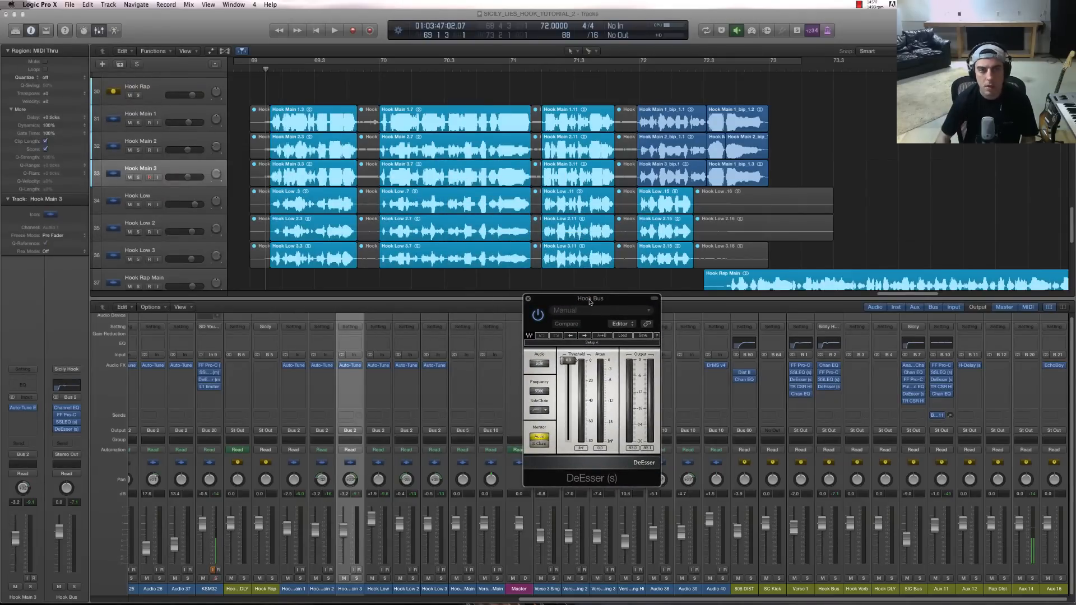
left_click_drag(590, 302, 601, 292)
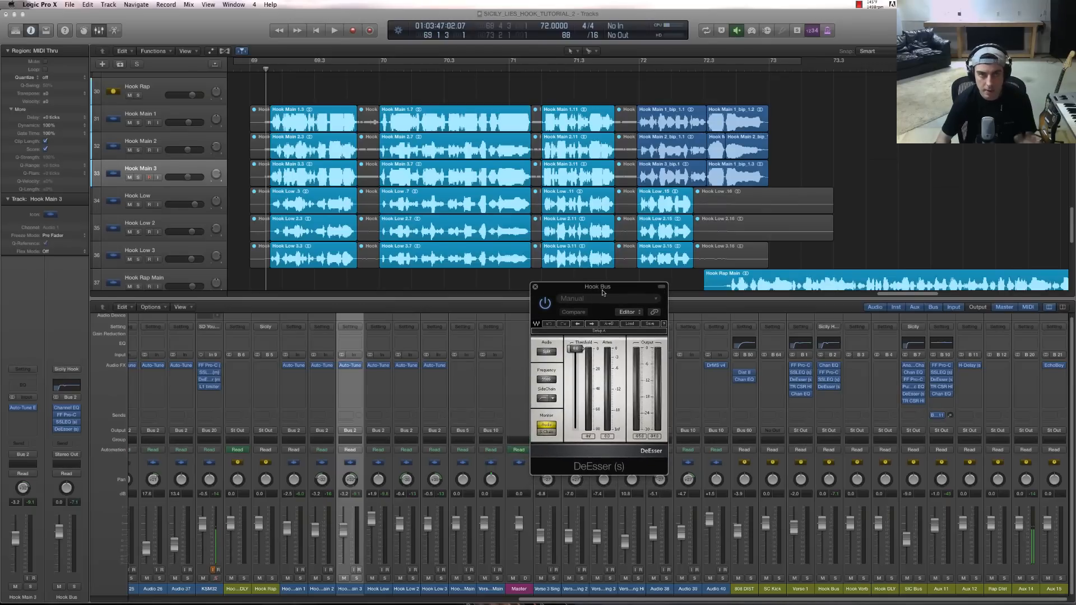
- Try the DeEsser's Male Ess factory preset, replace it with Female Ess, and lower the threshold
left_click(627, 324)
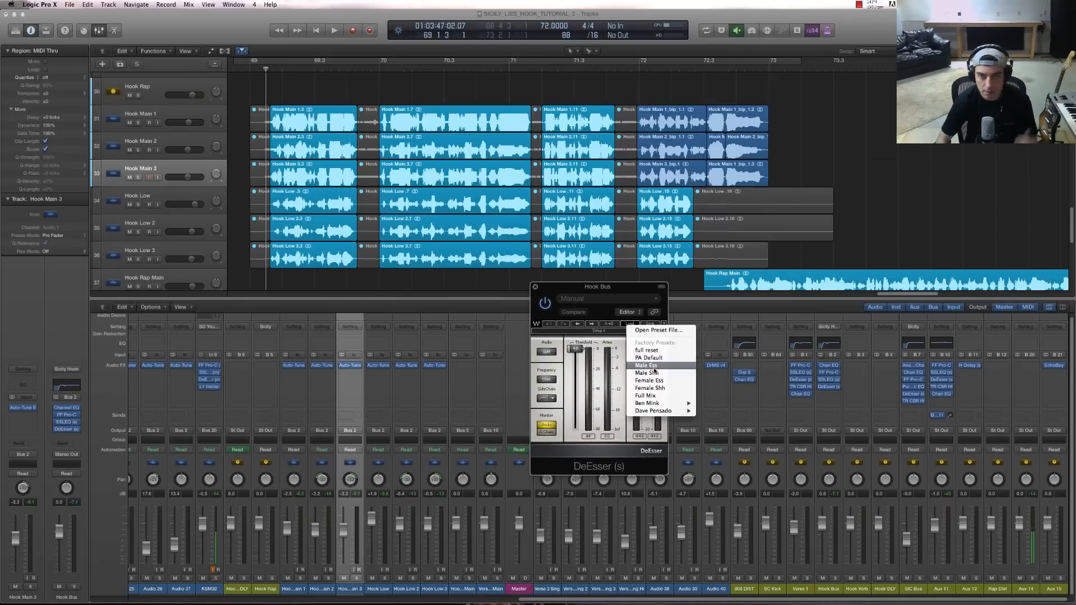
left_click(646, 366)
left_click(626, 324)
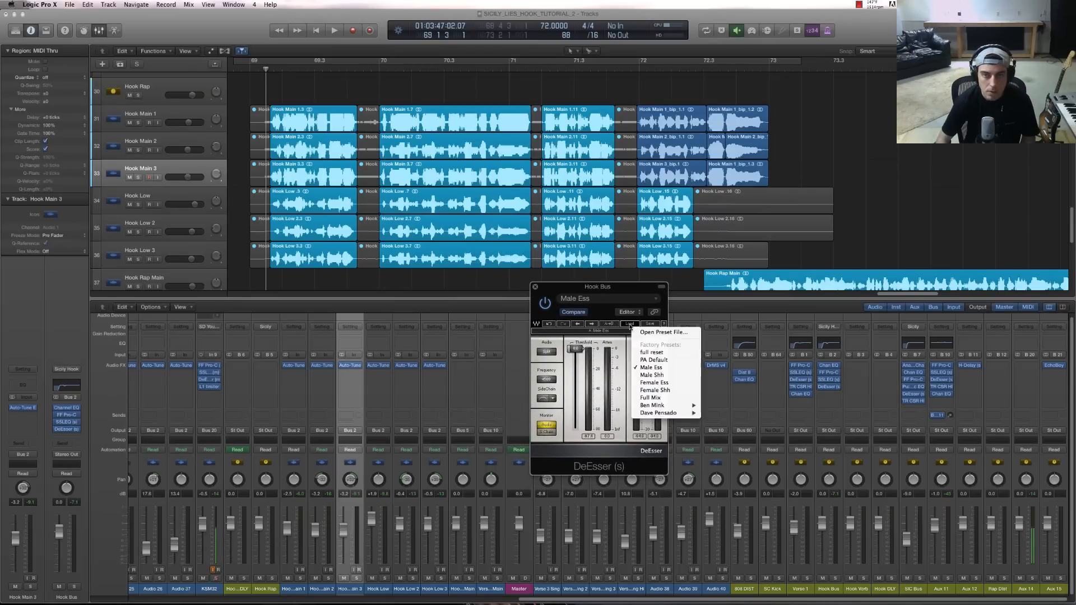
left_click(568, 358)
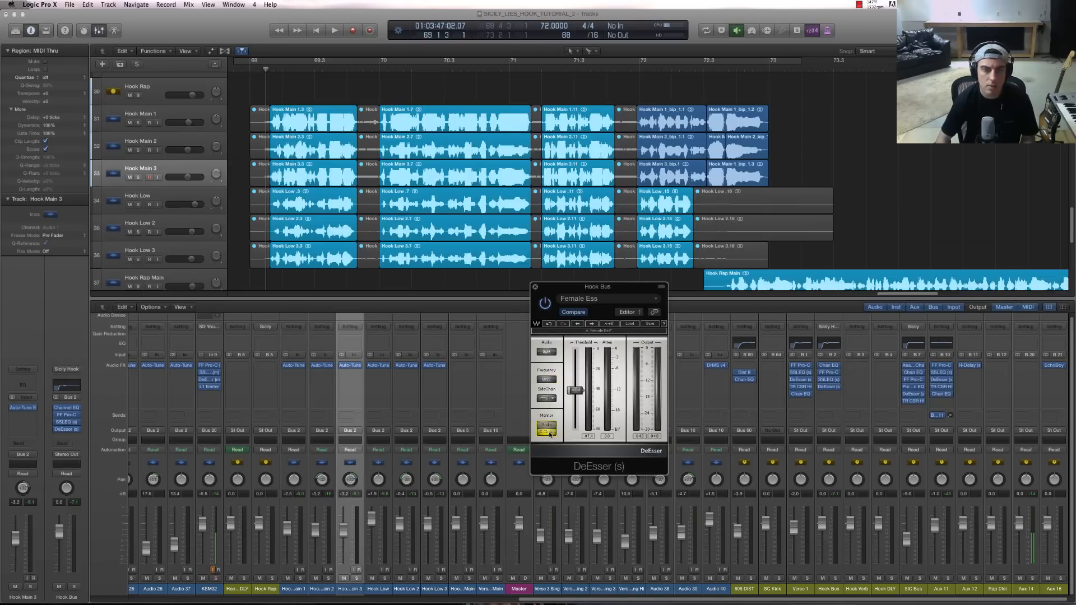
- Play the hook from bar 69, raise the DeEsser's threshold slightly, and switch its monitoring back to audio
key("space")
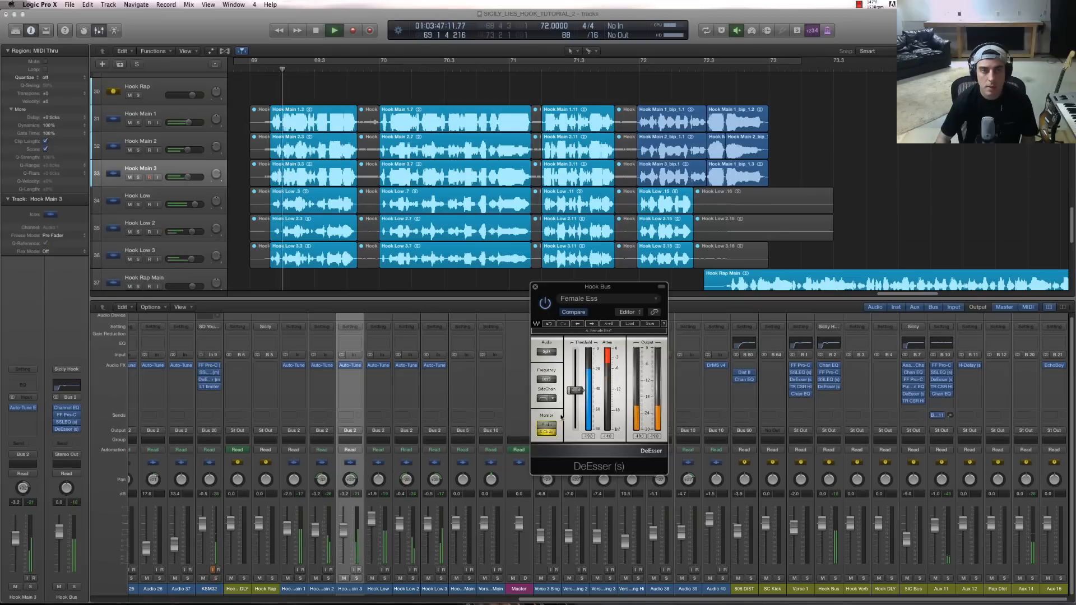
mouse_move(576, 389)
left_mouse_down()
mouse_move(547, 371)
mouse_move(579, 388)
left_mouse_up()
left_click(546, 425)
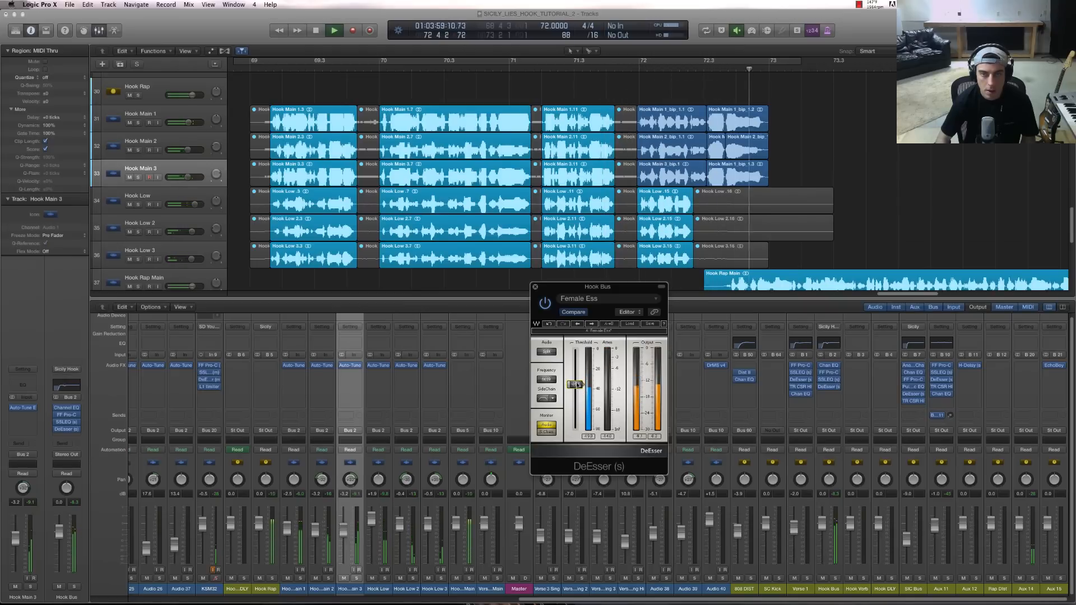
key("space")
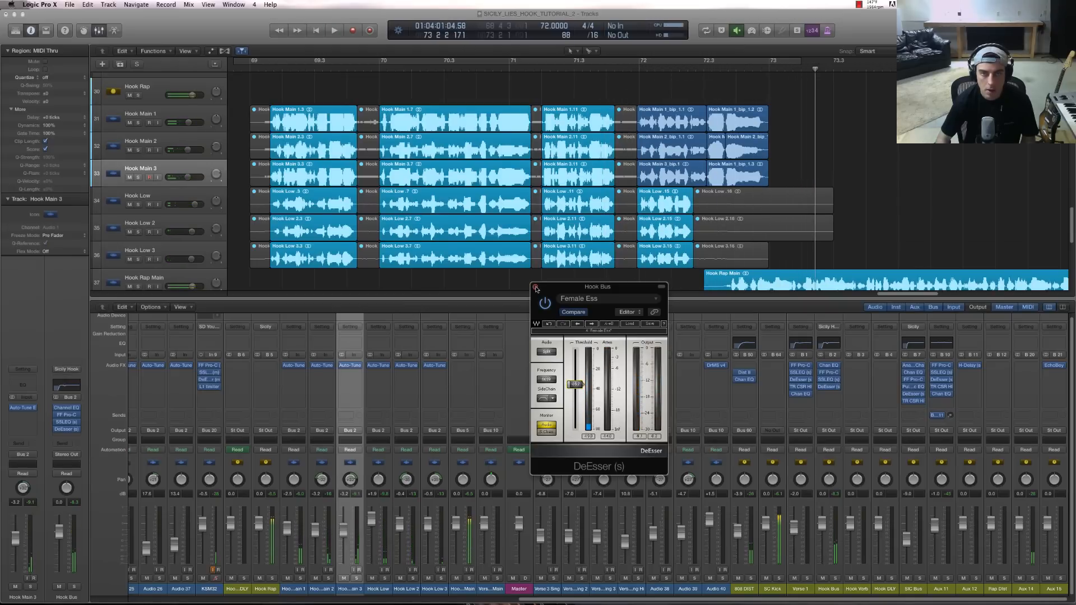
- Replay the hook while adjusting the DeEsser's frequency, close the plug-in and stop playback
key("space")
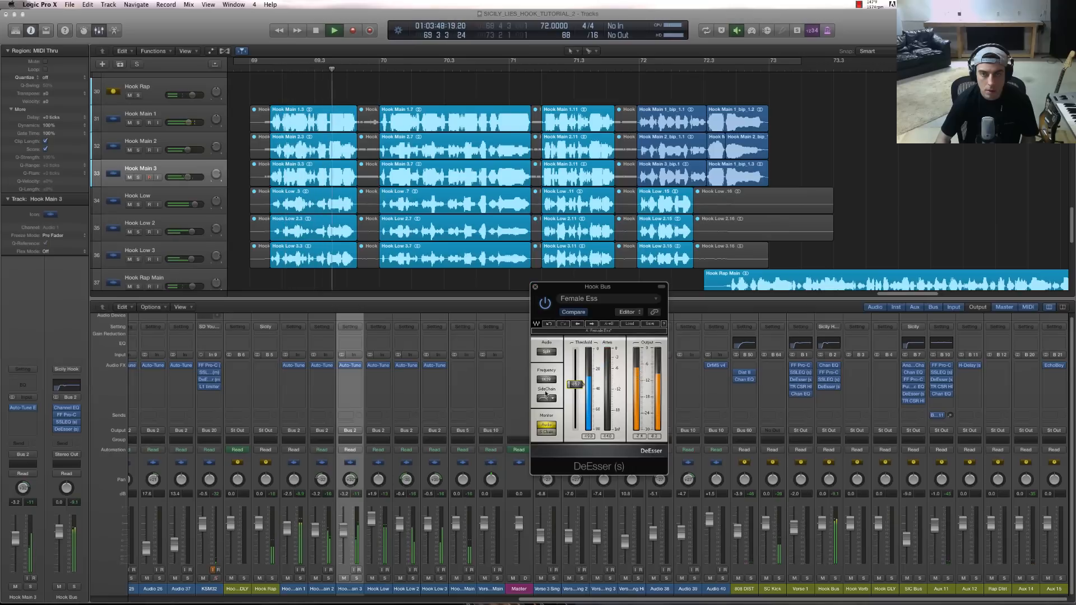
left_click_drag(547, 379, 546, 381)
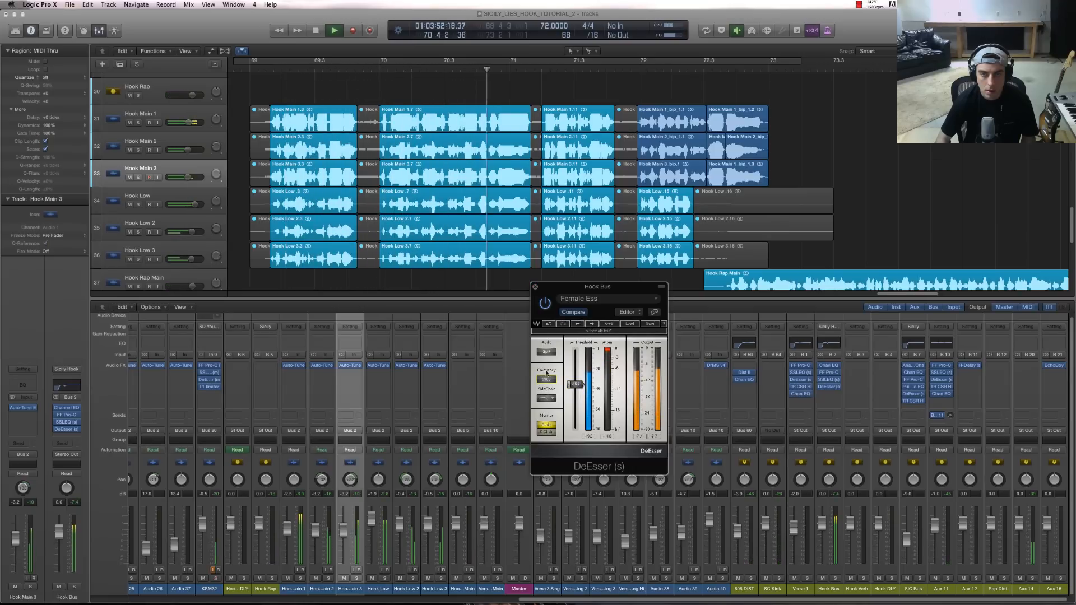
left_click(535, 286)
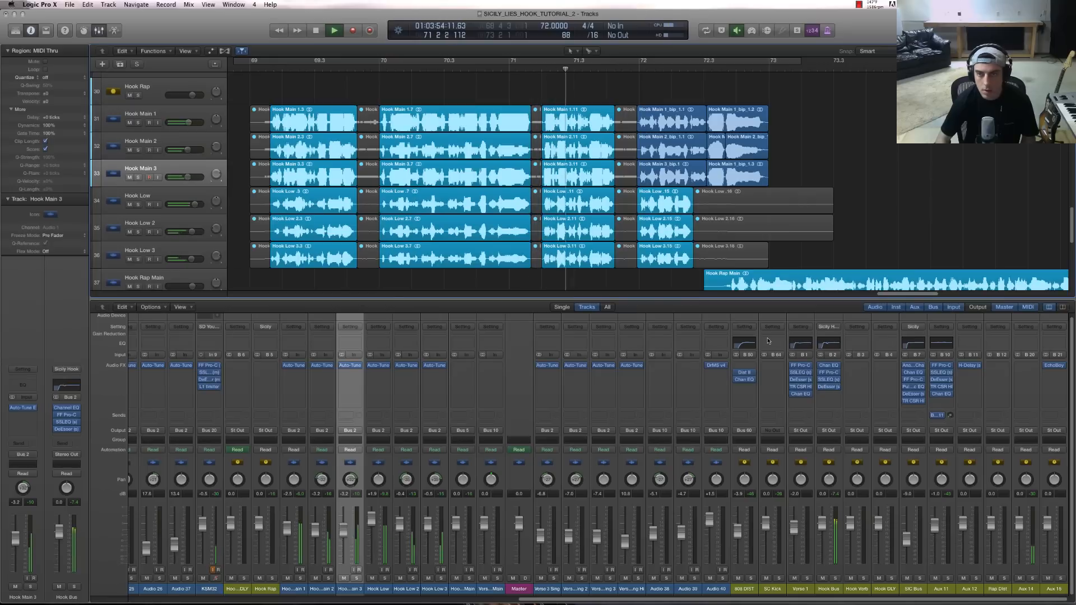
key("space")
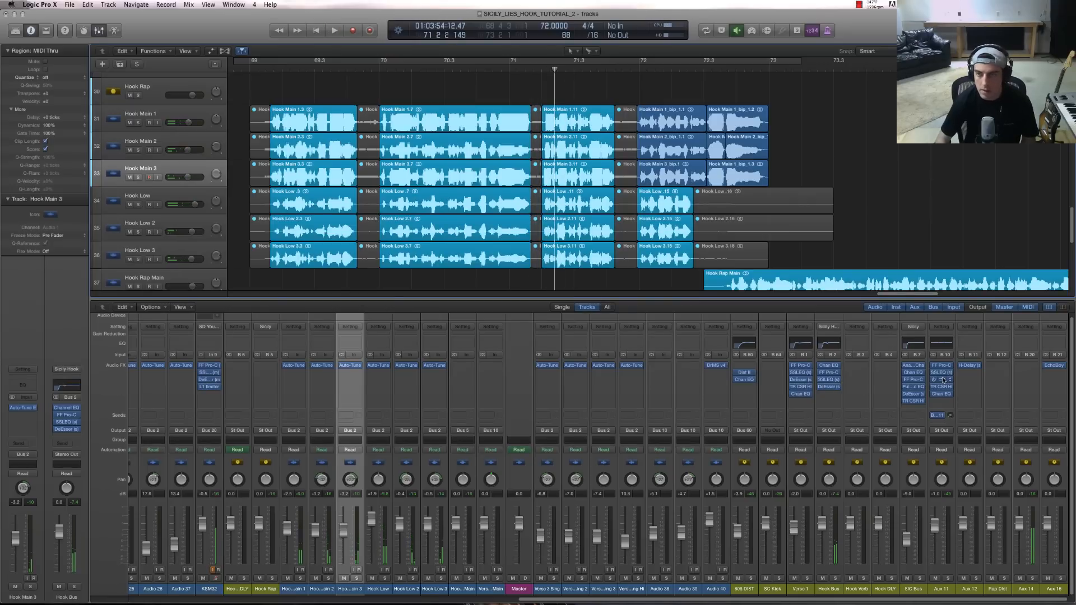
- Add a send from the Hook Bus to Bus 3 (Hook Verb) and bring up its level
left_click(829, 414)
mouse_move(849, 454)
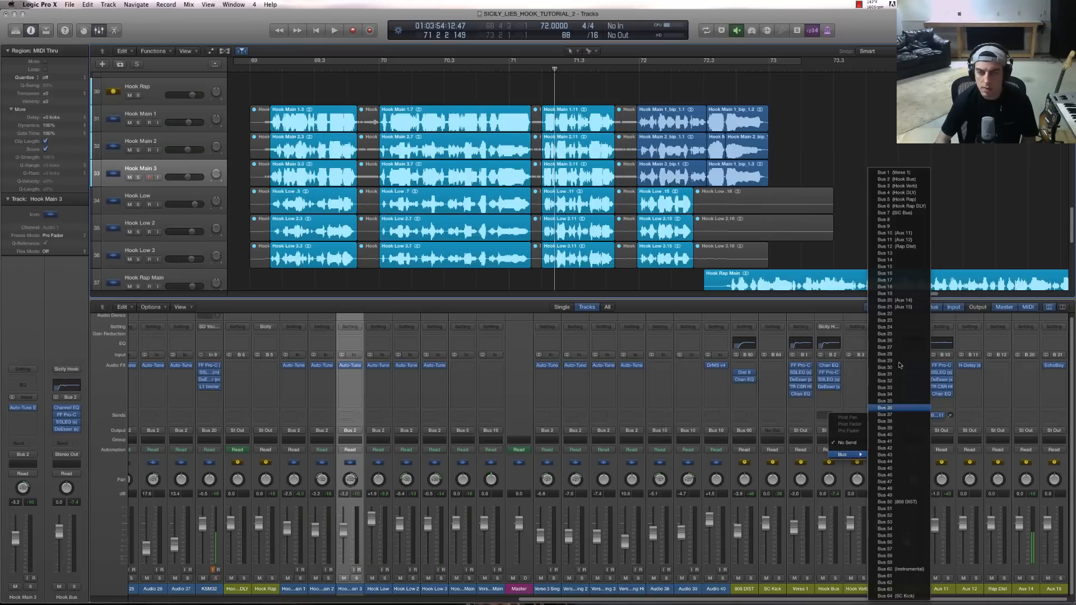
left_click(913, 186)
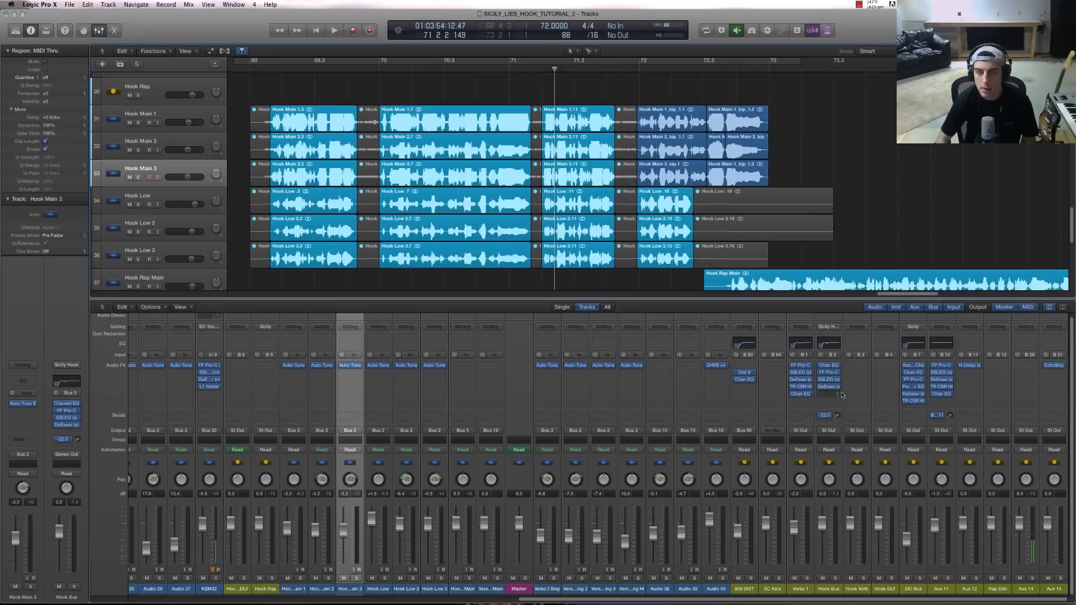
- Insert a stereo Lexicon LXPHall on Hook Verb and play the hook while raising the Hook Bus send
left_click(862, 370)
mouse_move(874, 475)
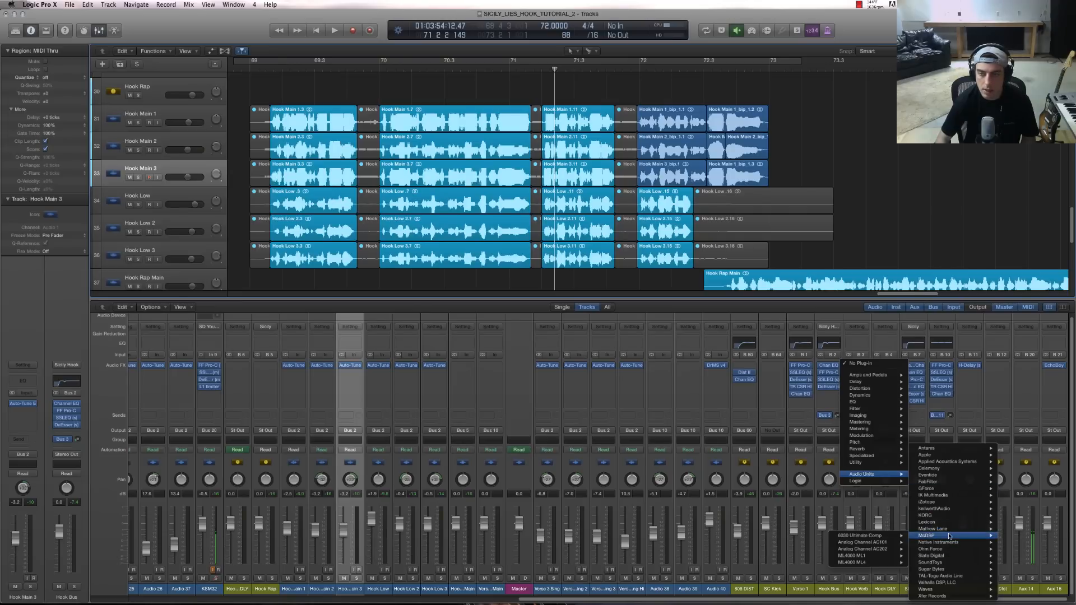
mouse_move(943, 522)
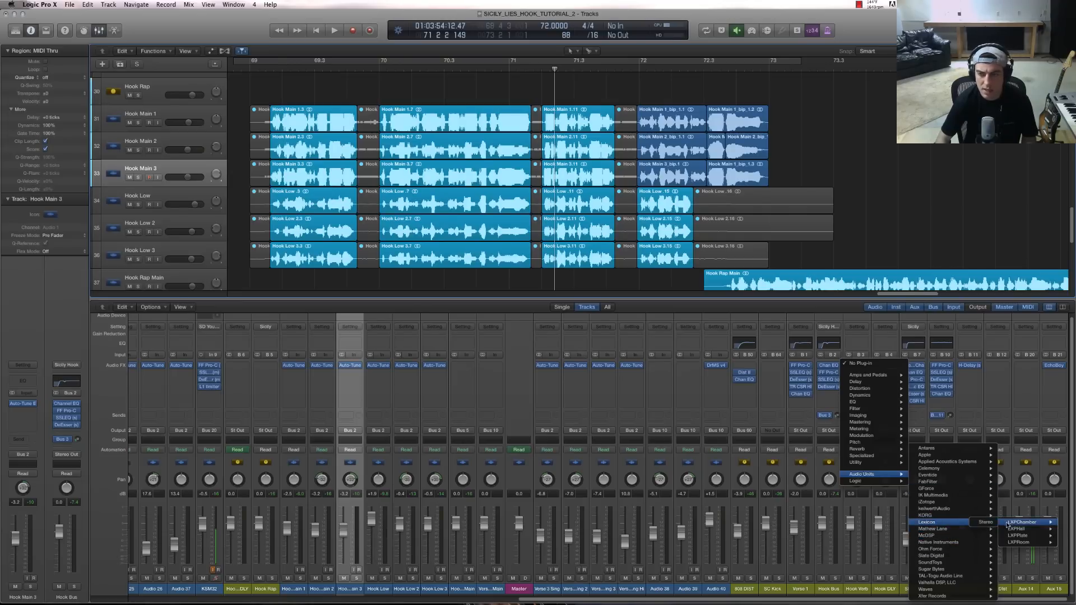
left_click(982, 529)
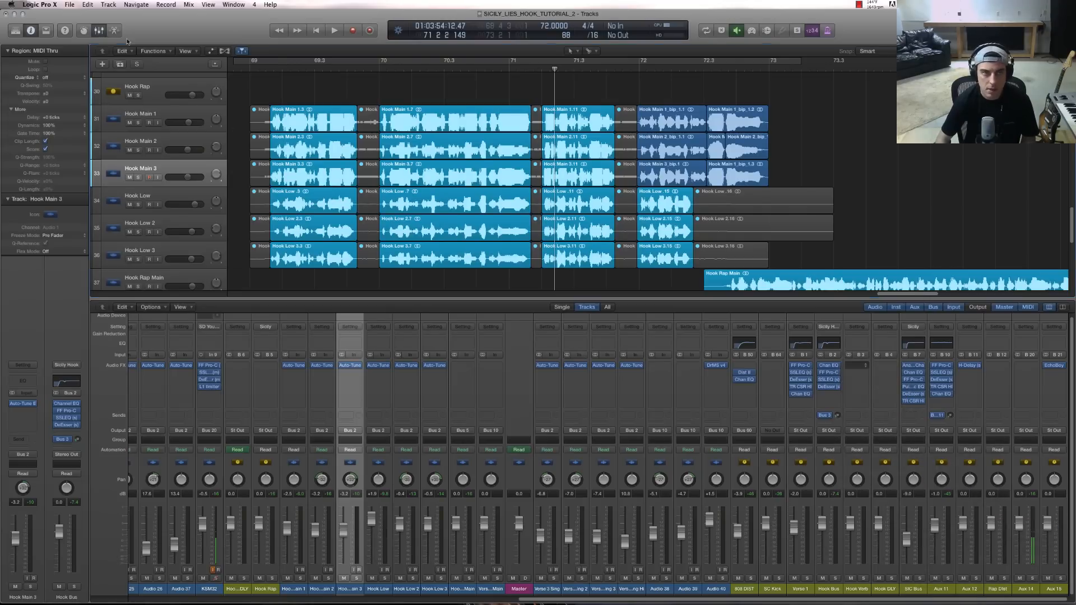
left_click_drag(128, 33, 576, 241)
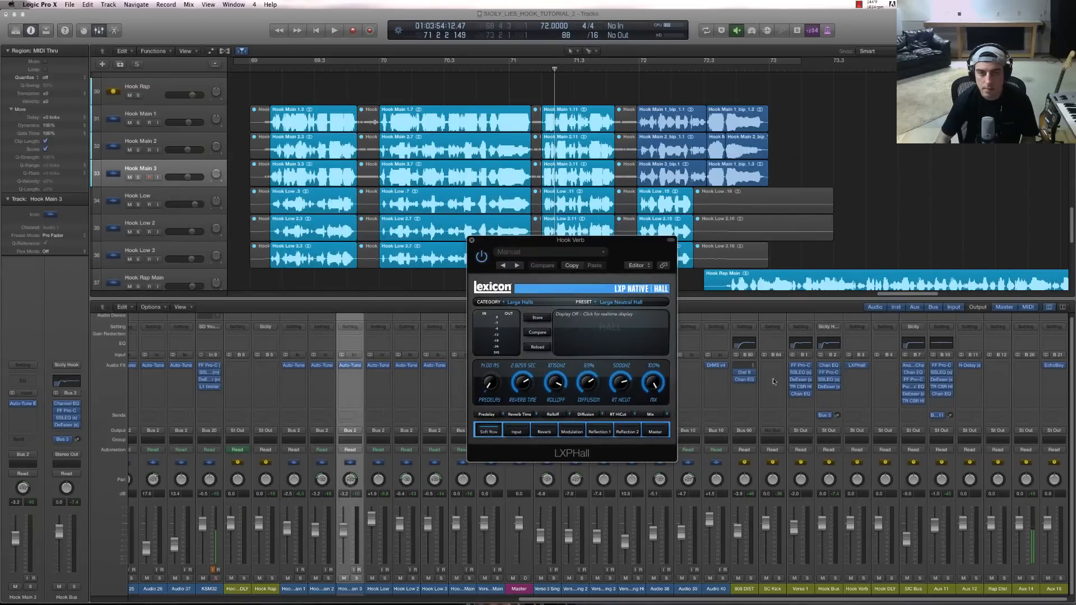
key("space")
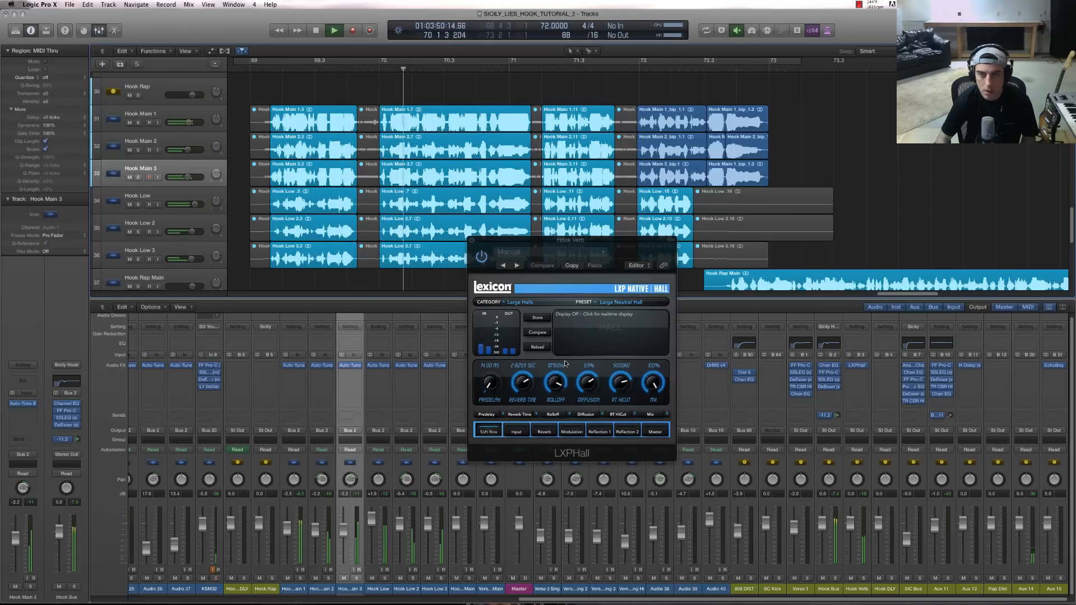
key("space")
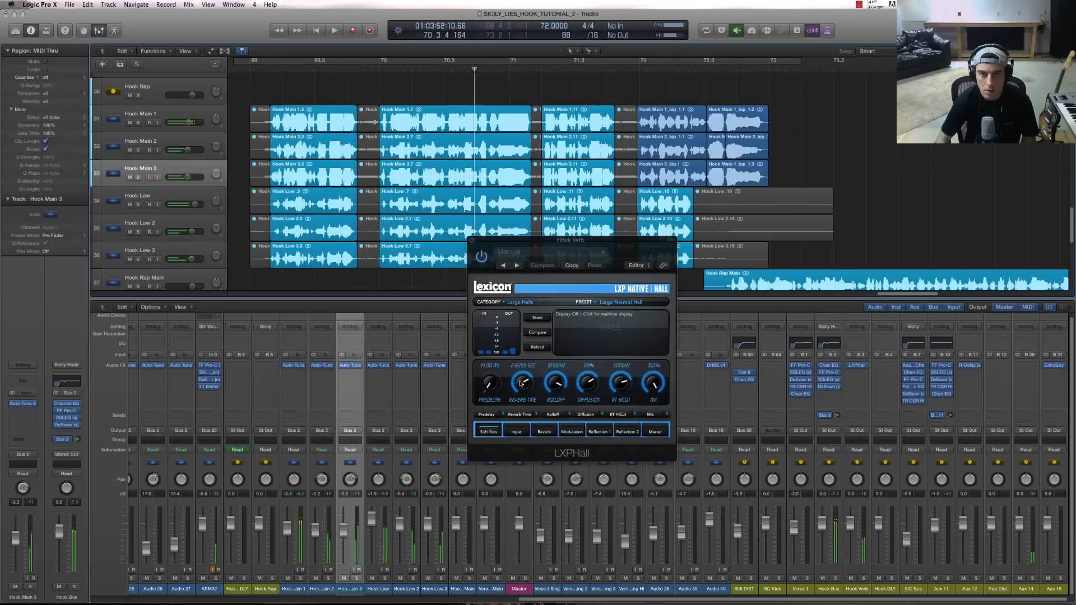
- Insert a Channel EQ after the LXPHall on Hook Verb, with a high cut at 8400 Hz and the low cut enabled
left_click(862, 344)
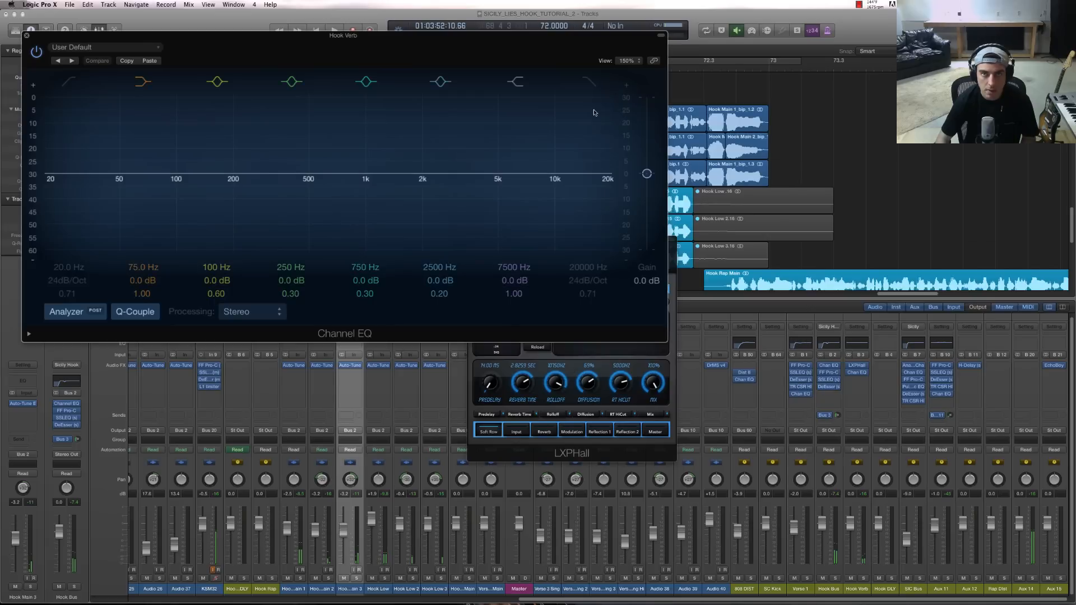
left_click_drag(596, 230, 517, 229)
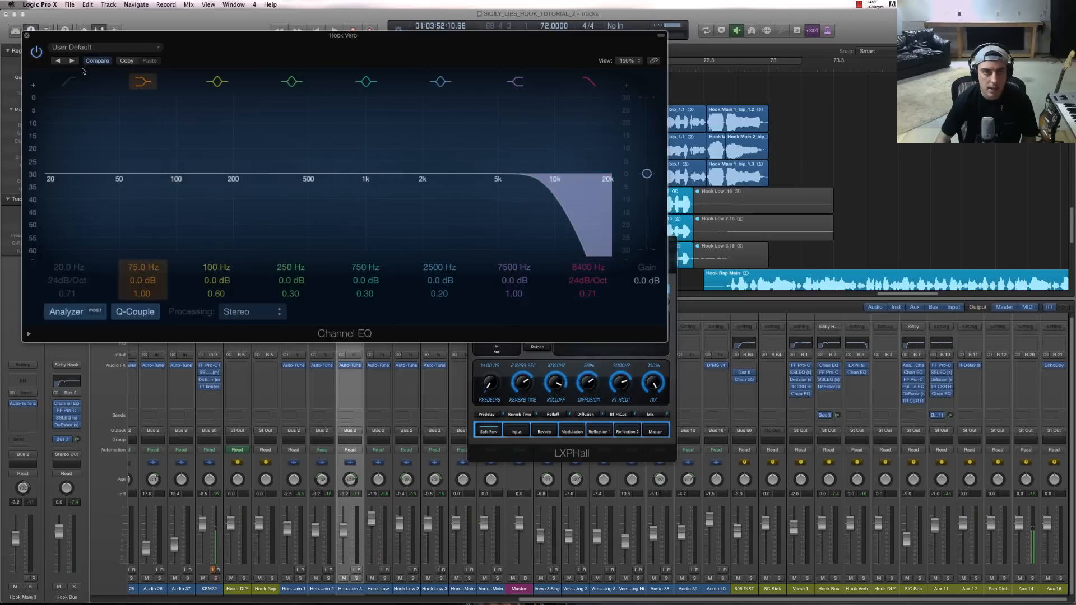
left_click(70, 81)
- While the hook plays, set Hook Verb's low cut to about 480 Hz and high cut to 6400 Hz, then close the EQ
key("space")
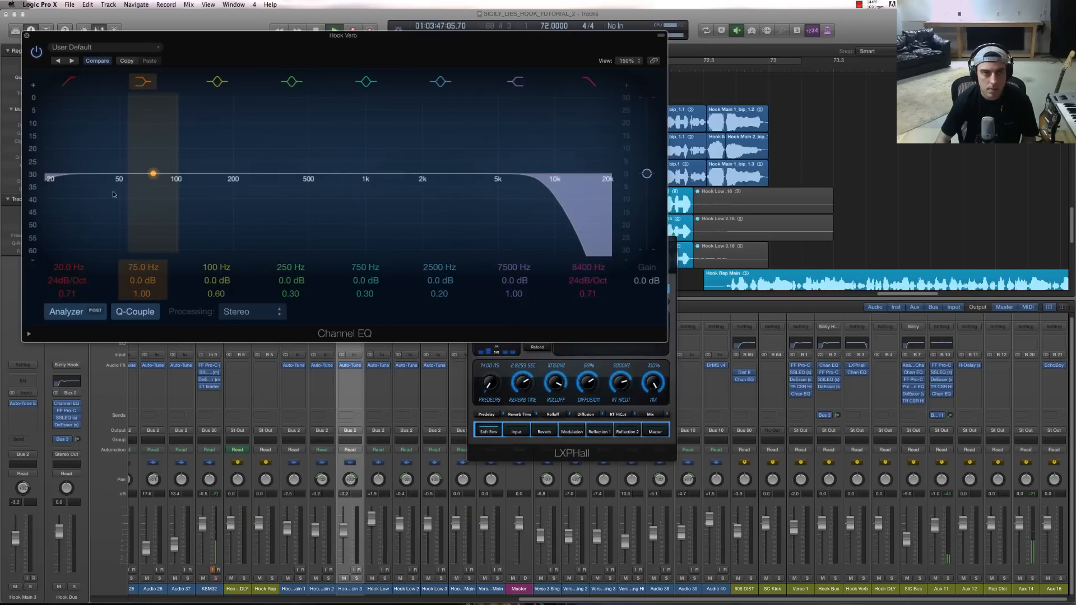
left_click_drag(84, 213, 274, 218)
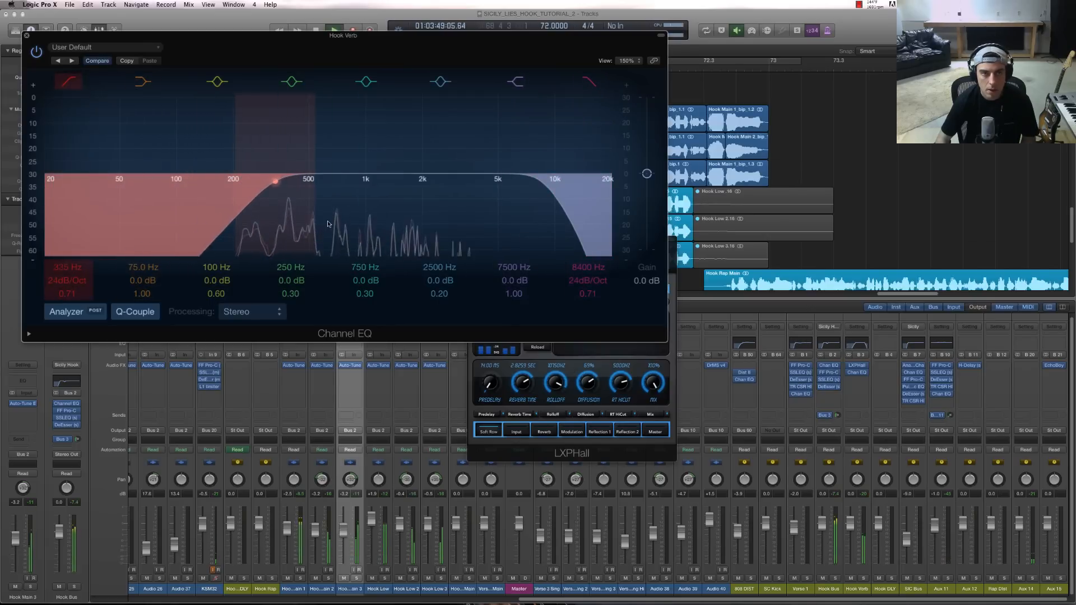
left_click_drag(539, 211, 515, 212)
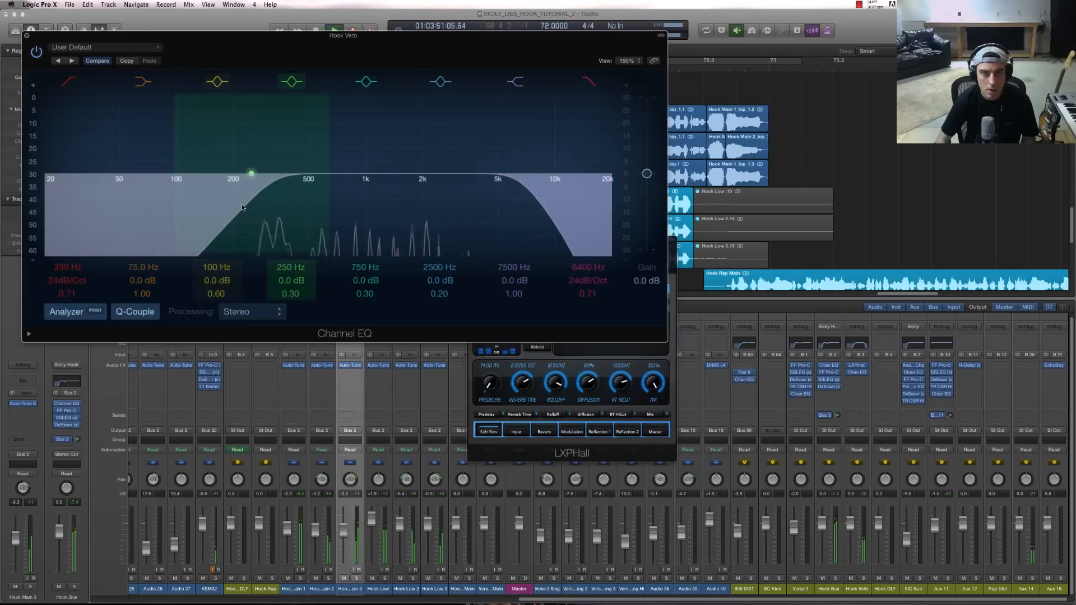
left_click_drag(243, 216, 298, 236)
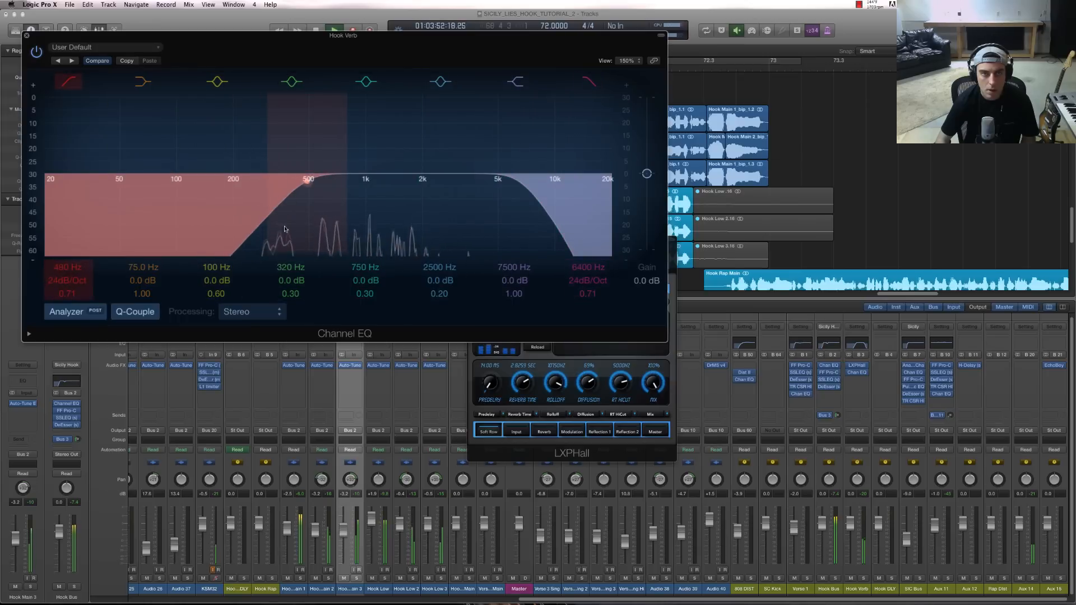
left_click(27, 35)
key("space")
- Shorten the LXPHall's reverb time and replay the hook from bar 69 while fine-tuning the Hook Verb fader
left_click_drag(526, 385, 526, 386)
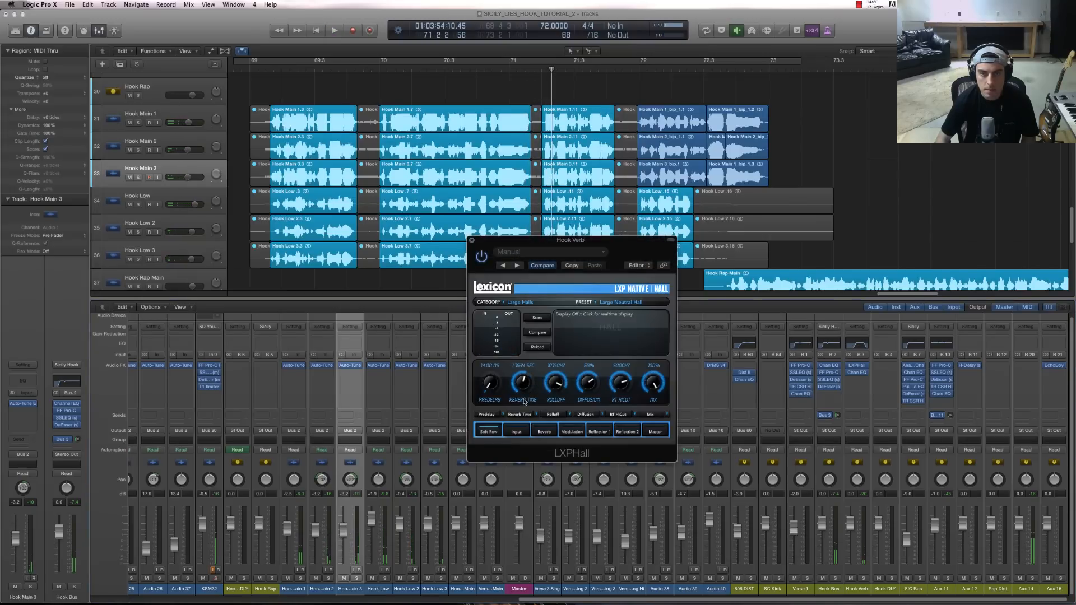
key("space")
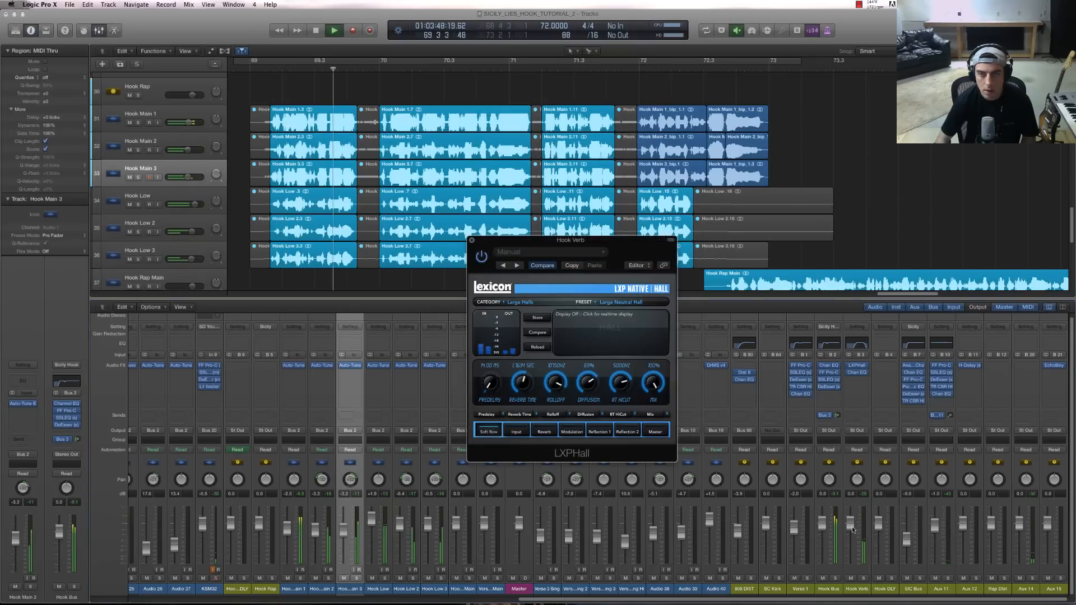
left_click_drag(853, 530, 850, 528)
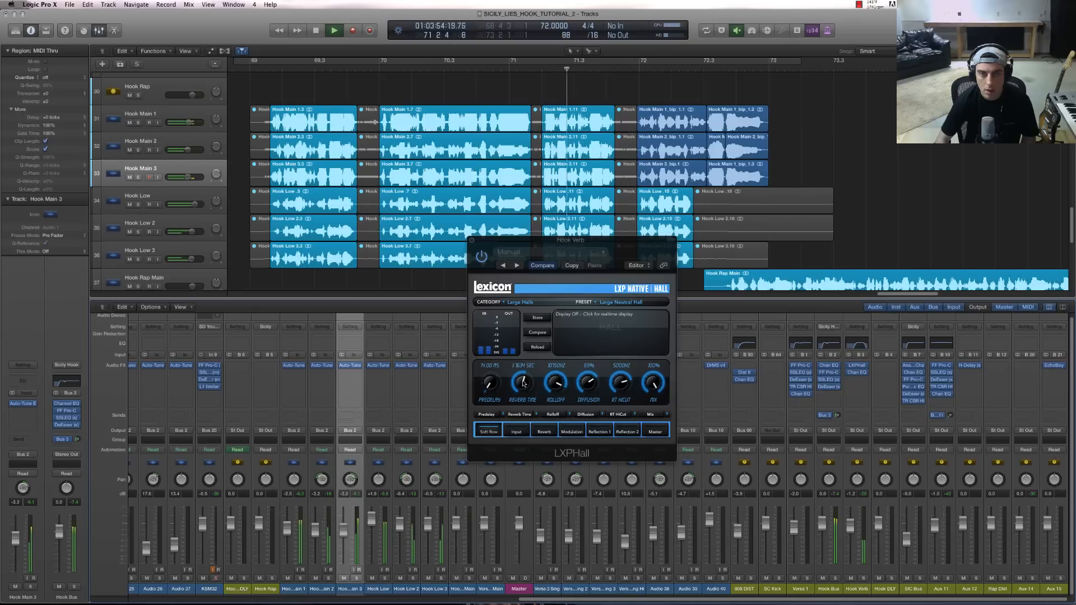
- Fine-tune the Hook Bus fader as the hook plays and replay the section to check the balance
left_click_drag(823, 526, 822, 524)
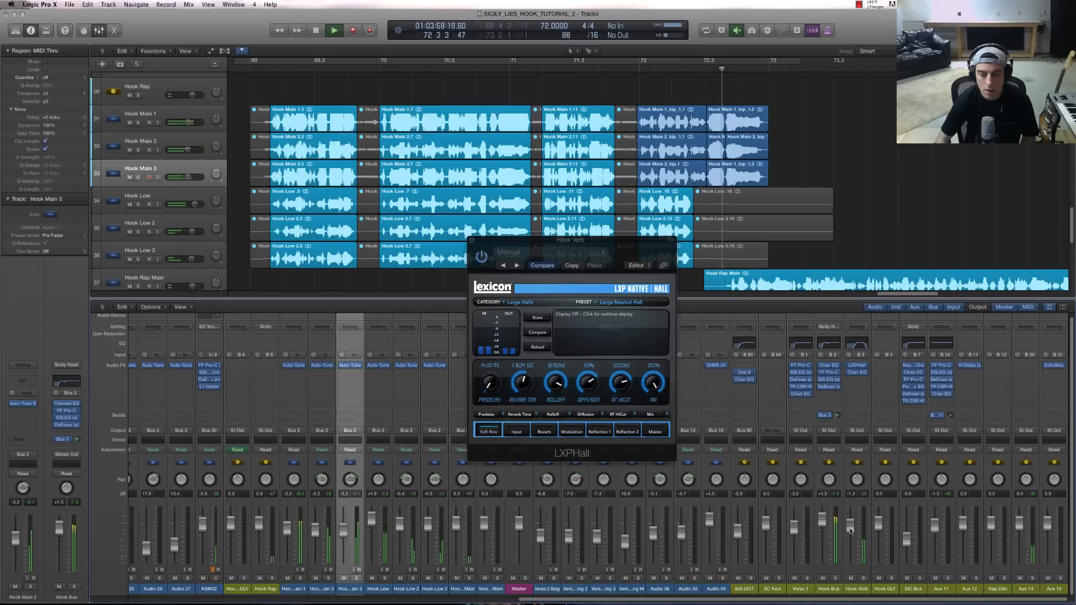
key("space")
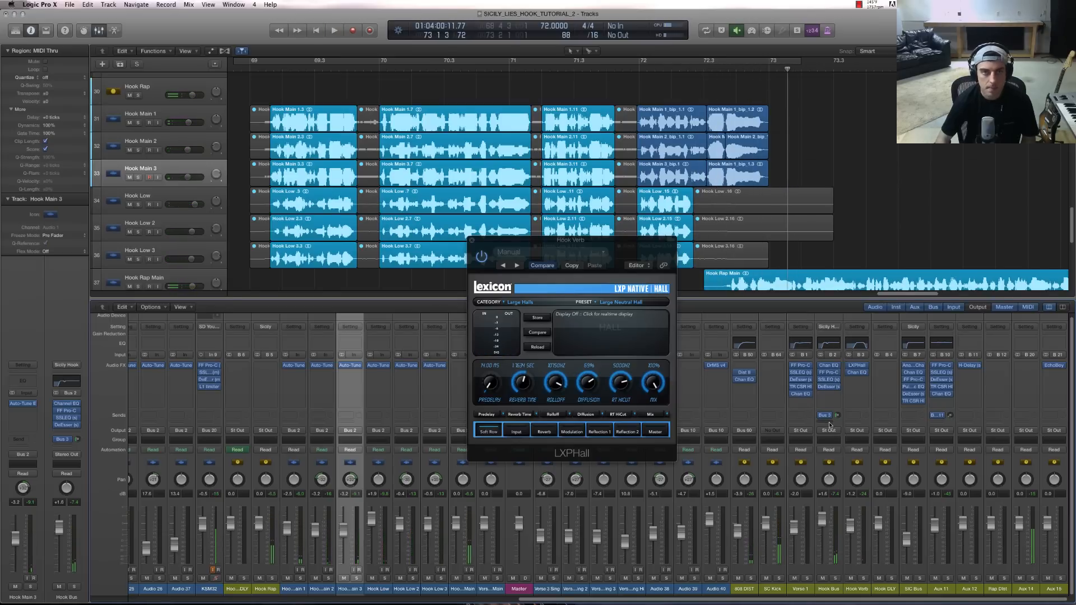
key("space")
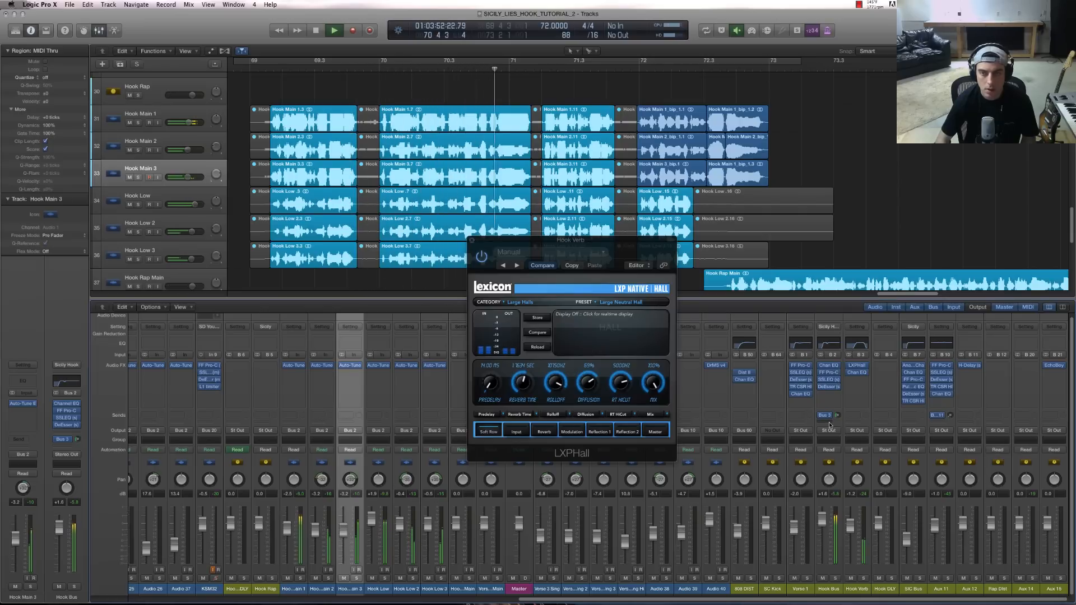
- Add a second send on the Hook Bus to Bus 4 (Hook DLY)
left_click(829, 422)
mouse_move(847, 462)
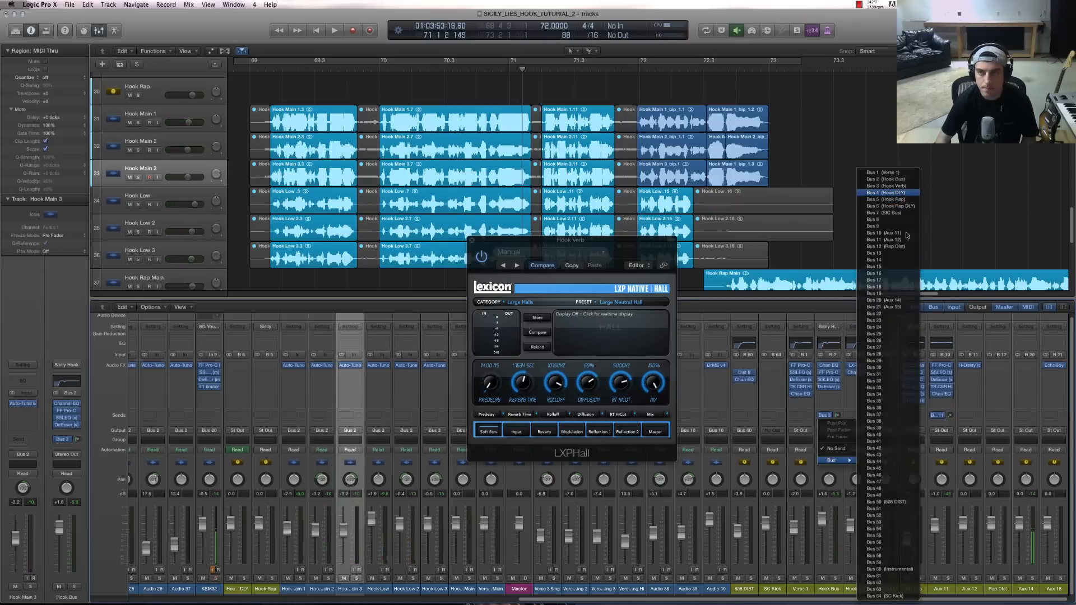
left_click(885, 213)
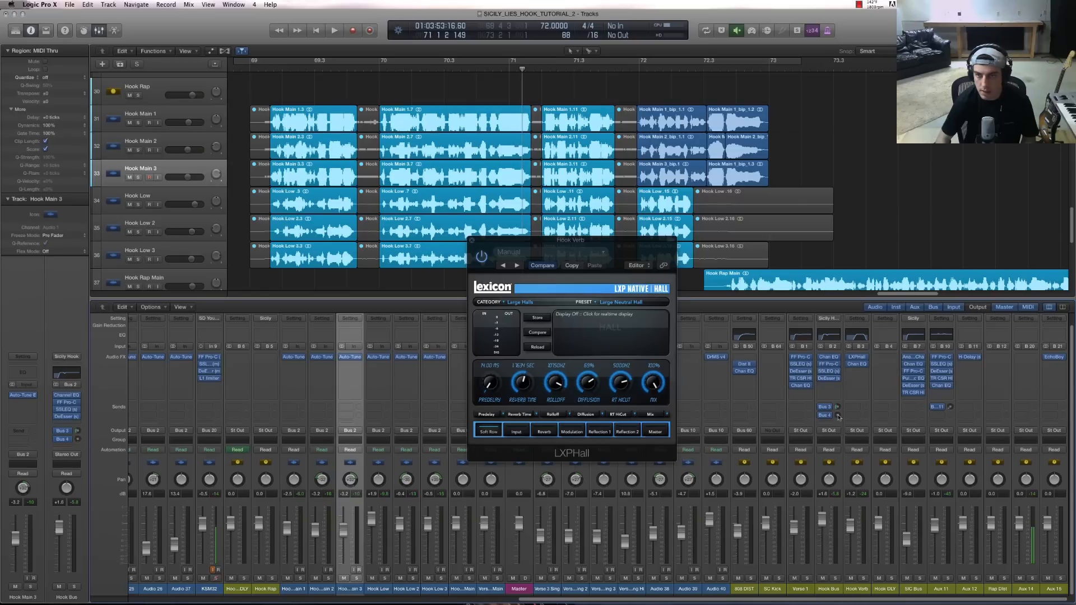
- Insert a stereo SoundToys EchoBoy on Hook DLY, close the LXPHall, and move the EchoBoy window over the mixer
left_click(894, 362)
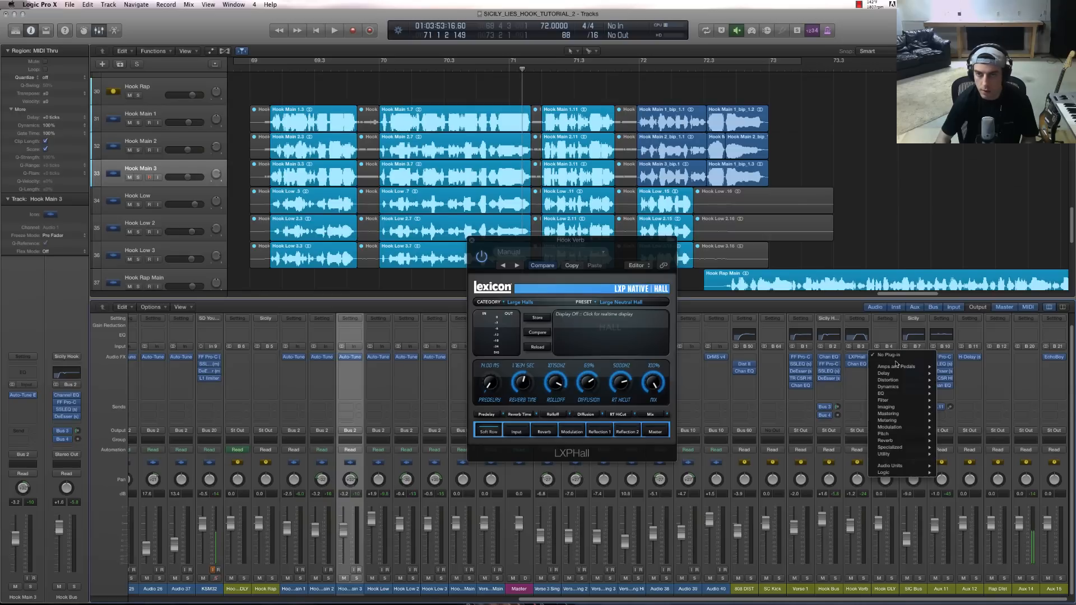
mouse_move(925, 468)
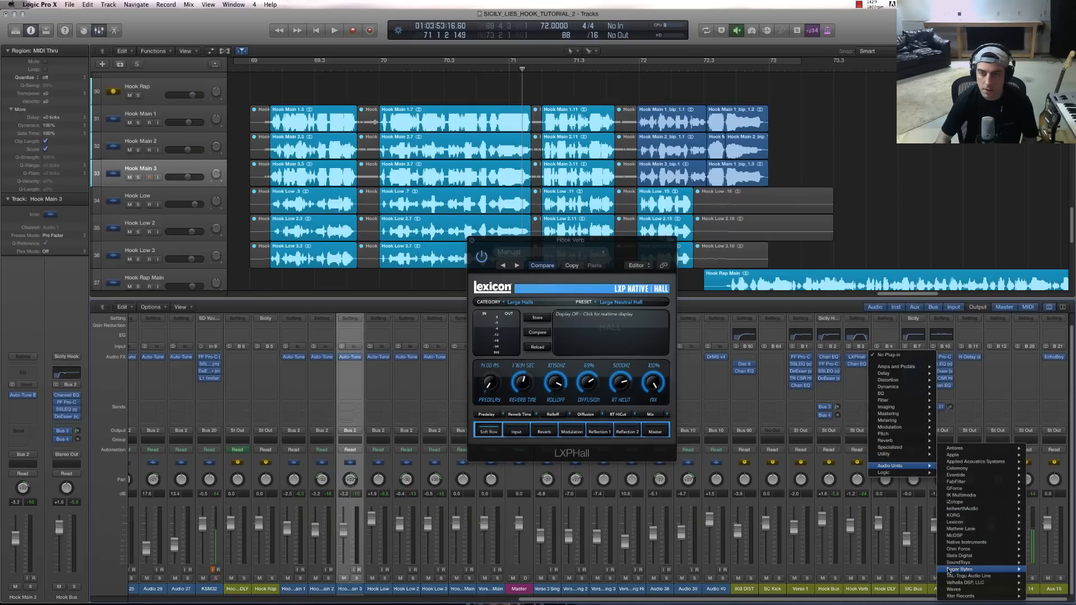
mouse_move(958, 562)
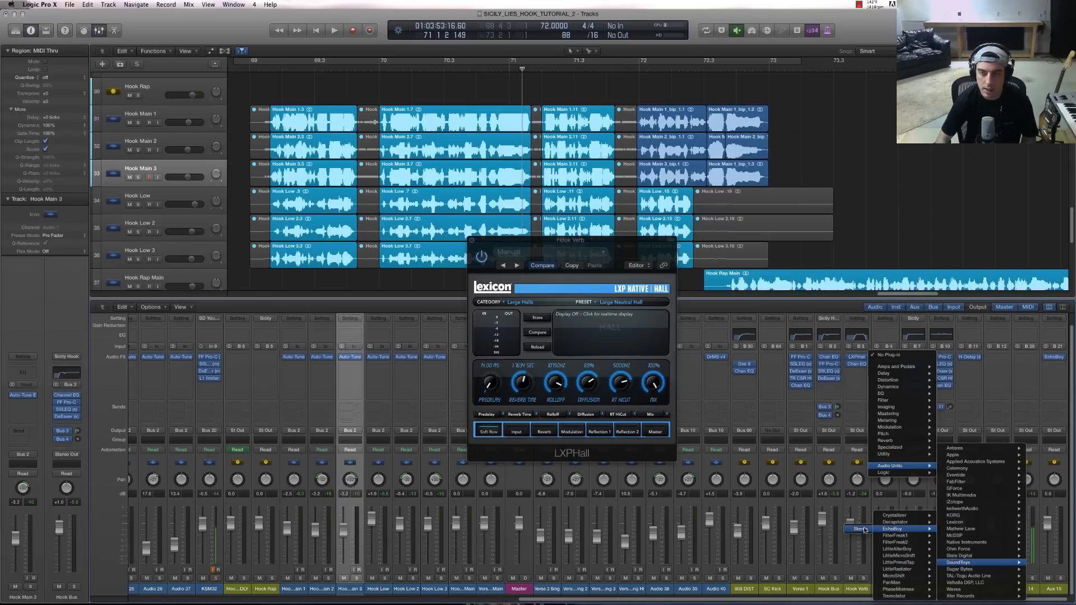
left_click(861, 529)
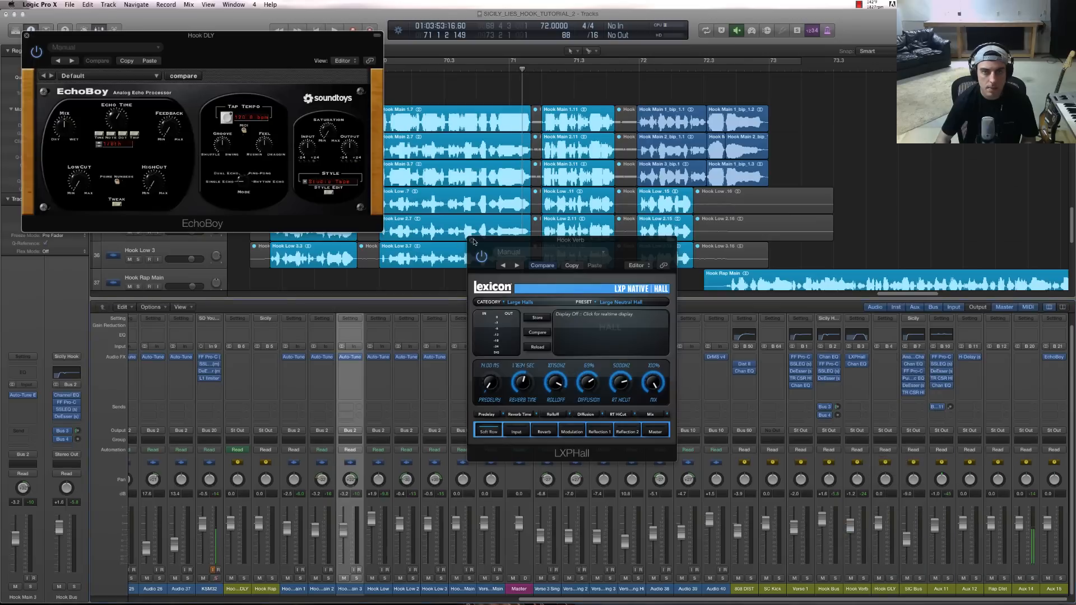
left_click_drag(375, 168, 688, 393)
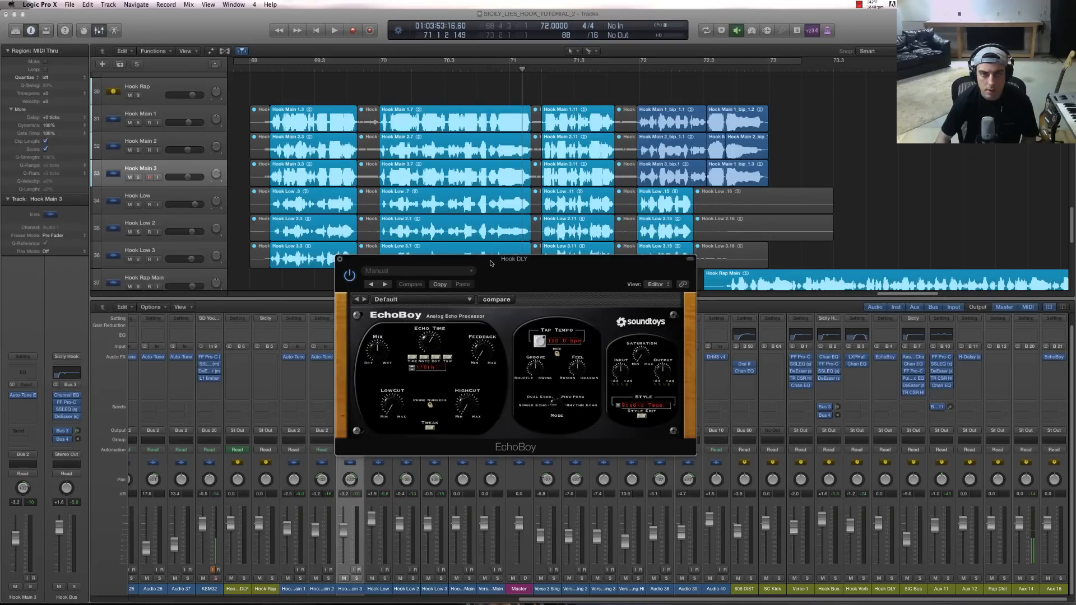
mouse_move(490, 263)
left_mouse_down()
mouse_move(532, 272)
mouse_move(491, 277)
left_mouse_up()
- Sync EchoBoy's tempo to the project at 72 bpm and restart the hook
key("space")
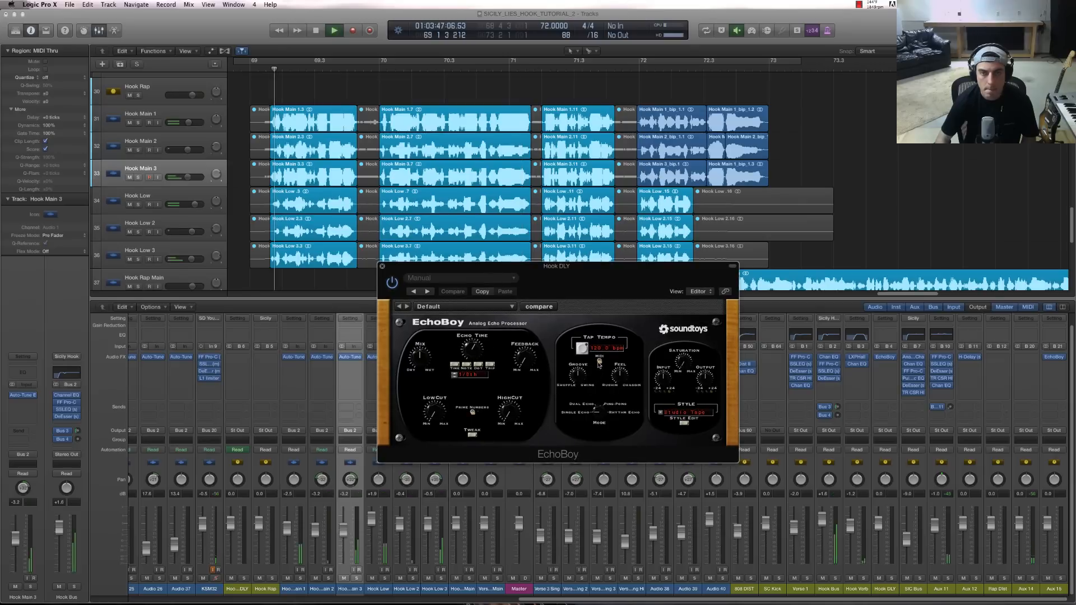
key("space")
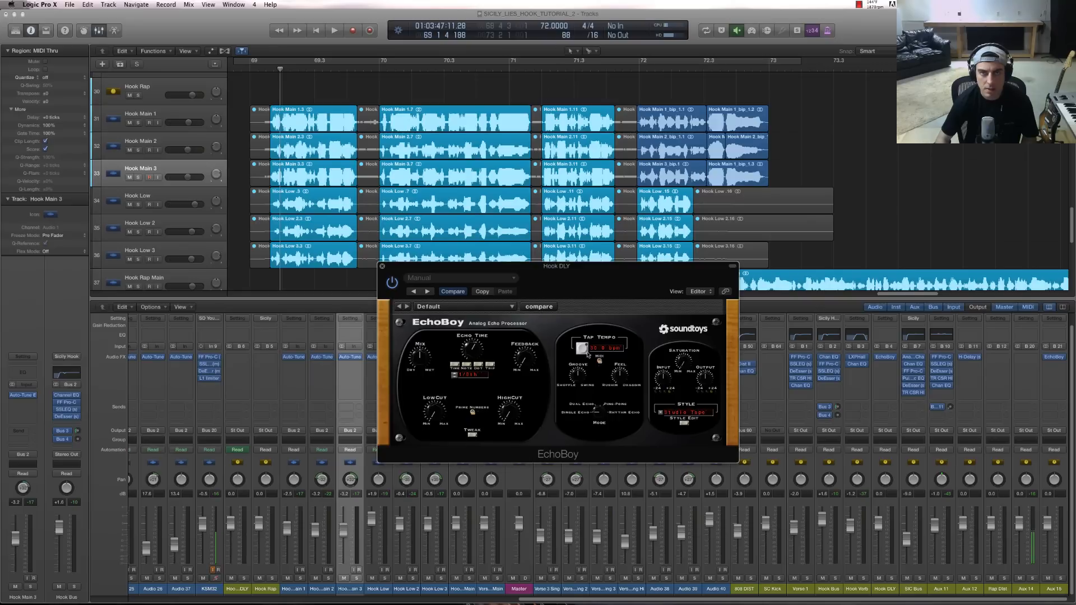
left_click(599, 357)
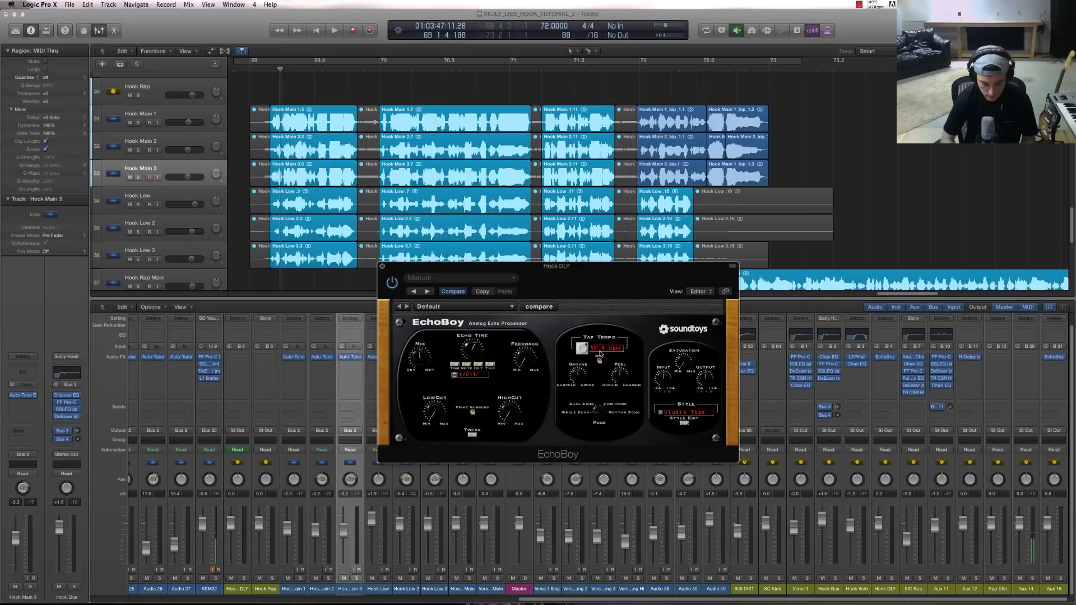
key("space")
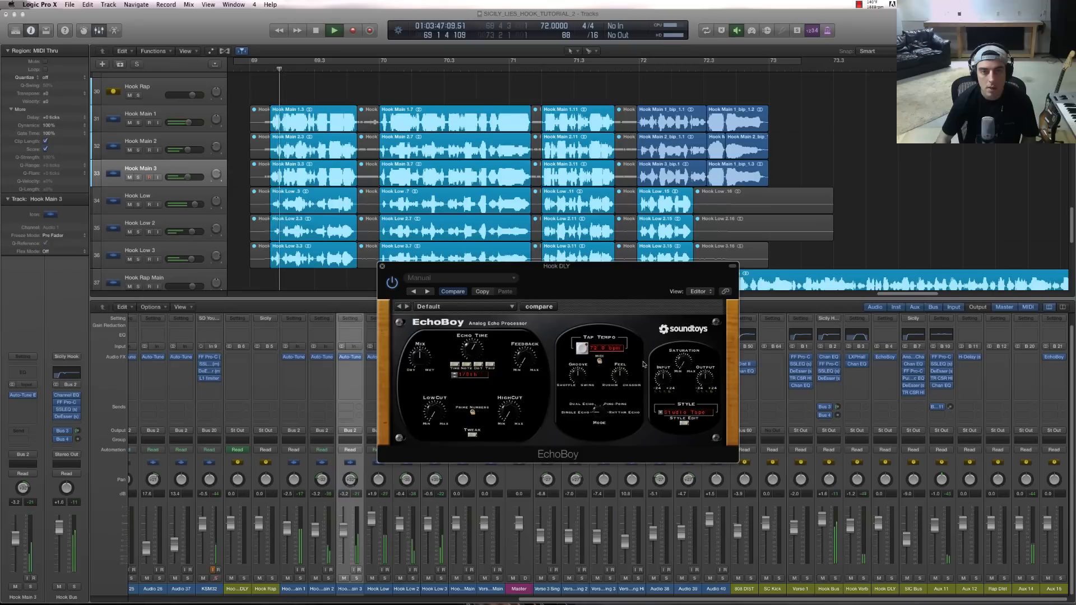
- While the hook plays, switch EchoBoy to Ping-Pong mode and set the Hook Bus send to Bus 4 at about -14.8 dB
left_click(838, 413)
left_click_drag(839, 413, 838, 392)
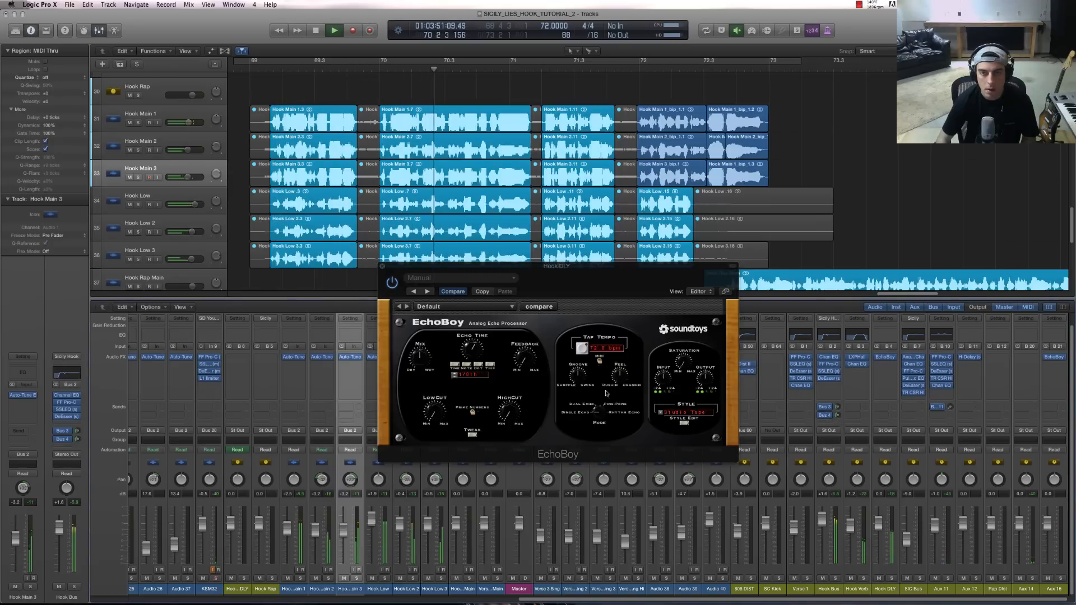
left_click_drag(595, 418, 597, 405)
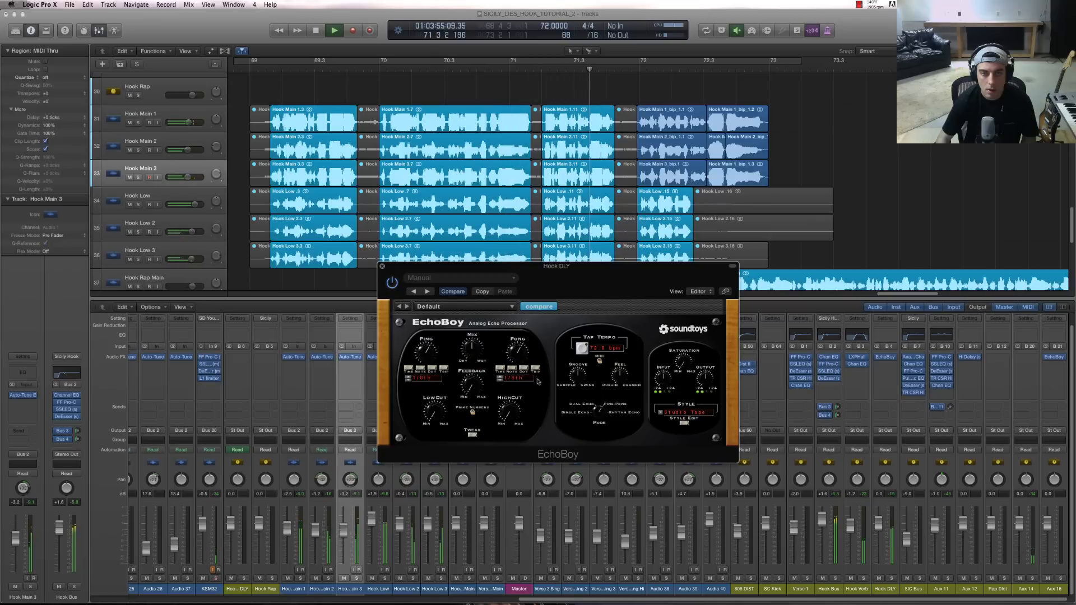
left_click_drag(837, 415, 835, 430)
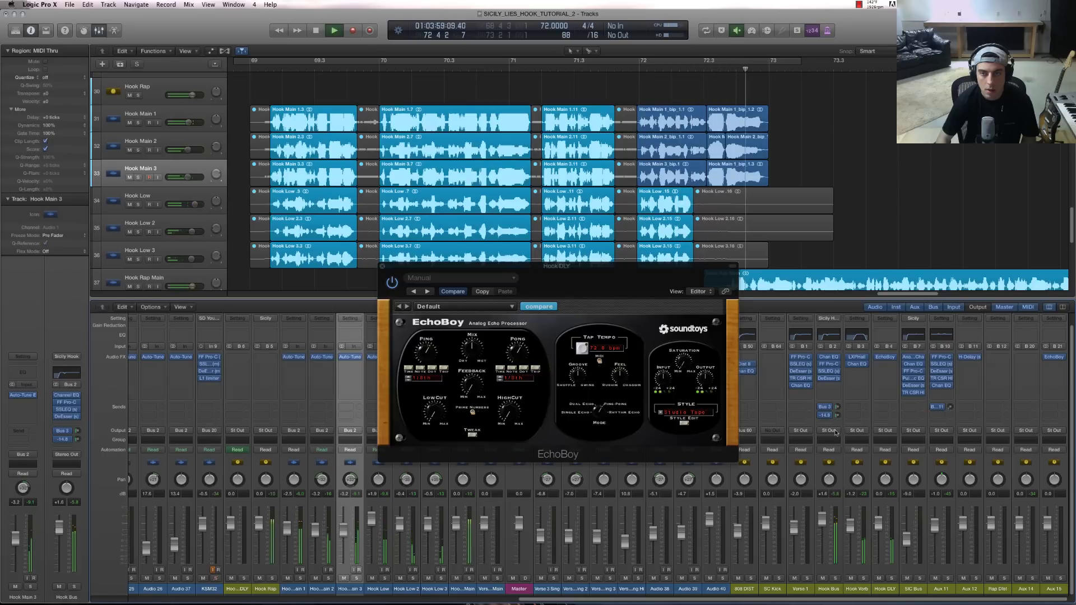
key("space")
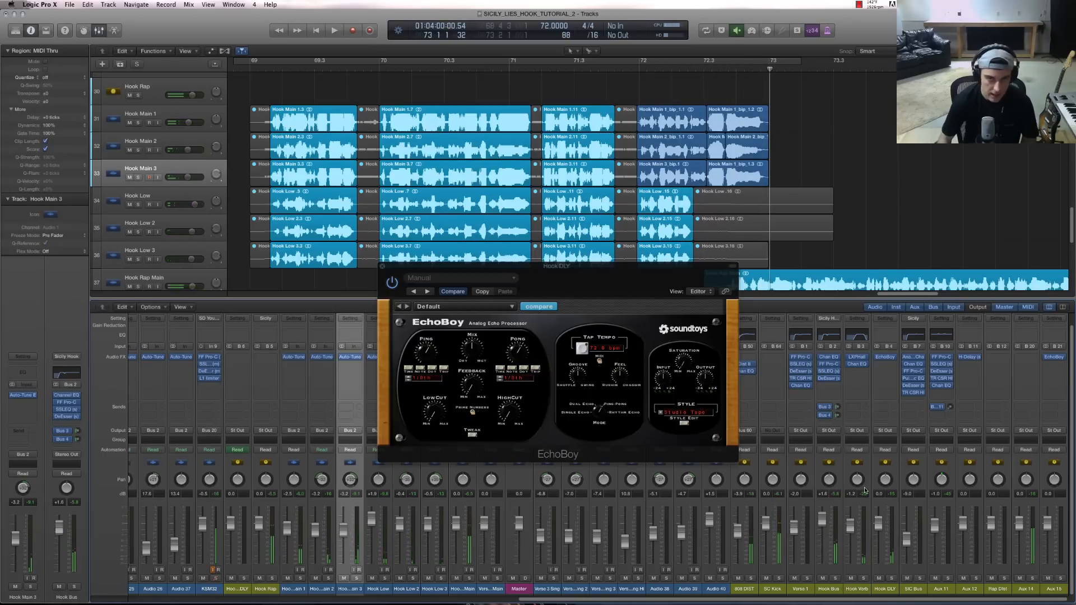
- Replay the hook from bar 69 and set EchoBoy's Pong echo time to a 1/16 note
left_click(268, 71)
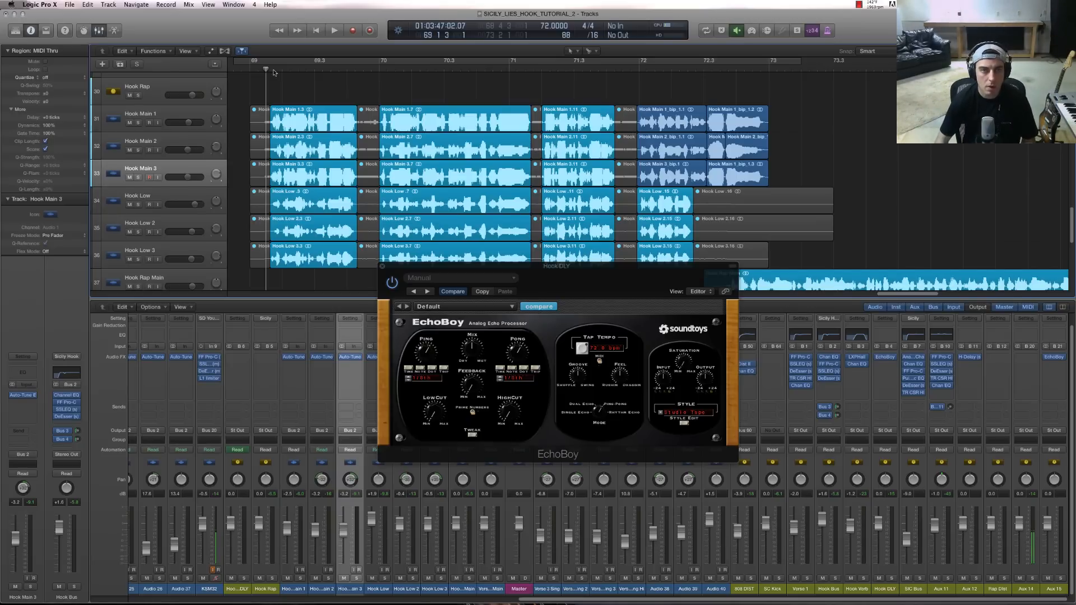
left_click_drag(266, 69, 261, 69)
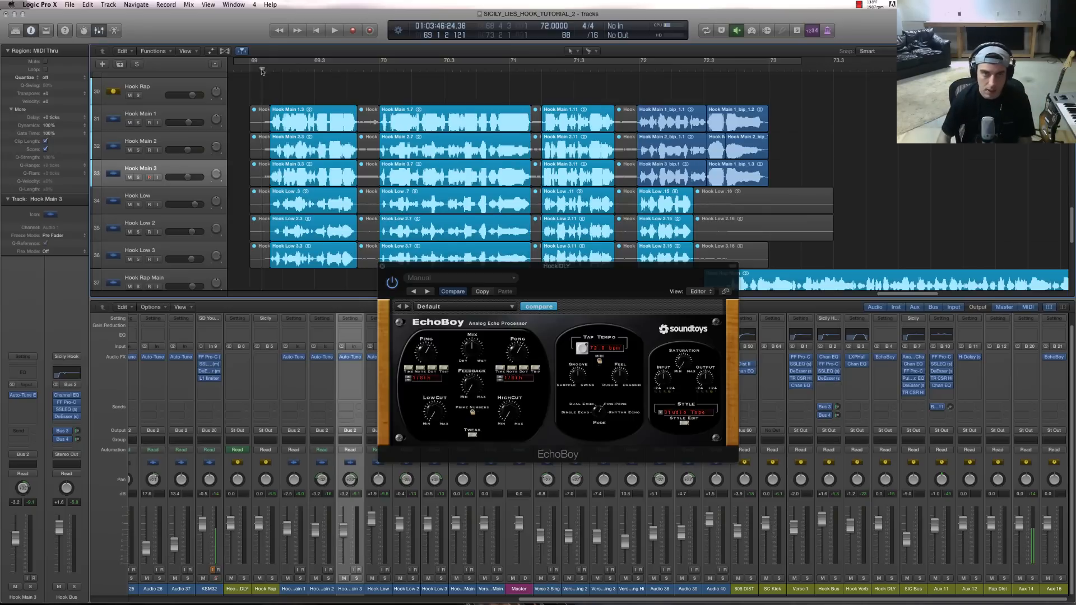
key("space")
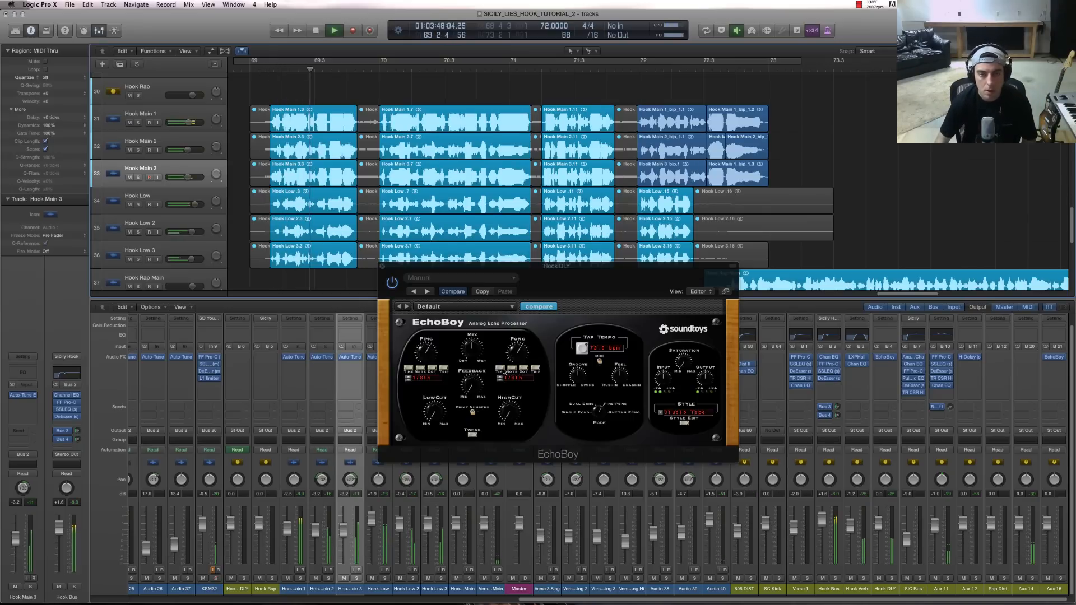
left_click(499, 379)
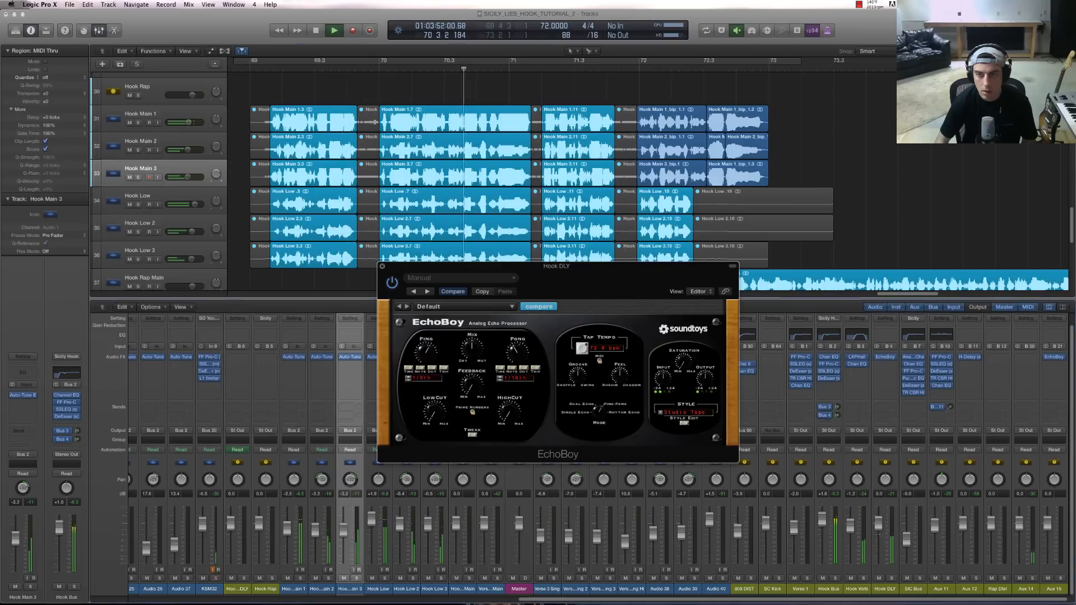
- Balance the Hook DLY fader at about -1.7 dB while replaying the hook, then close EchoBoy and stop playback
left_click_drag(879, 524, 879, 532)
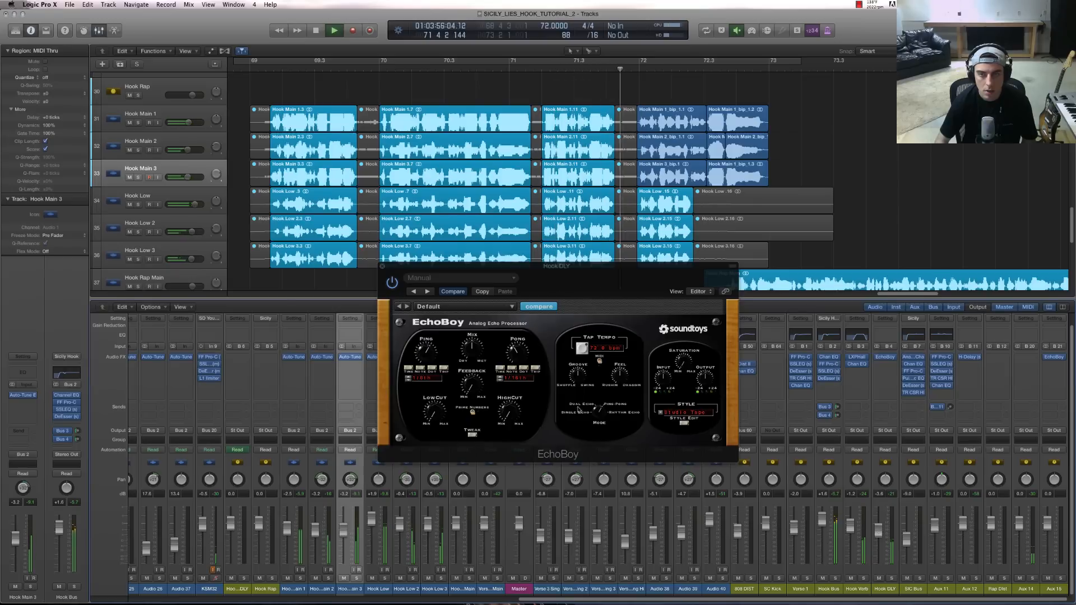
left_click(506, 390)
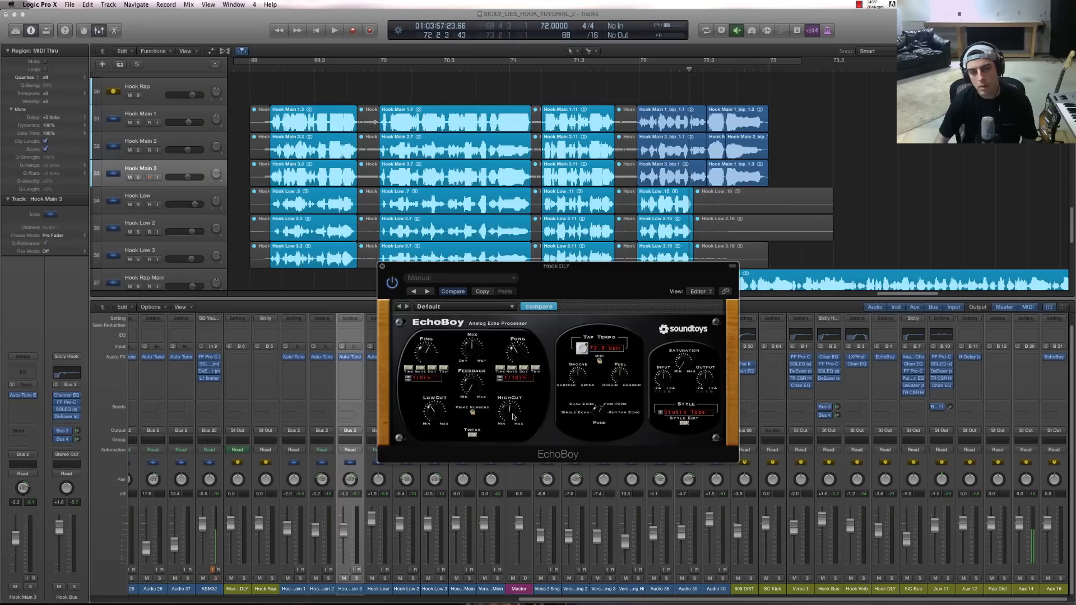
key("space")
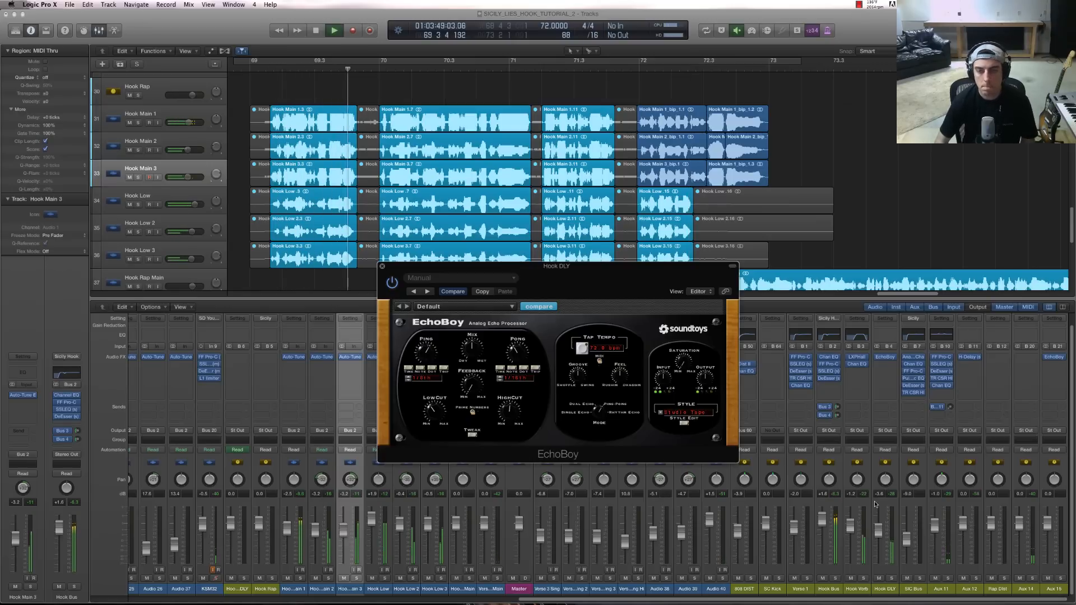
left_click_drag(879, 535, 878, 531)
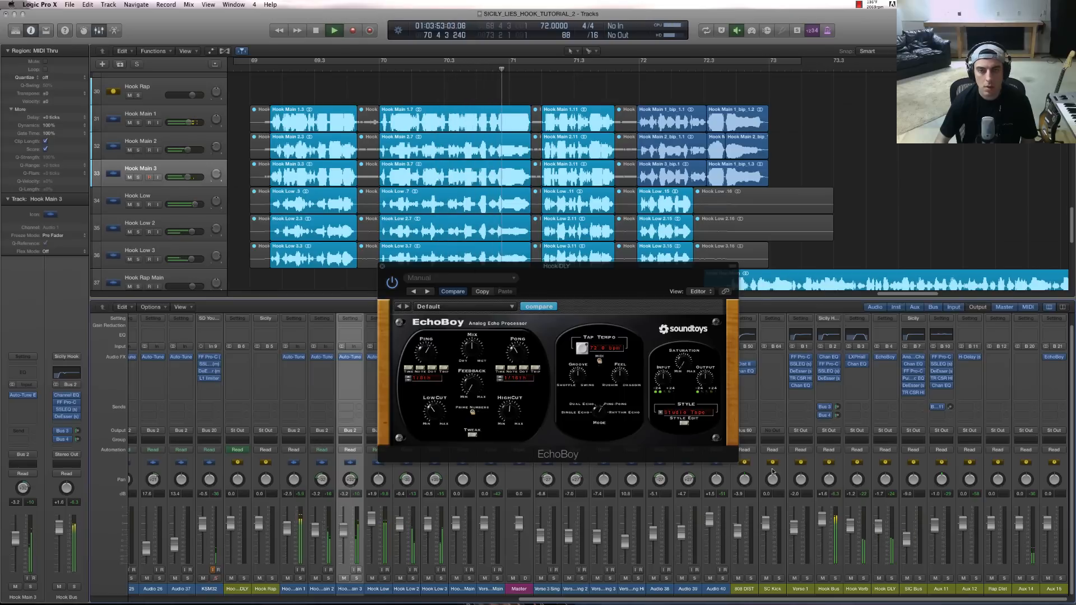
left_click_drag(837, 407, 839, 408)
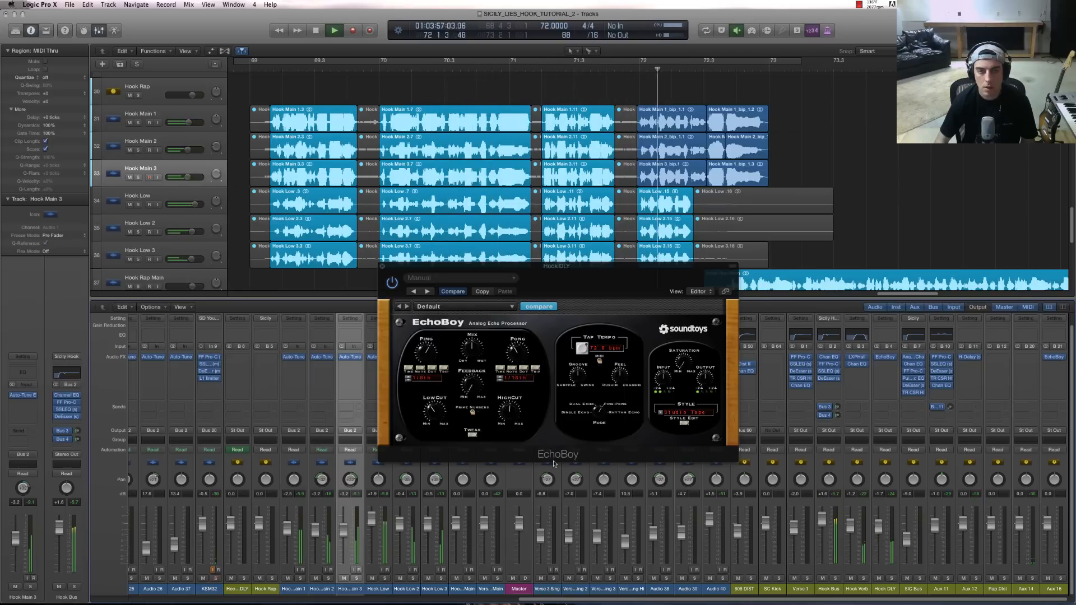
left_click(382, 267)
key("space")
- Select the Hook Rap Main track and open a new Channel EQ on the Hook Rap bus
scroll(821, 188, "down", 3)
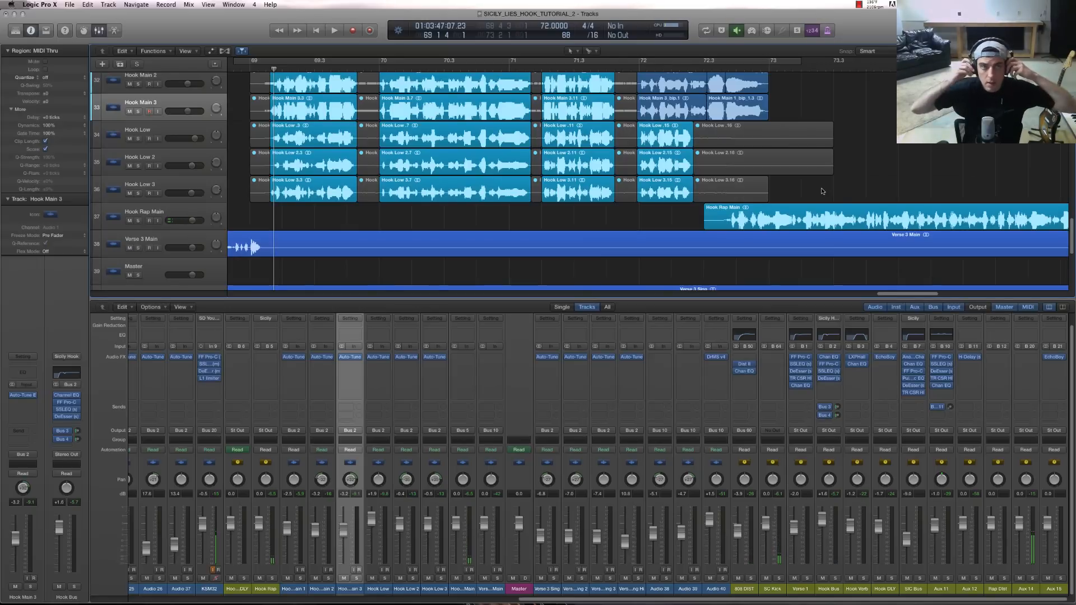
left_click(181, 211)
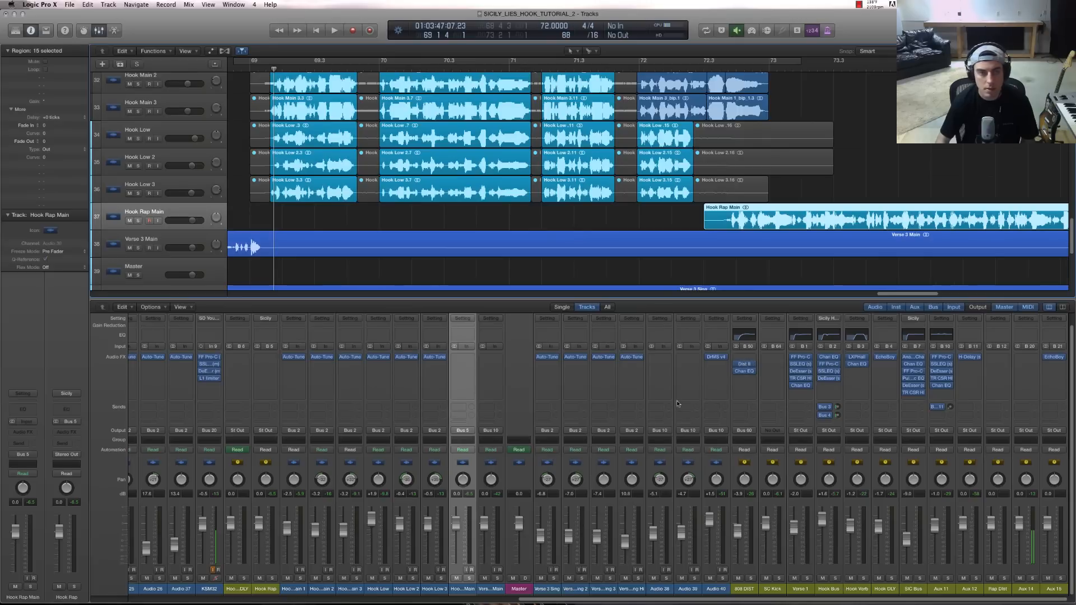
left_click(273, 357)
mouse_move(283, 465)
mouse_move(349, 472)
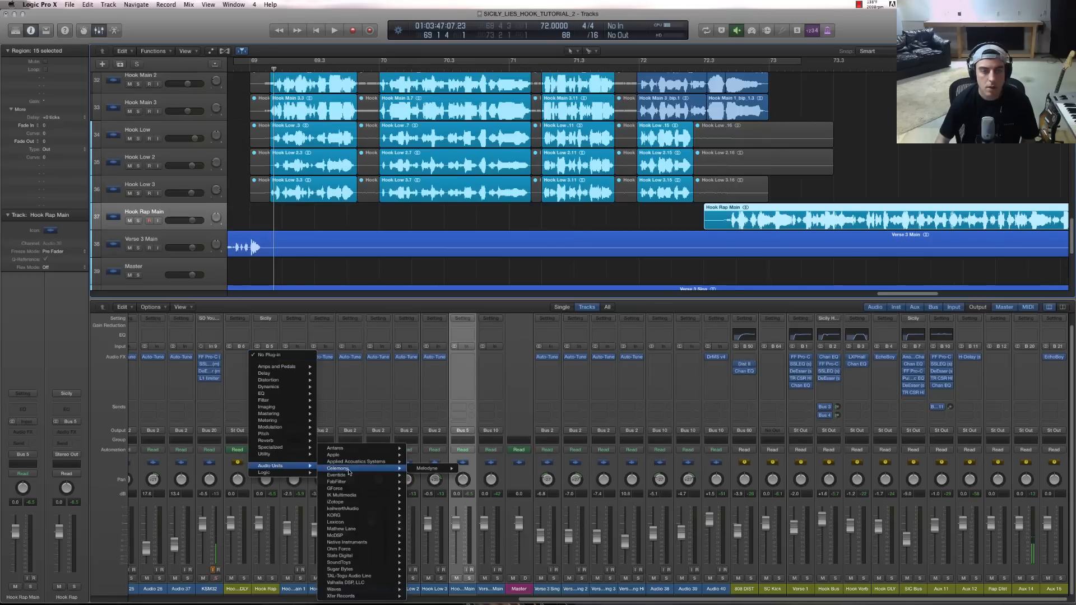
mouse_move(286, 397)
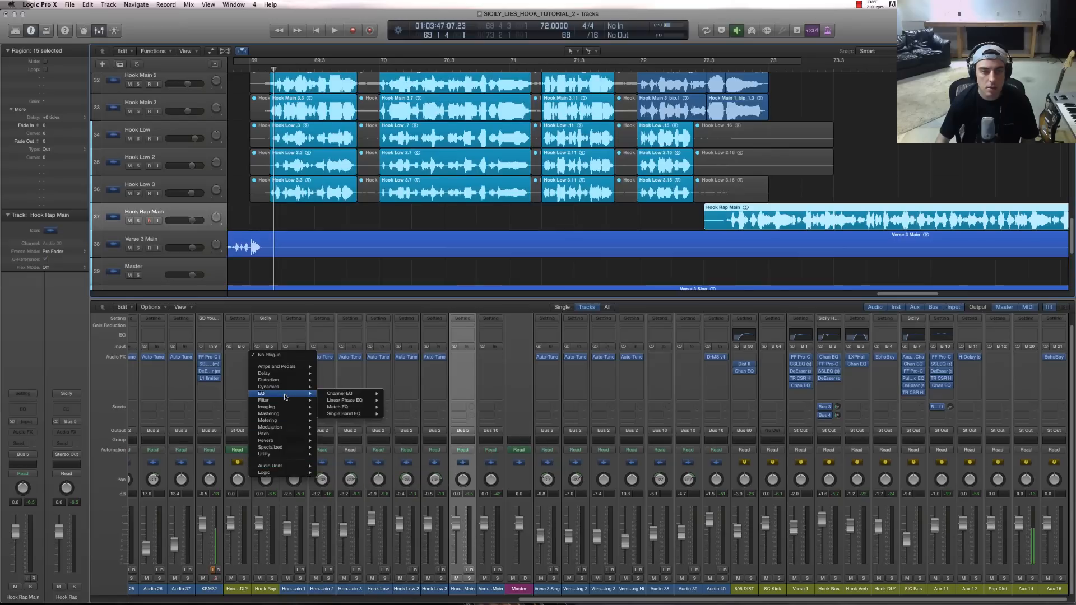
left_click(272, 334)
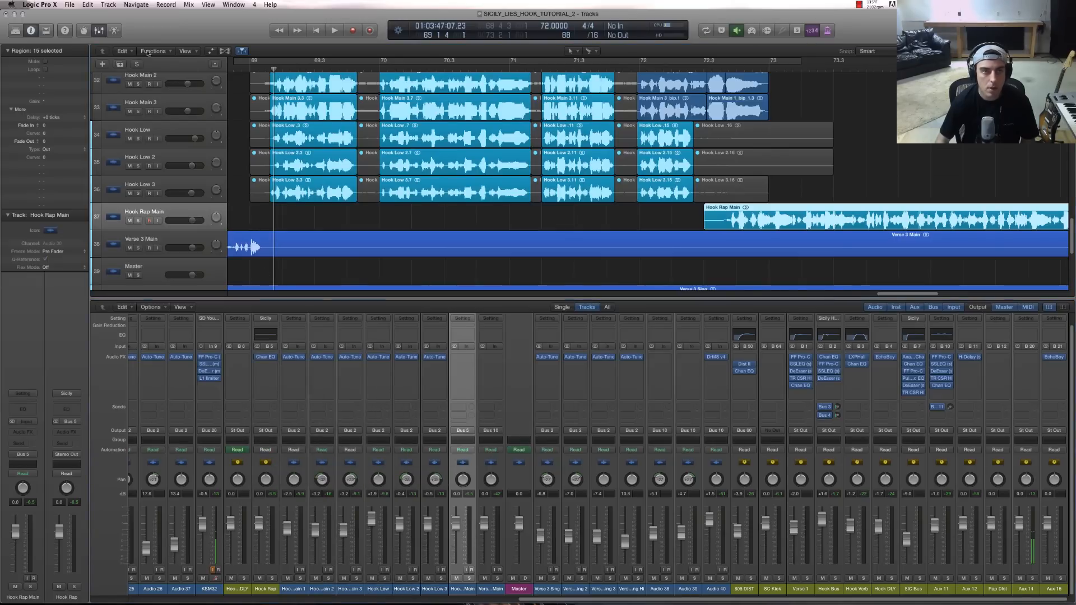
left_click_drag(154, 34, 506, 310)
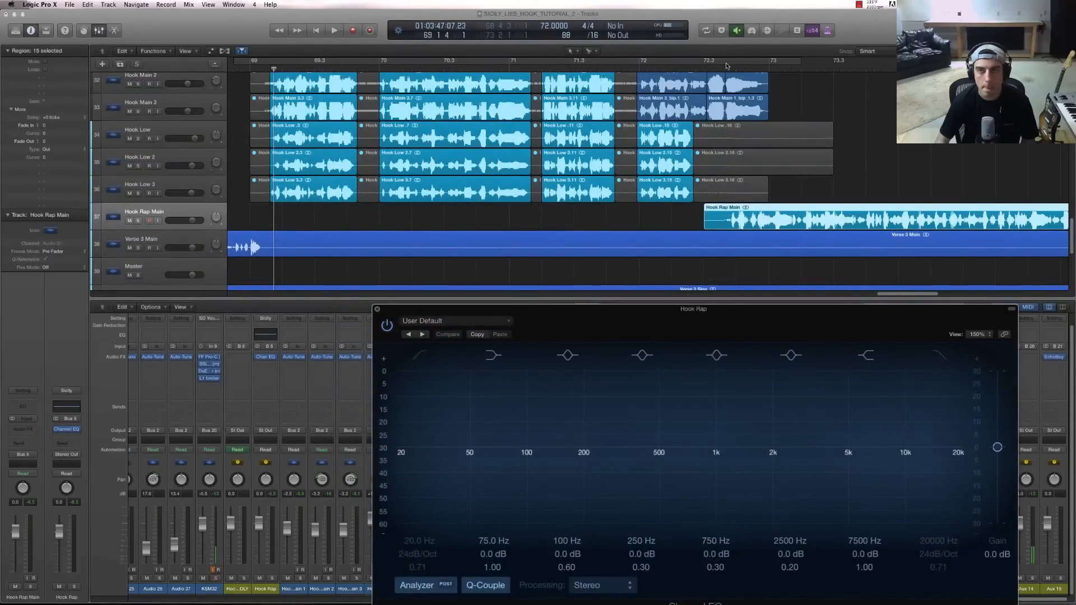
- Play the Hook Rap part from just before bar 72.3 and set the Channel EQ low cut to 96 Hz at 48 dB/Oct
left_click(688, 65)
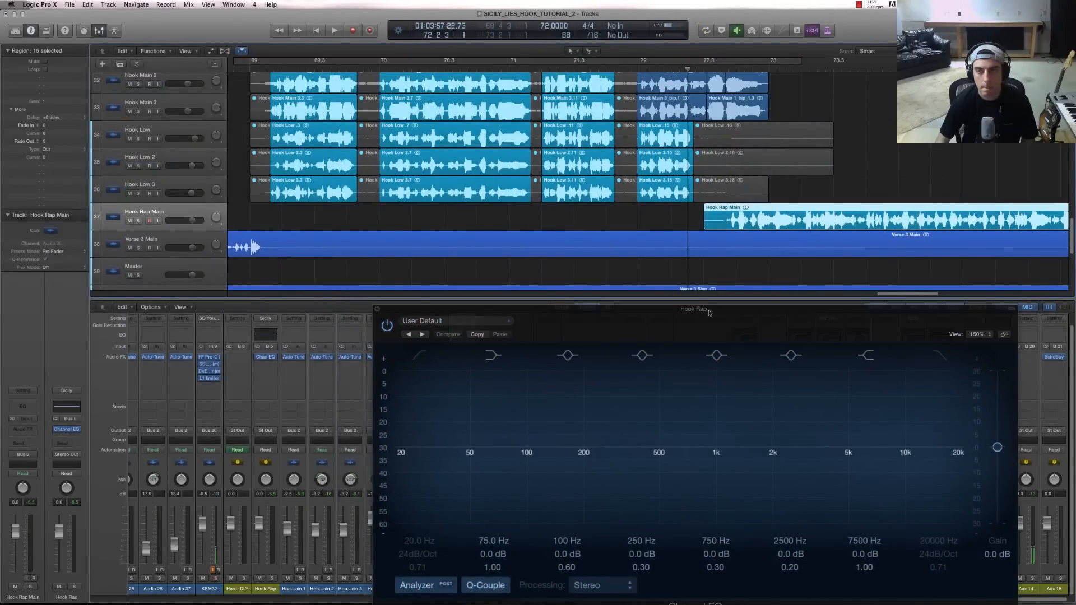
key("space")
left_click_drag(640, 312, 590, 168)
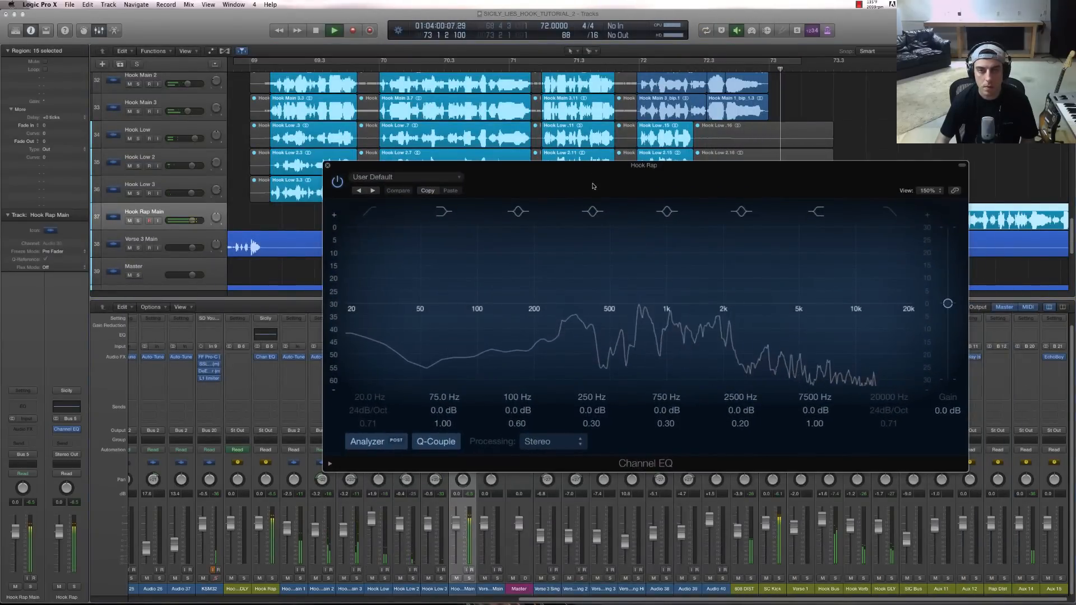
key("space")
left_click(370, 211)
left_click_drag(386, 336, 452, 374)
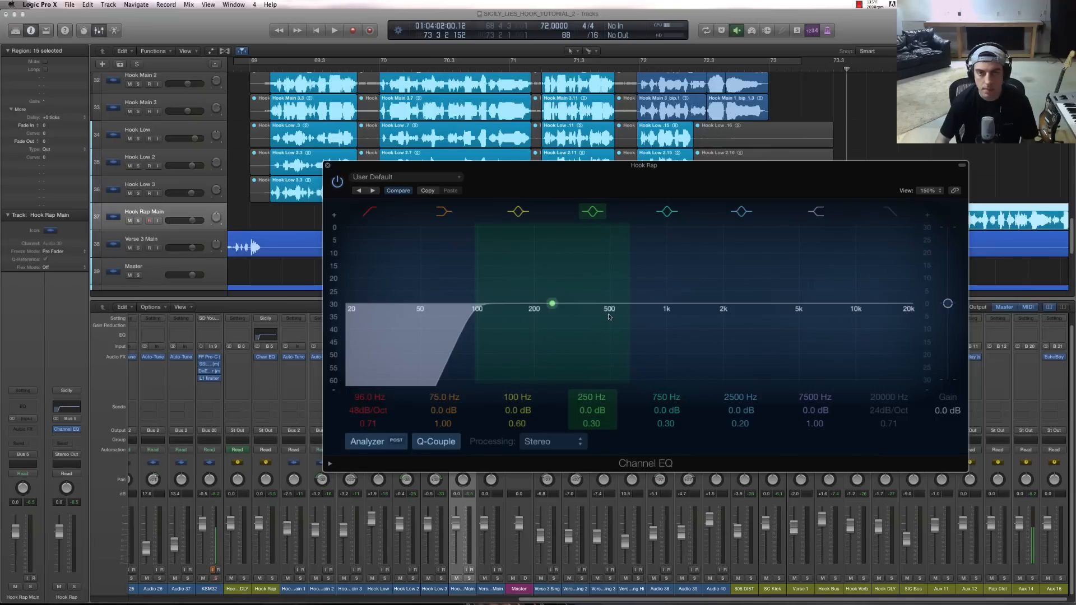
- Cut 380 Hz by 2 dB with a Q of 1.70 on the Hook Rap EQ, replay the rap to check it and close the EQ
key("space")
left_click_drag(552, 303, 589, 323)
mouse_move(650, 294)
left_mouse_down()
mouse_move(629, 294)
mouse_move(594, 330)
mouse_move(592, 321)
left_mouse_up()
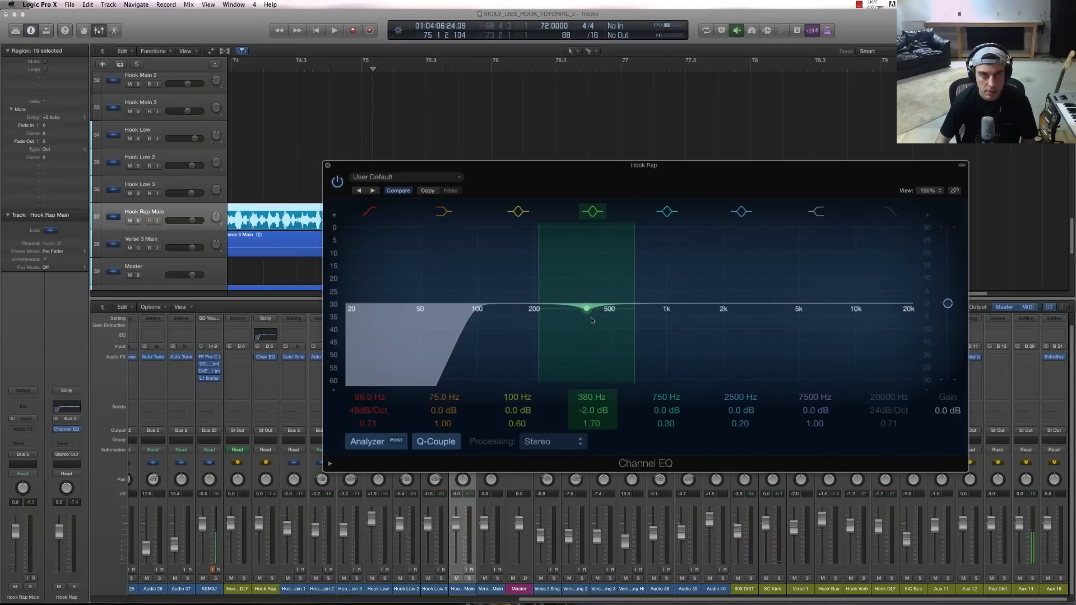
key("space")
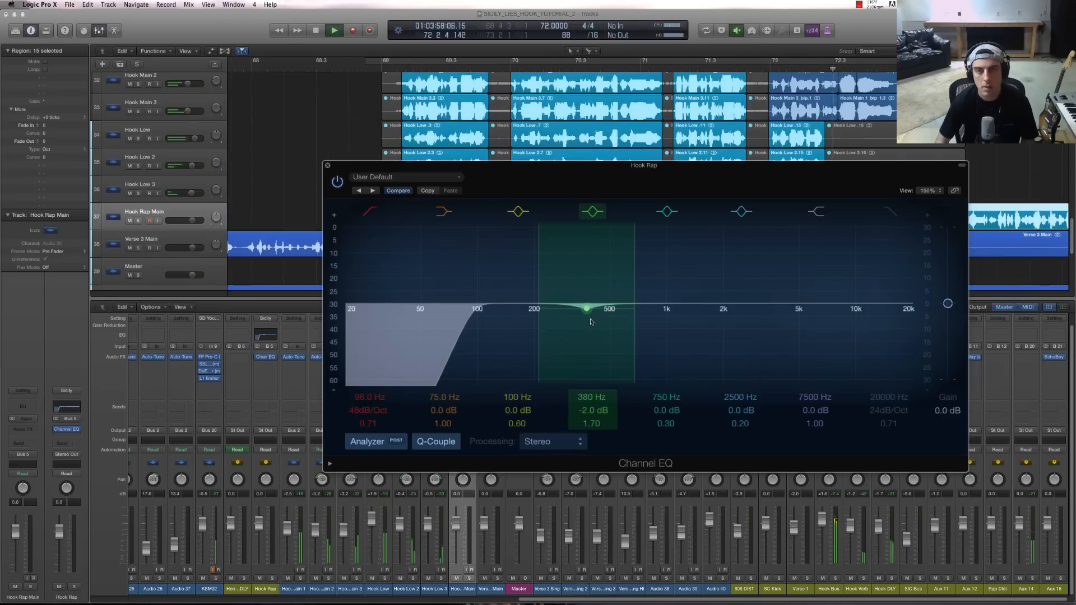
left_click_drag(590, 324, 590, 325)
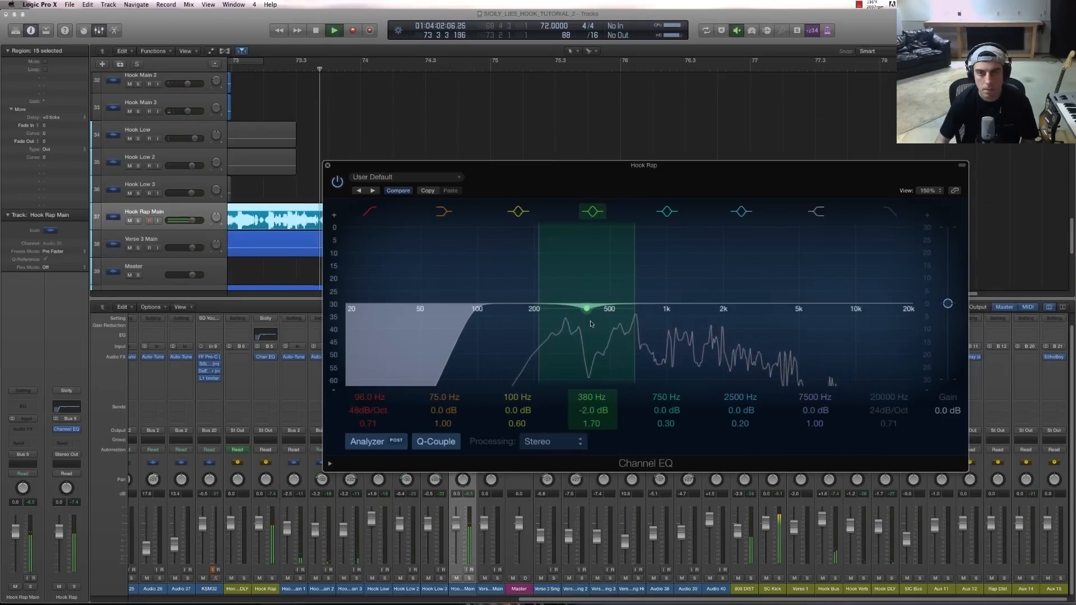
left_click(328, 166)
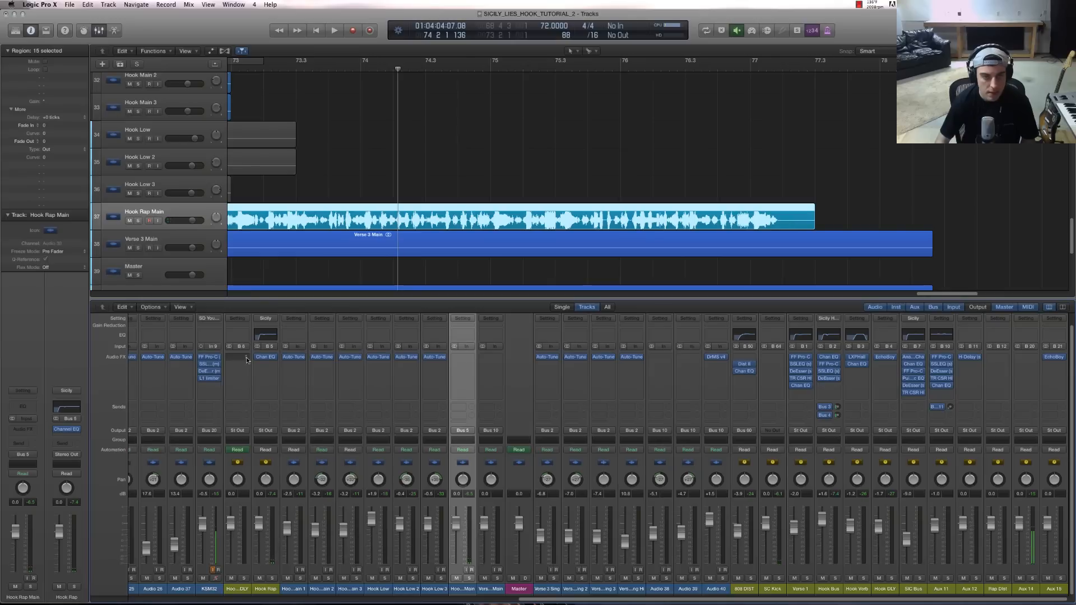
- Insert the FabFilter FF Pro-C compressor below the Channel EQ on the Hook Rap bus and place its window mid-screen
left_click(271, 365)
mouse_move(280, 473)
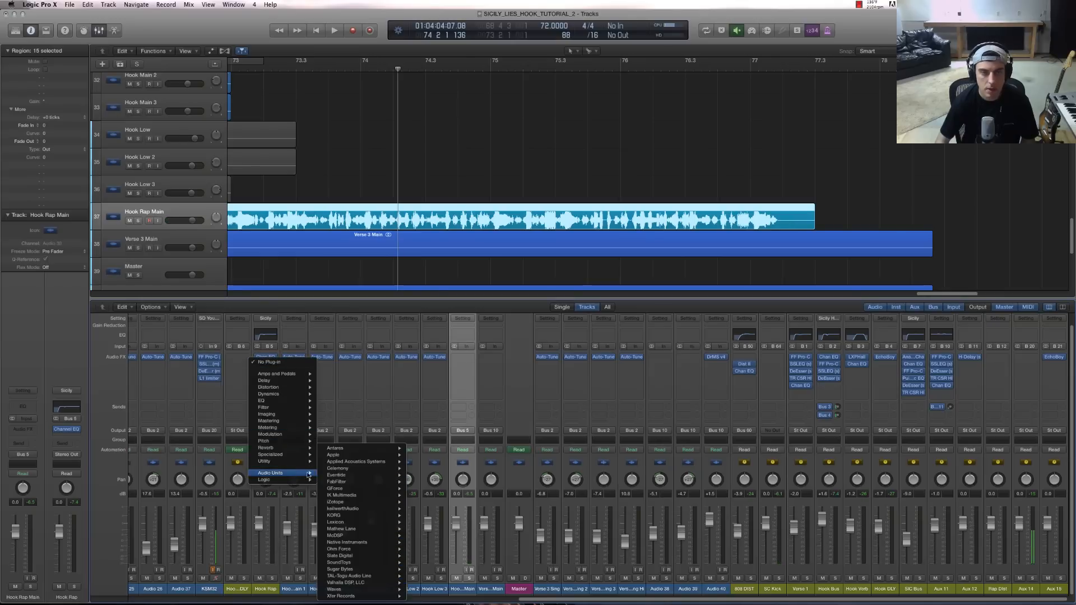
mouse_move(359, 485)
left_click(479, 483)
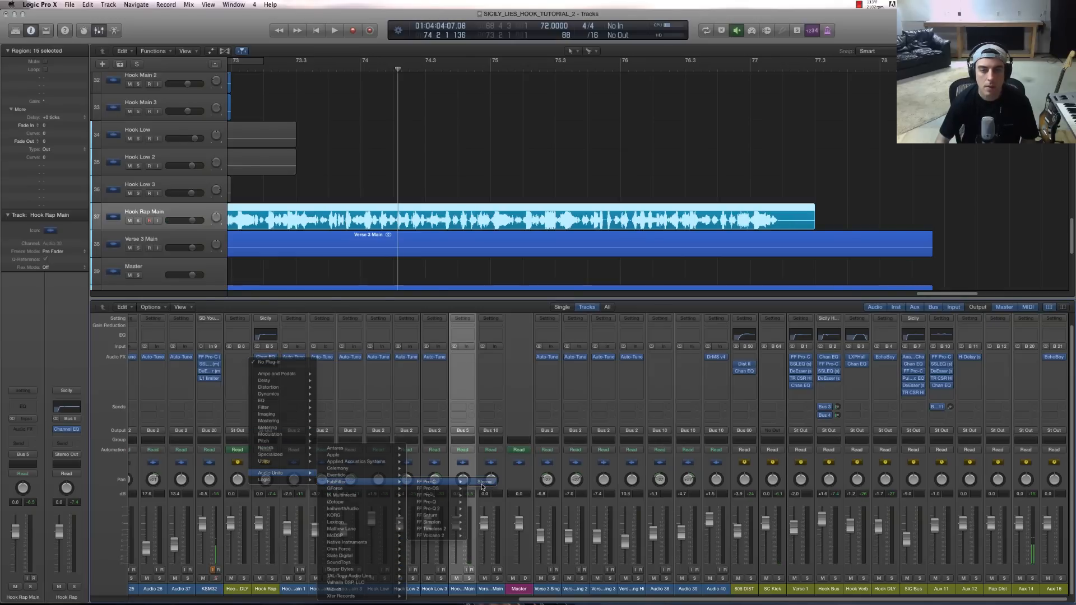
left_click_drag(167, 38, 620, 246)
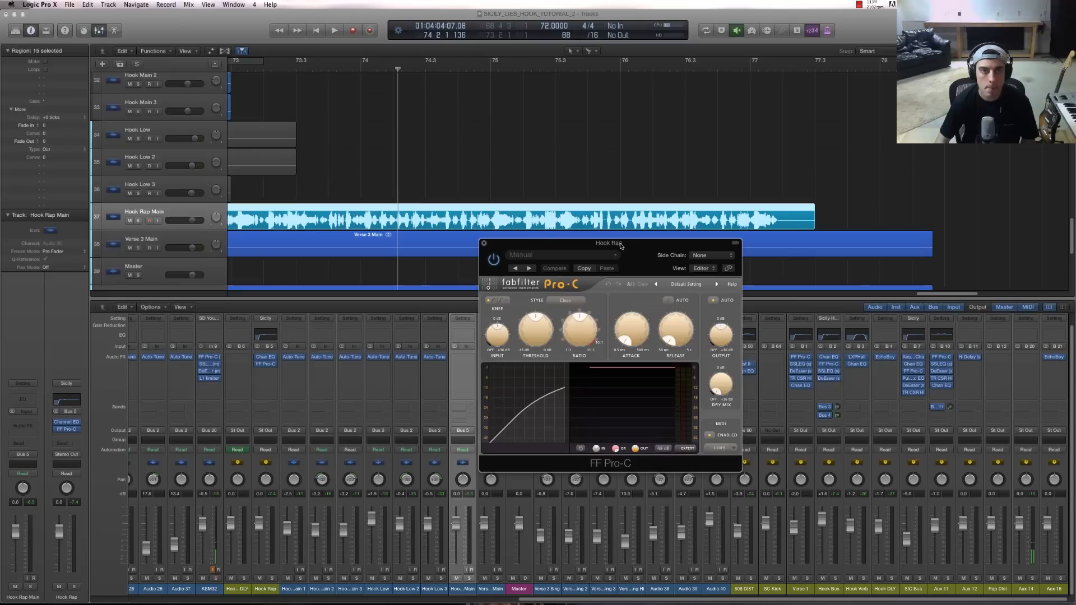
- While the rap plays, adjust Pro-C's threshold, ratio, attack, release, dry mix and output level on Hook Rap, then close the compressor
key("space")
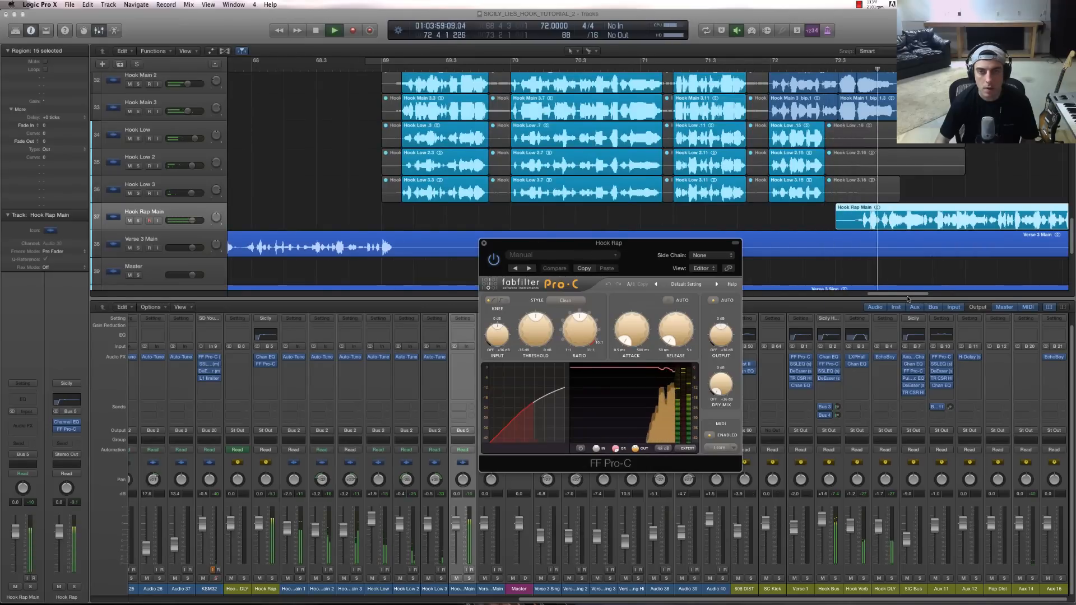
left_click_drag(912, 296, 947, 295)
scroll(812, 252, "down", 4)
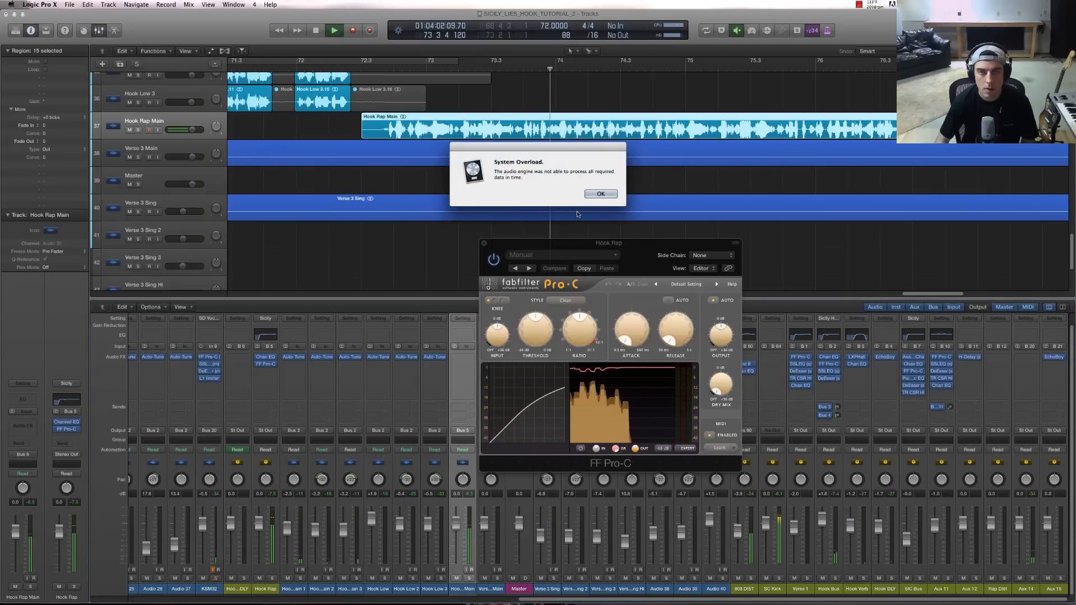
left_click(600, 194)
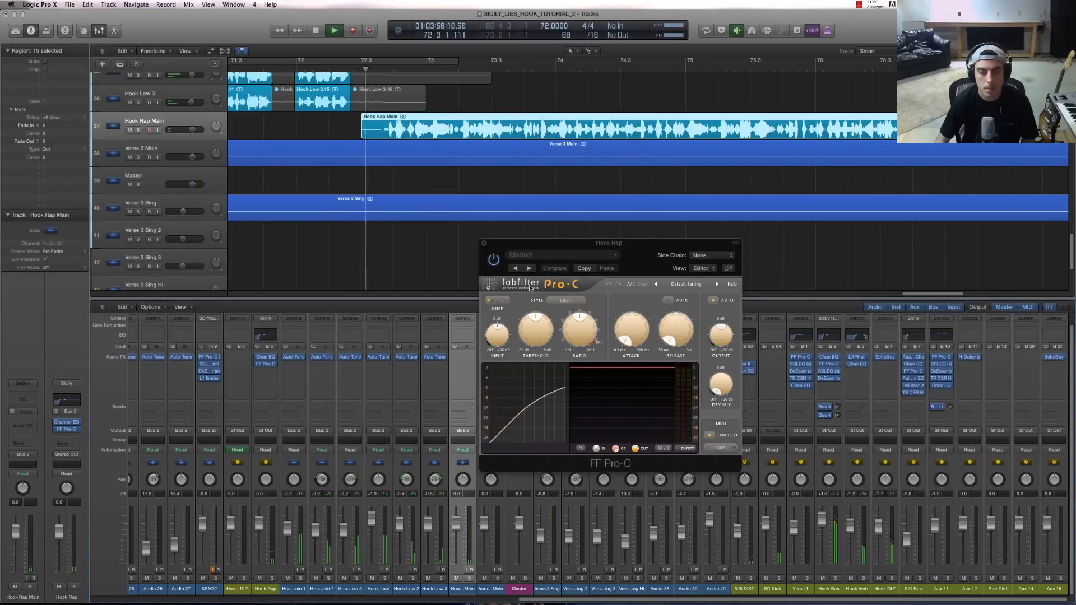
left_click_drag(531, 333, 583, 320)
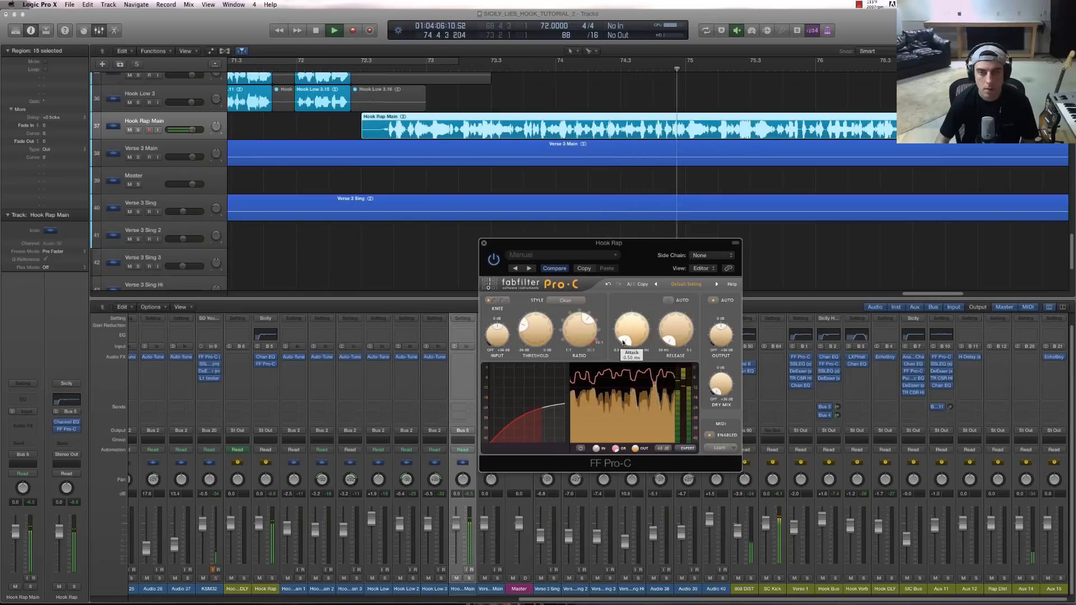
left_click_drag(672, 329, 674, 335)
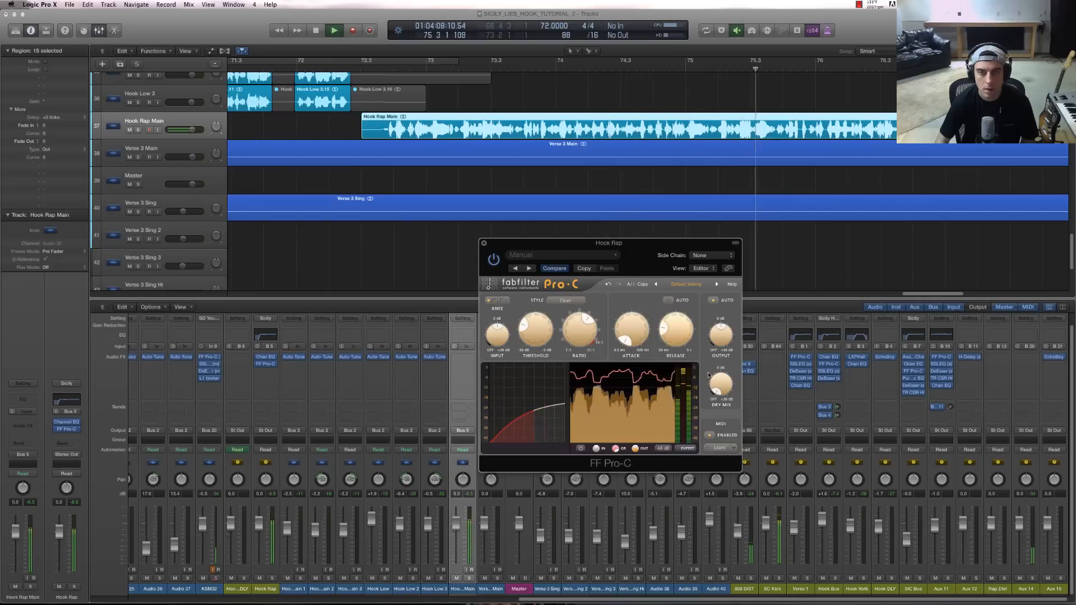
left_click_drag(717, 383, 717, 376)
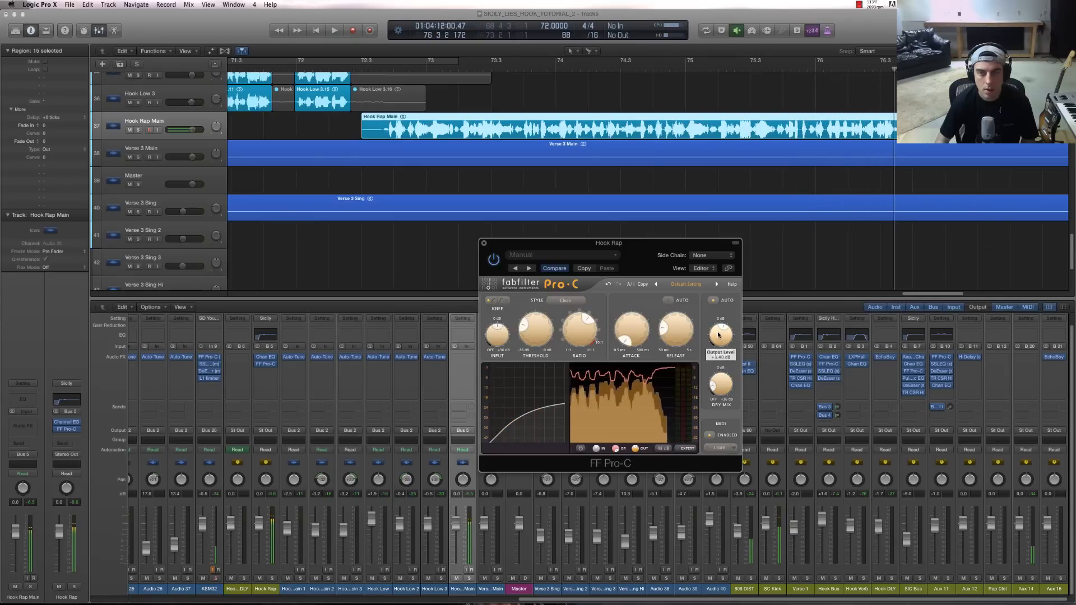
left_click_drag(718, 324, 718, 342)
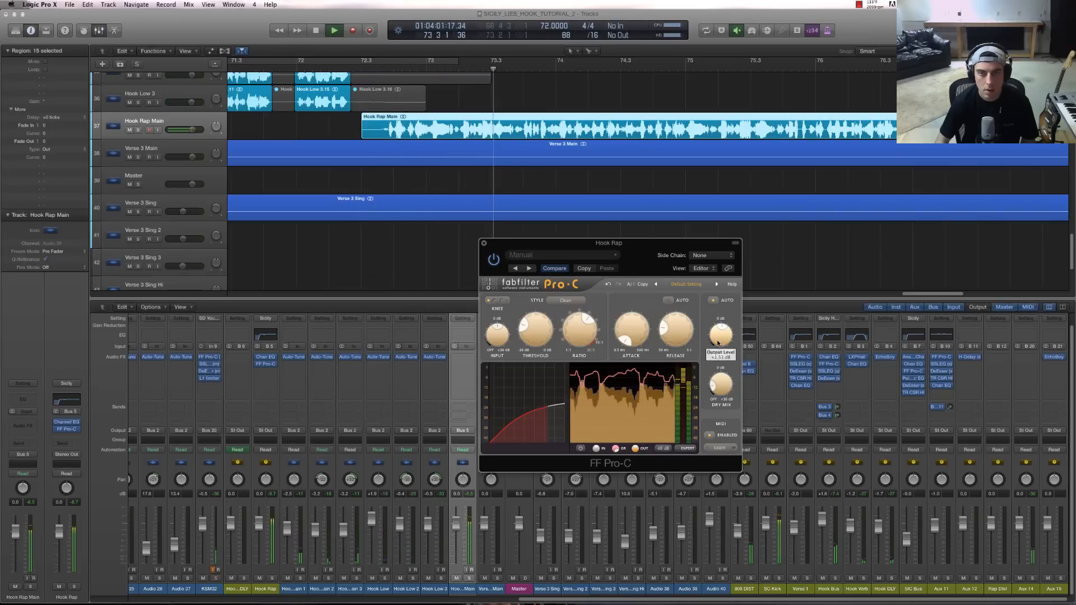
left_click(485, 244)
- Dismiss the System Overload alert and replay the Hook Rap Main region from near its start to check the compression
left_click(606, 272)
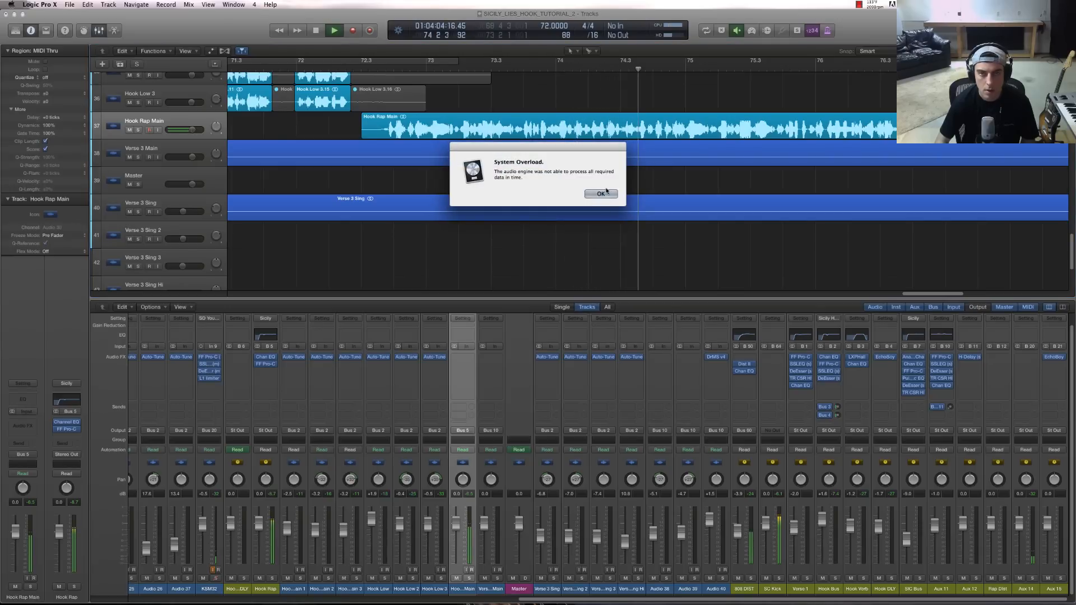
left_click(600, 194)
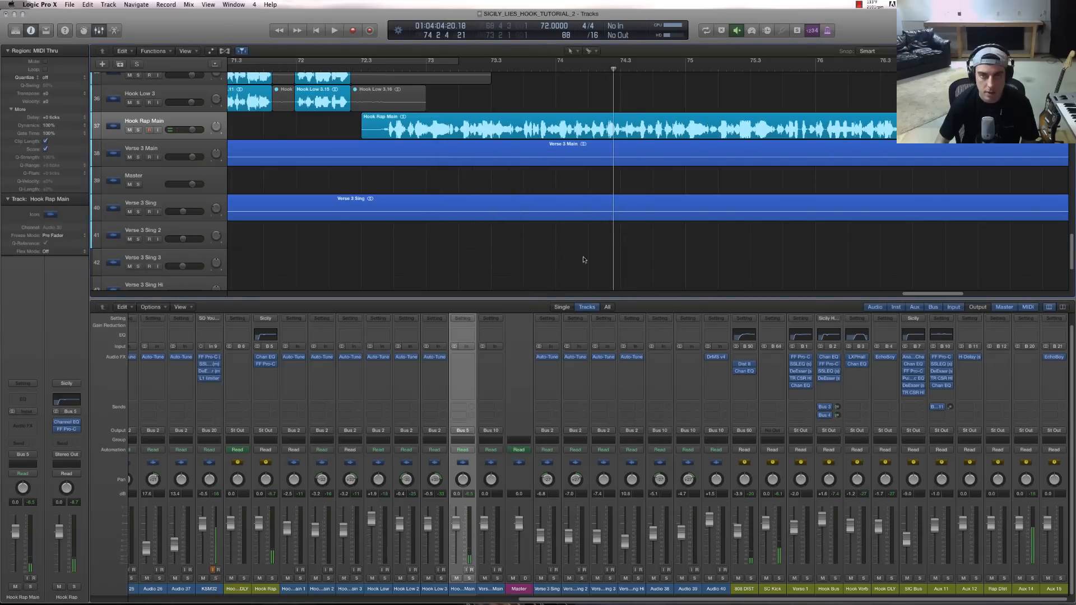
left_click(379, 71)
key("space")
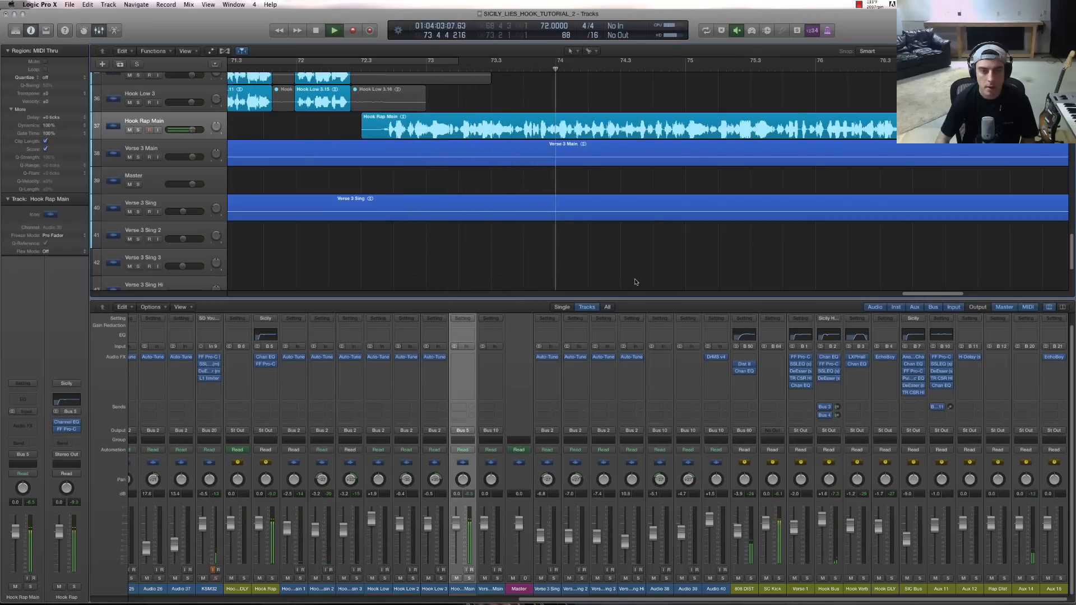
key("space")
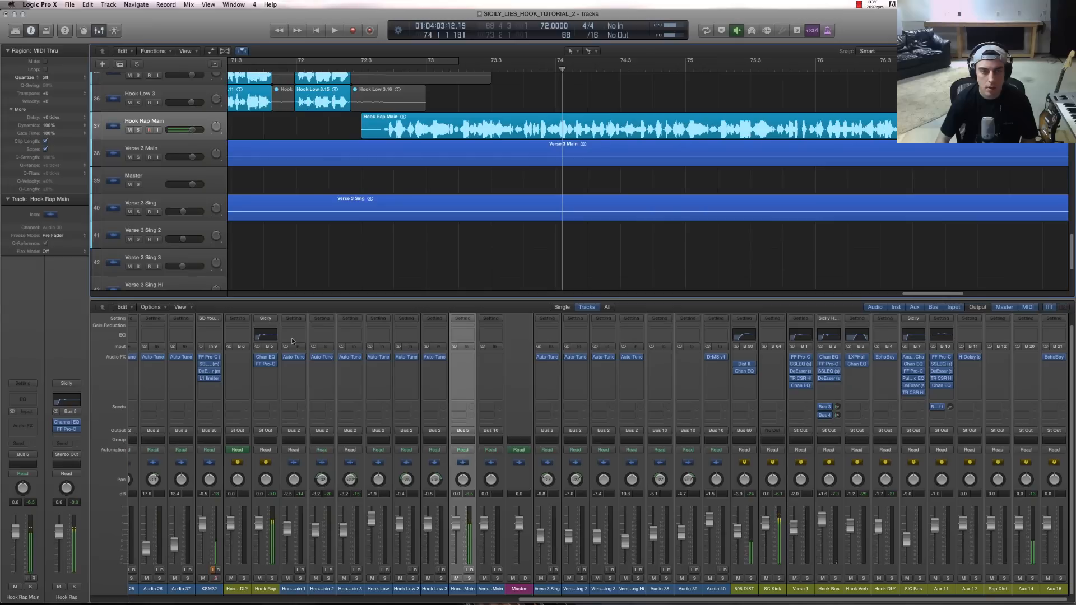
- Insert the stereo Waves DeEsser below Pro-C on the Hook Rap bus and load the Male Ess preset
left_click(273, 375)
mouse_move(283, 480)
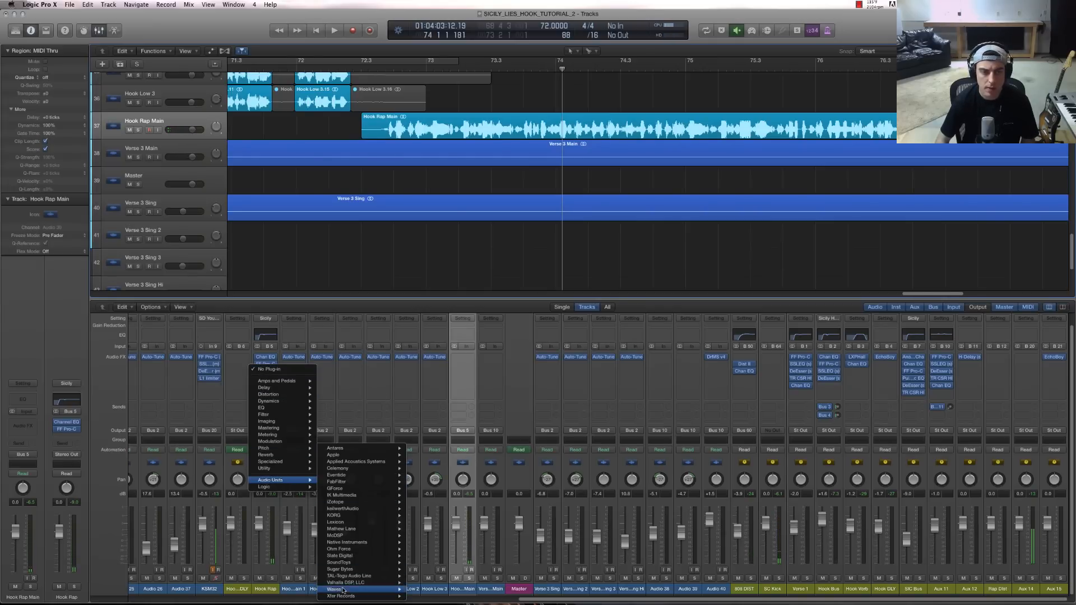
mouse_move(343, 590)
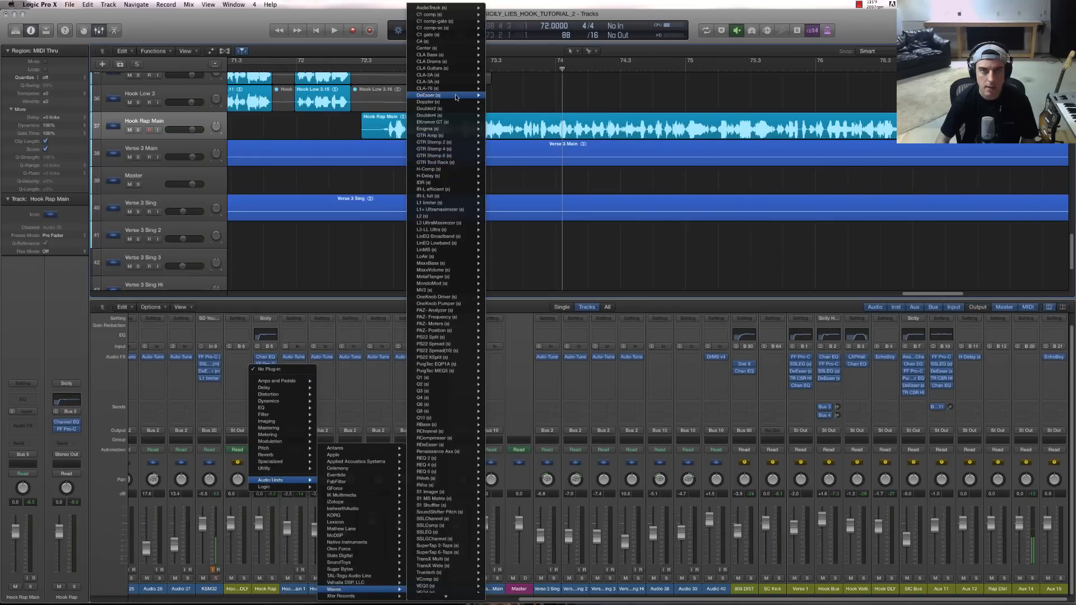
left_click(501, 96)
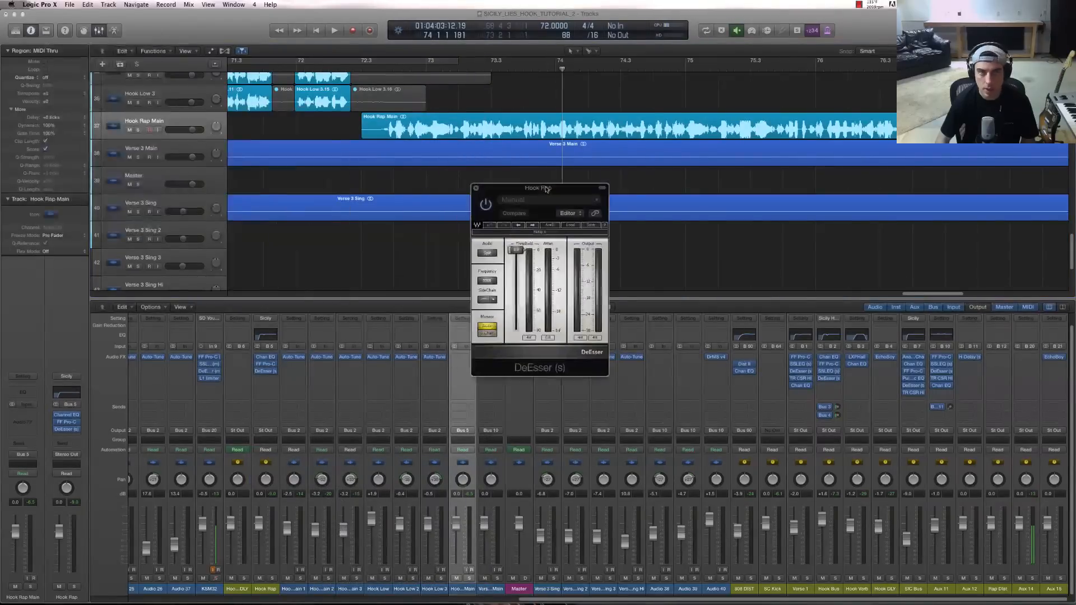
left_click(650, 261)
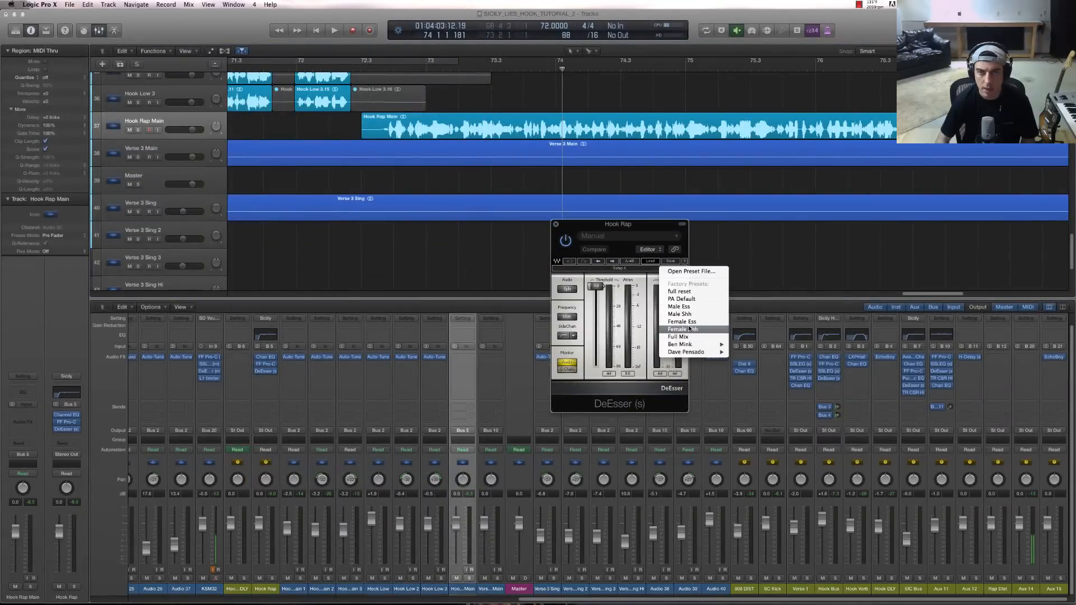
left_click(687, 309)
- While the rap plays, switch the DeEsser to the Female Ess preset and lower its threshold, then close it and return to the rap's start
key("space")
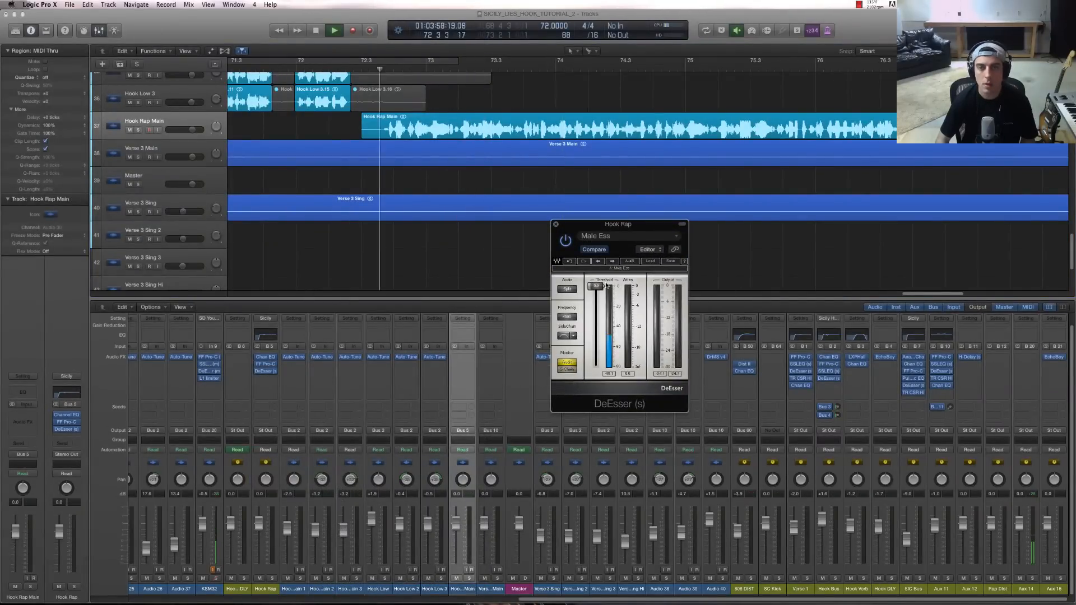
left_click(650, 261)
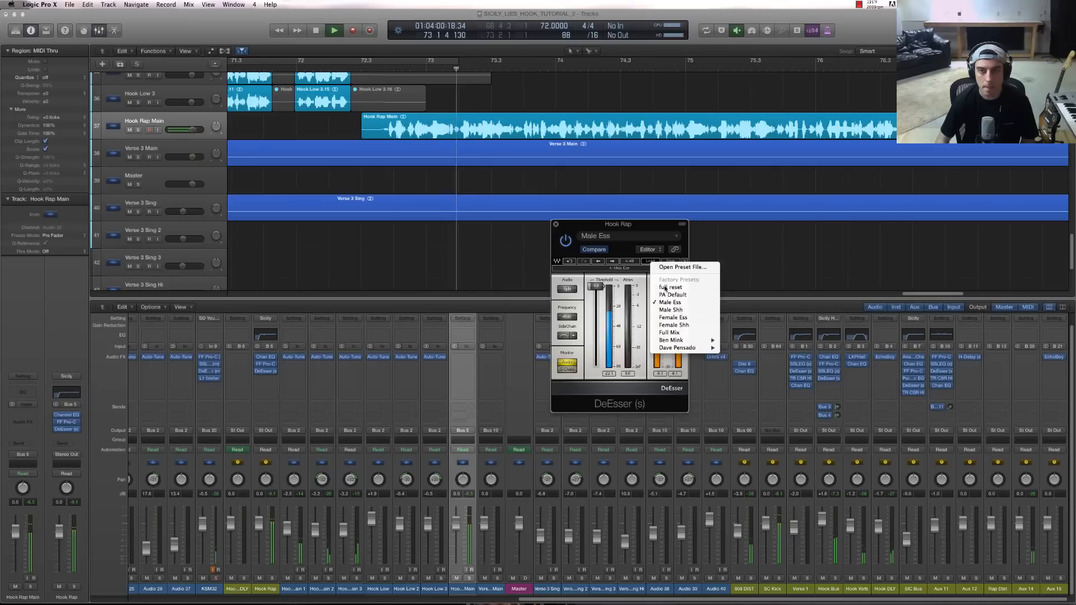
left_click(606, 291)
left_click_drag(607, 291, 602, 323)
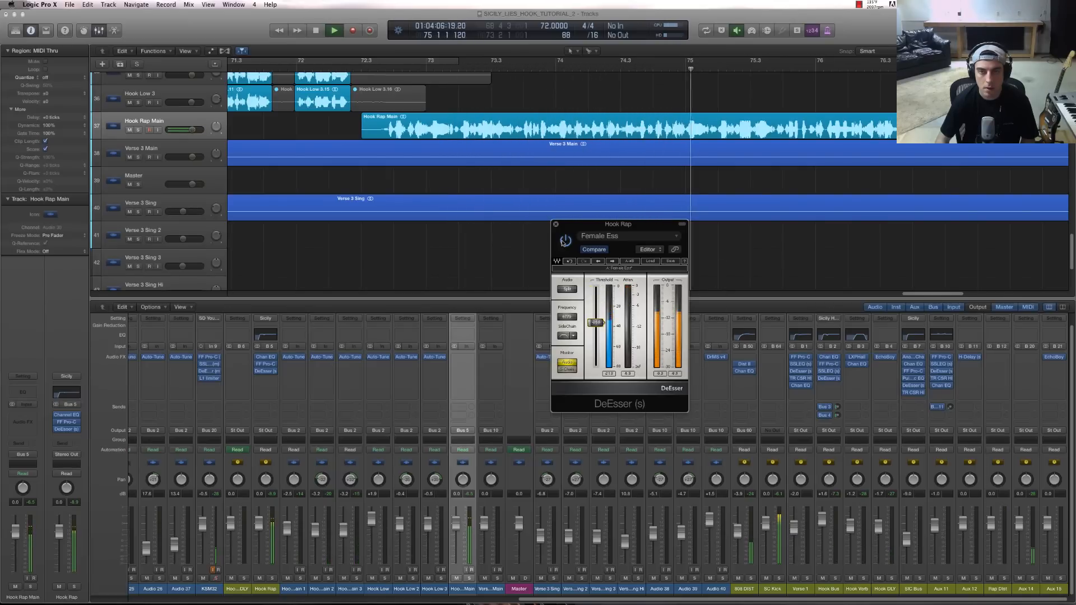
left_click(555, 225)
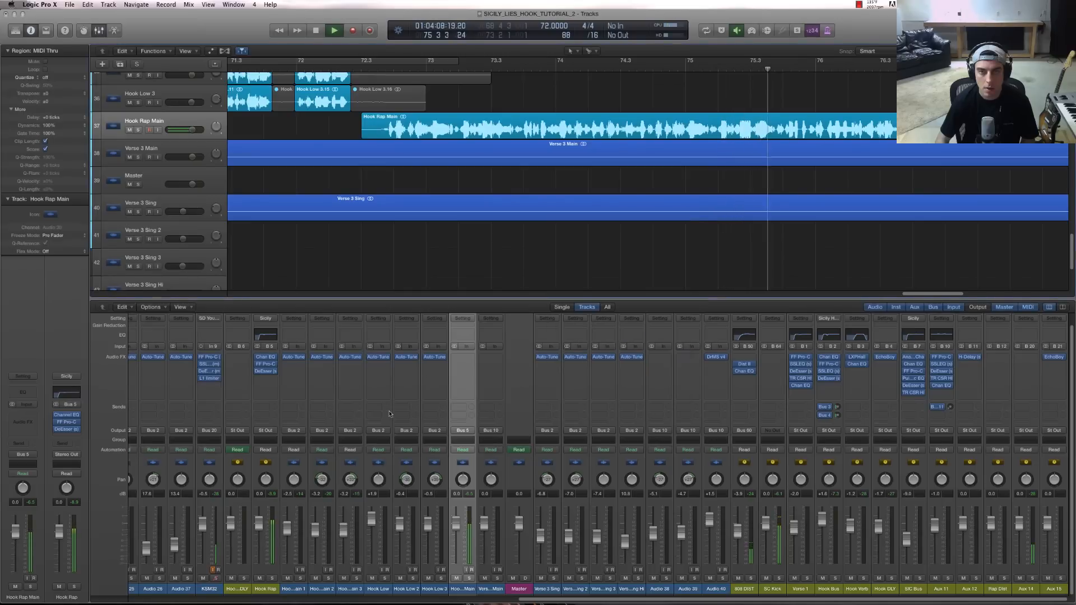
left_click_drag(262, 523, 262, 524)
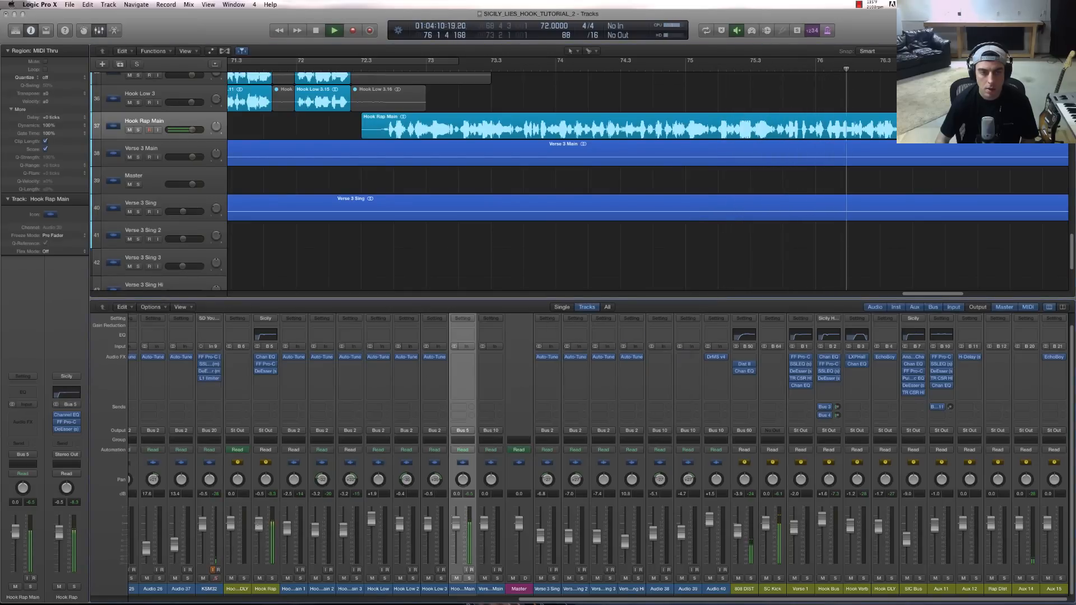
left_click(367, 71)
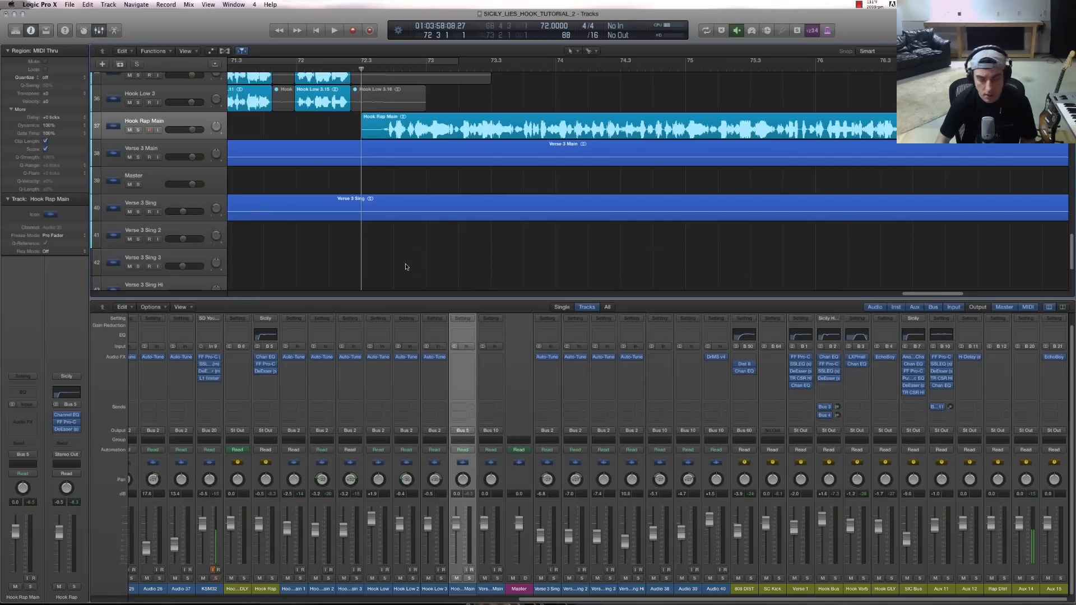
- Insert the stereo Waves MetaFlanger below the DeEsser on the Hook Rap bus and load the Ampex 440 preset
left_click(274, 380)
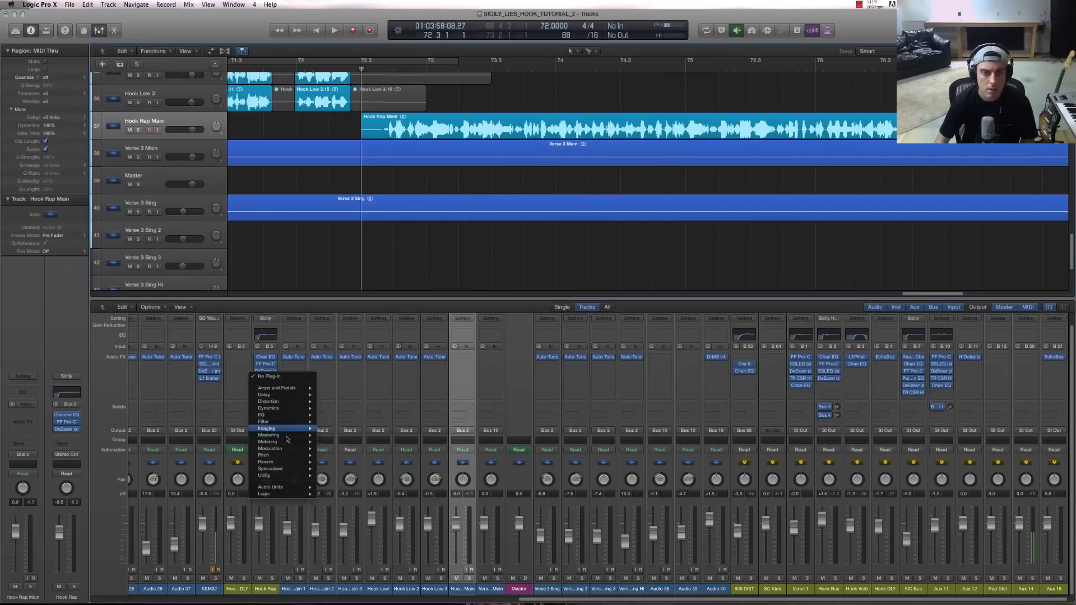
mouse_move(280, 487)
mouse_move(350, 589)
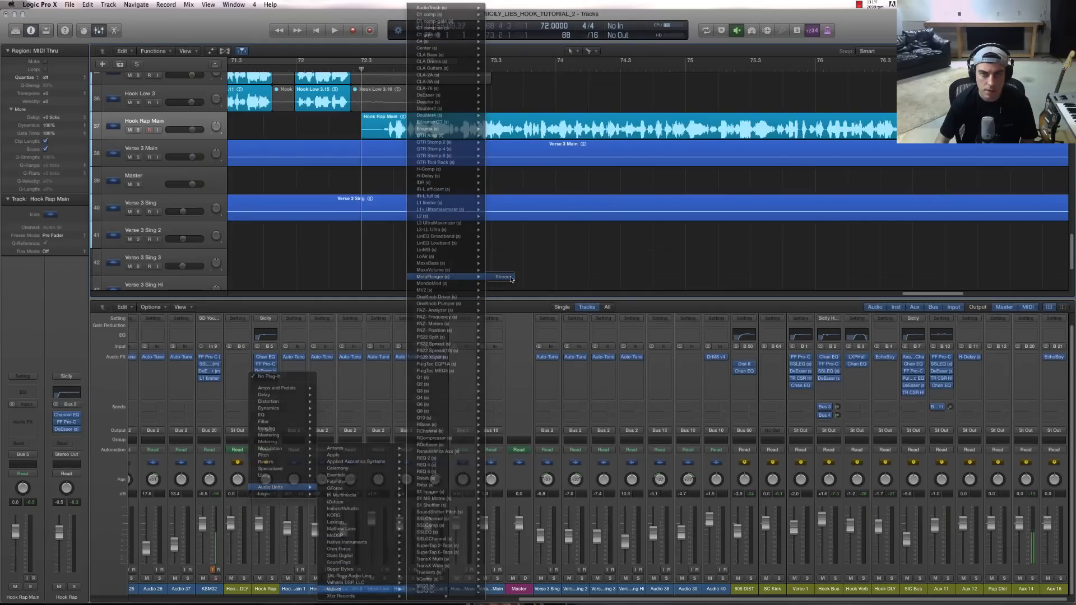
left_click(507, 276)
left_click_drag(132, 44, 613, 272)
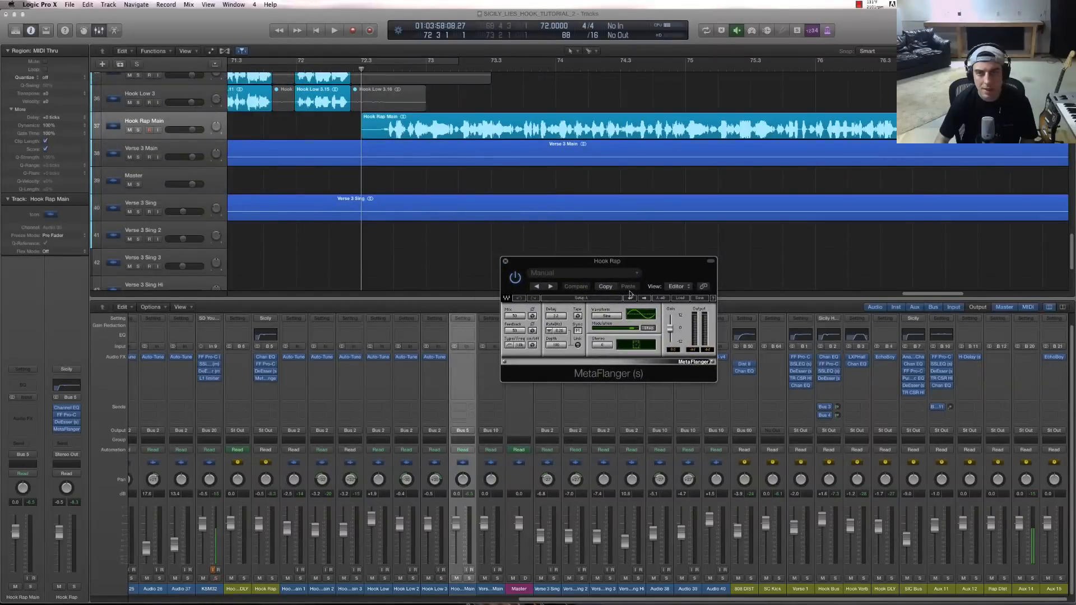
left_click(680, 300)
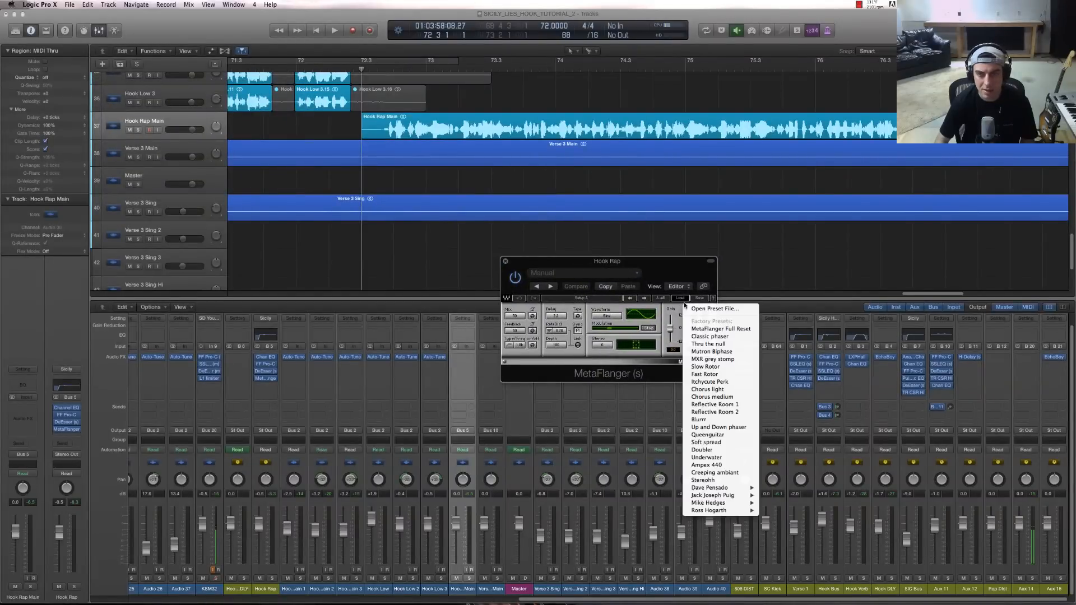
left_click(707, 465)
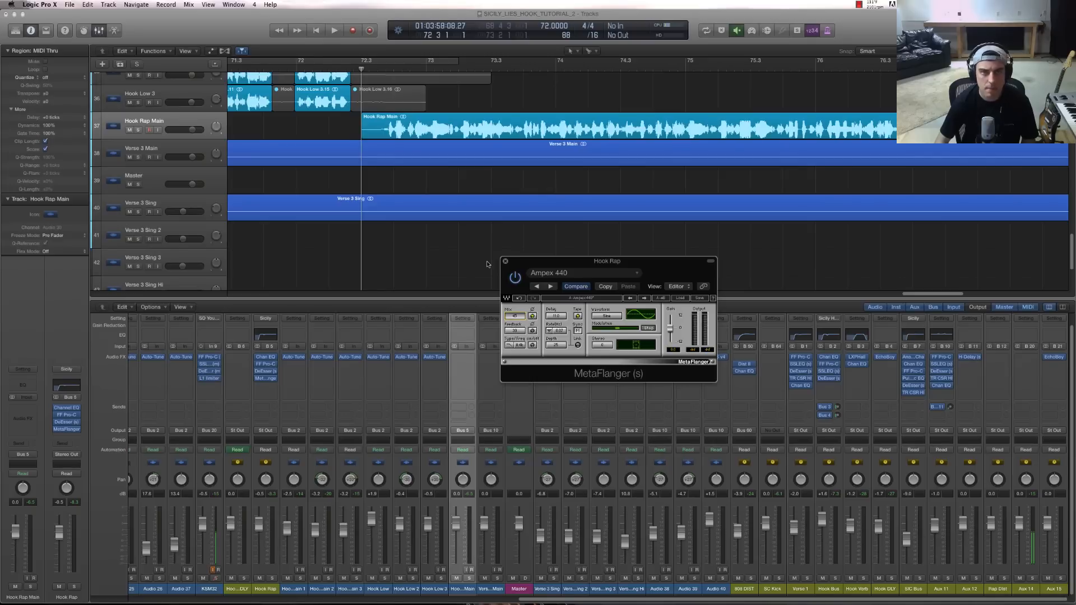
- While the rap plays, lower MetaFlanger's mix and raise the Hook Rap bus fader to +0.7 dB
key("space")
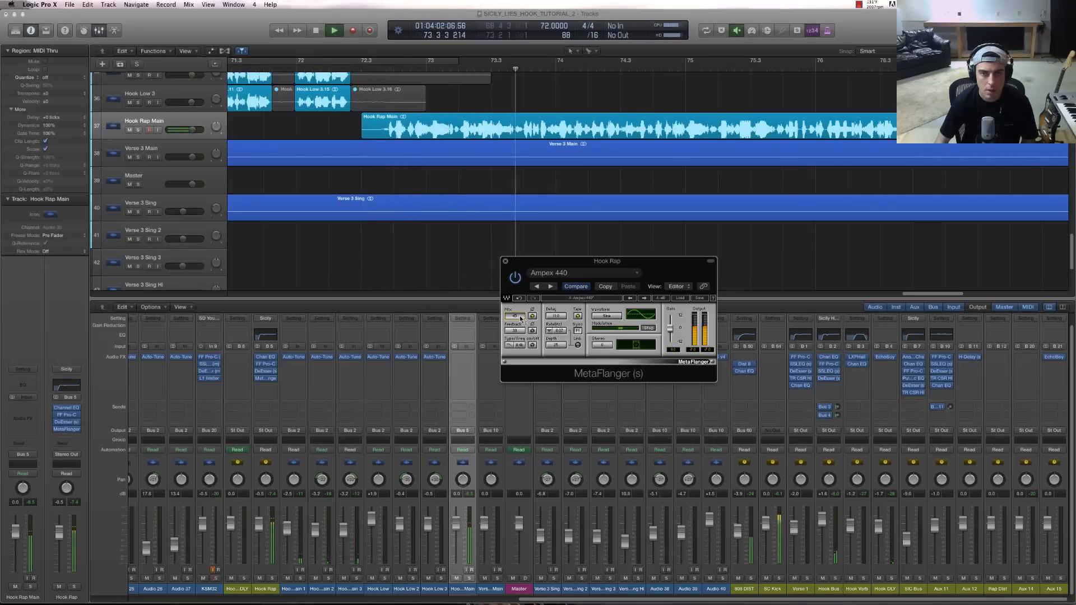
key("space")
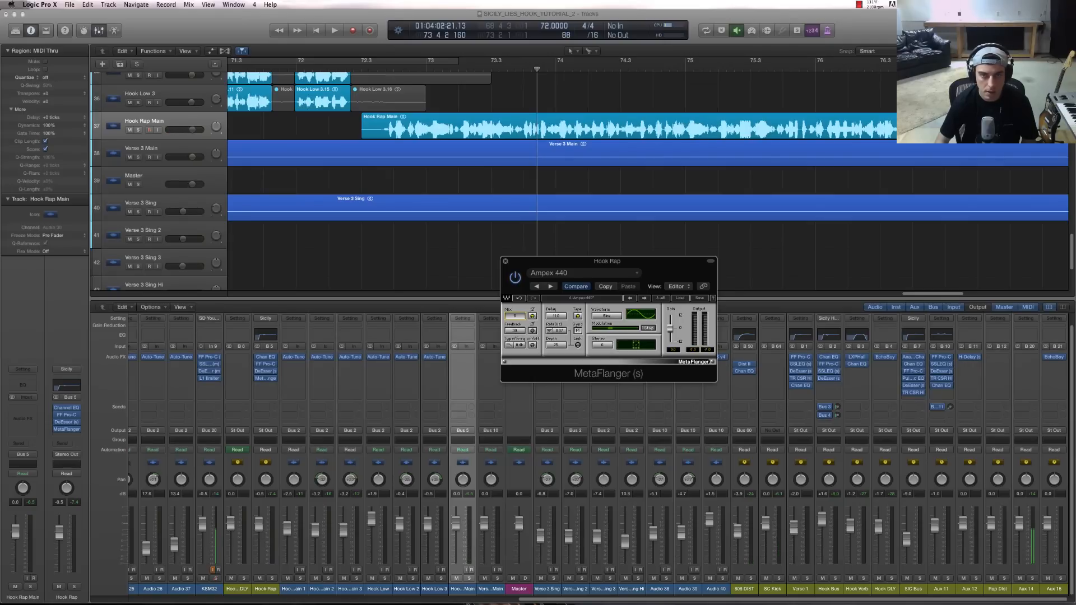
key("space")
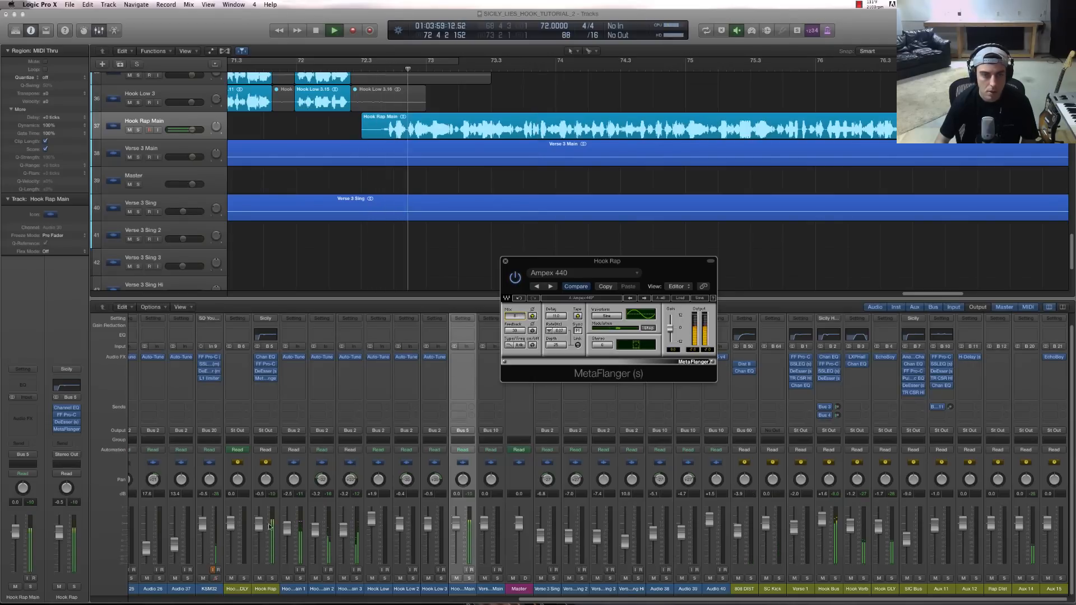
left_click_drag(261, 529, 261, 527)
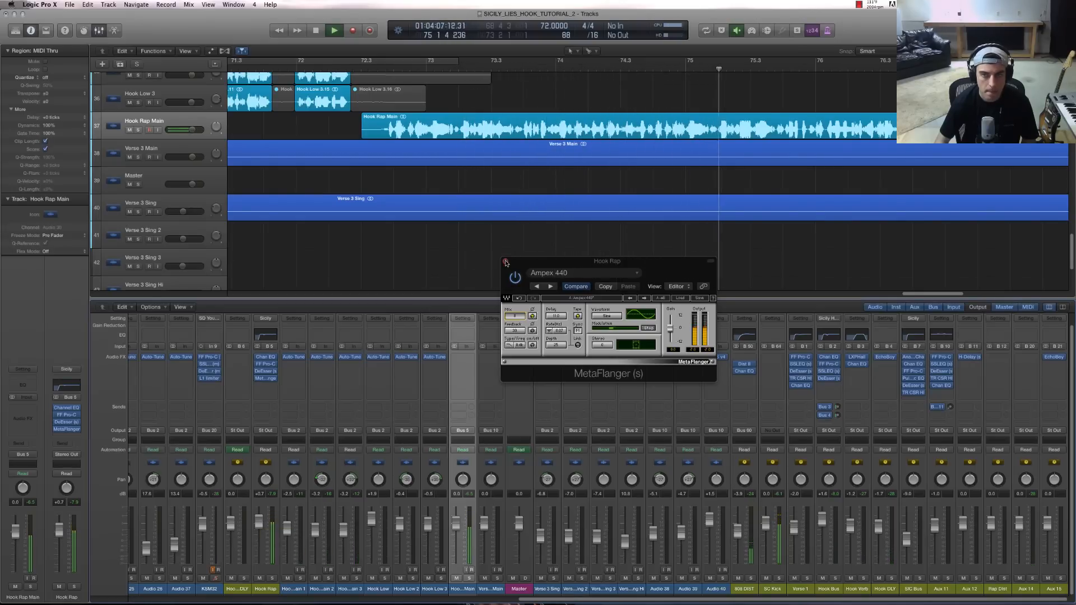
- Fine-tune MetaFlanger's mix, then close it and return the playhead to near the start of the Hook Rap Main region
left_click(520, 326)
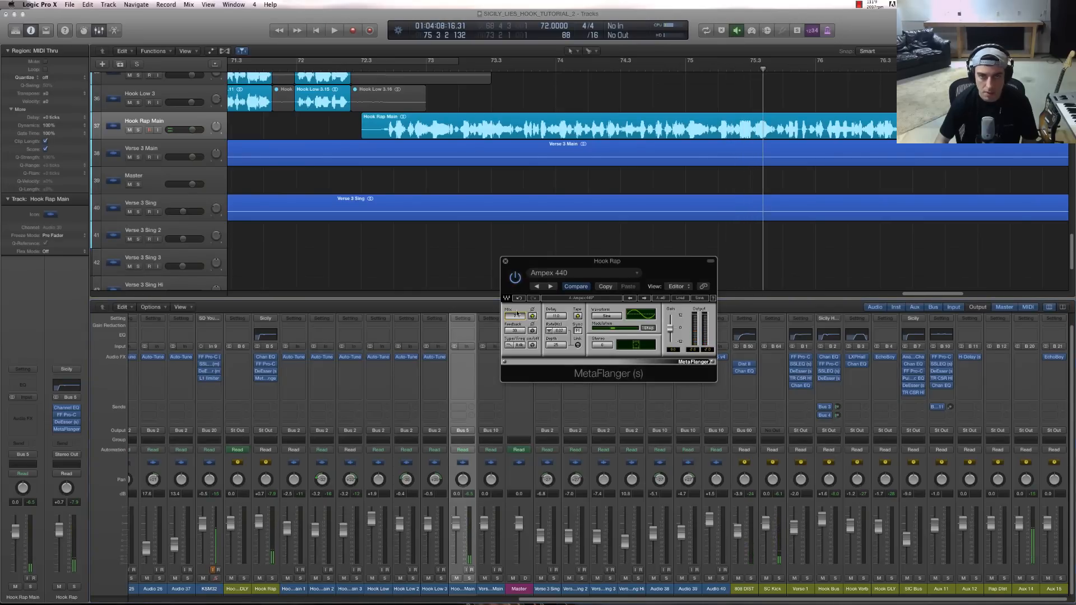
left_click(505, 262)
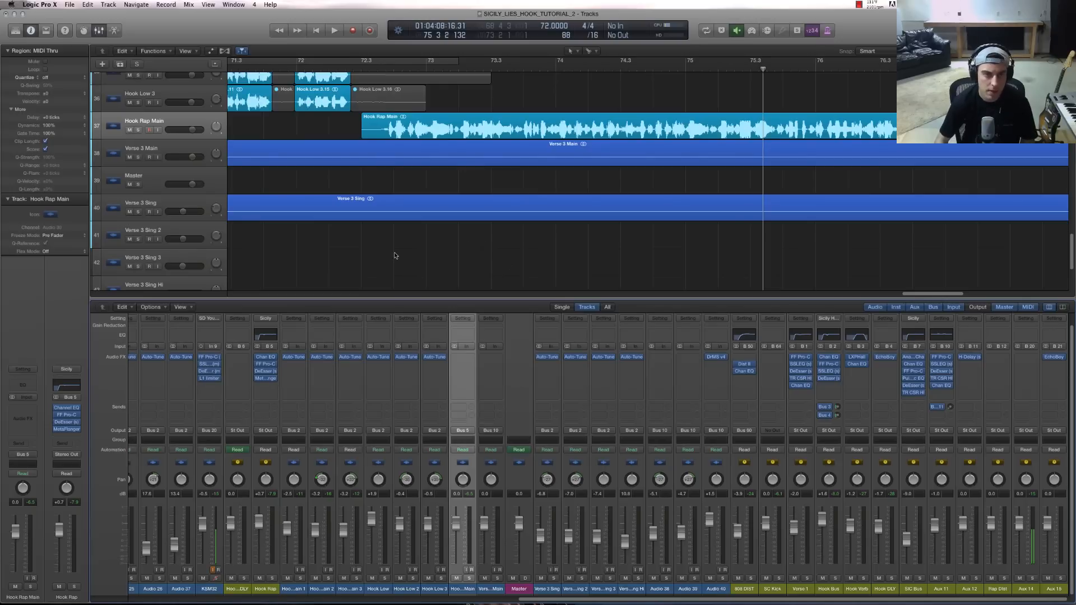
left_click(385, 70)
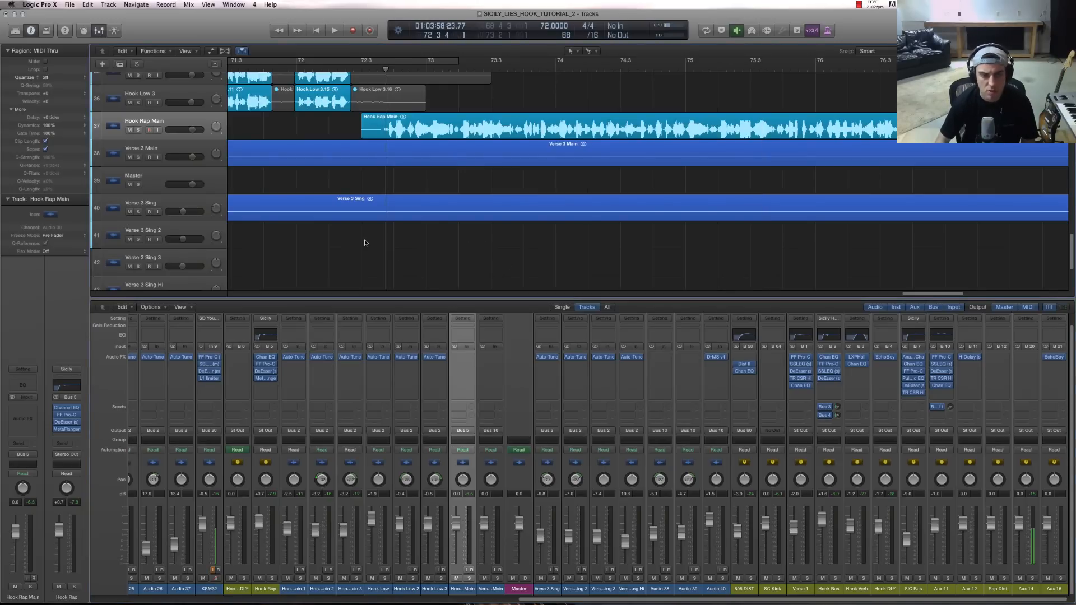
- Insert the stereo Mathew Lane DrMS v4 below MetaFlanger on the Hook Rap bus and load its Mono to Stereo preset
left_click(274, 386)
mouse_move(296, 498)
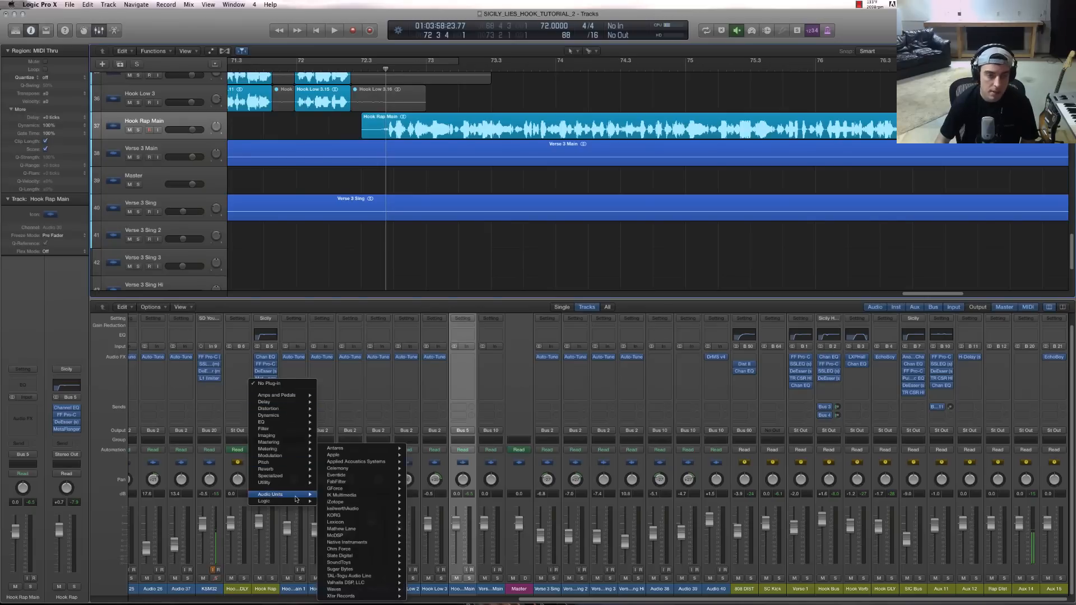
mouse_move(349, 511)
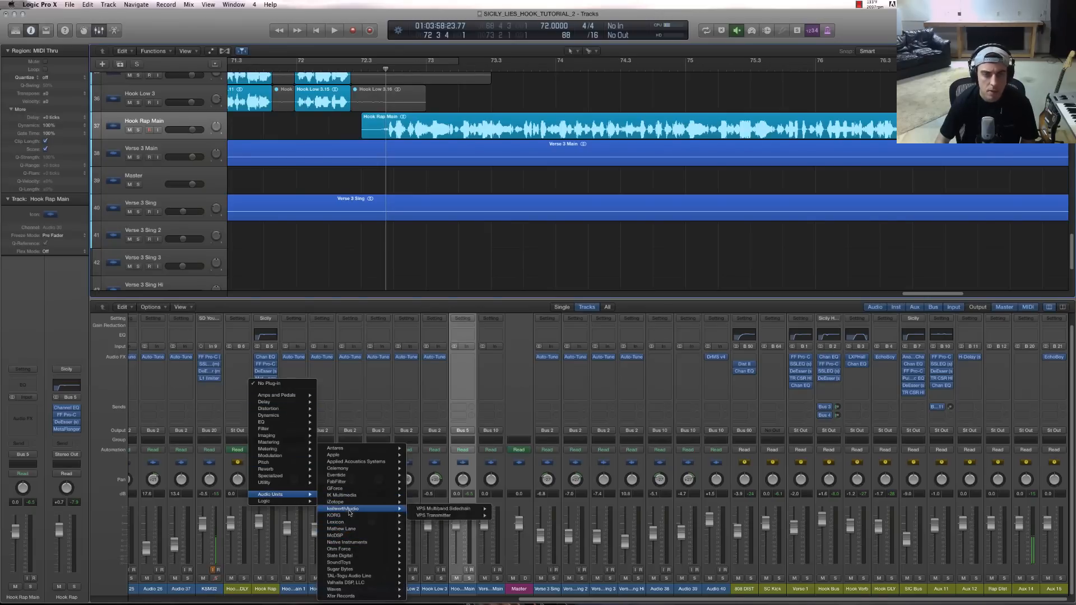
mouse_move(350, 529)
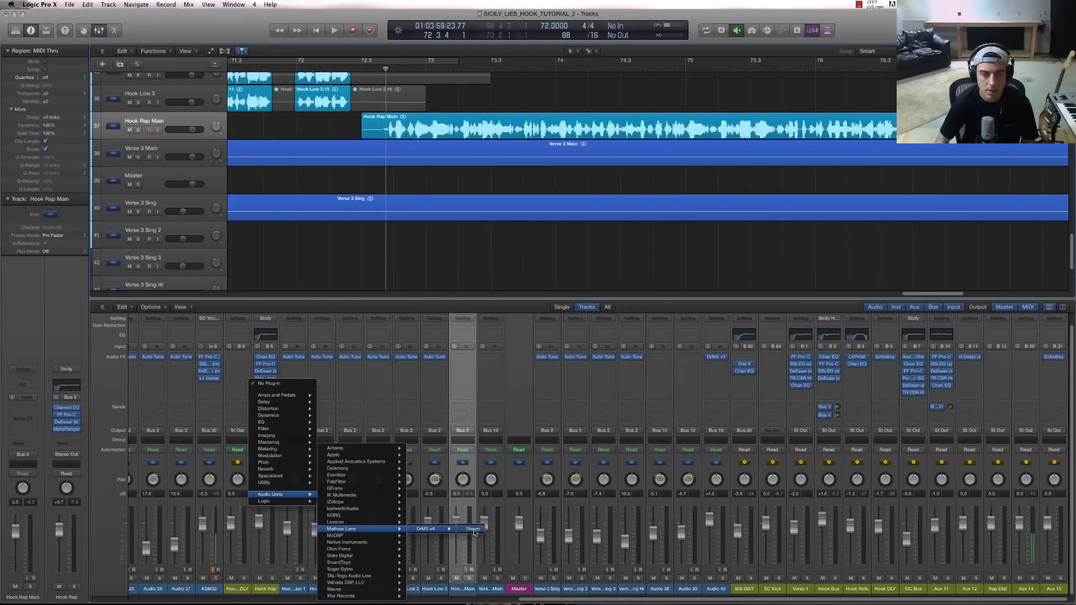
left_click(474, 530)
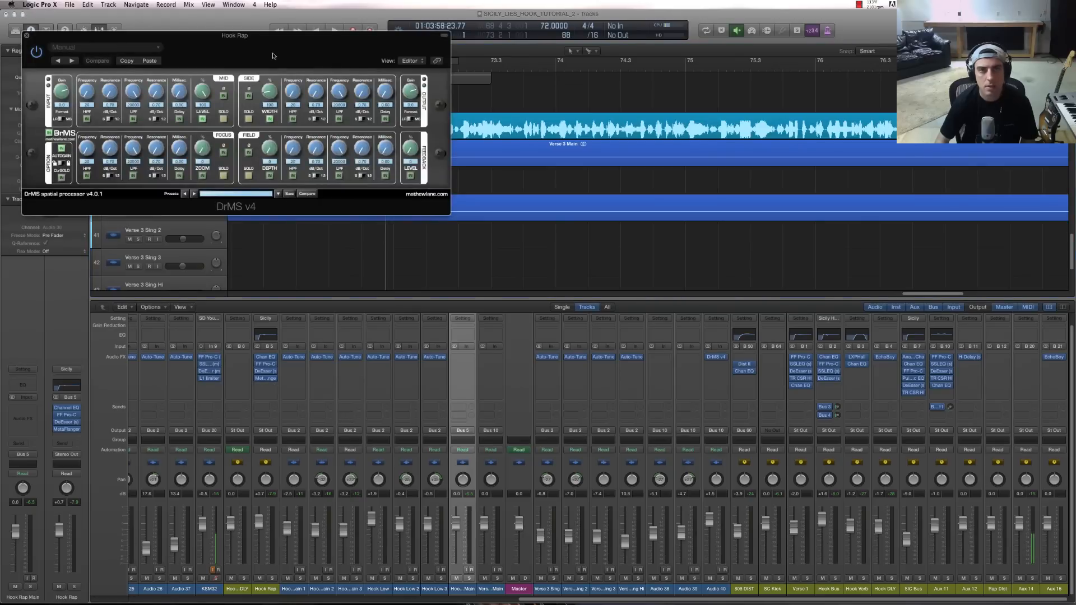
left_click_drag(273, 55, 627, 191)
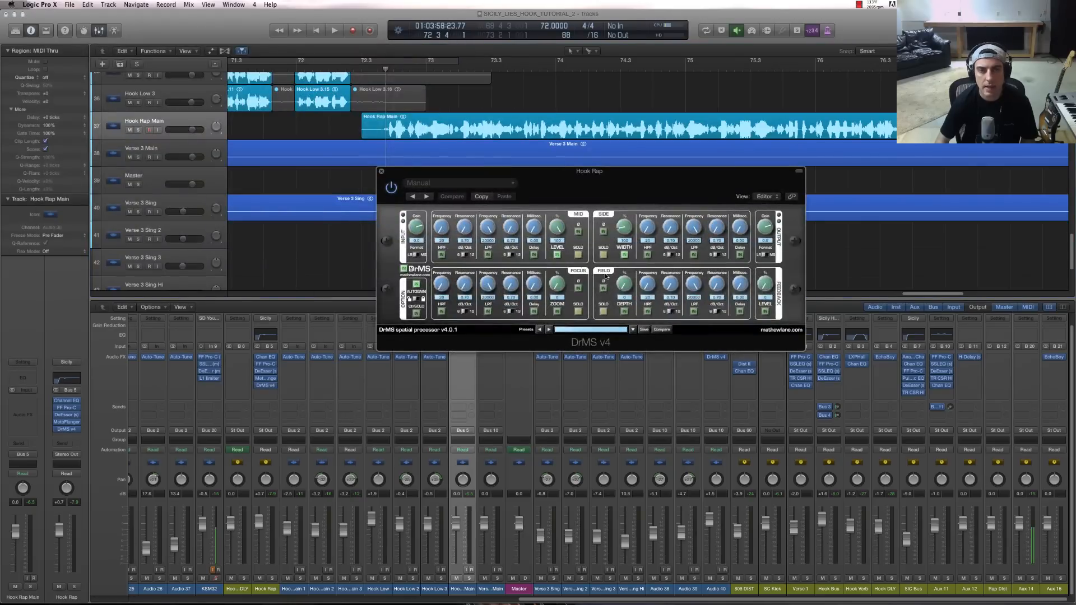
left_click(580, 330)
left_click(594, 515)
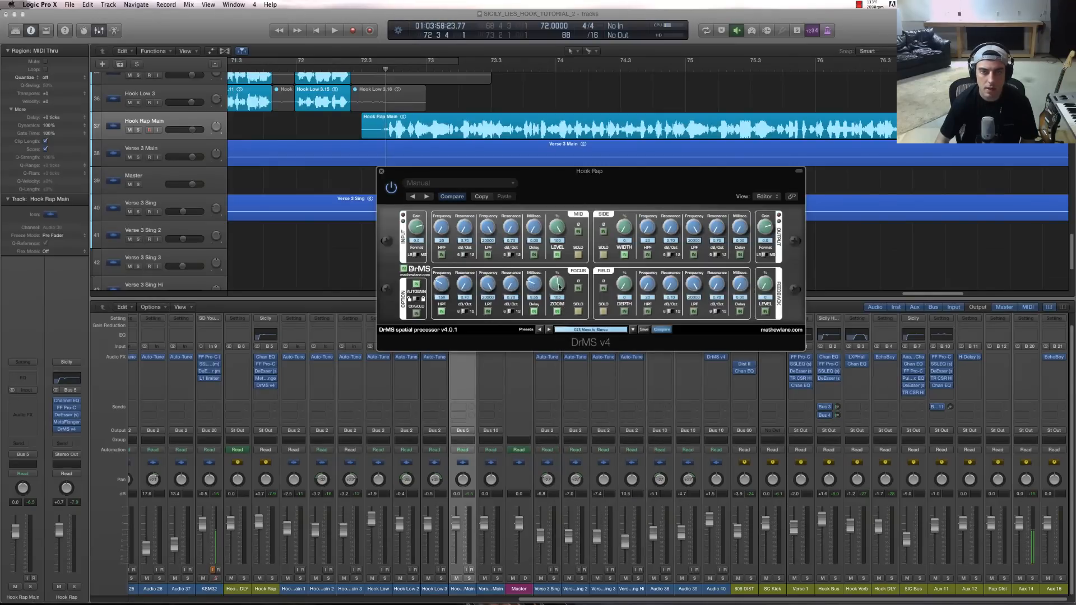
- While the rap plays, lower DrMS's Focus Zoom, close the plug-in and set the Hook Rap bus fader to -1.8 dB
key("space")
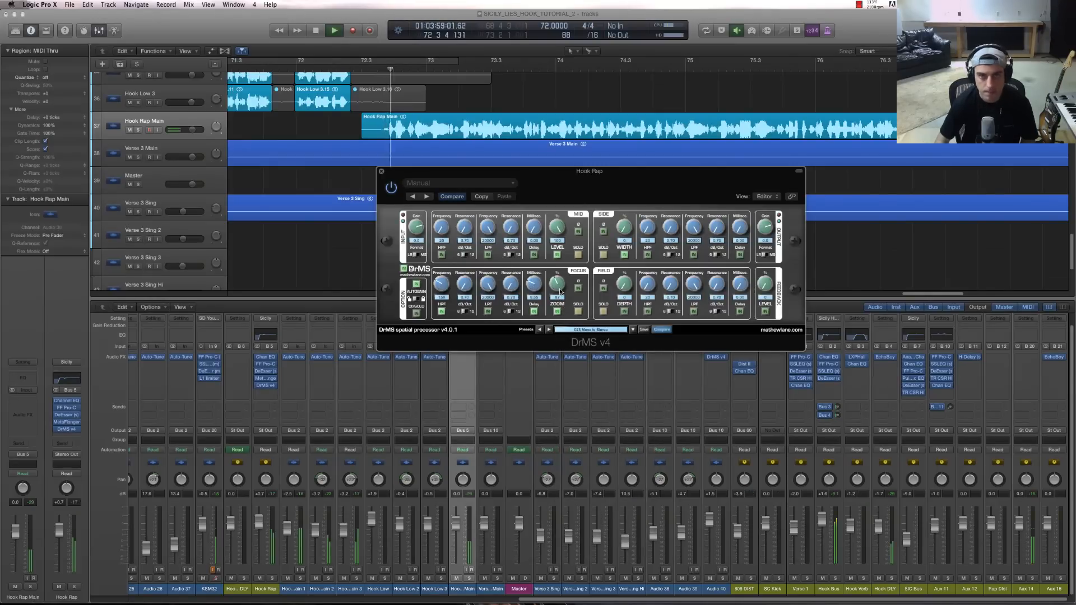
left_click_drag(560, 292, 560, 306)
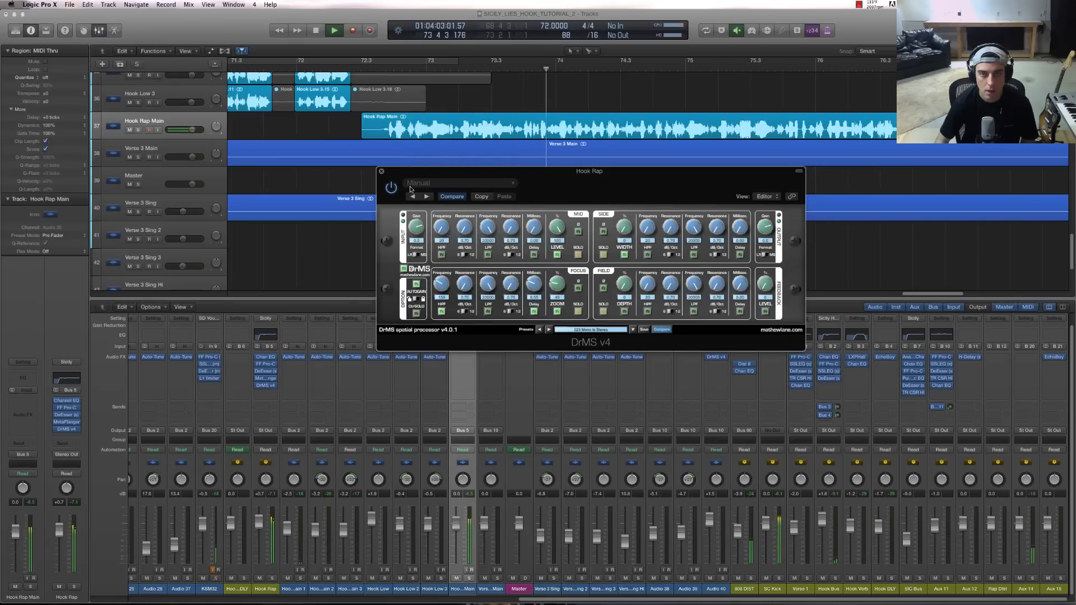
left_click(382, 171)
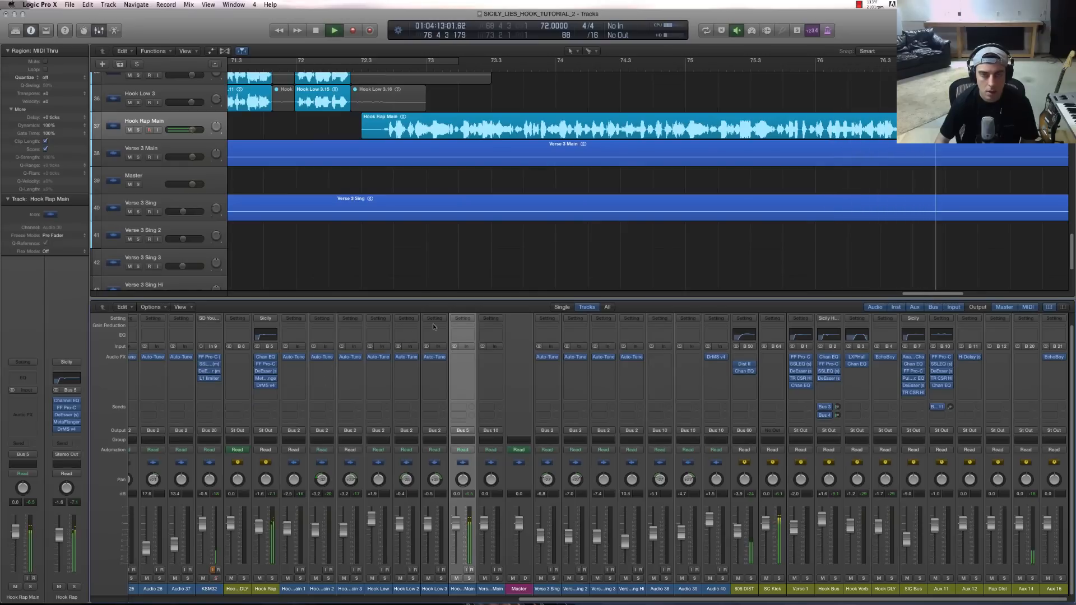
- Stop playback, turn on the cycle range over the hook and extend its end past the rap to 77 4 1
key("space")
key("super+Left")
key("super+Left")
key("super+Left")
key("super+Left")
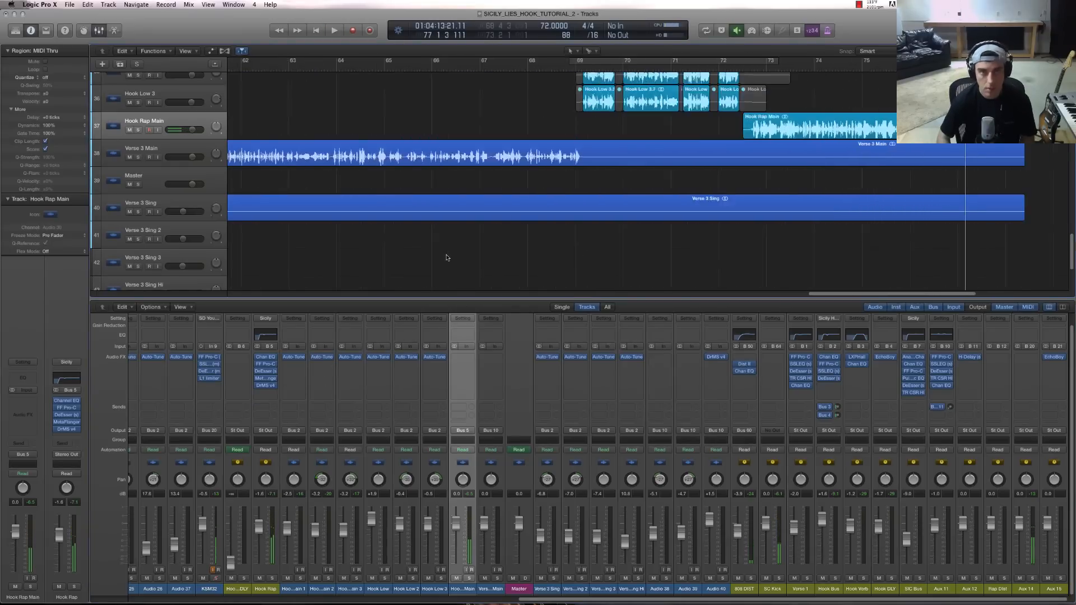
left_click(801, 61)
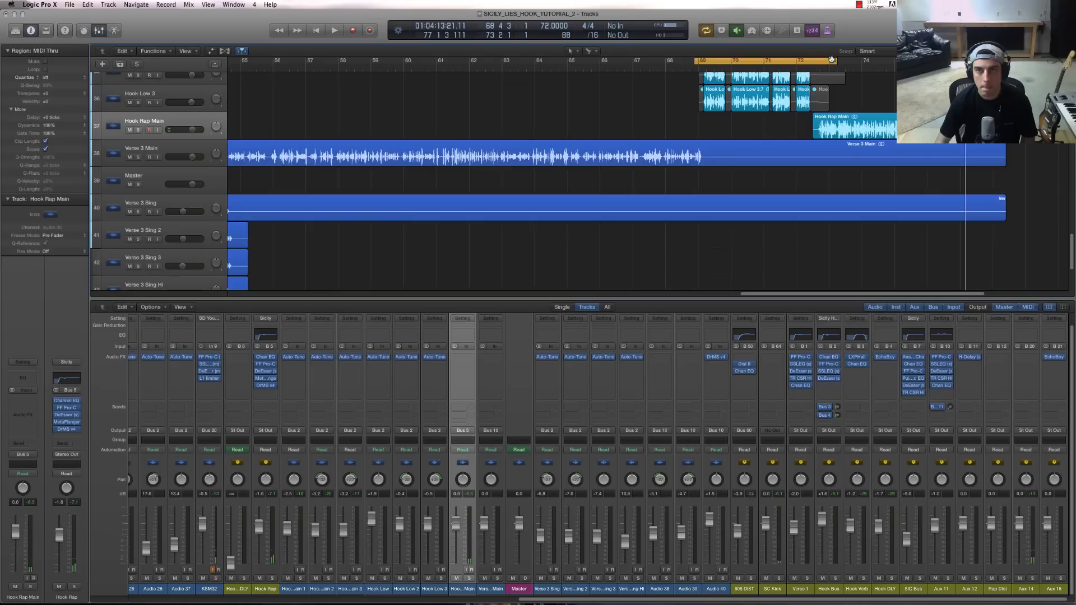
left_click_drag(837, 61, 925, 61)
- Play the cycled hook, set the Hook Rap Main fader to +0.2 dB, then stop and return to the rap's start
key("space")
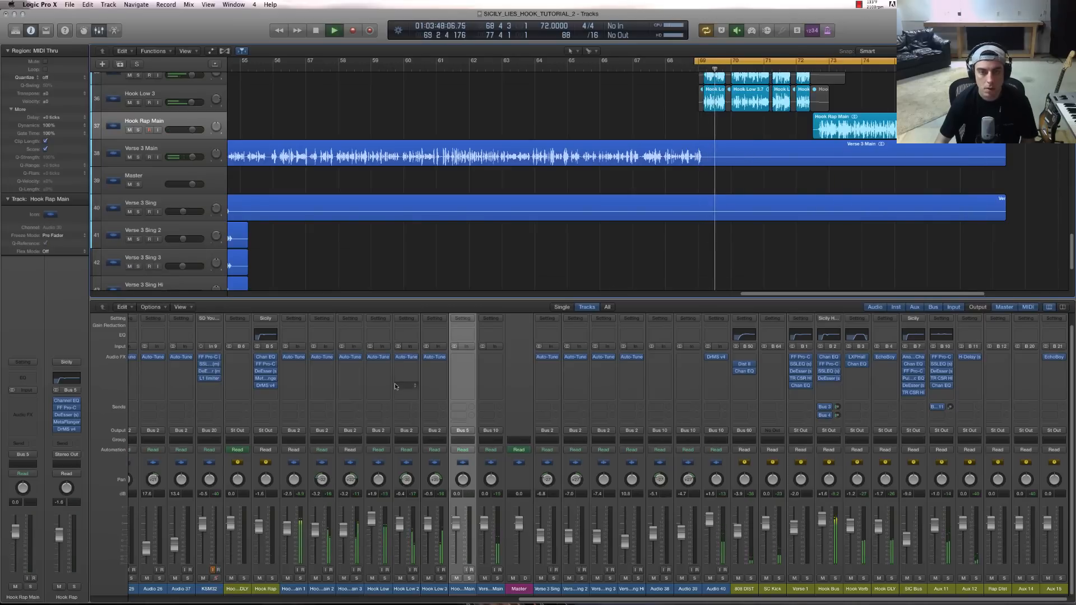
scroll(760, 297, "right", 5)
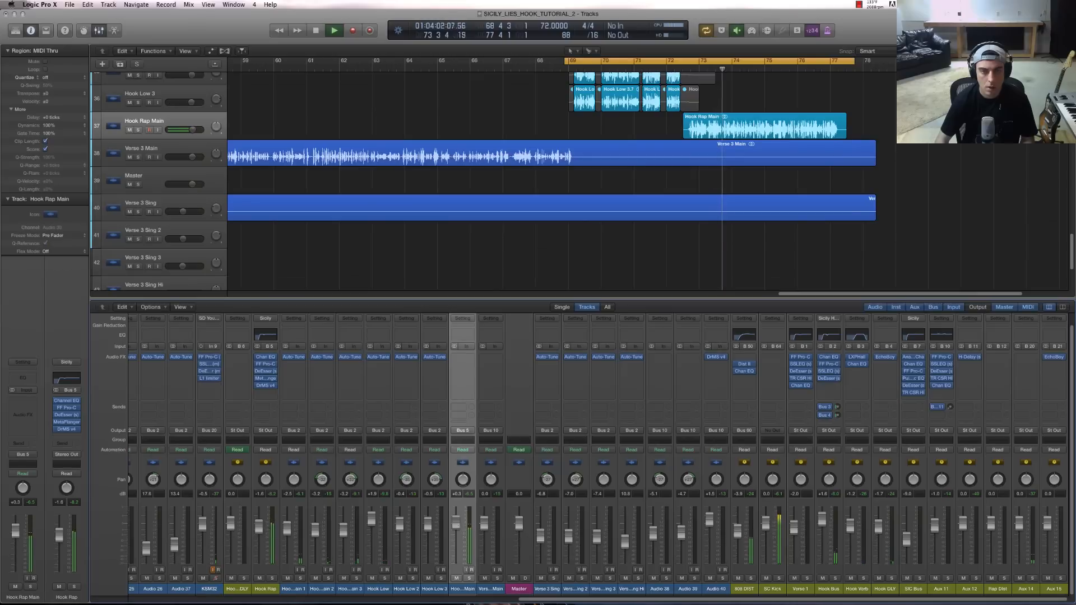
left_click_drag(457, 525, 458, 528)
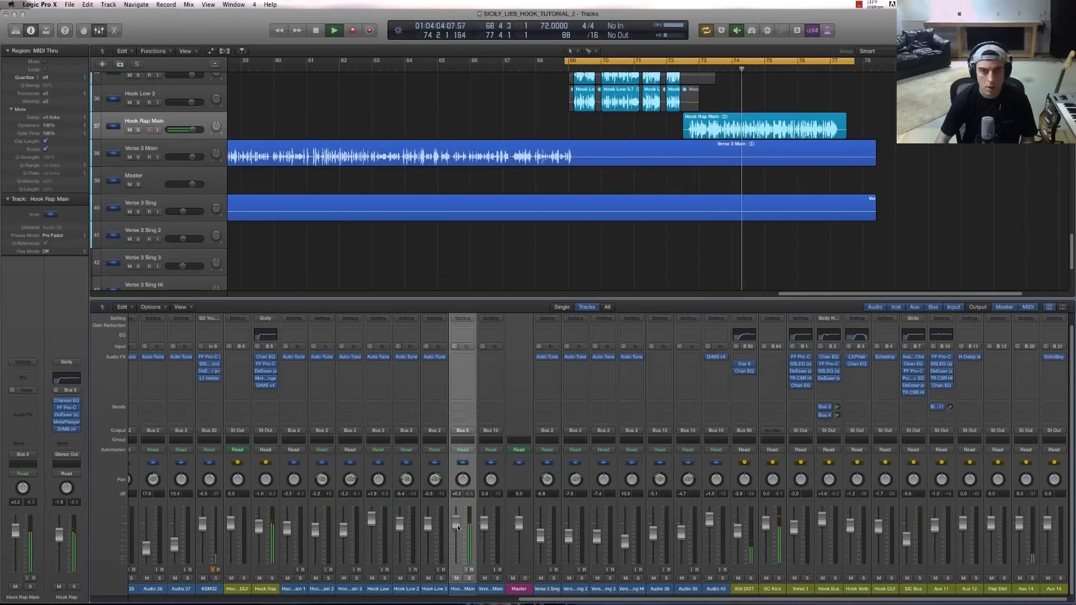
key("space")
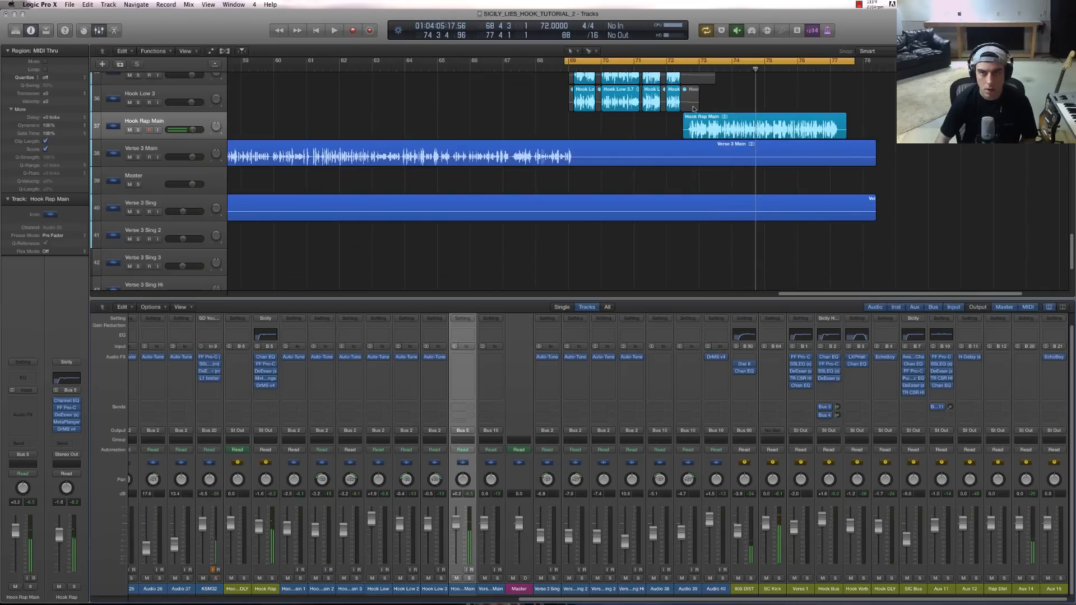
left_click_drag(682, 70, 691, 69)
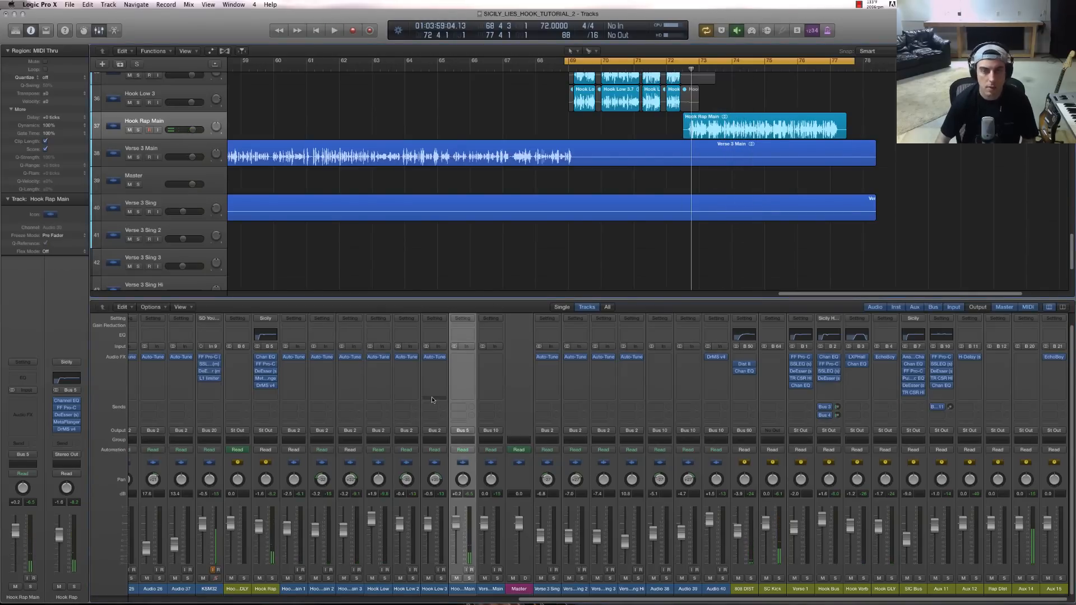
- Add a send from the Hook Rap bus to Bus 6 (Hook Rap DLY)
left_click(265, 409)
mouse_move(287, 451)
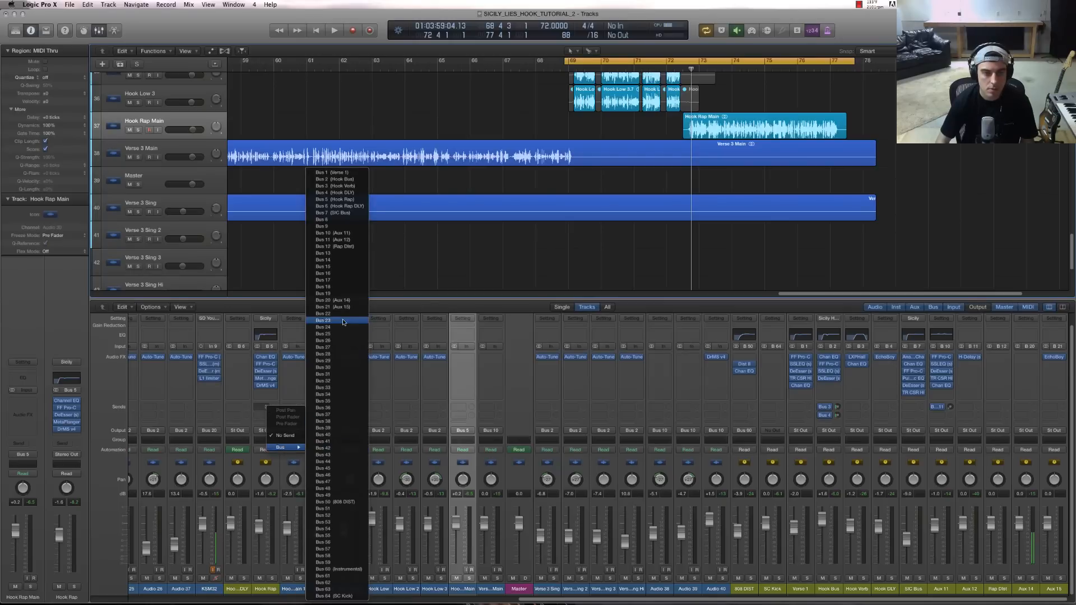
left_click(358, 206)
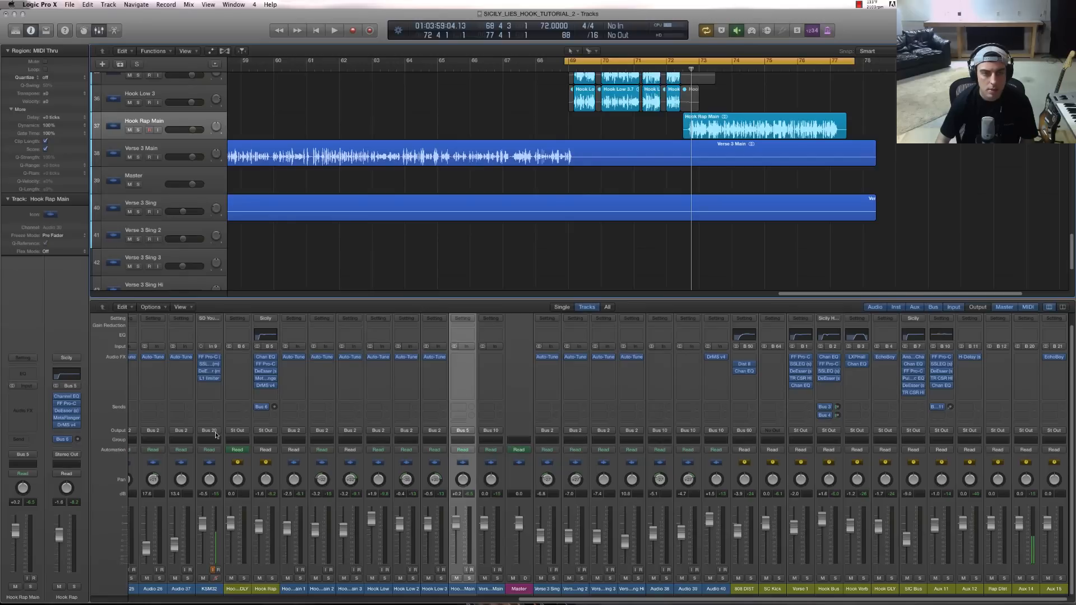
- Insert the stereo Waves H-Delay on the Hook Rap DLY channel and move its window clear of the mixer strips
left_click(247, 357)
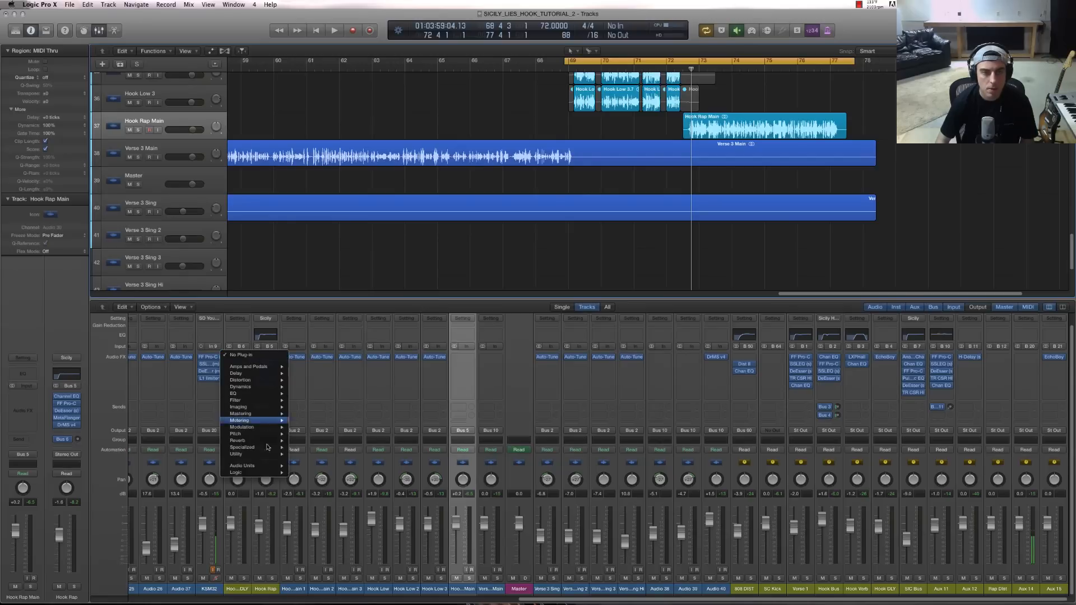
mouse_move(261, 467)
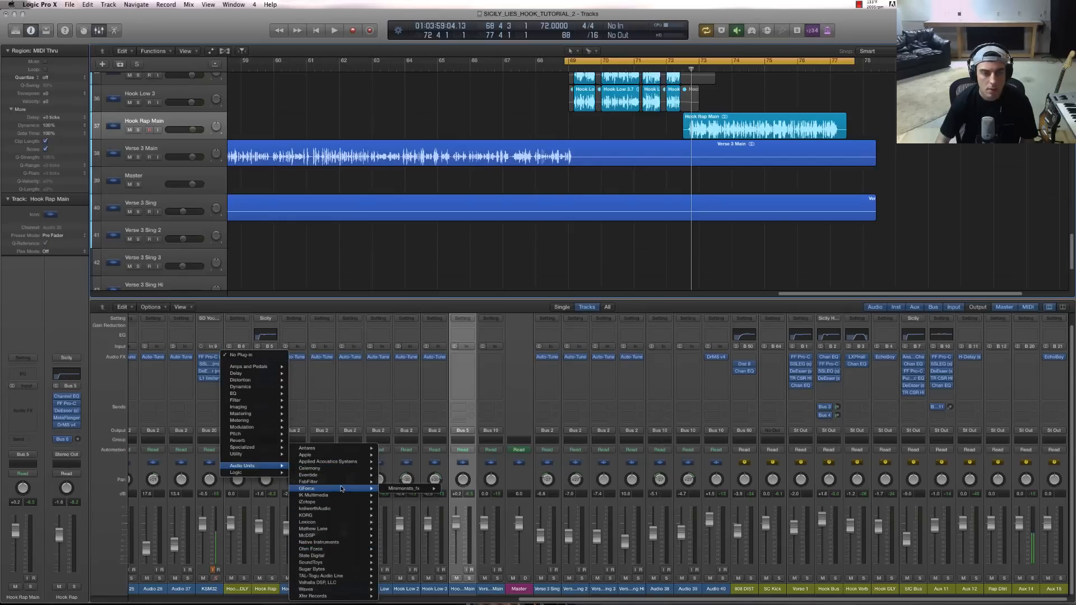
mouse_move(332, 596)
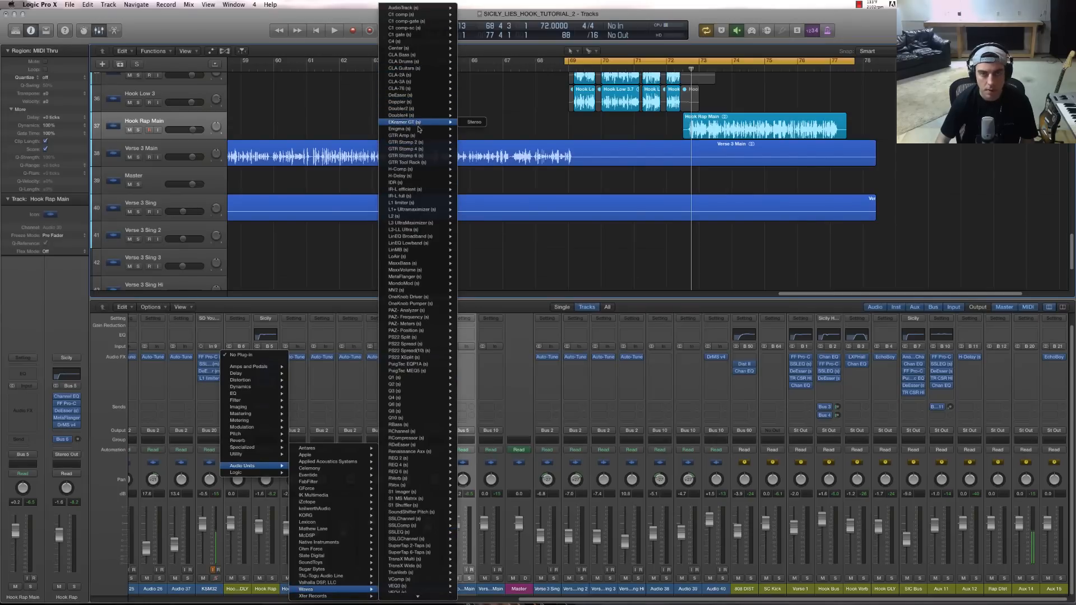
mouse_move(420, 205)
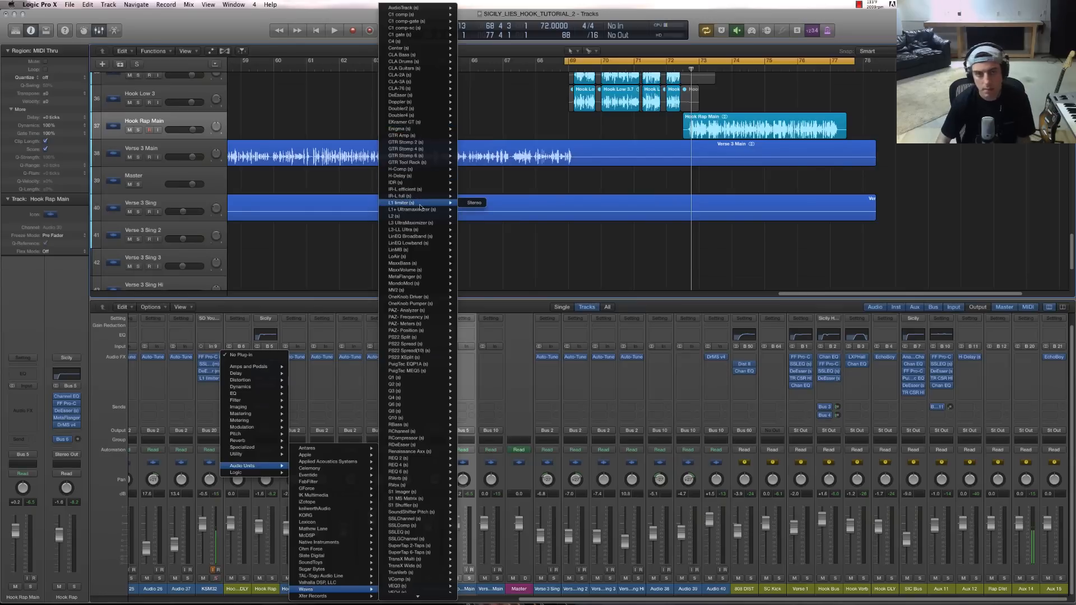
mouse_move(419, 104)
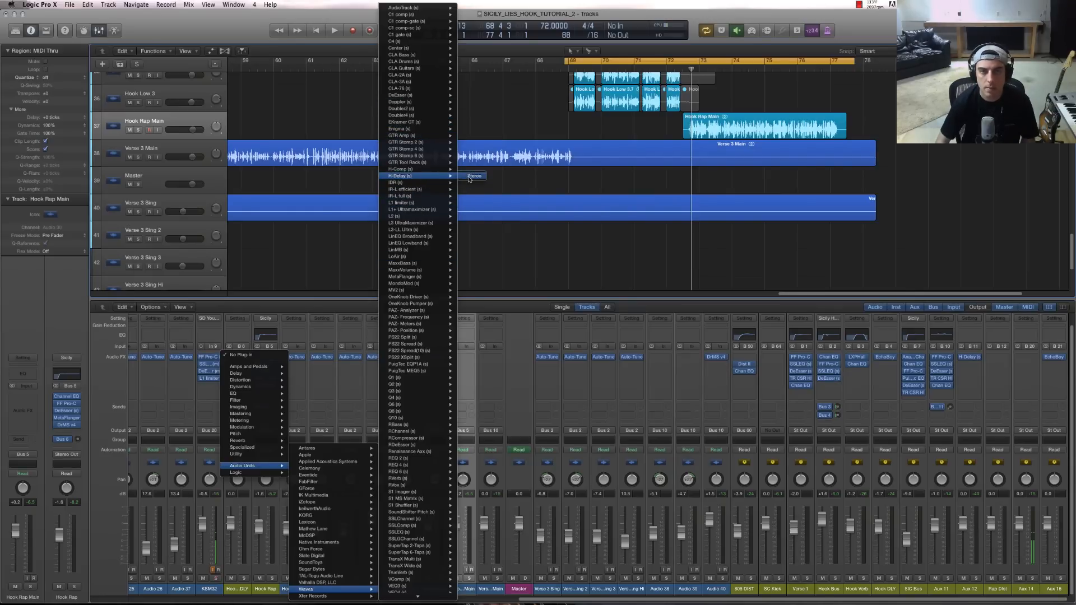
left_click(473, 177)
left_click_drag(161, 35, 529, 233)
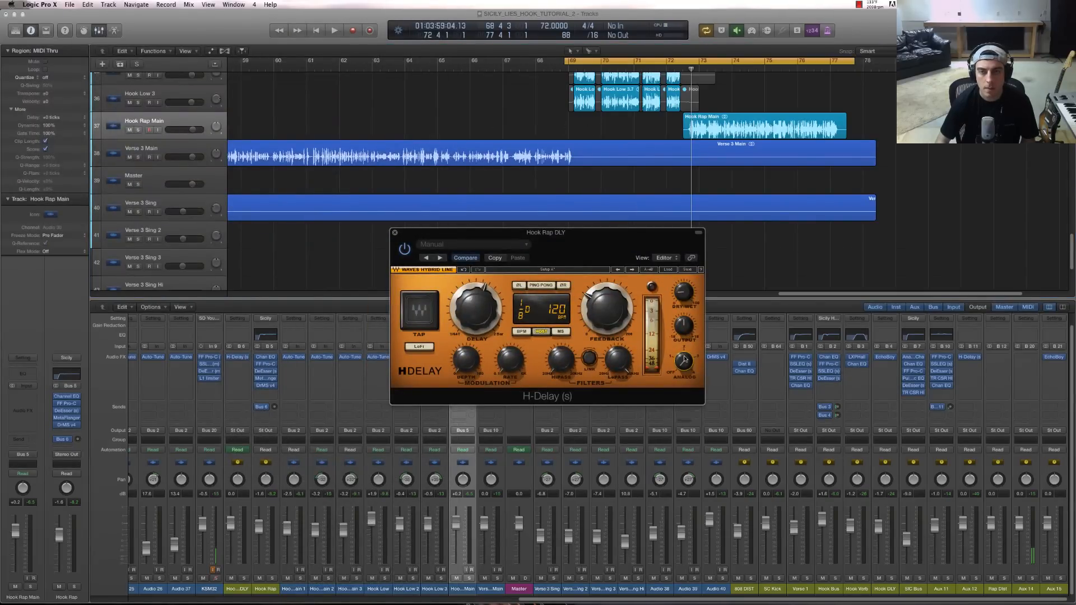
- While the cycled hook plays, set H-Delay to a 1/16 ping-pong delay and adjust the Hook Rap bus's Bus 6 send level
key("space")
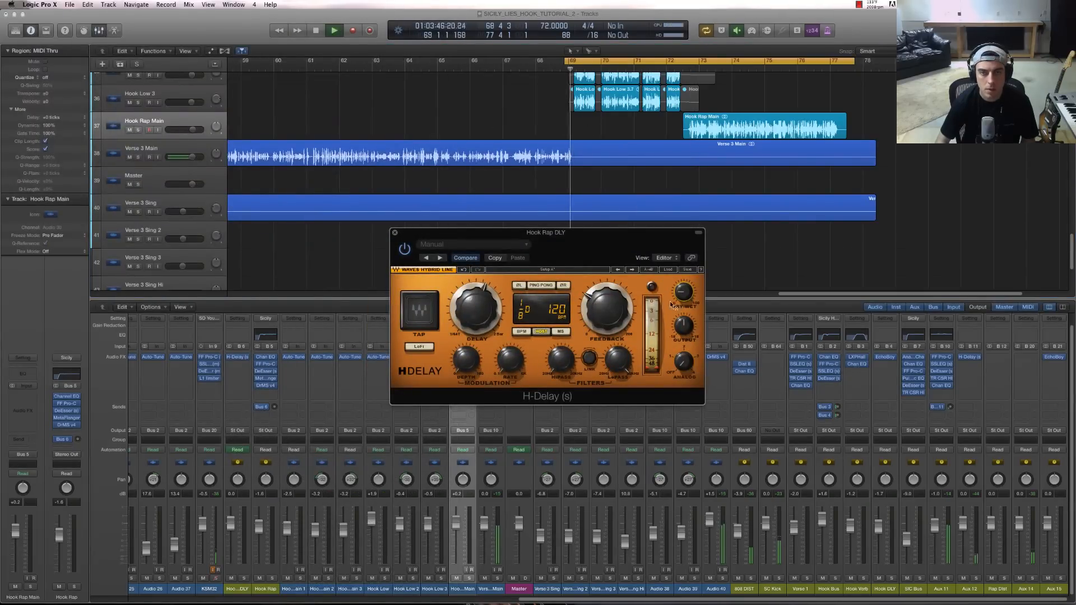
left_click(275, 407)
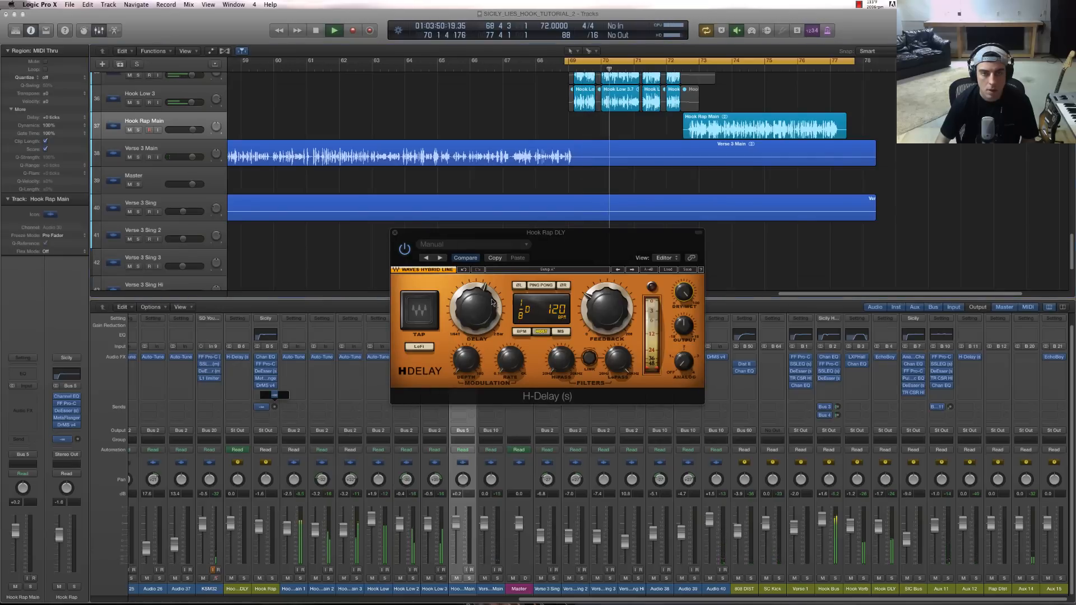
left_click_drag(282, 383, 282, 375)
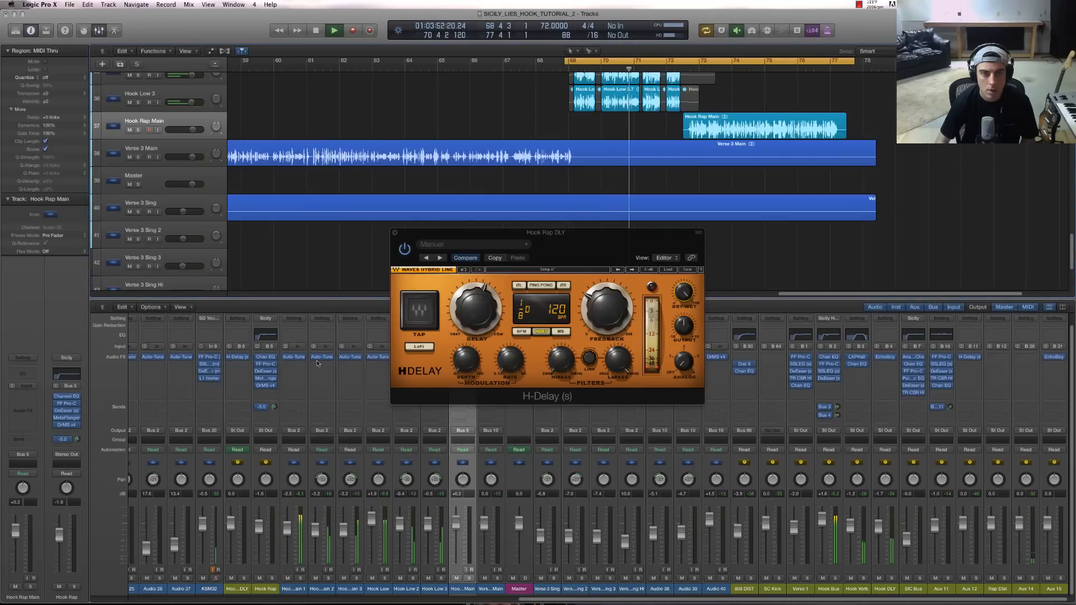
left_click_drag(506, 310, 506, 329)
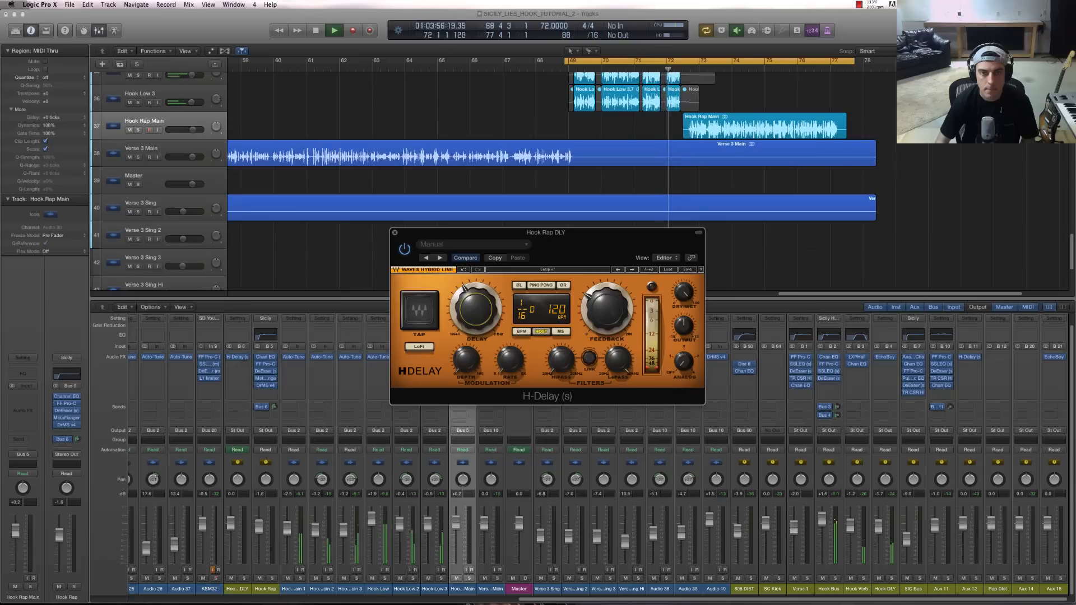
left_click(540, 285)
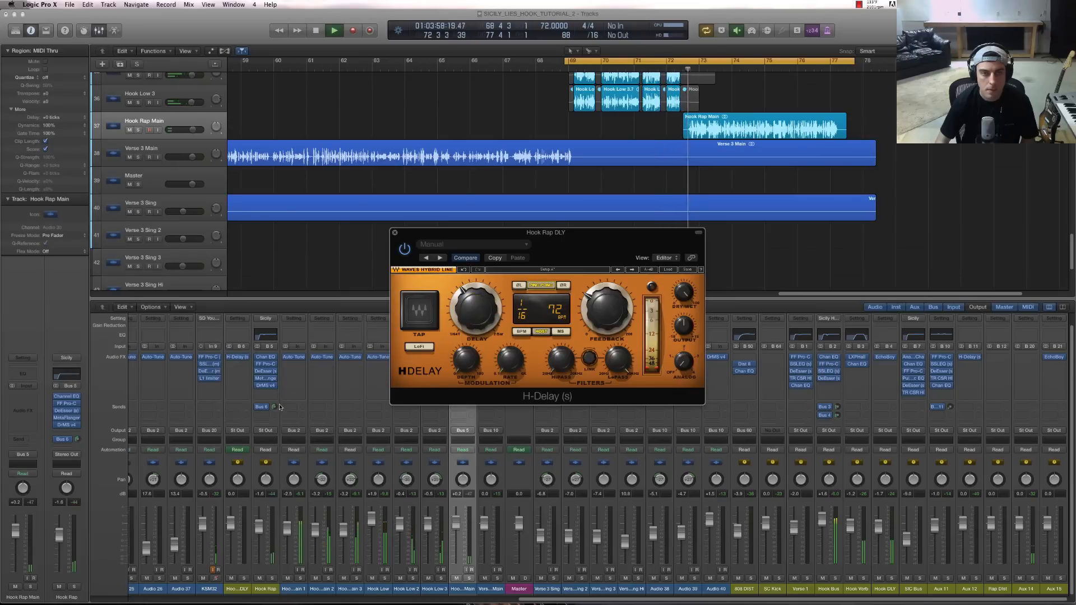
mouse_move(274, 407)
left_mouse_down()
mouse_move(274, 438)
mouse_move(275, 413)
left_mouse_up()
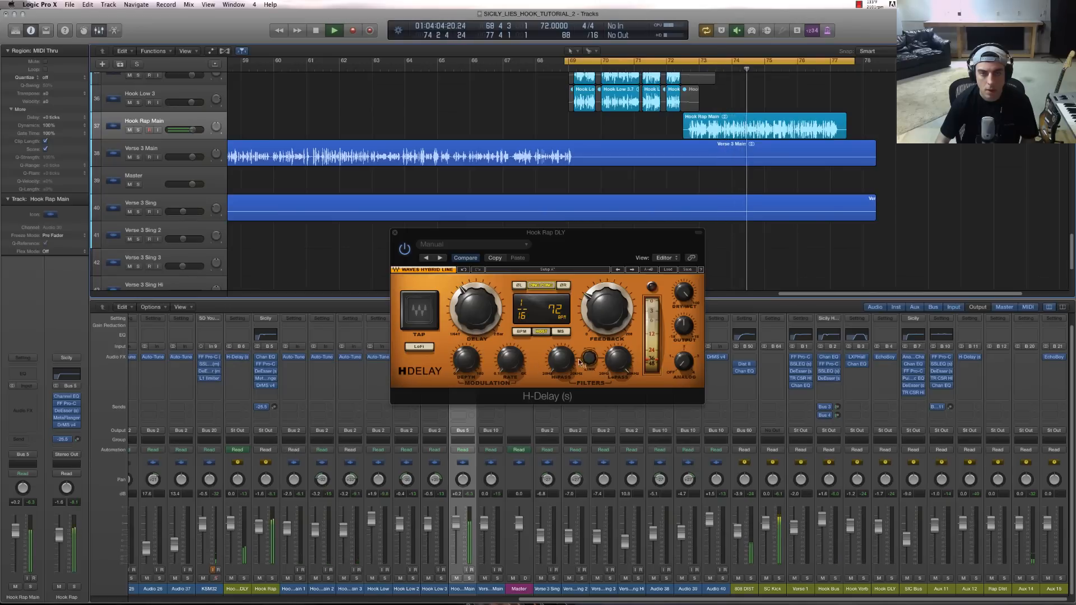
- Adjust H-Delay's high-pass and low-pass filters during playback and close the plug-in
left_click(560, 360)
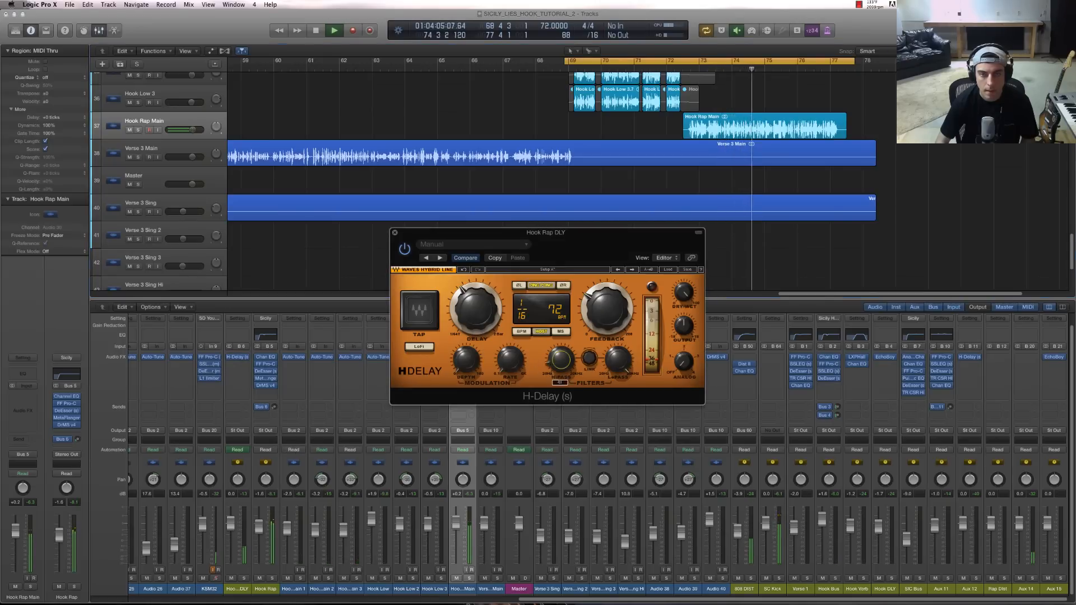
left_click(618, 359)
key("ctrl+Up")
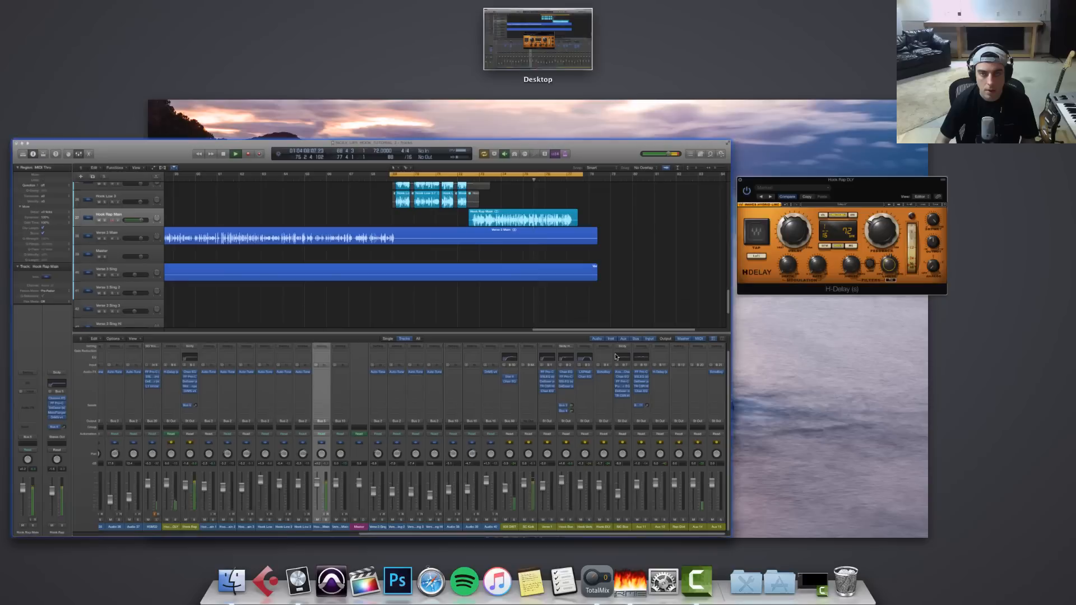
left_click(599, 290)
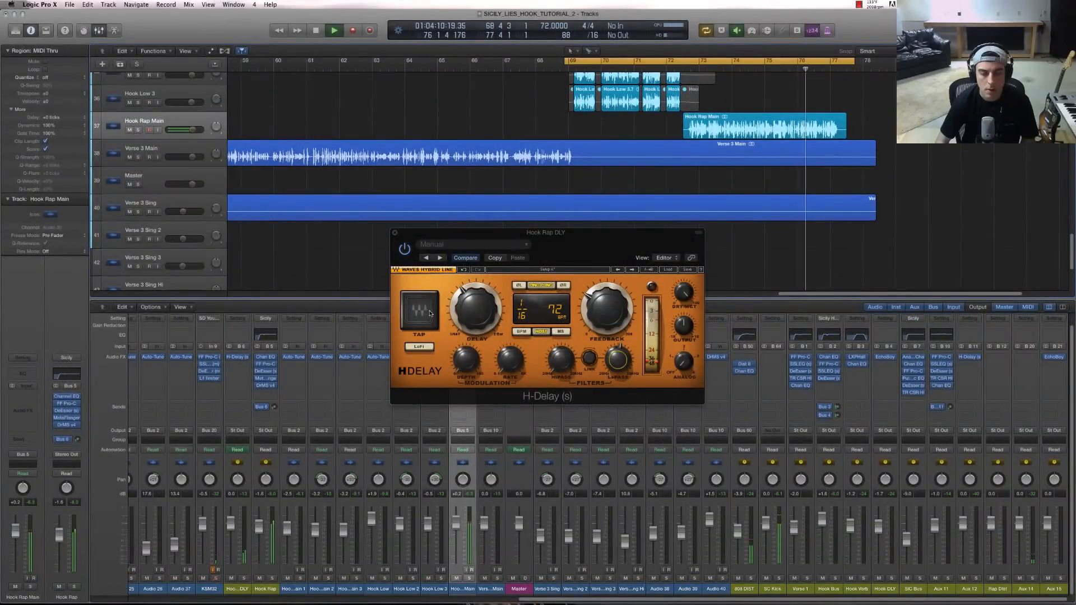
left_click(395, 232)
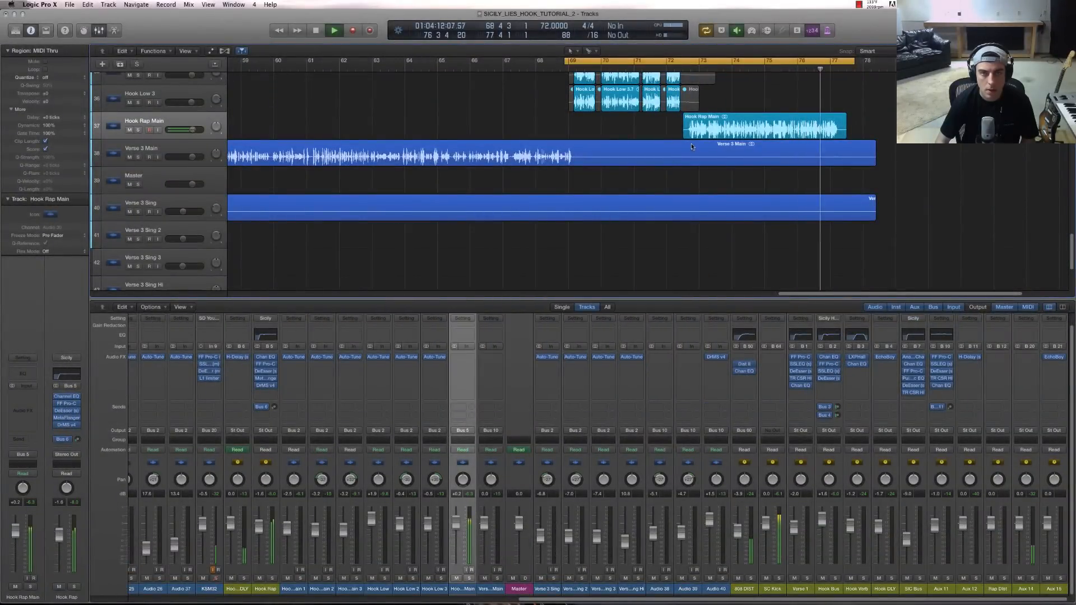
- Replay the rap with Hook Rap Main soloed, set the Hook Rap bus's Bus 6 send to about -21.5 dB and unsolo the track
left_click(678, 69)
left_click(138, 130)
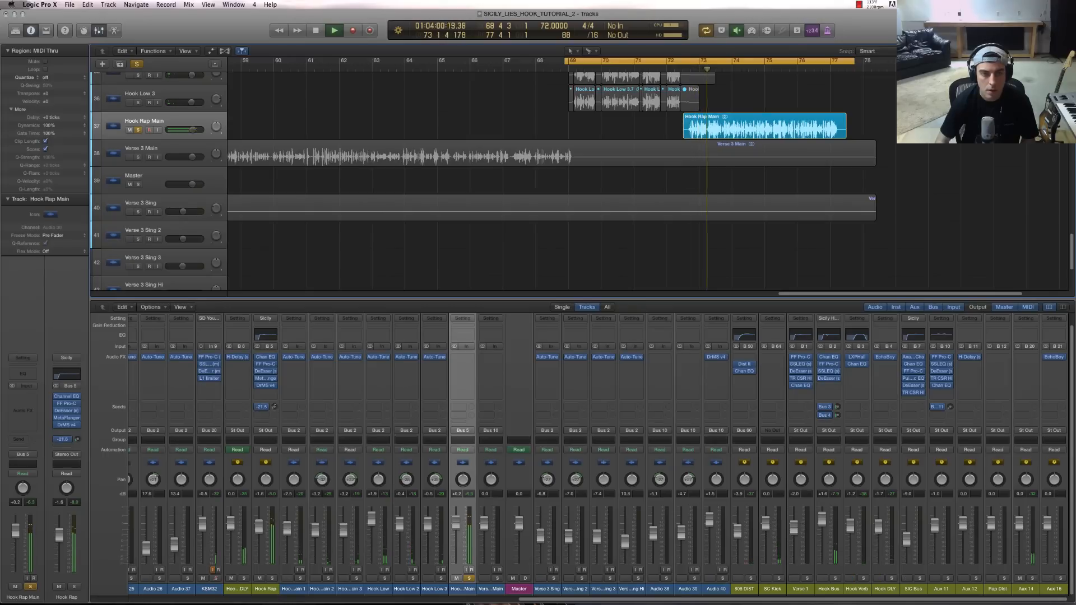
left_click_drag(274, 408, 275, 407)
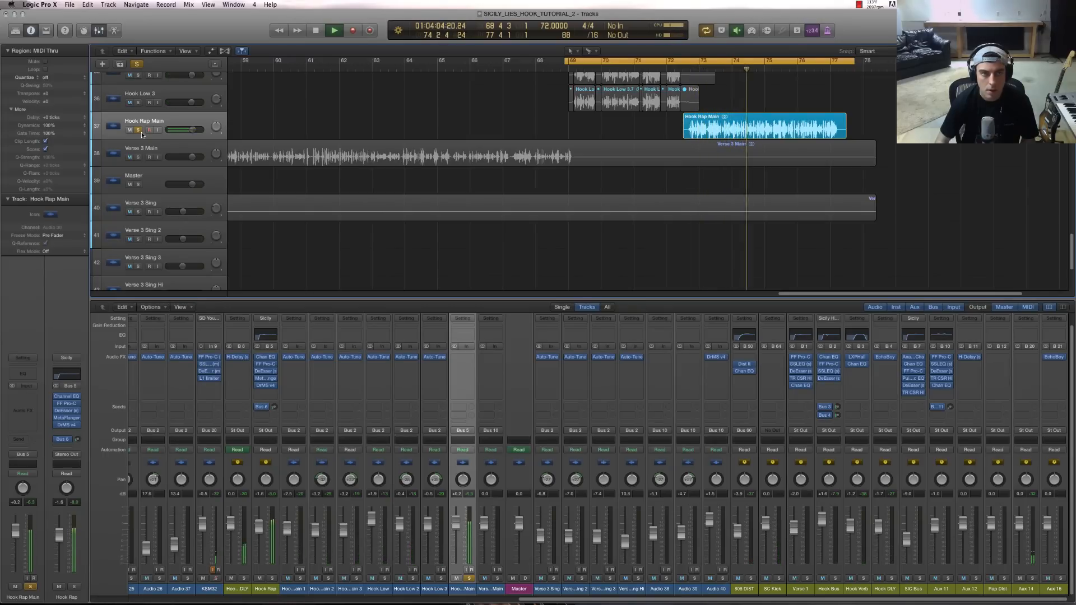
key("super+a")
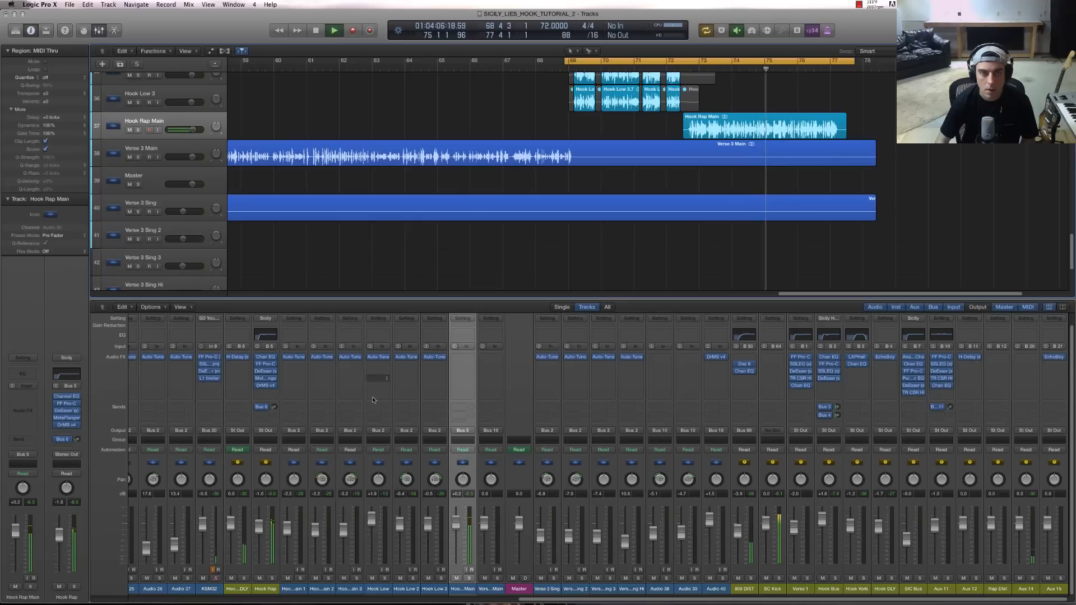
- Stop playback and add a second send from the Hook Rap bus to Bus 3 (Hook Verb)
key("space")
left_click(262, 407)
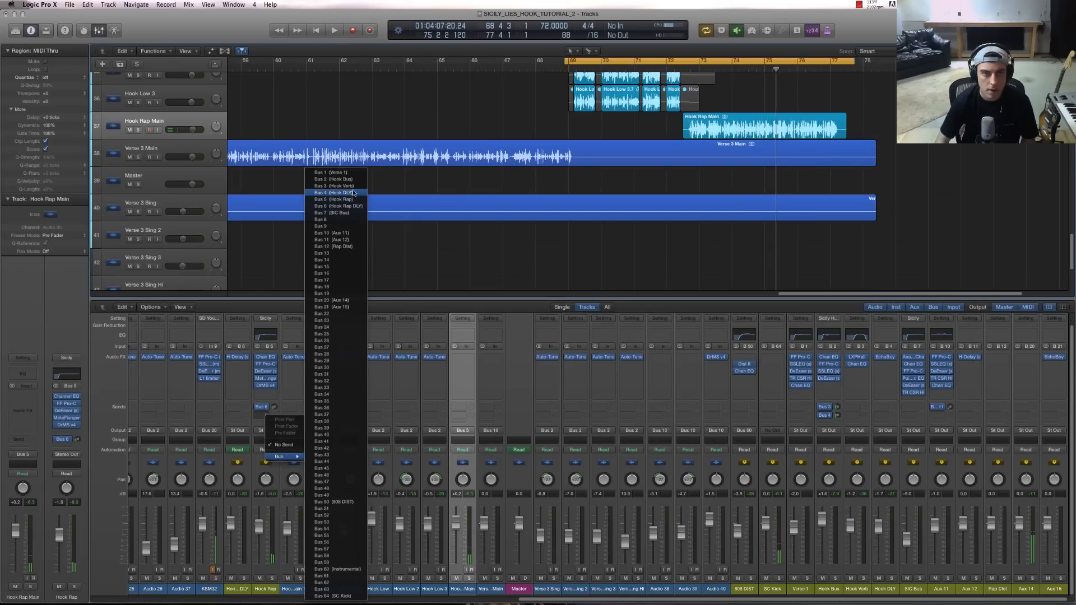
left_click(342, 185)
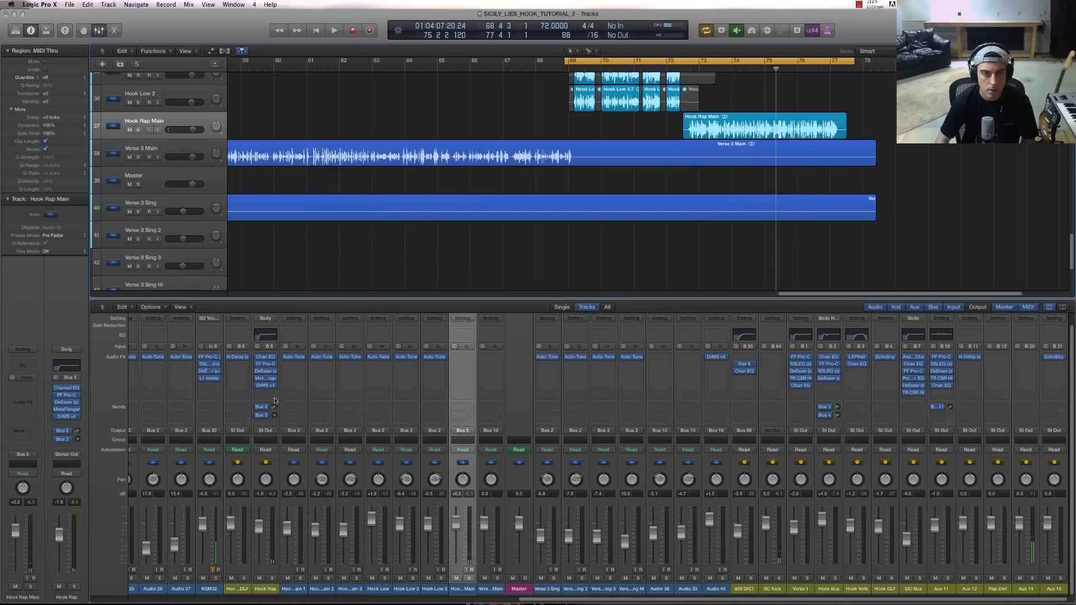
- Turn off the cycle, play from bar 72 and raise the Hook Rap bus's Bus 3 send while the rap plays
key("c")
left_click(667, 69)
key("space")
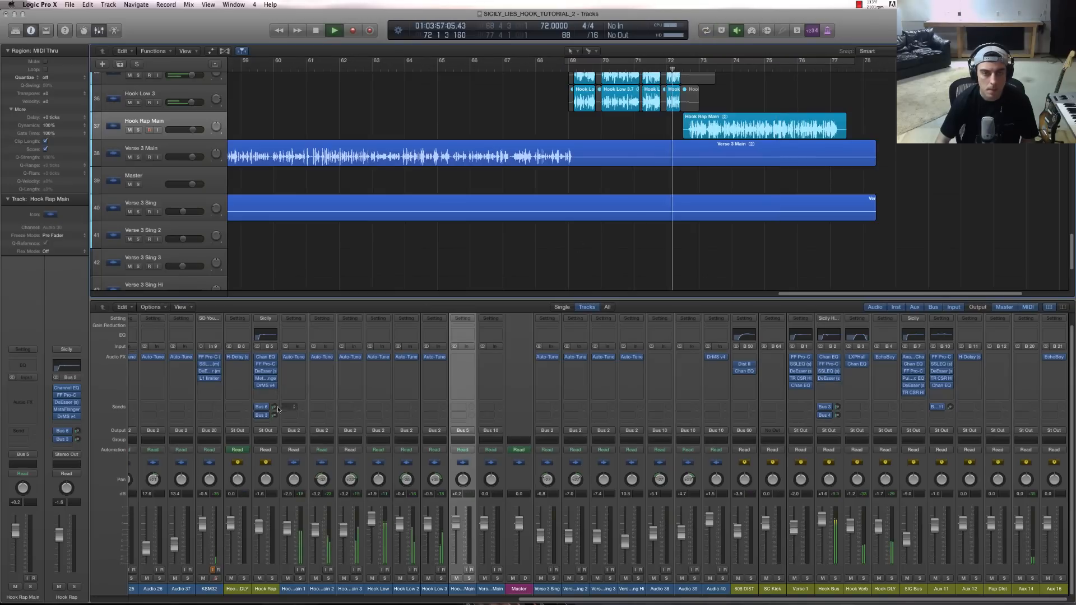
mouse_move(274, 417)
left_mouse_down()
mouse_move(274, 432)
mouse_move(275, 403)
mouse_move(274, 414)
left_mouse_up()
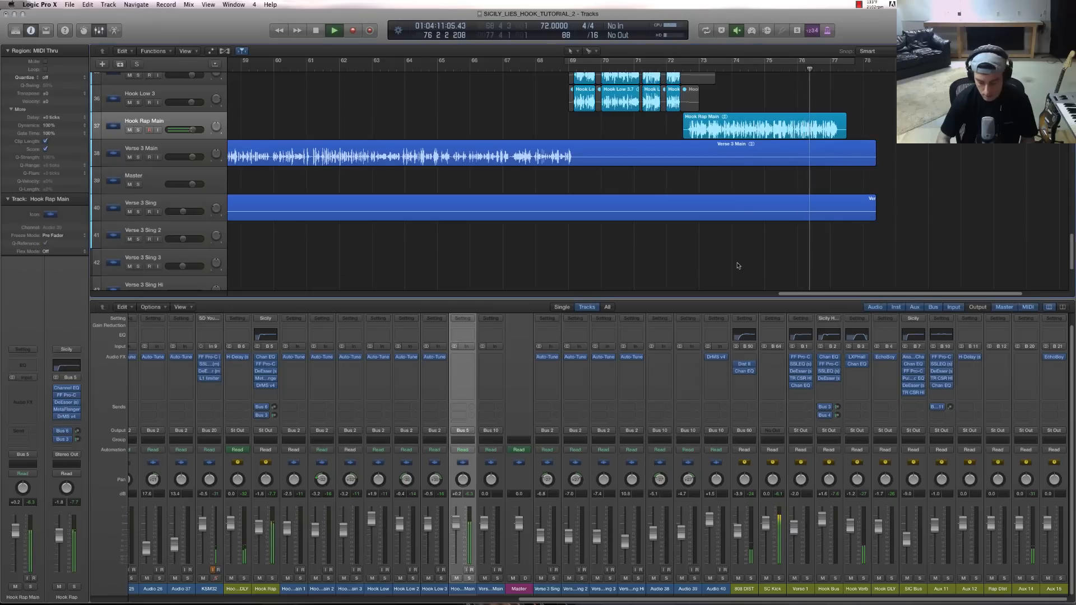
- Zoom out the arrangement and play the whole hook from bar 69 through the rap to check the mix
key("super+Left")
key("super+Left")
key("super+Up")
key("super+Up")
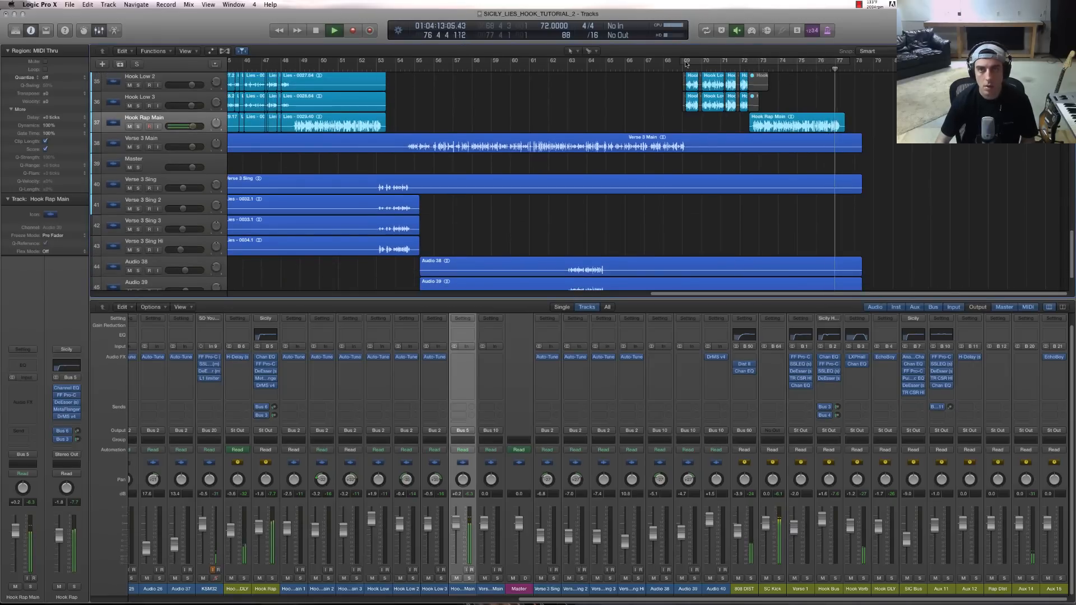
key("space")
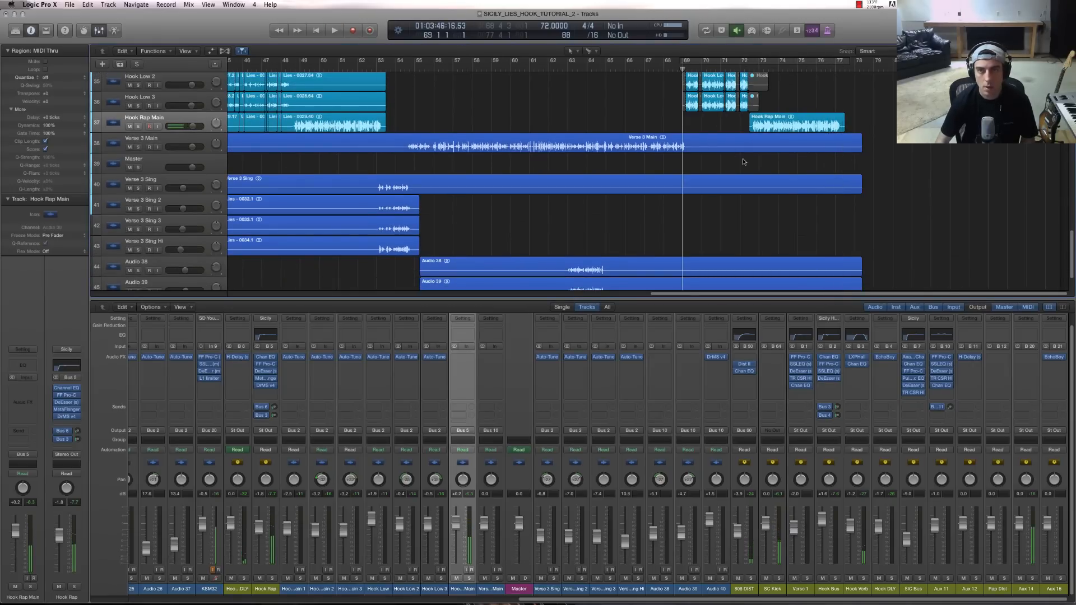
key("space")
scroll(713, 215, "up", 4)
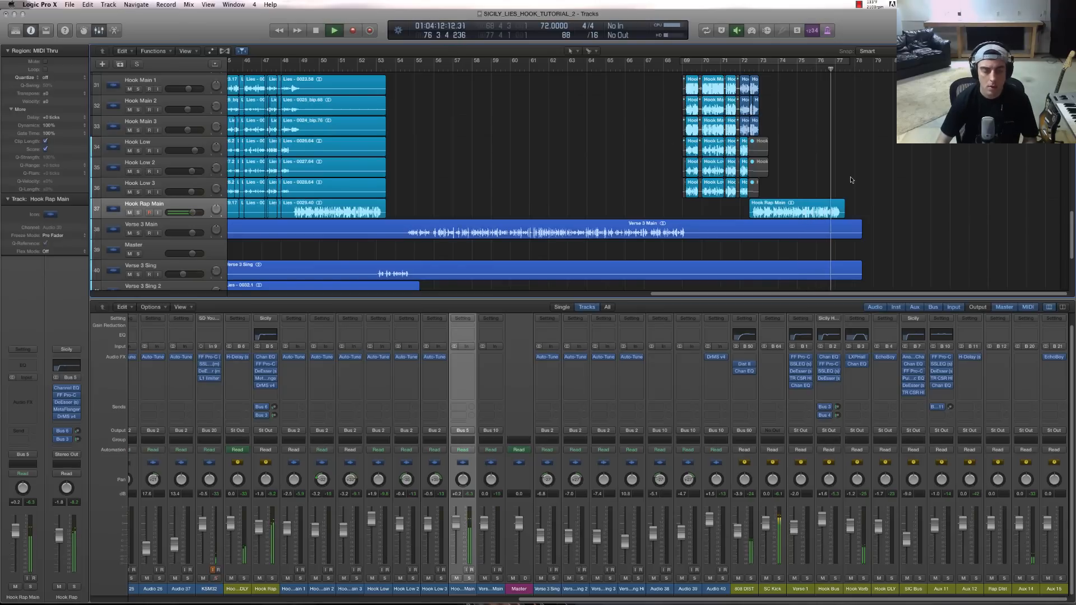
key("space")
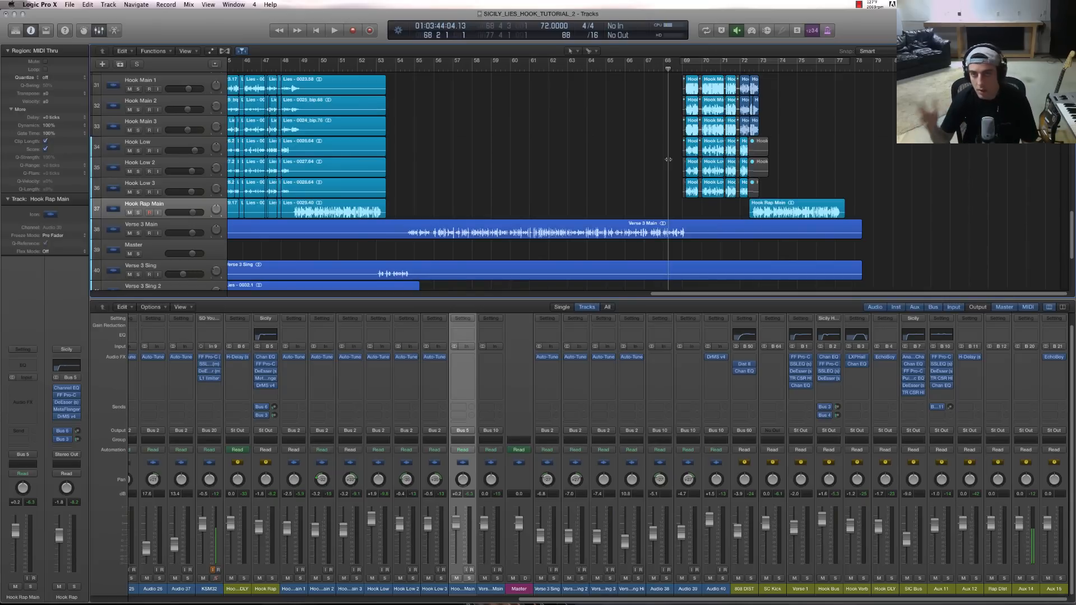
left_click(803, 218)
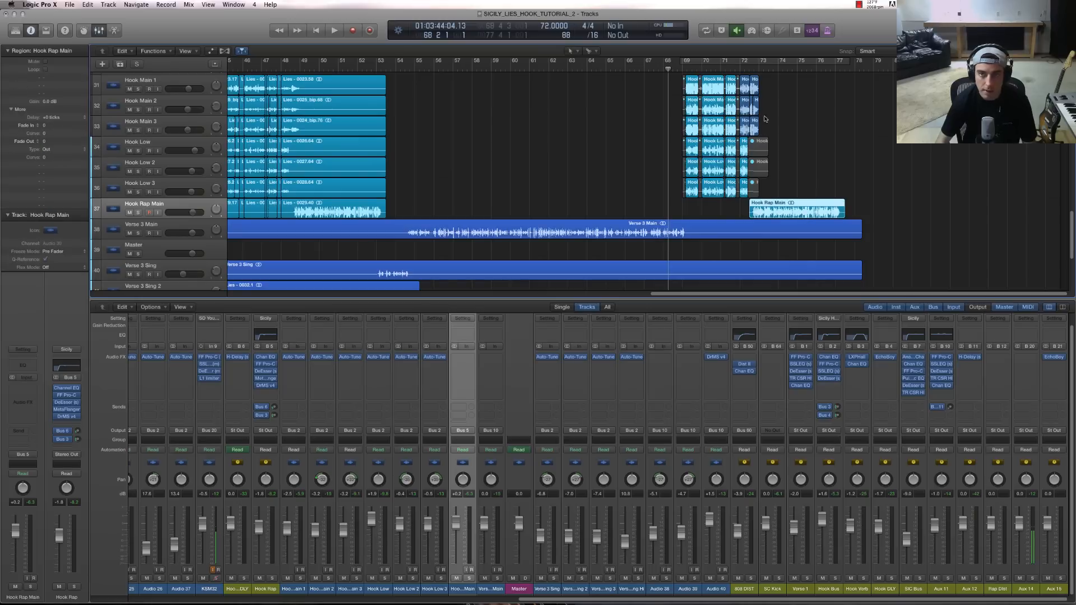
left_click(760, 69)
left_click(787, 68)
left_click(758, 68)
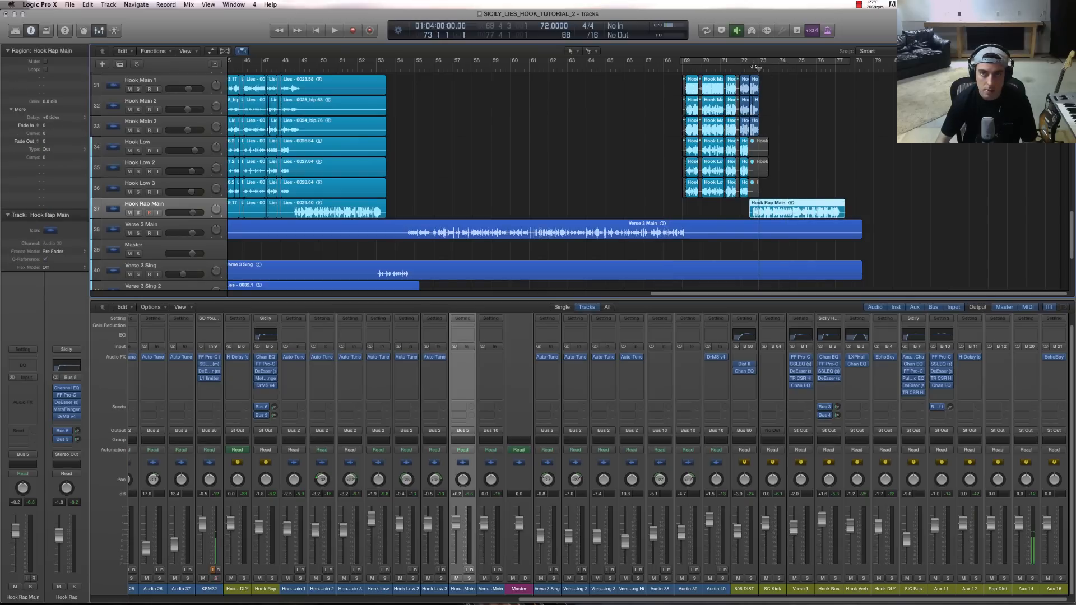
left_click(776, 70)
left_click(762, 70)
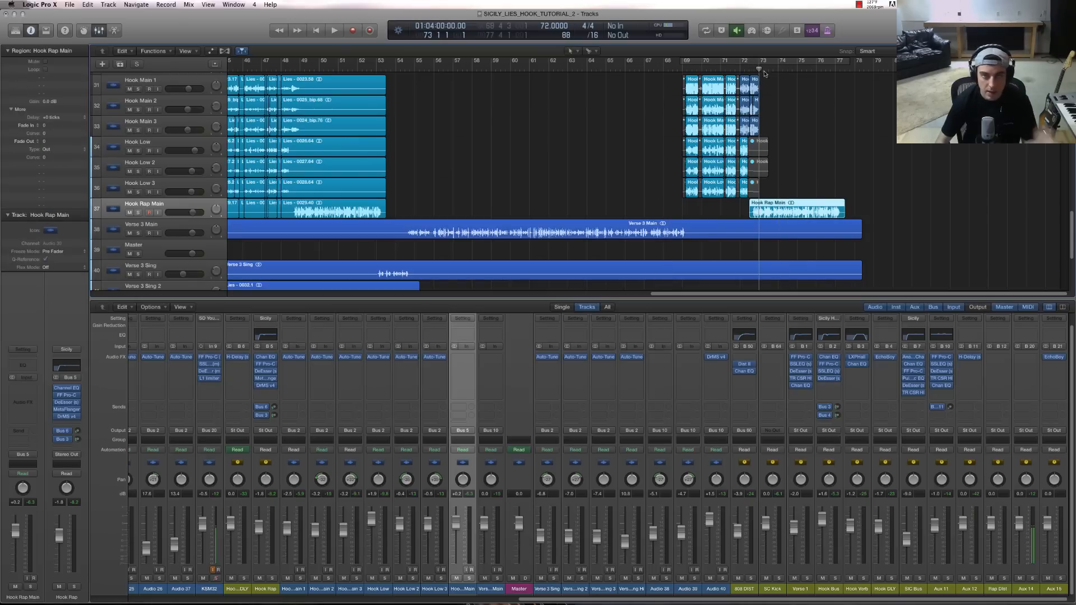
left_click(645, 69)
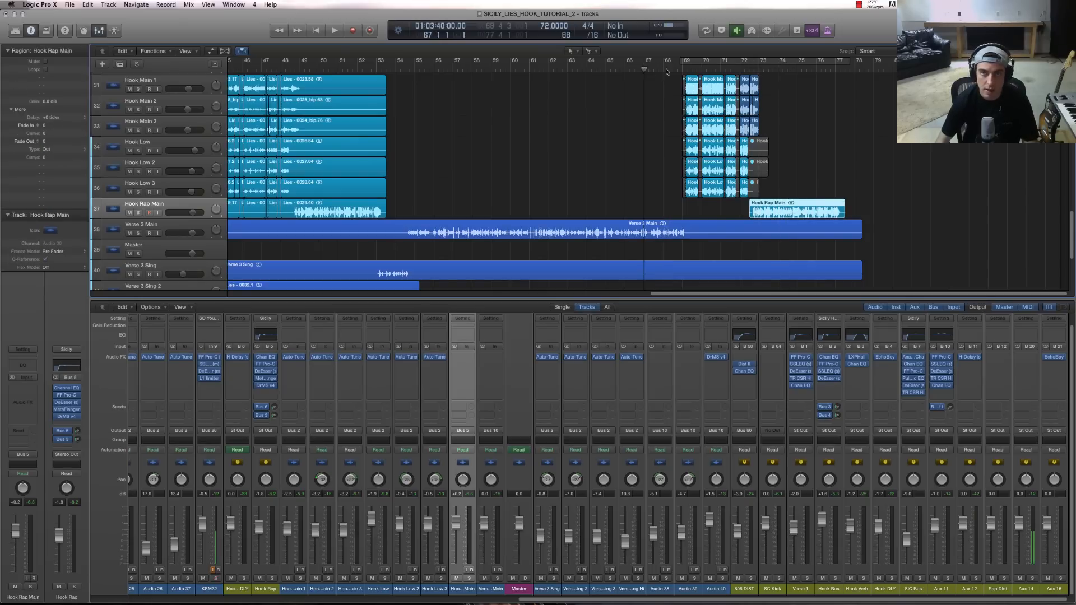
left_click(777, 70)
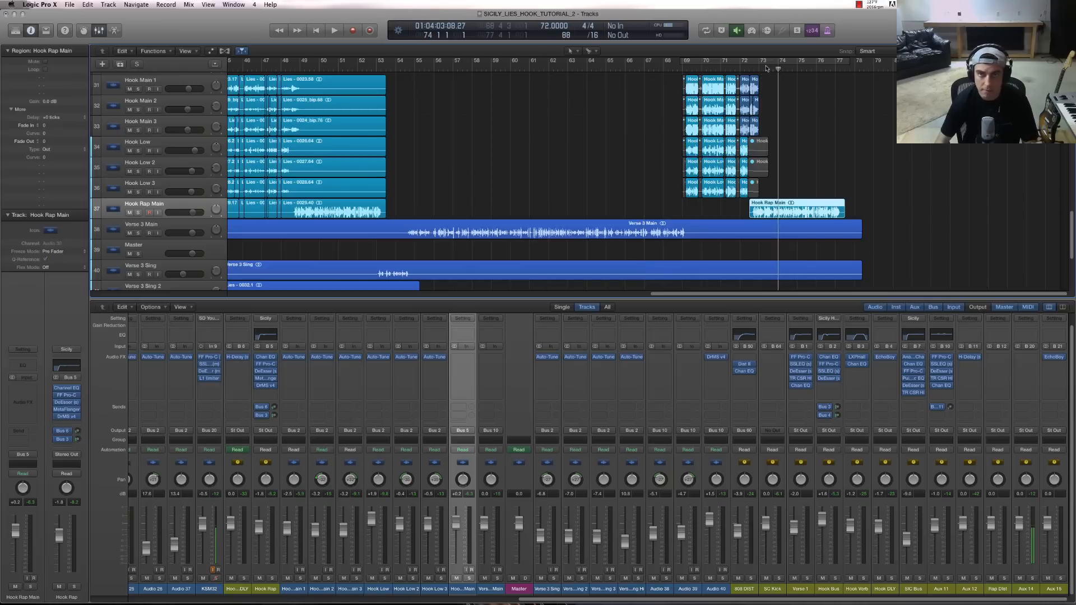